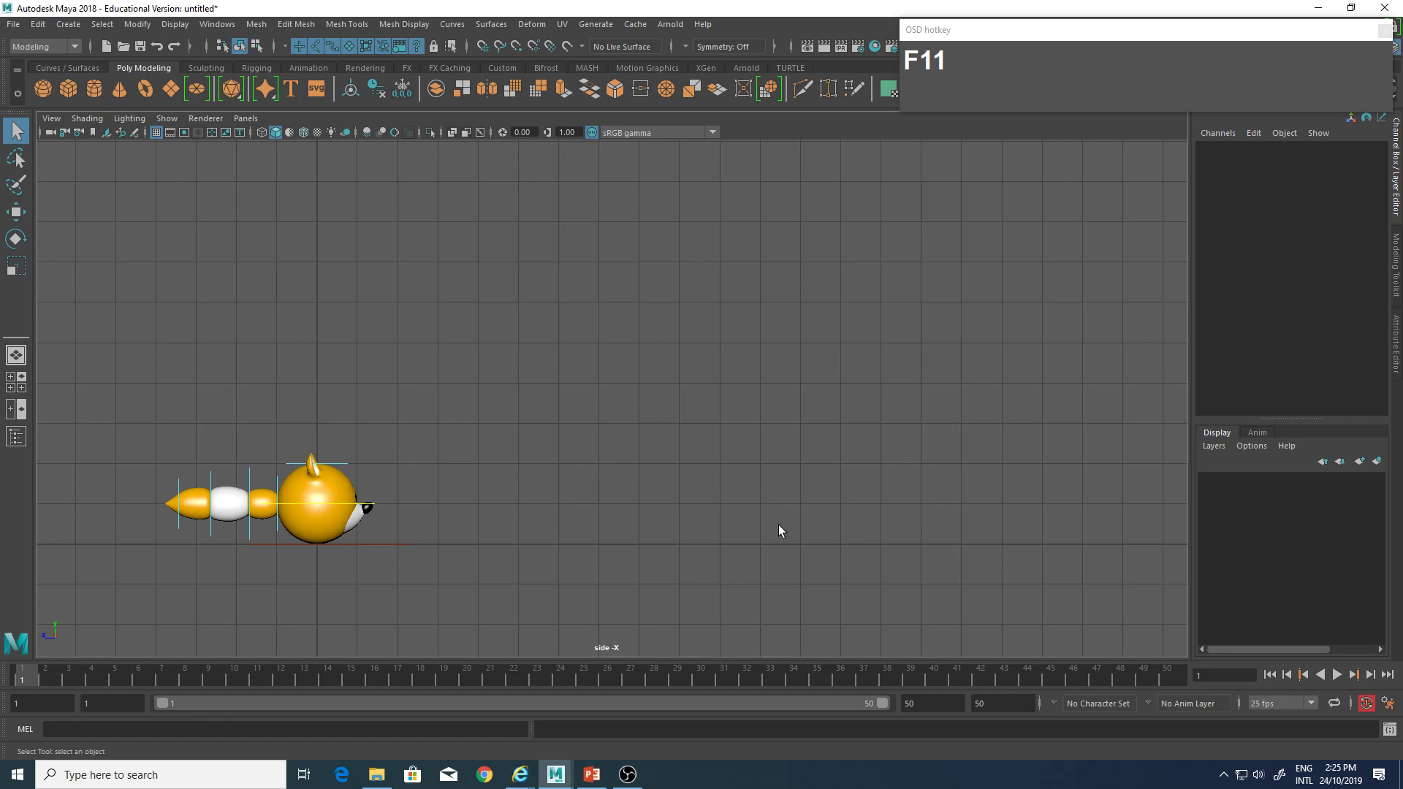
middle_click_drag(506, 454, 502, 419, "alt")
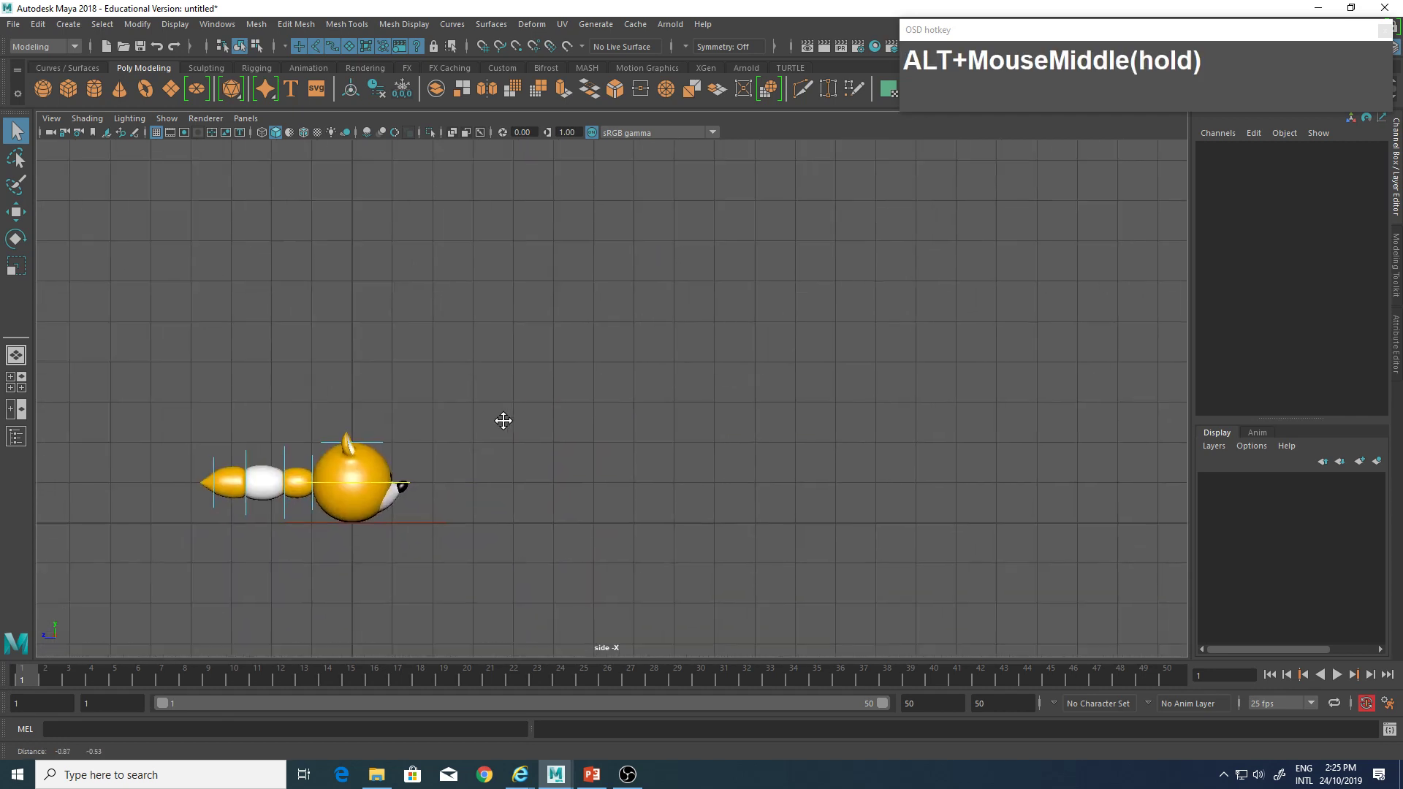
right_click_drag(467, 488, 581, 480, "alt")
middle_click_drag(580, 480, 511, 470, "alt")
middle_click_drag(383, 509, 408, 444, "alt")
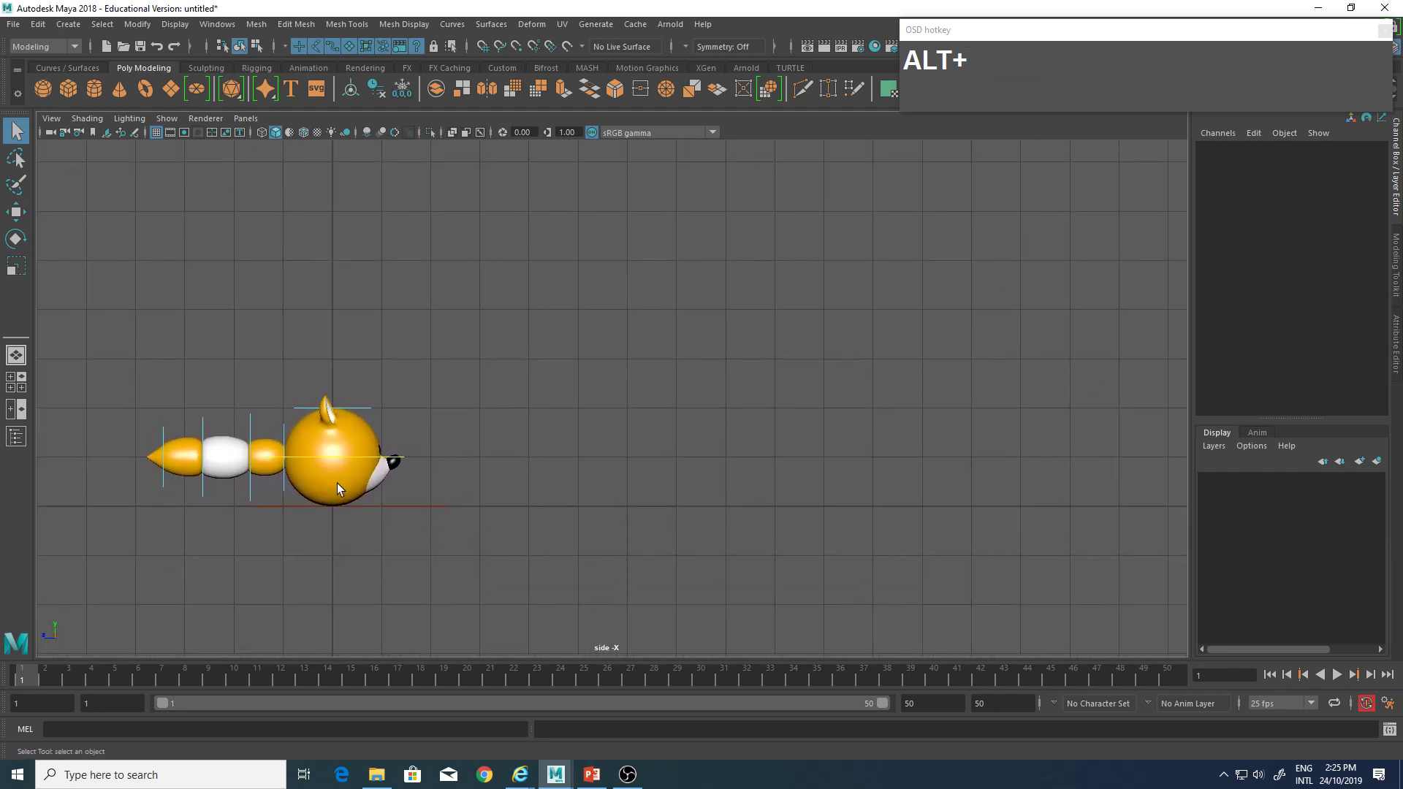
mouse_move(506, 420)
middle_mouse_down("alt")
mouse_move(529, 448)
mouse_move(473, 457)
mouse_move(505, 446)
middle_mouse_up("alt")
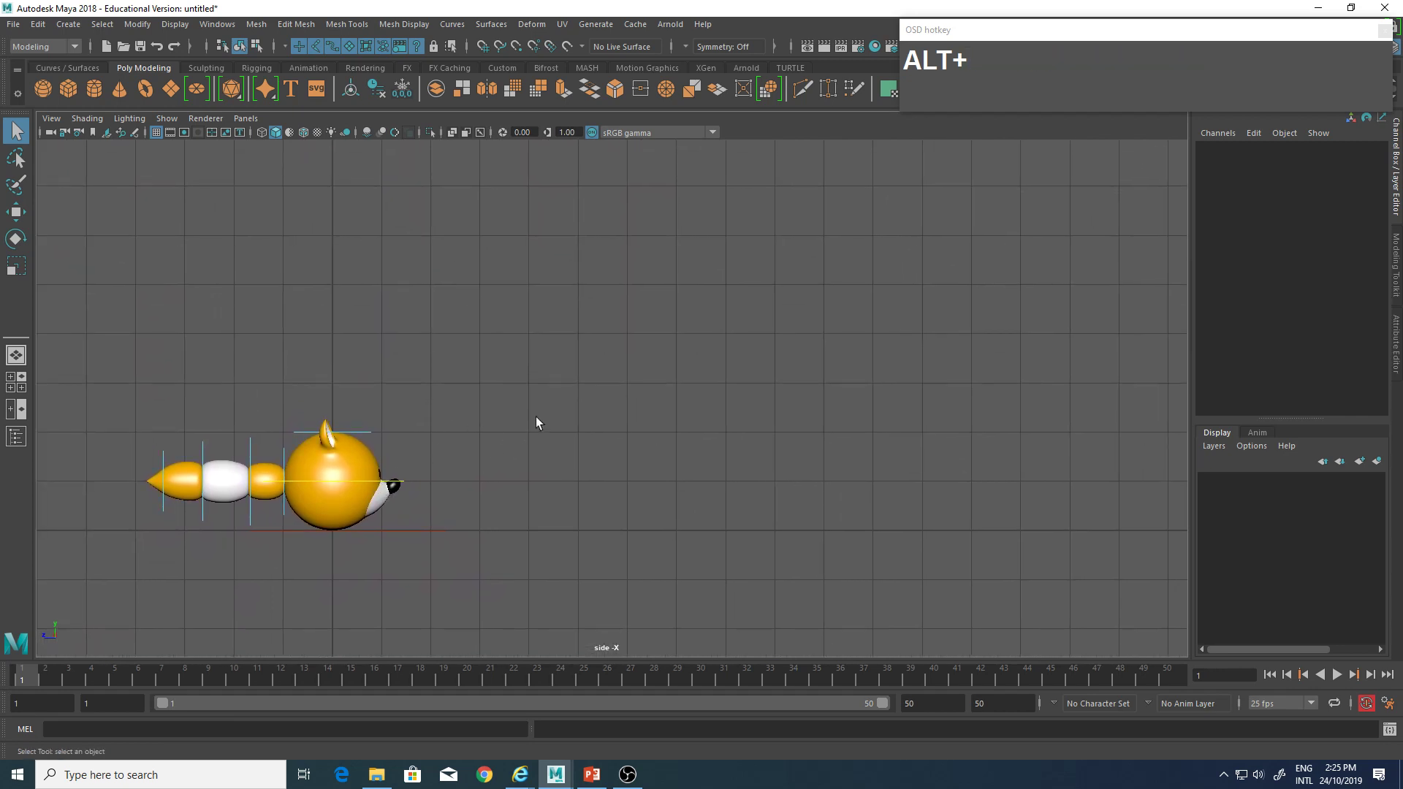
middle_click_drag(548, 463, 503, 480, "alt")
left_click_drag(33, 684, 284, 671)
mouse_move(4, 686)
left_mouse_down()
mouse_move(234, 676)
mouse_move(2, 681)
left_mouse_up()
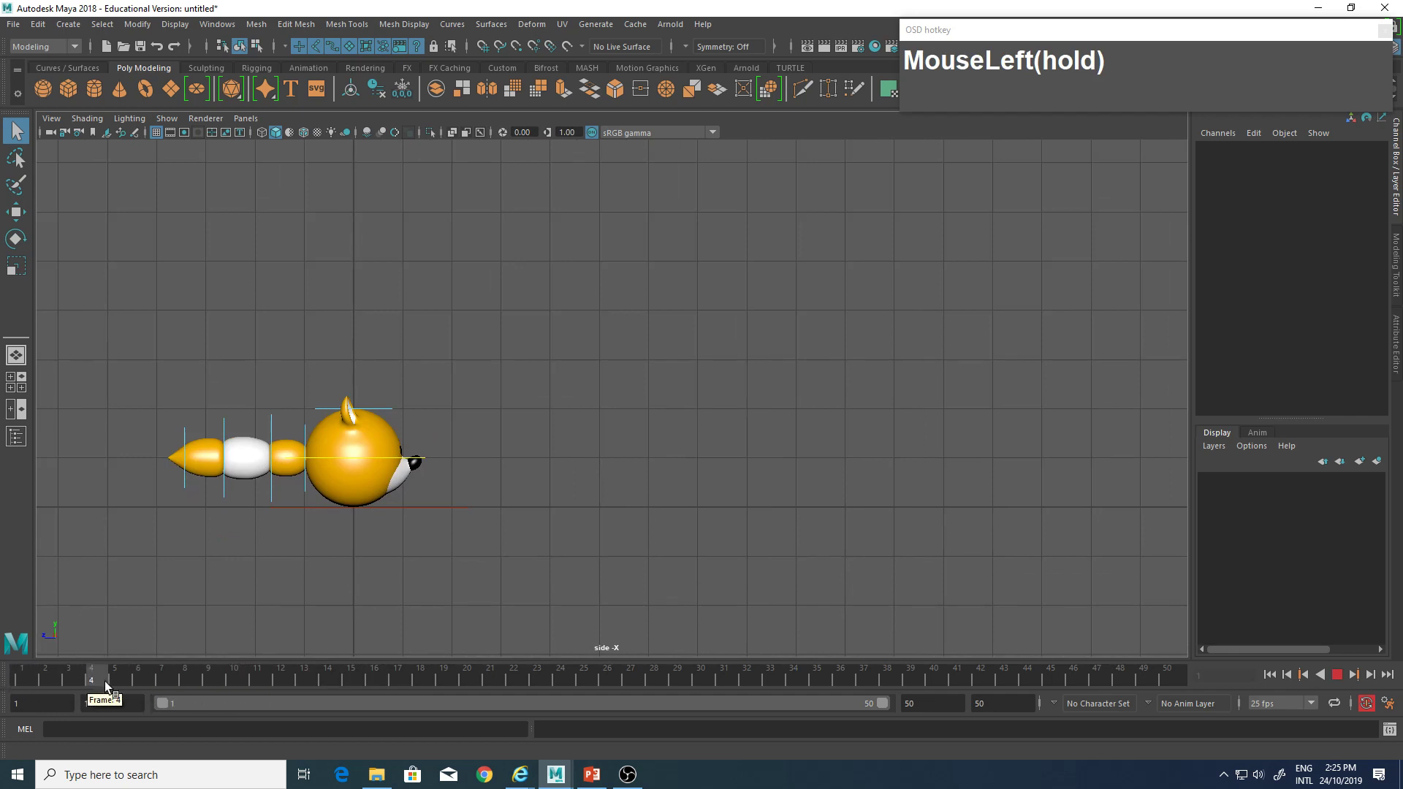
left_click_drag(104, 681, 21, 680)
Select the character's main control and set a key on all its channels at frame 1.
middle_click_drag(438, 397, 531, 385, "alt")
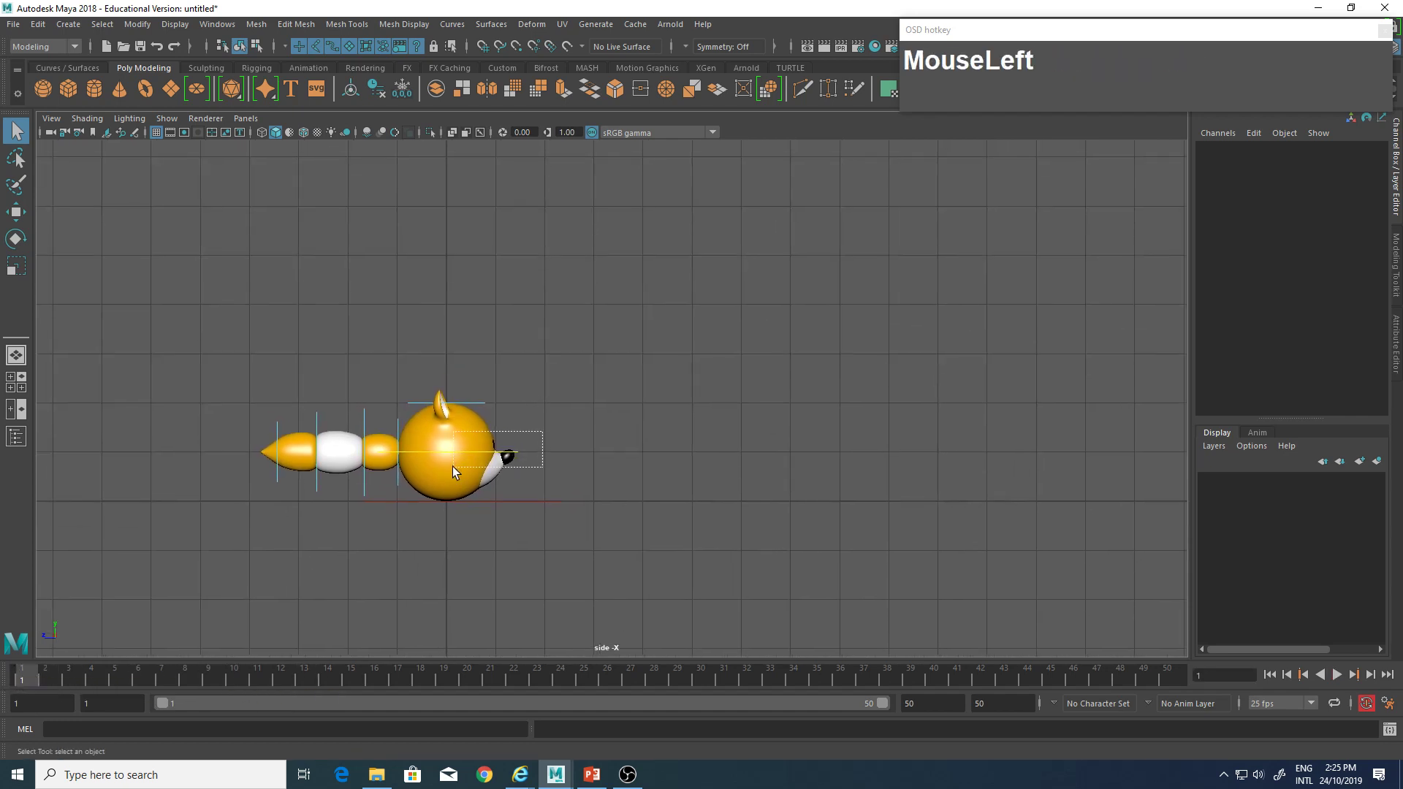
left_click_drag(453, 466, 453, 466)
middle_click_drag(589, 389, 538, 407, "alt")
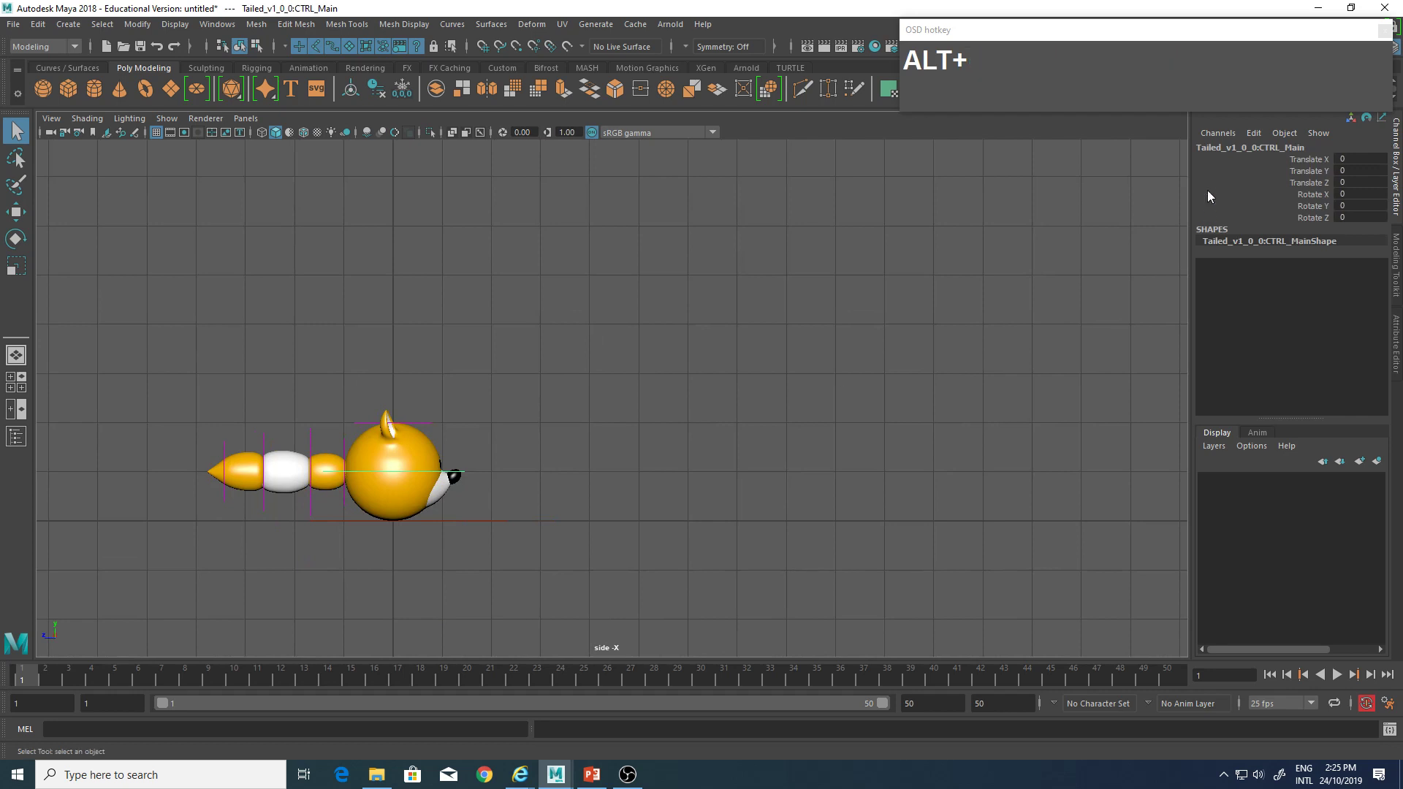
middle_click_drag(606, 443, 521, 464, "alt")
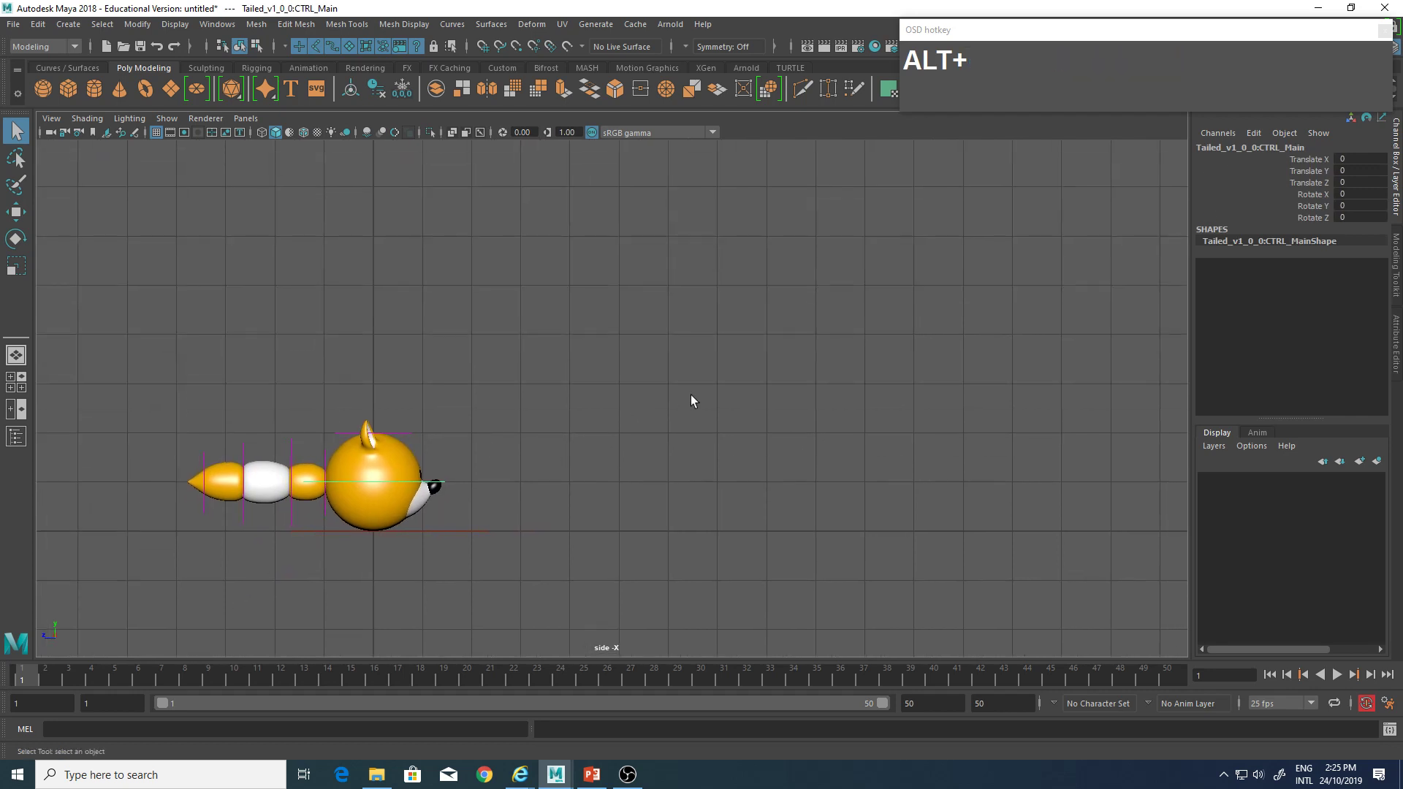
middle_click_drag(609, 432, 659, 434, "alt")
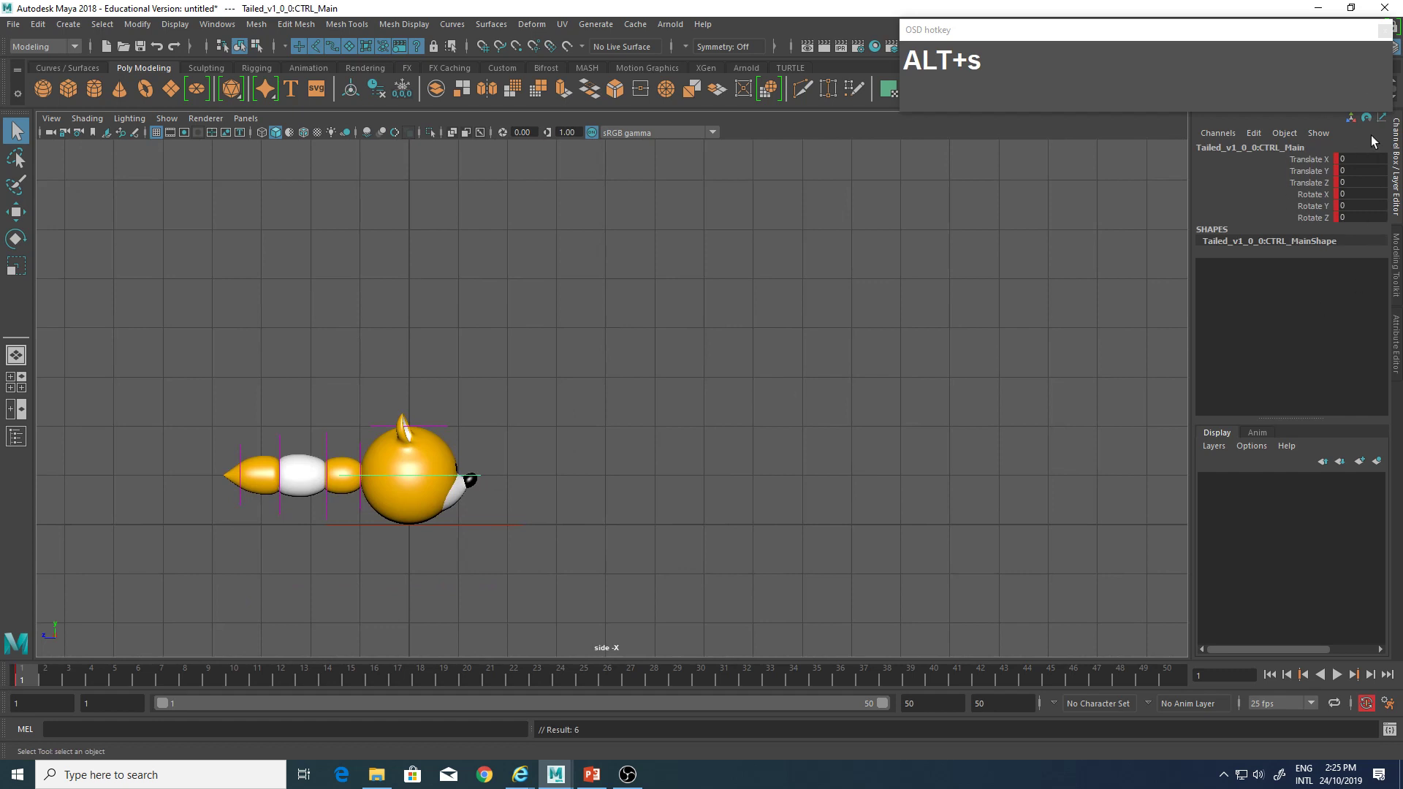
Set a second key on the main control at frame 10 with the same starting pose.
left_click_drag(20, 674, 218, 679)
middle_click_drag(655, 430, 612, 413, "alt")
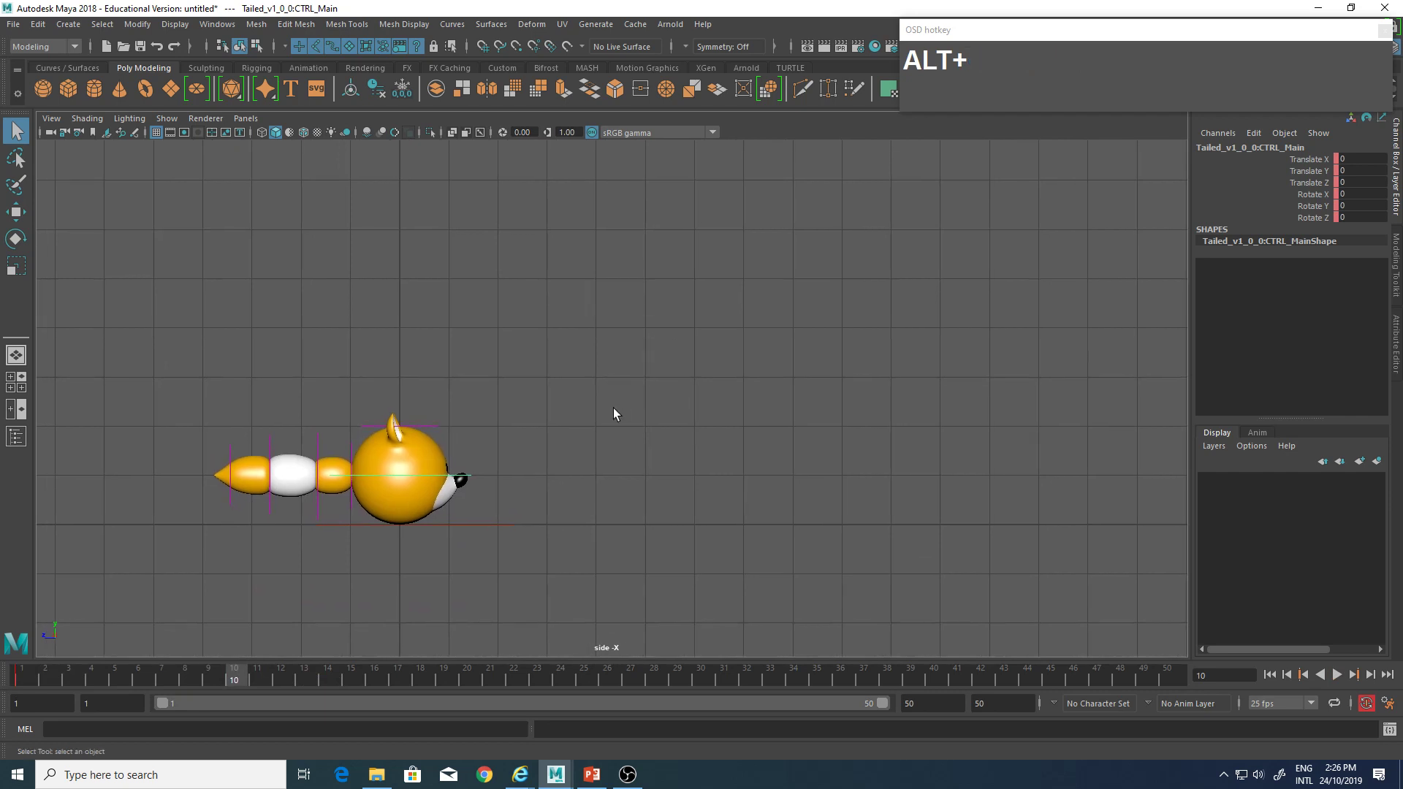
mouse_move(526, 470)
middle_mouse_down("alt")
mouse_move(501, 457)
mouse_move(515, 448)
middle_mouse_up("alt")
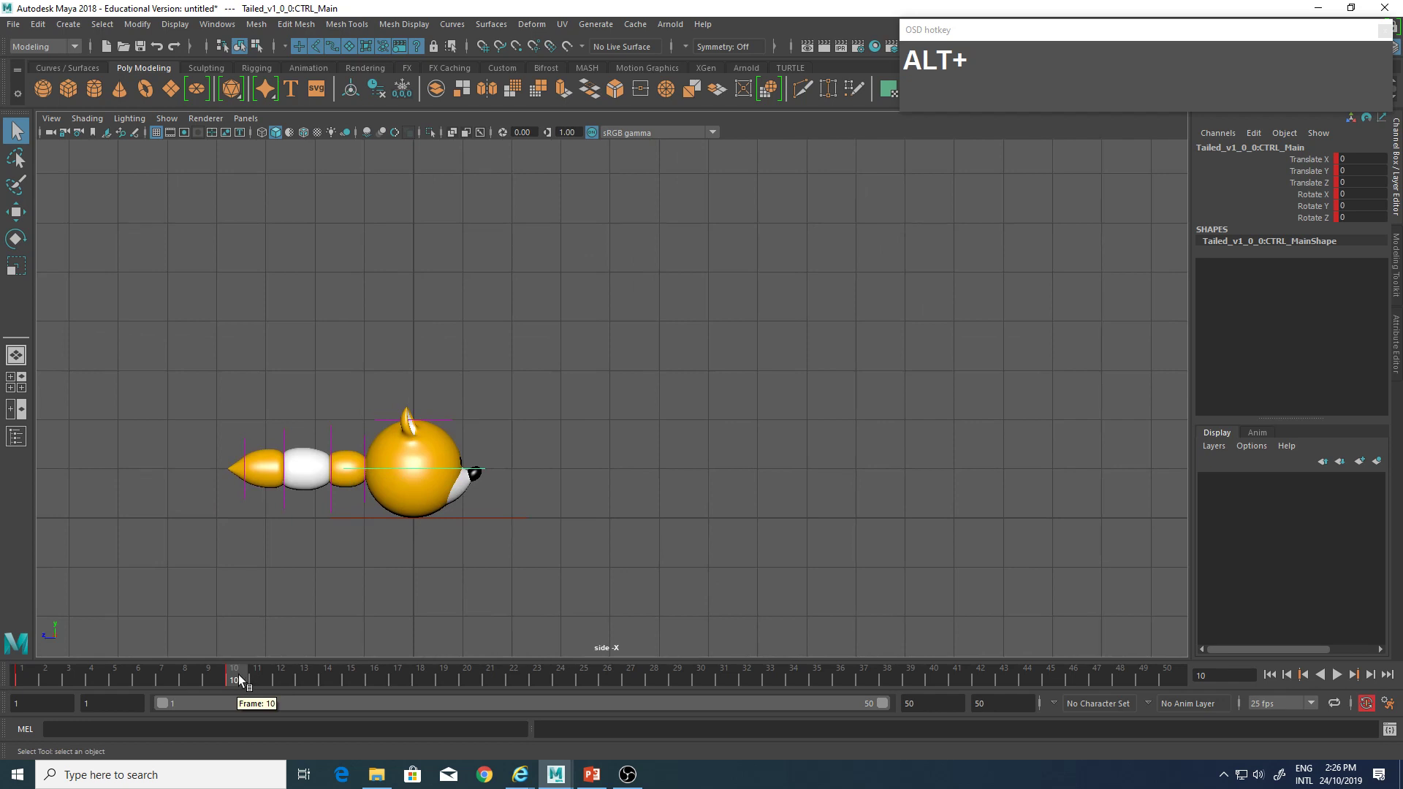
At frame 20, move the main control forward along the Z axis to about -7.4 Translate Z.
left_click_drag(238, 674, 469, 679)
middle_click_drag(591, 445, 464, 459, "alt")
key("alt+w")
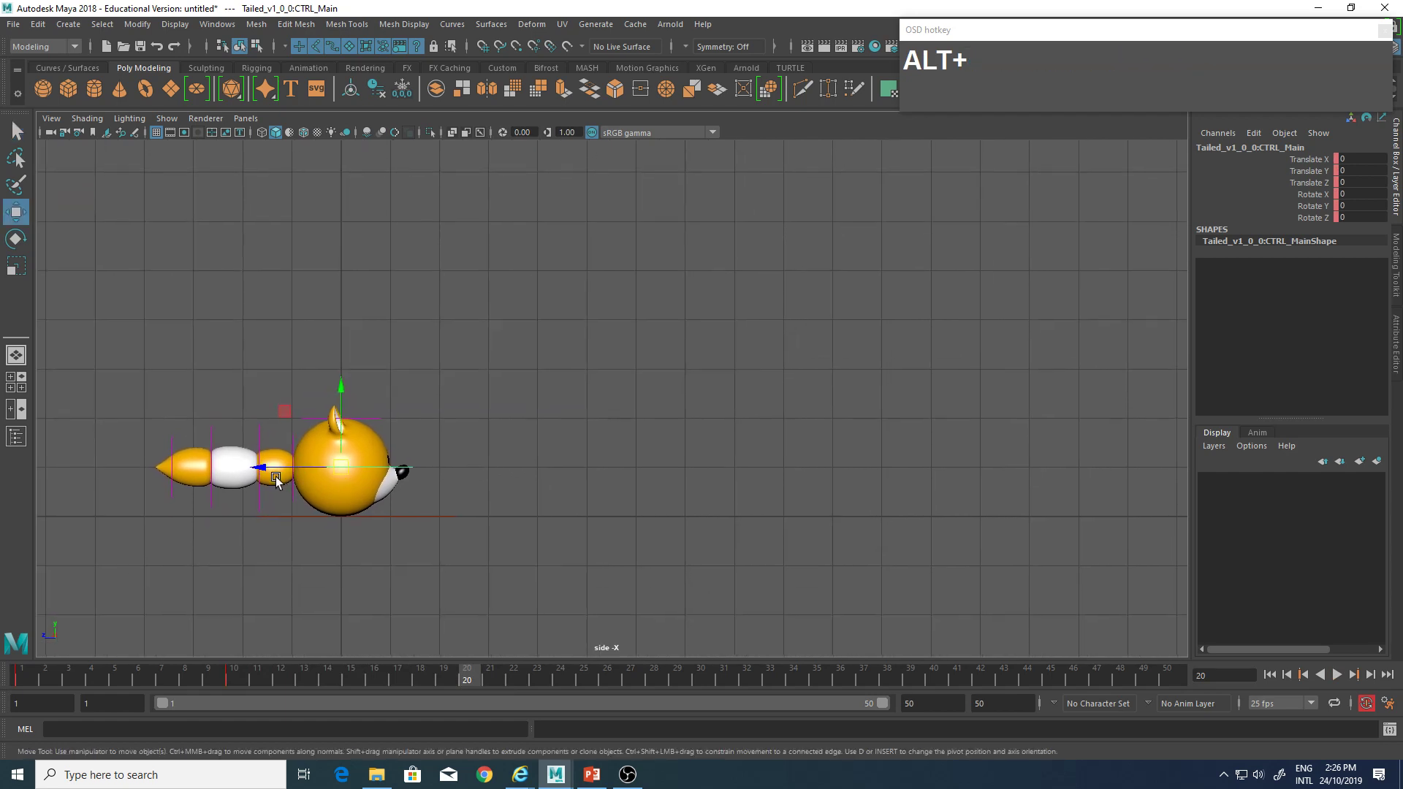
left_click(260, 468)
left_click_drag(260, 467, 623, 464)
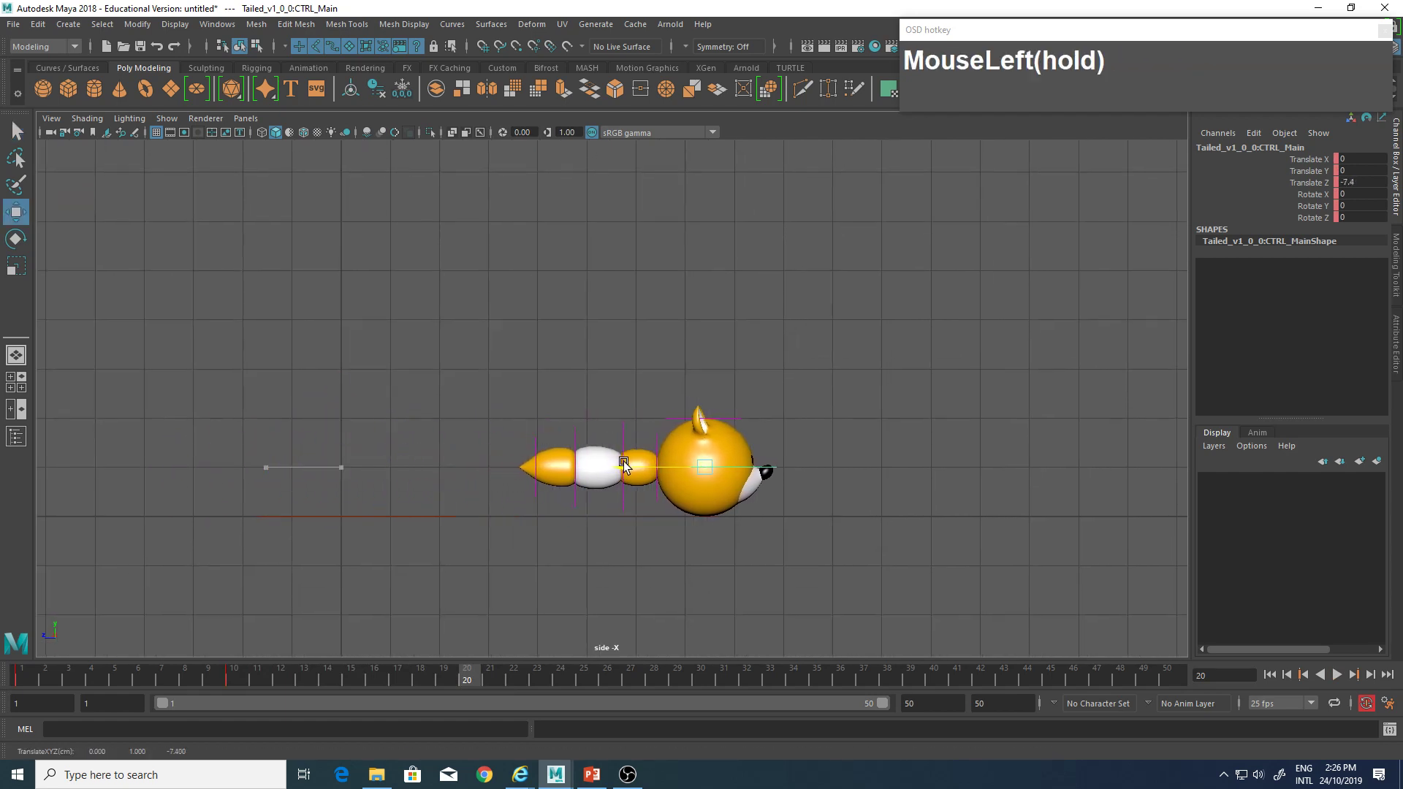
mouse_move(584, 555)
middle_mouse_down("alt")
mouse_move(505, 600)
mouse_move(564, 537)
middle_mouse_up("alt")
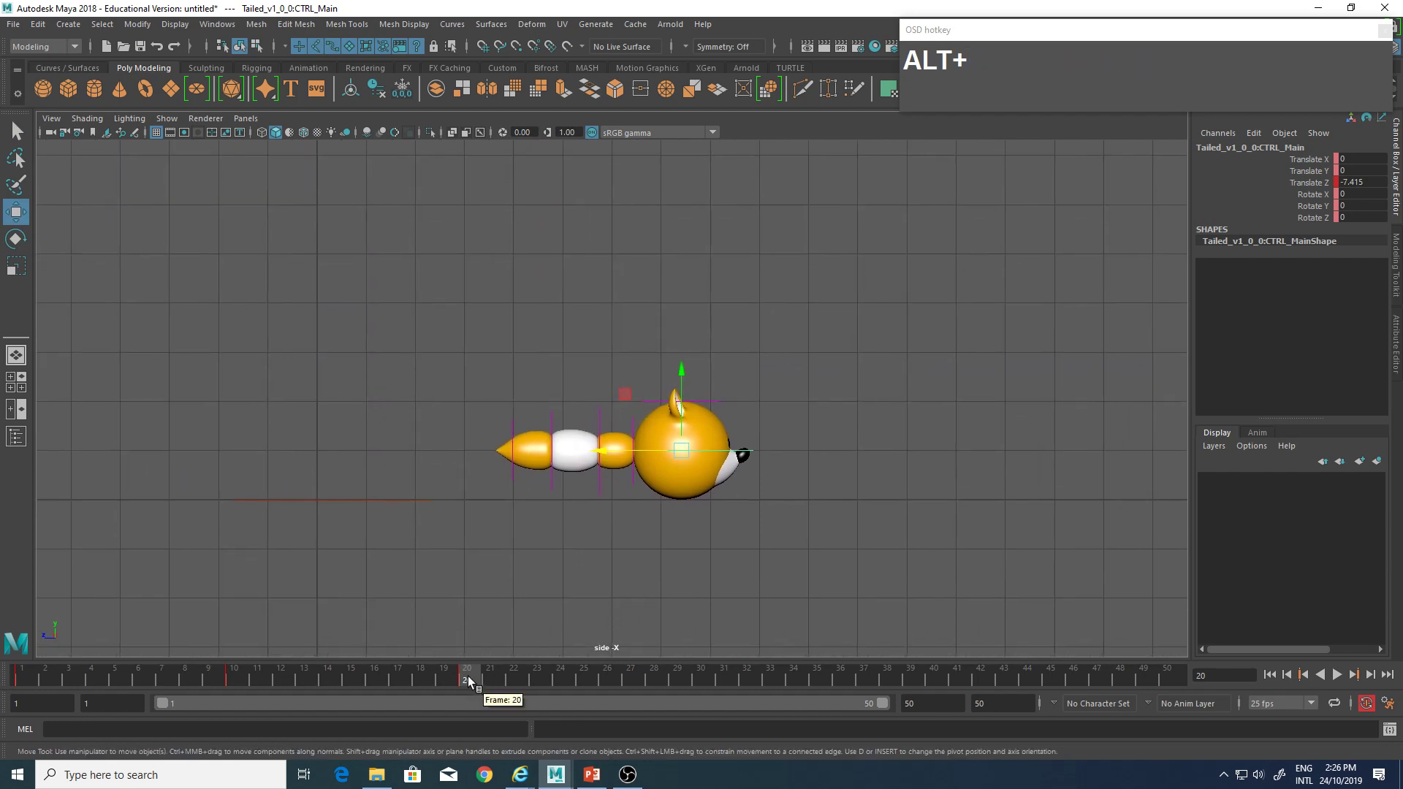
Raise the main control to about 1.2 Translate Y at frame 15 and set Translate Y to 0 at frame 20.
left_click_drag(469, 676, 352, 679)
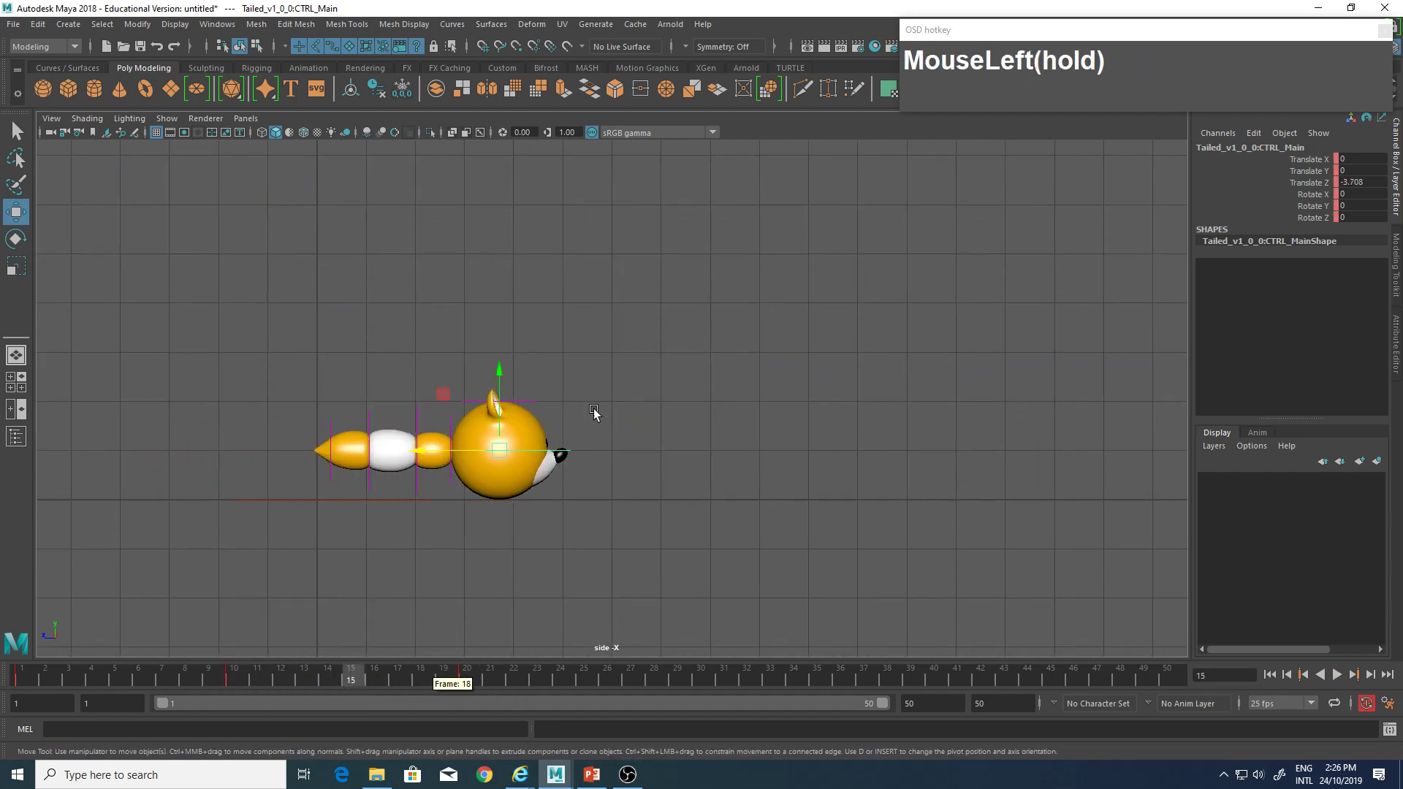
left_click_drag(499, 377, 505, 318)
left_click_drag(351, 678, 470, 680)
middle_click_drag(743, 400, 757, 457, "alt")
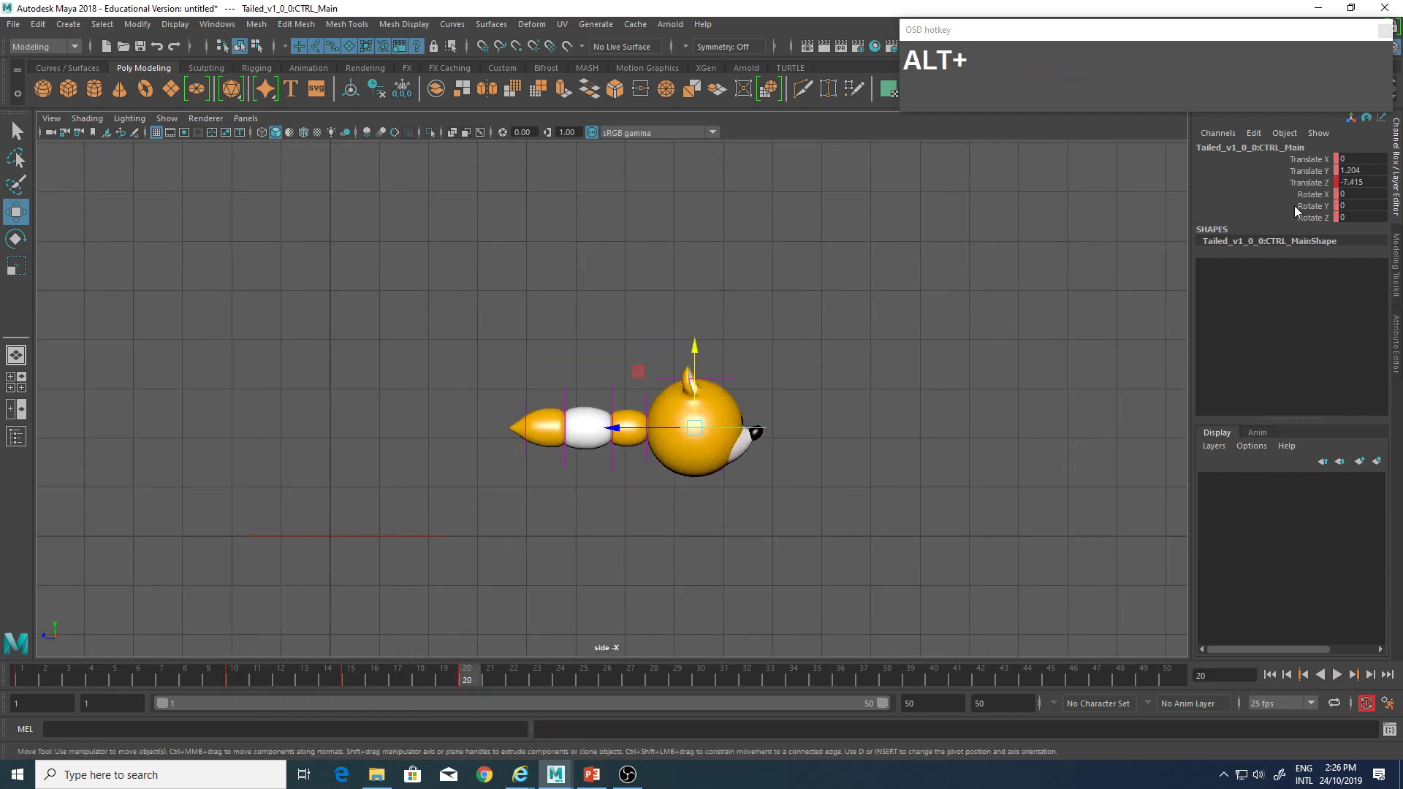
left_click(1368, 169)
type("0")
key("Return")
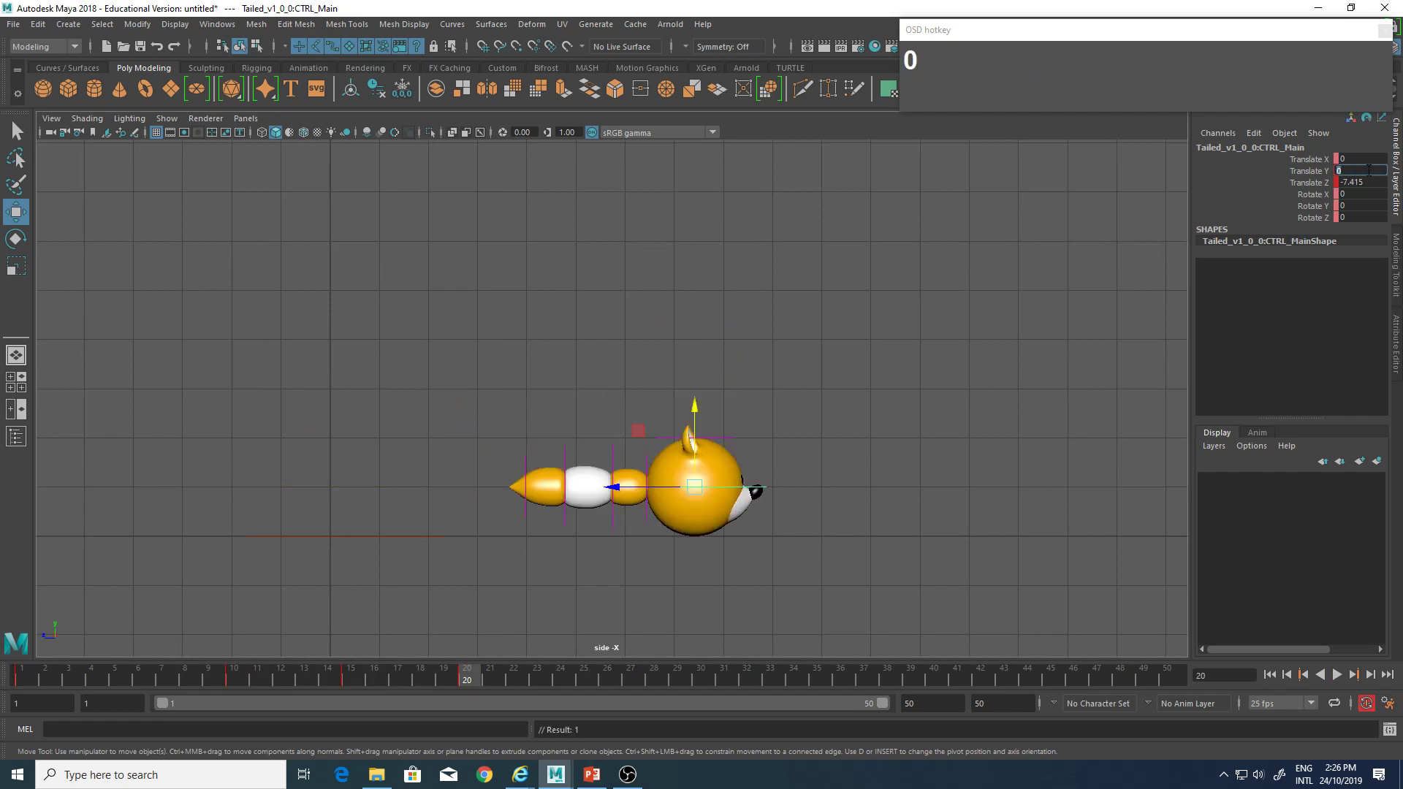
At frame 30, move the main control further forward to about -13.4 Translate Z.
left_click_drag(470, 681, 597, 680)
left_click_drag(724, 683, 701, 681)
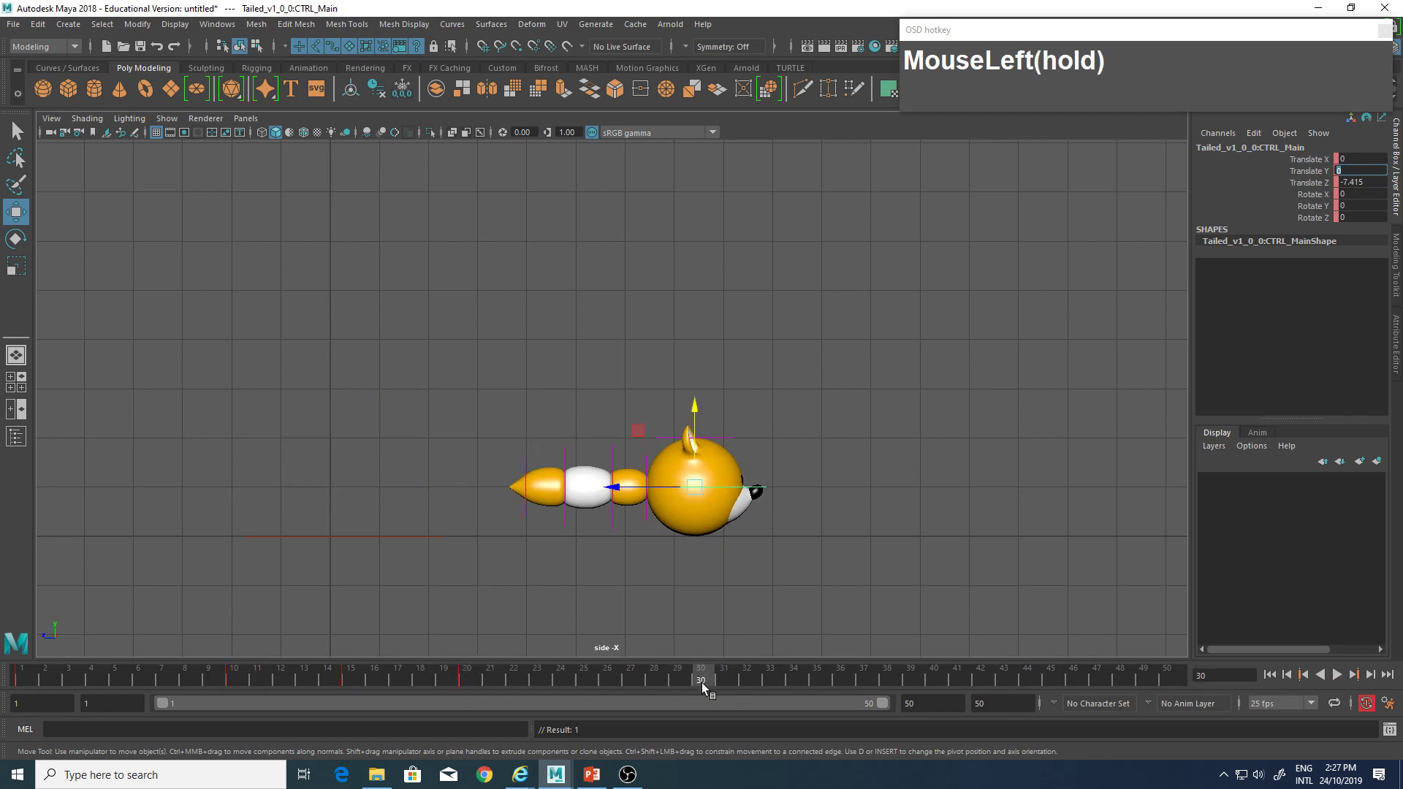
middle_click_drag(701, 681, 514, 494, "alt")
left_click_drag(501, 493, 796, 517)
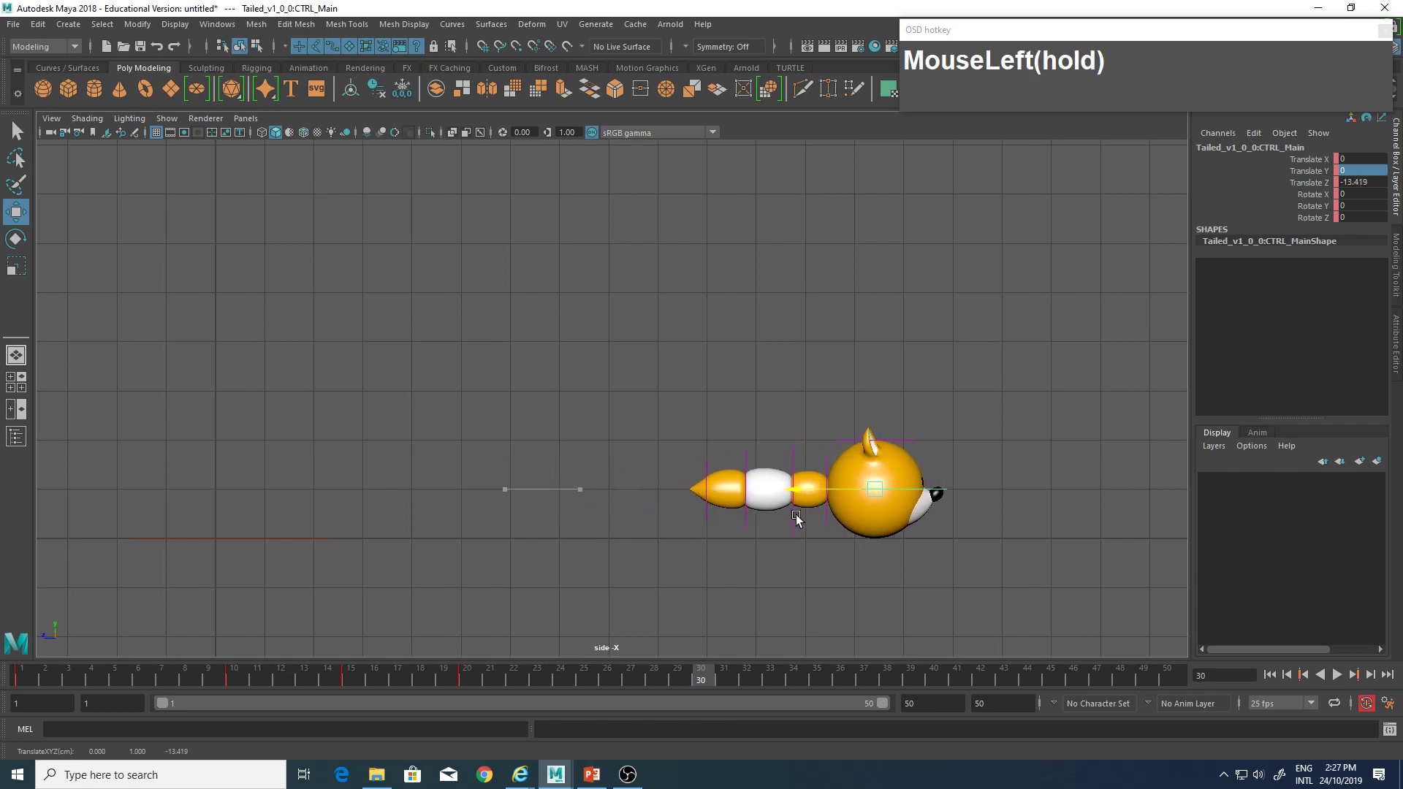
middle_click_drag(796, 516, 1020, 654, "alt")
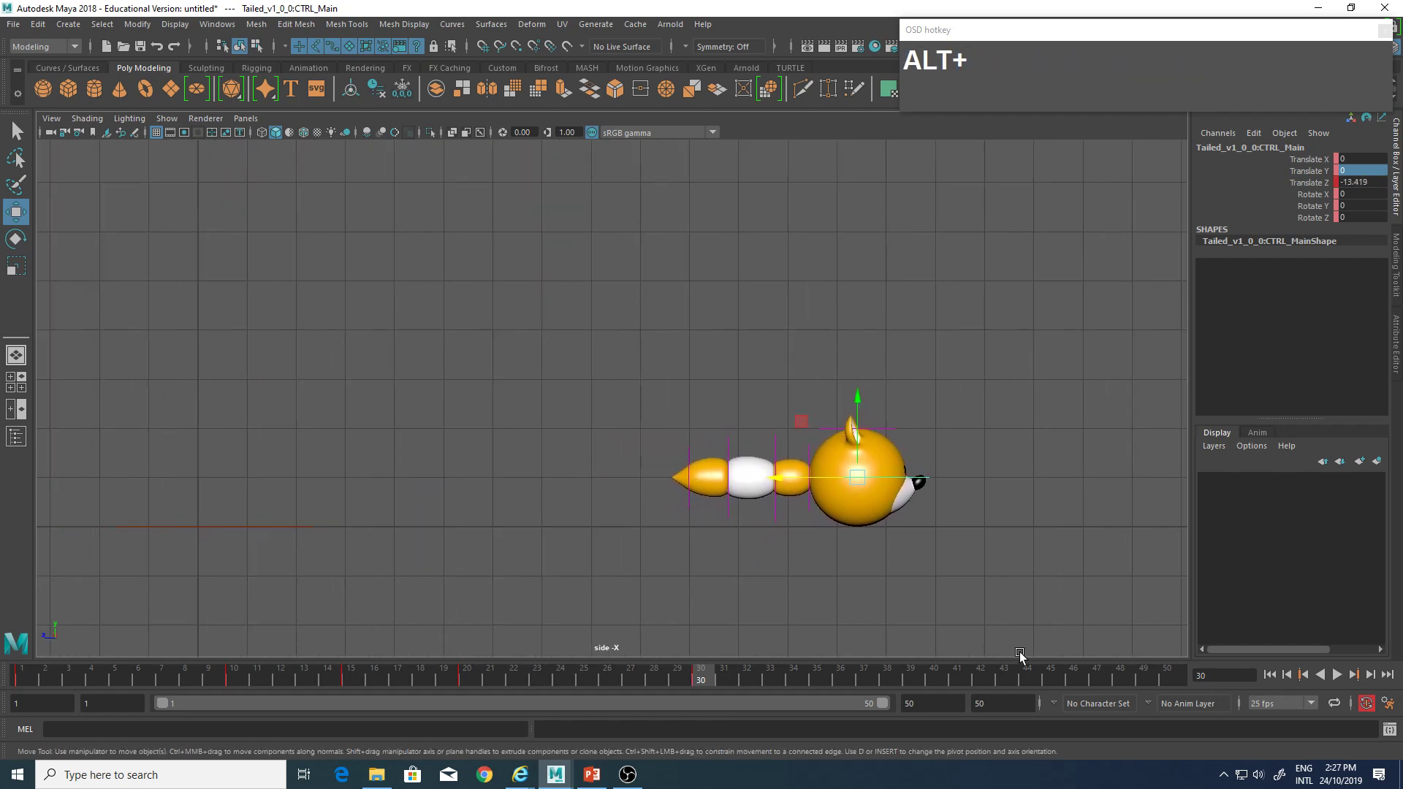
key("ctrl+1")
left_click(1400, 692)
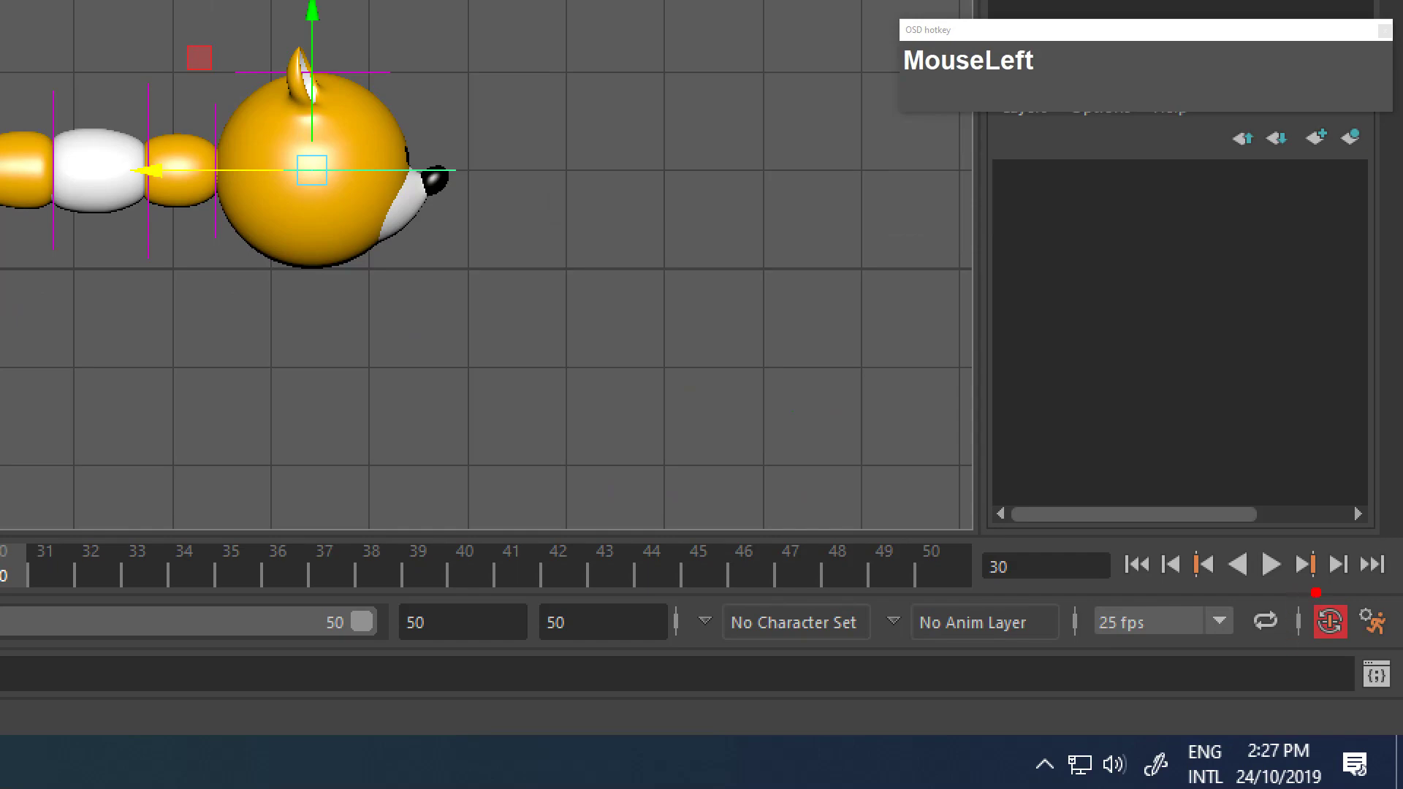
left_click_drag(1315, 592, 1376, 684)
left_click_drag(1281, 586, 1074, 462, "ctrl+shift")
key("Escape")
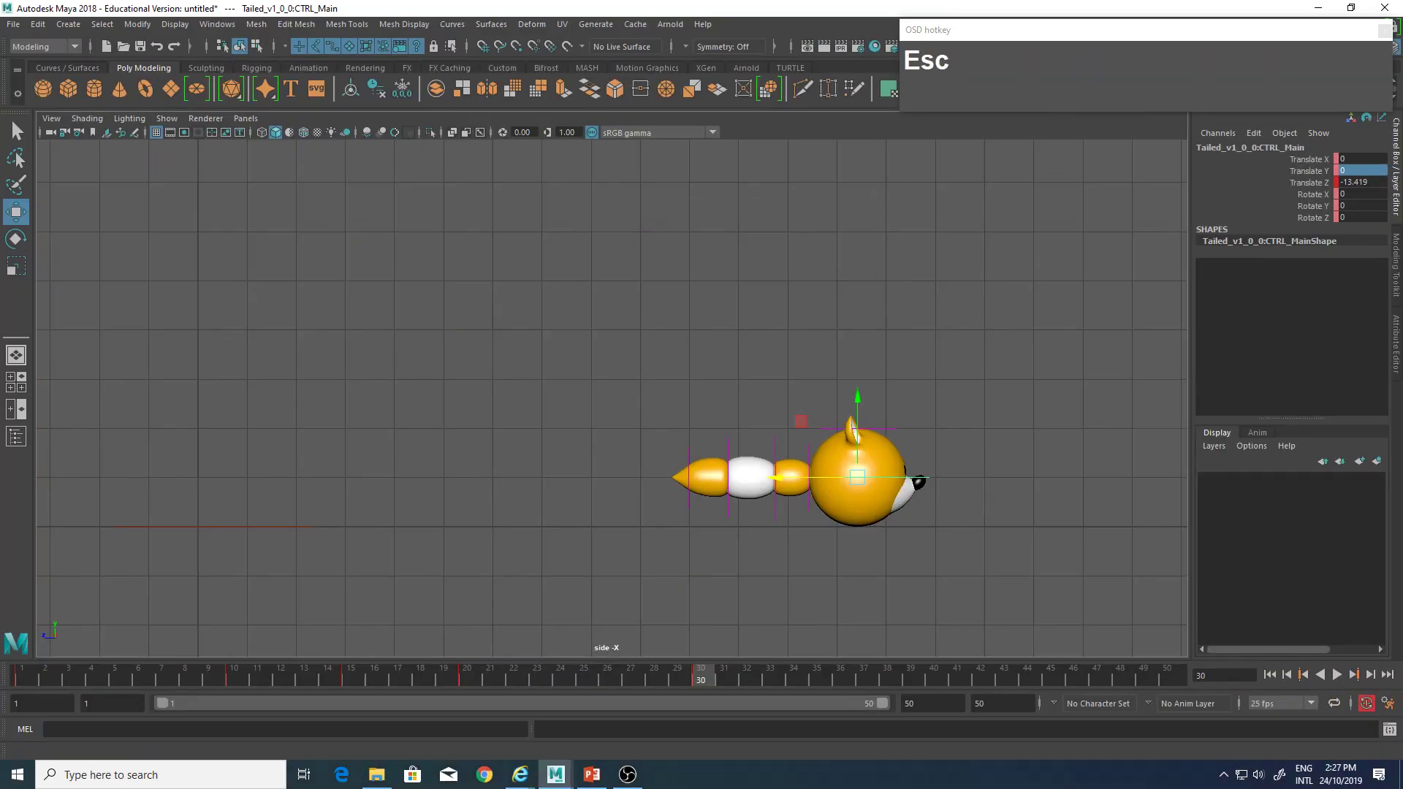
Raise the main control about 1 unit in Y at frame 25 and set Translate Y to 0 at frame 30.
left_click_drag(700, 678, 581, 682)
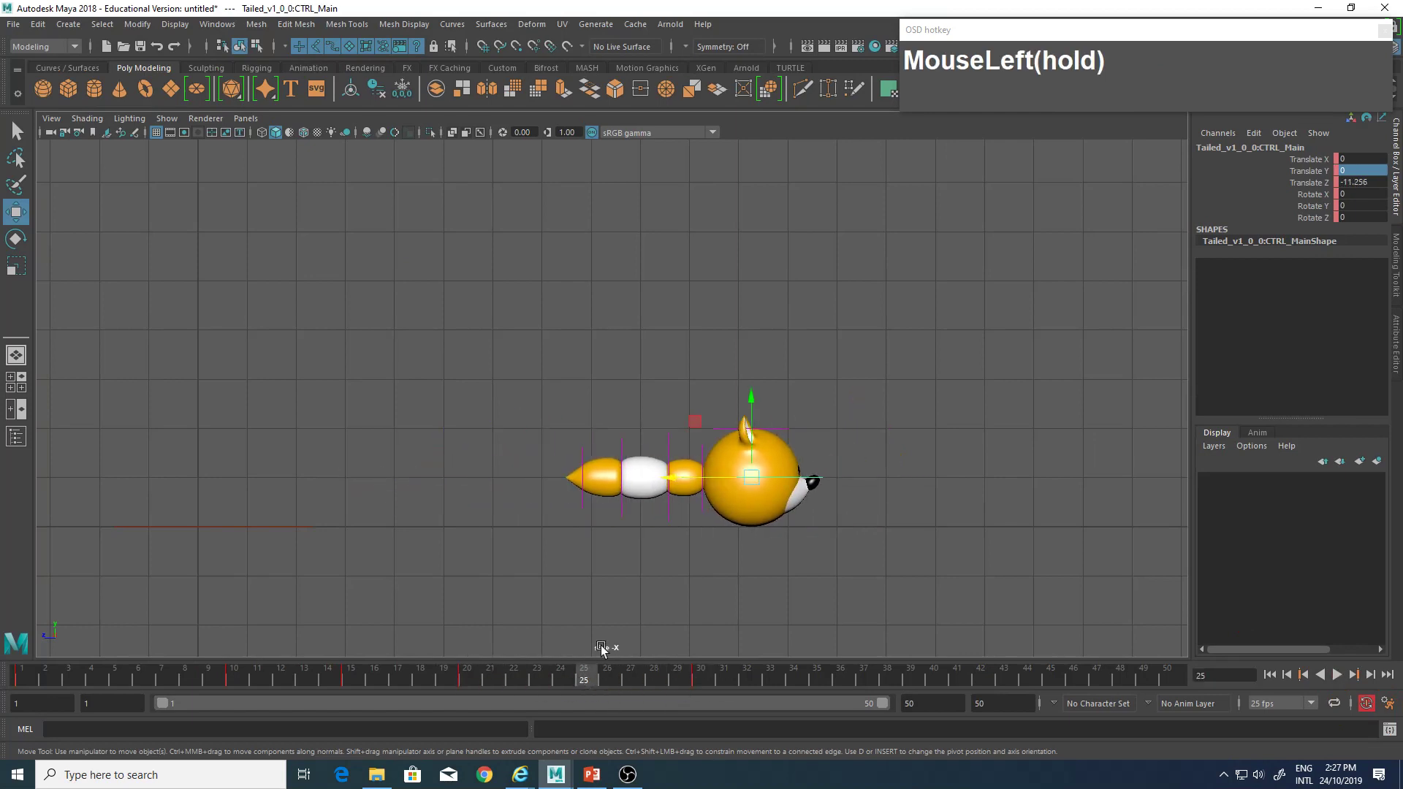
middle_click_drag(686, 540, 623, 532, "alt")
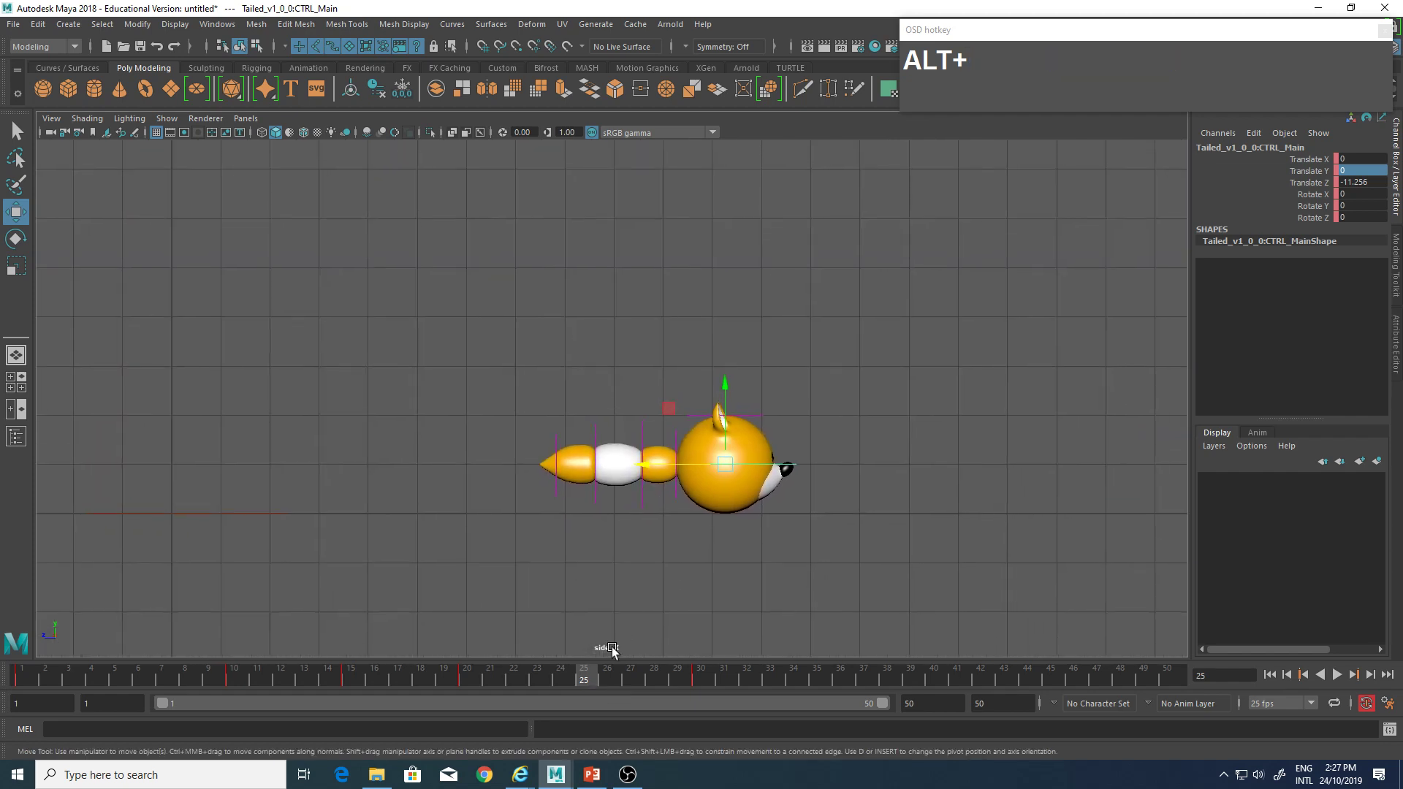
mouse_move(588, 679)
left_mouse_down()
mouse_move(548, 682)
mouse_move(583, 682)
left_mouse_up()
left_click_drag(727, 395, 728, 343)
left_click_drag(592, 679, 712, 691)
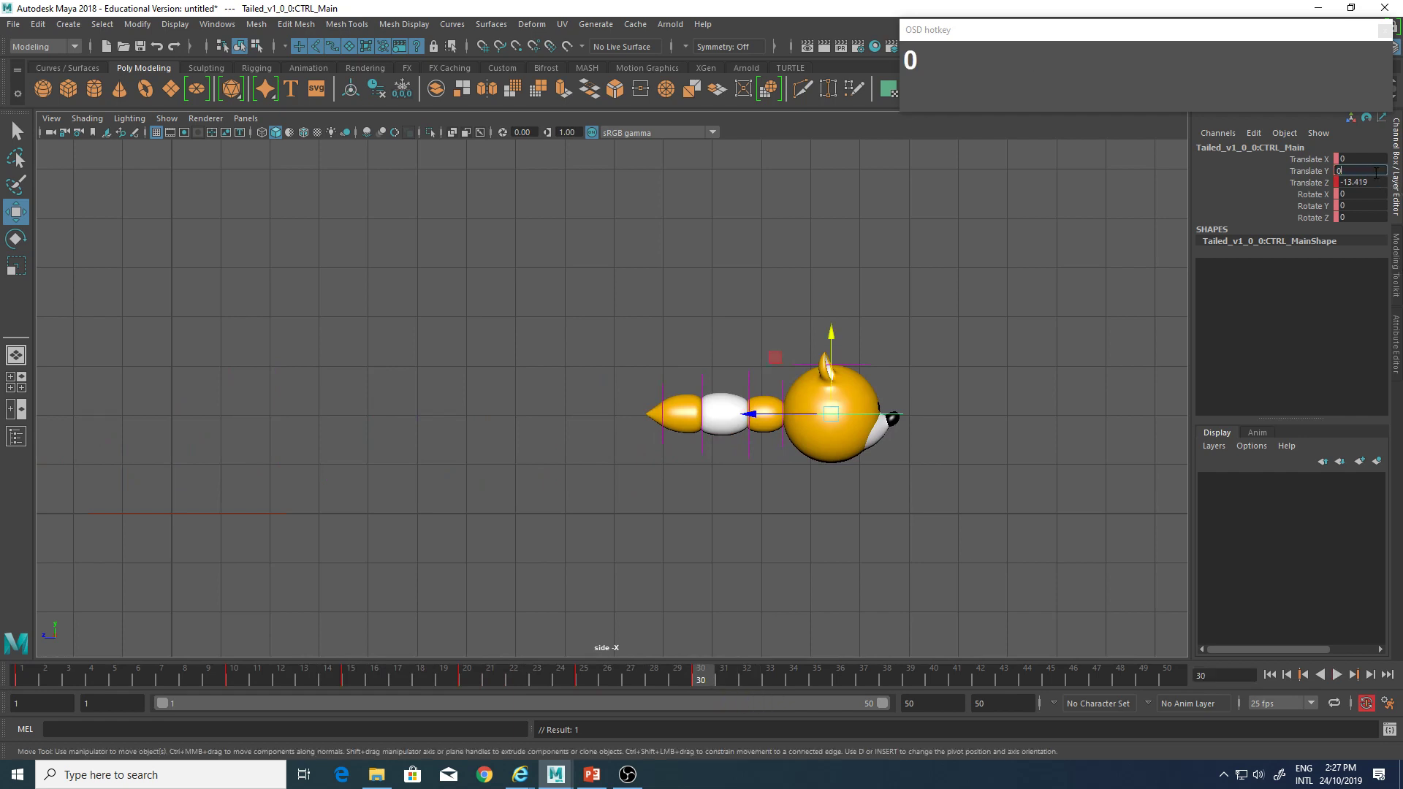
key("Return")
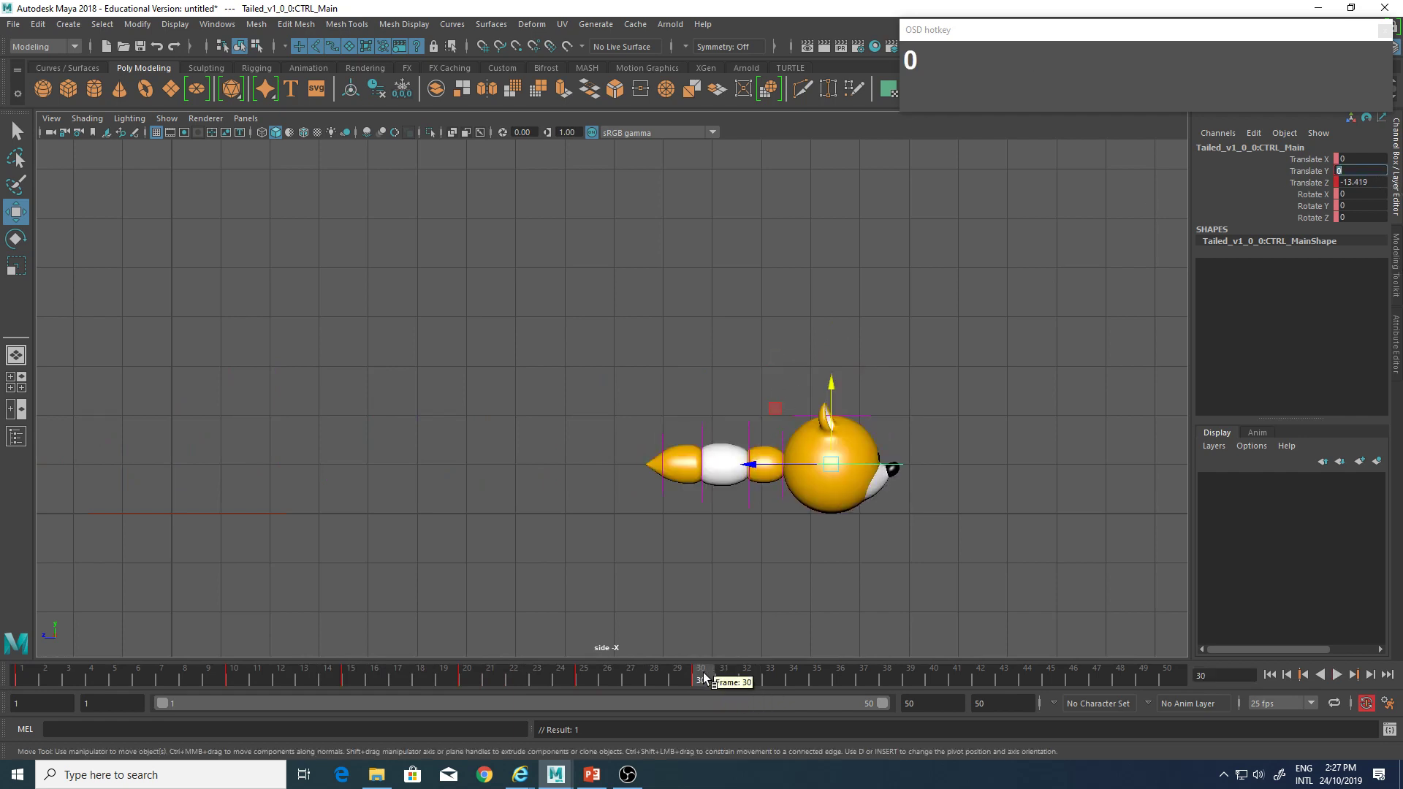
Go to frame 11 and switch the view to the Graph Editor with the main control's animation curves.
mouse_move(704, 678)
left_mouse_down()
mouse_move(181, 674)
mouse_move(712, 676)
mouse_move(260, 672)
mouse_move(700, 678)
left_mouse_up()
middle_click_drag(493, 379, 577, 384, "alt")
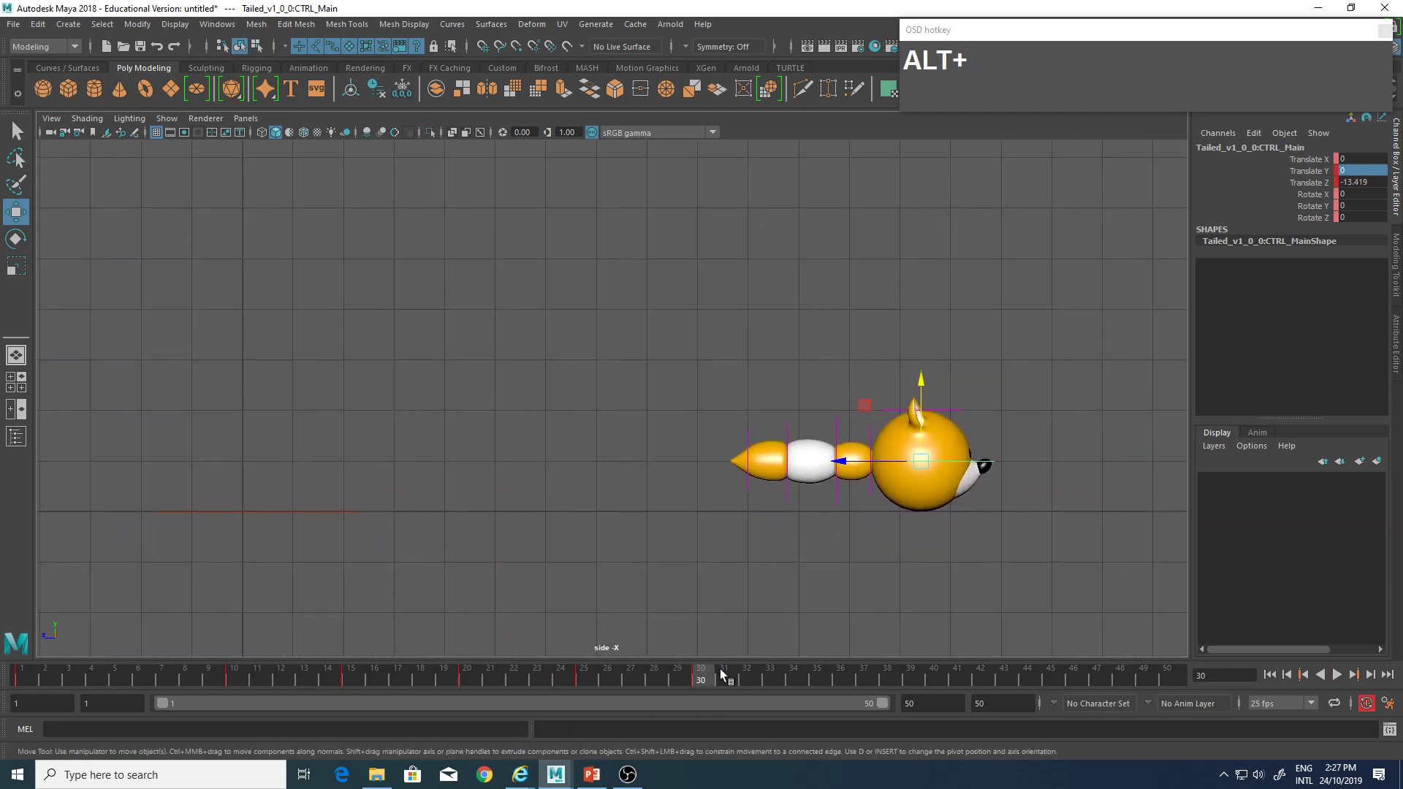
left_click_drag(22, 676, 257, 677)
middle_click_drag(331, 623, 676, 424, "alt")
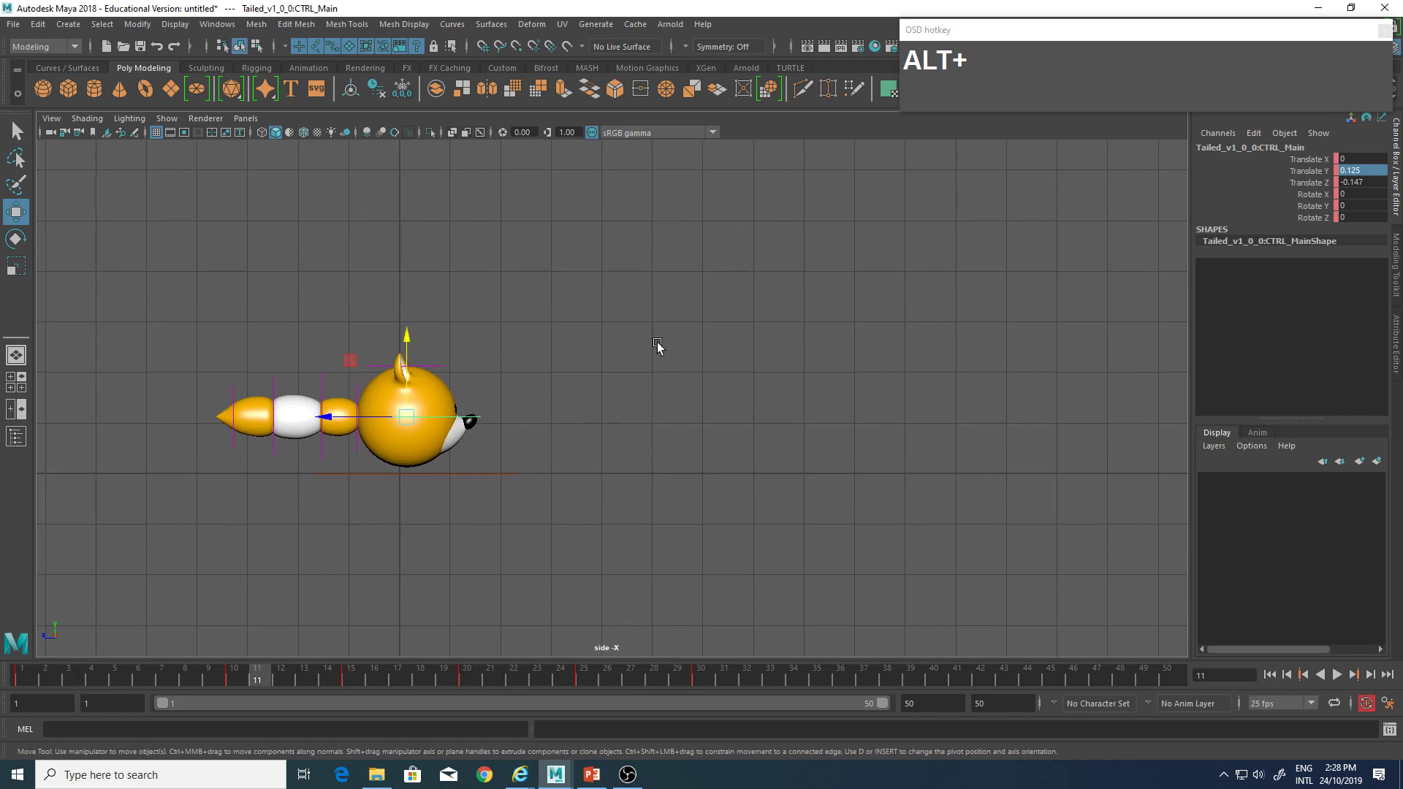
key("space")
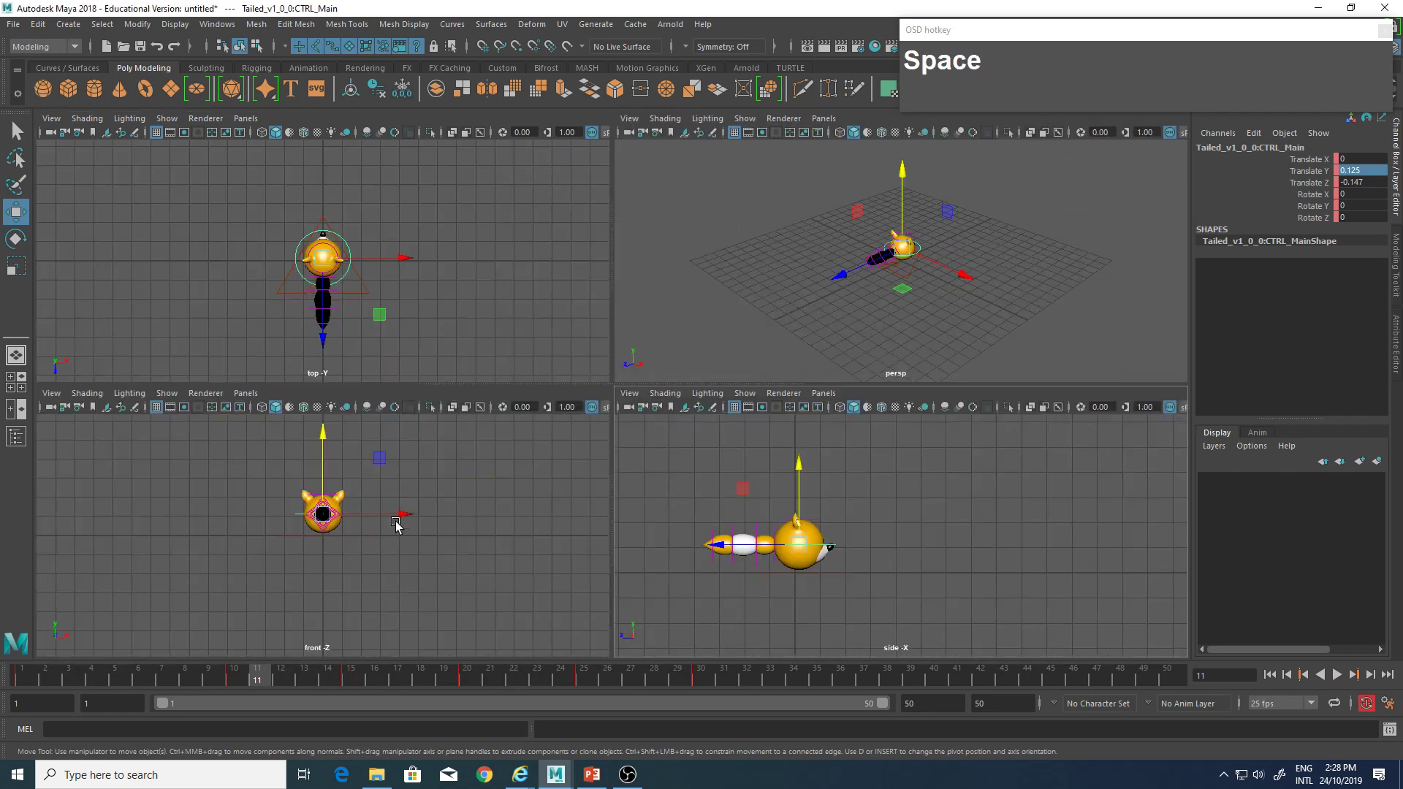
key("space")
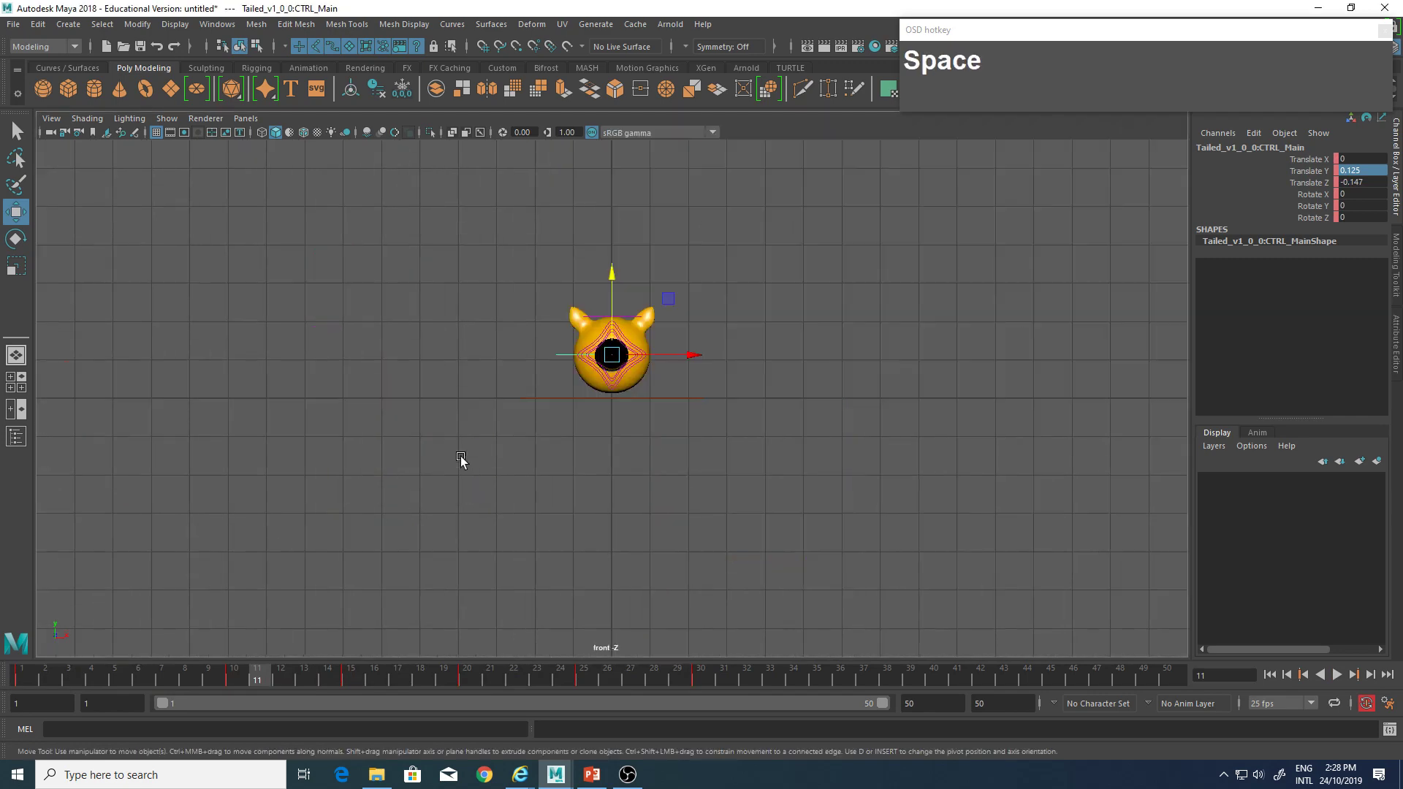
key("space")
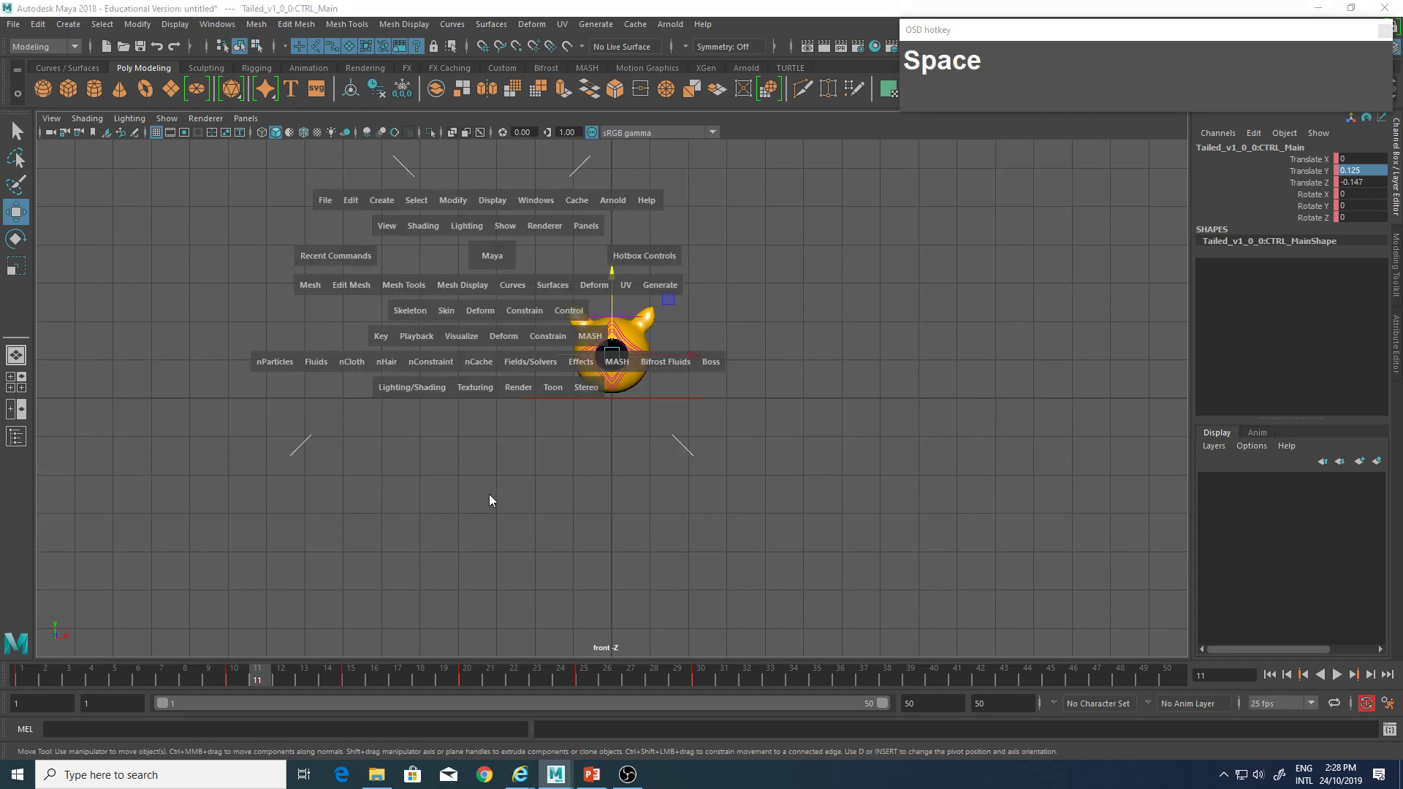
left_click_drag(489, 494, 617, 499)
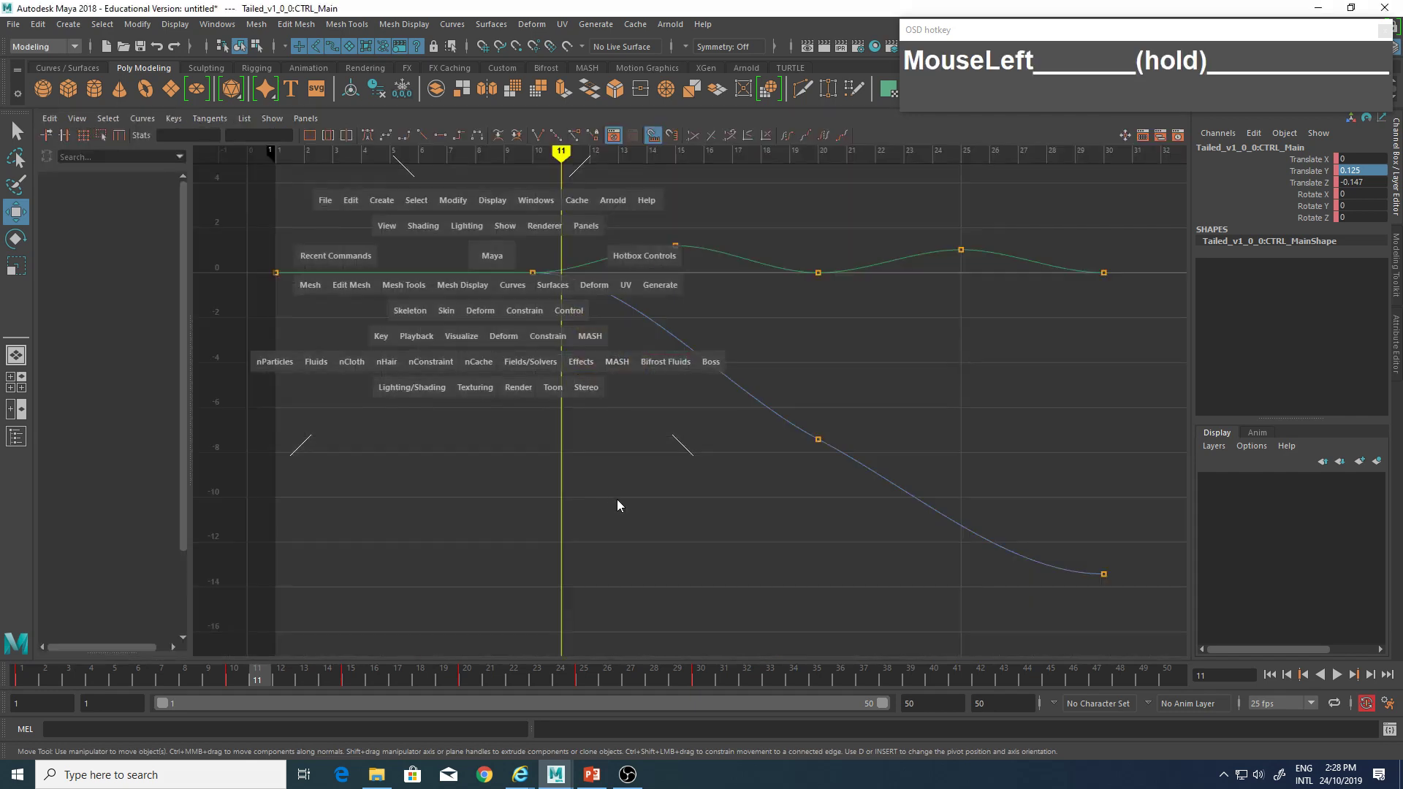
middle_click_drag(757, 314, 868, 423, "alt")
mouse_move(717, 402)
middle_mouse_down("alt")
mouse_move(714, 375)
mouse_move(709, 387)
middle_mouse_up("alt")
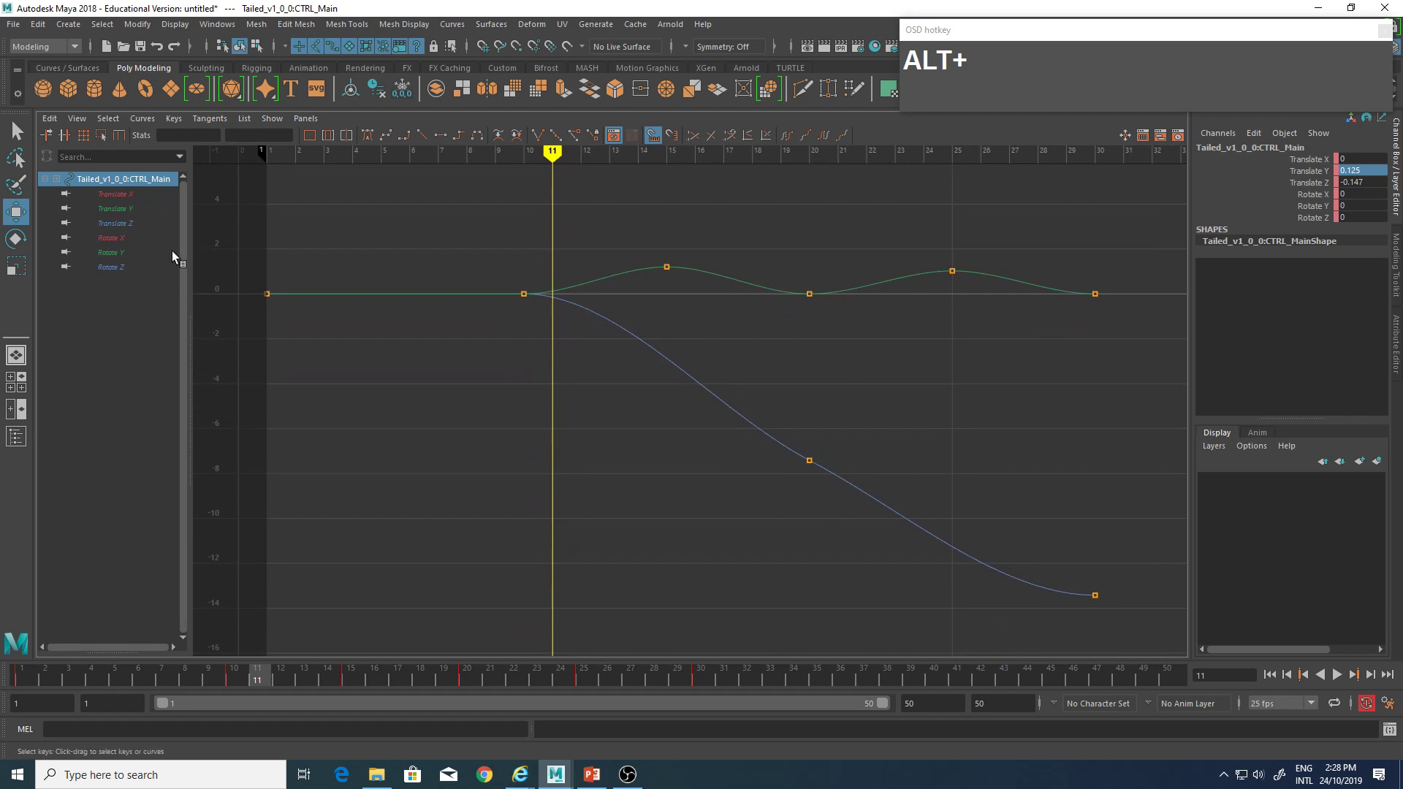
Isolate the main control's Translate Z curve in the Graph Editor and select the whole curve.
left_click(114, 223)
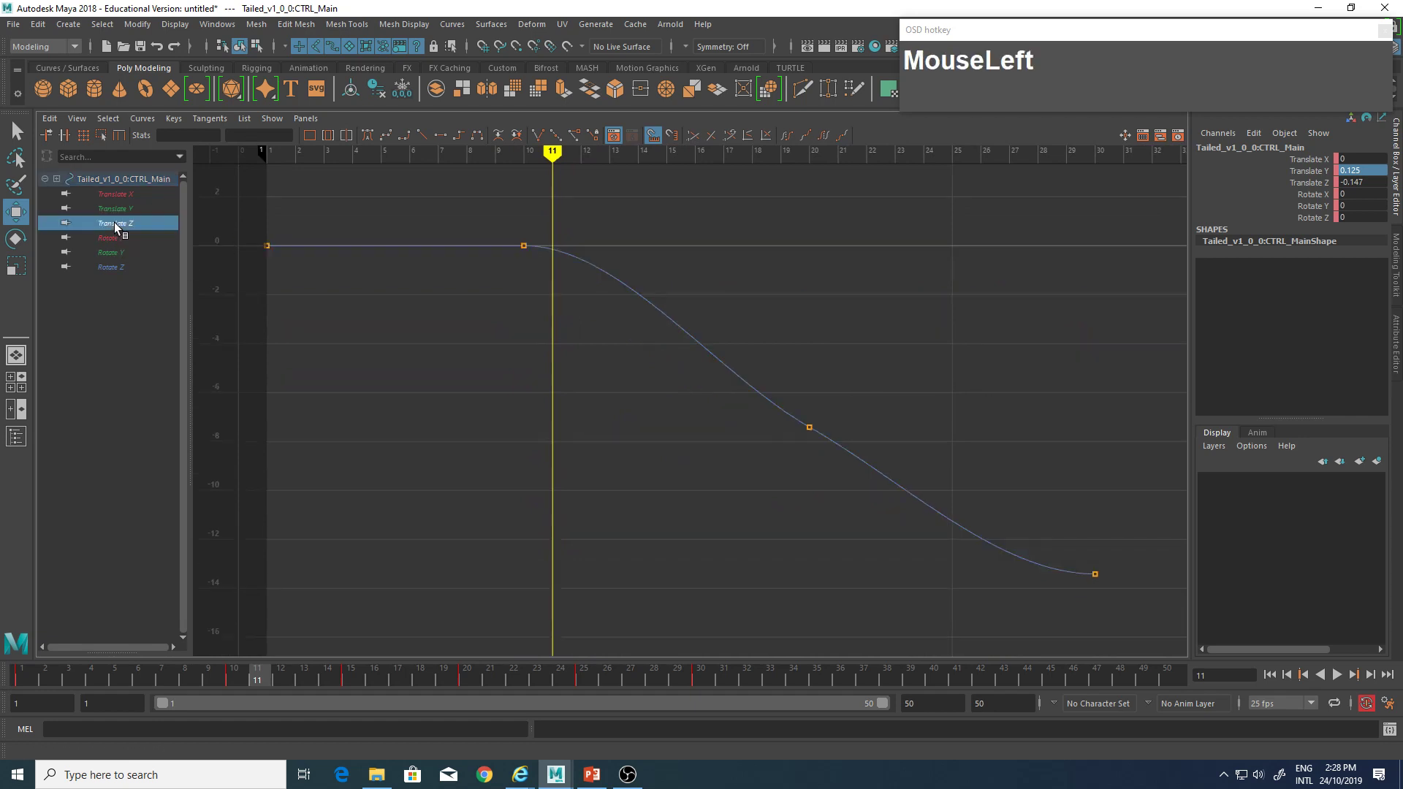
mouse_move(564, 354)
middle_mouse_down("alt")
mouse_move(563, 407)
mouse_move(538, 353)
mouse_move(583, 369)
middle_mouse_up("alt")
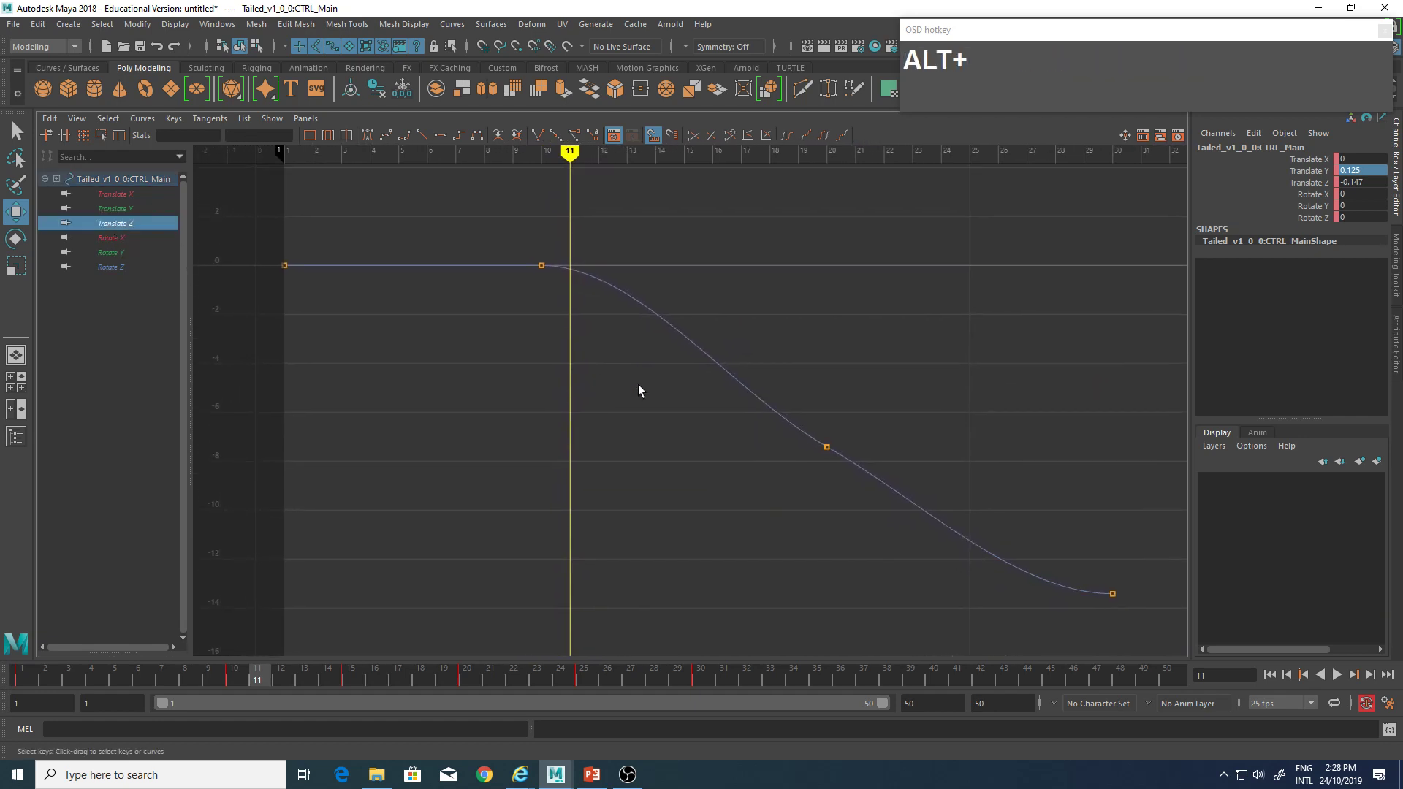
middle_click_drag(686, 403, 684, 392, "alt")
left_click_drag(728, 335, 687, 400)
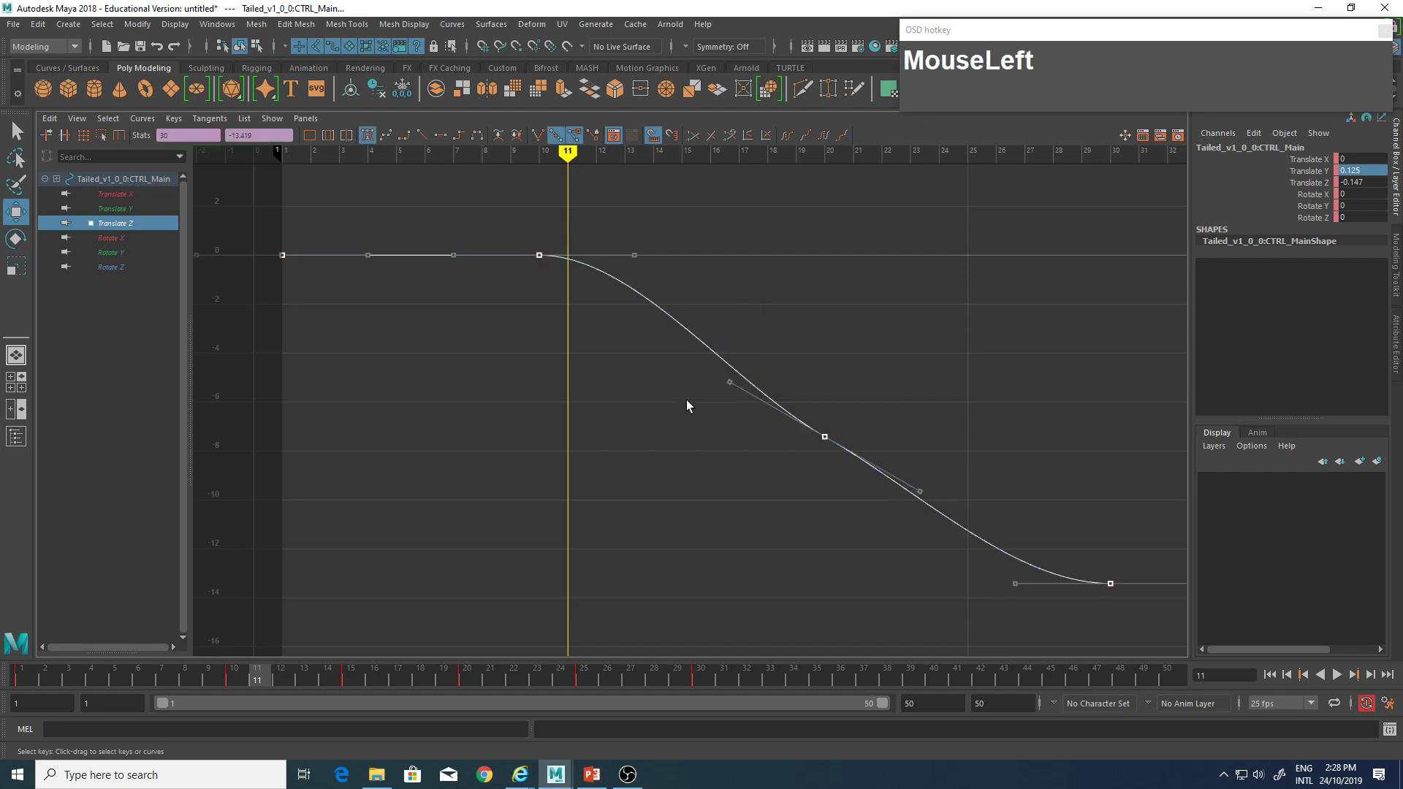
Give the main control's whole Translate Z curve linear tangents.
mouse_move(686, 400)
middle_mouse_down("alt")
mouse_move(673, 463)
mouse_move(693, 435)
mouse_move(702, 473)
mouse_move(710, 411)
middle_mouse_up("alt")
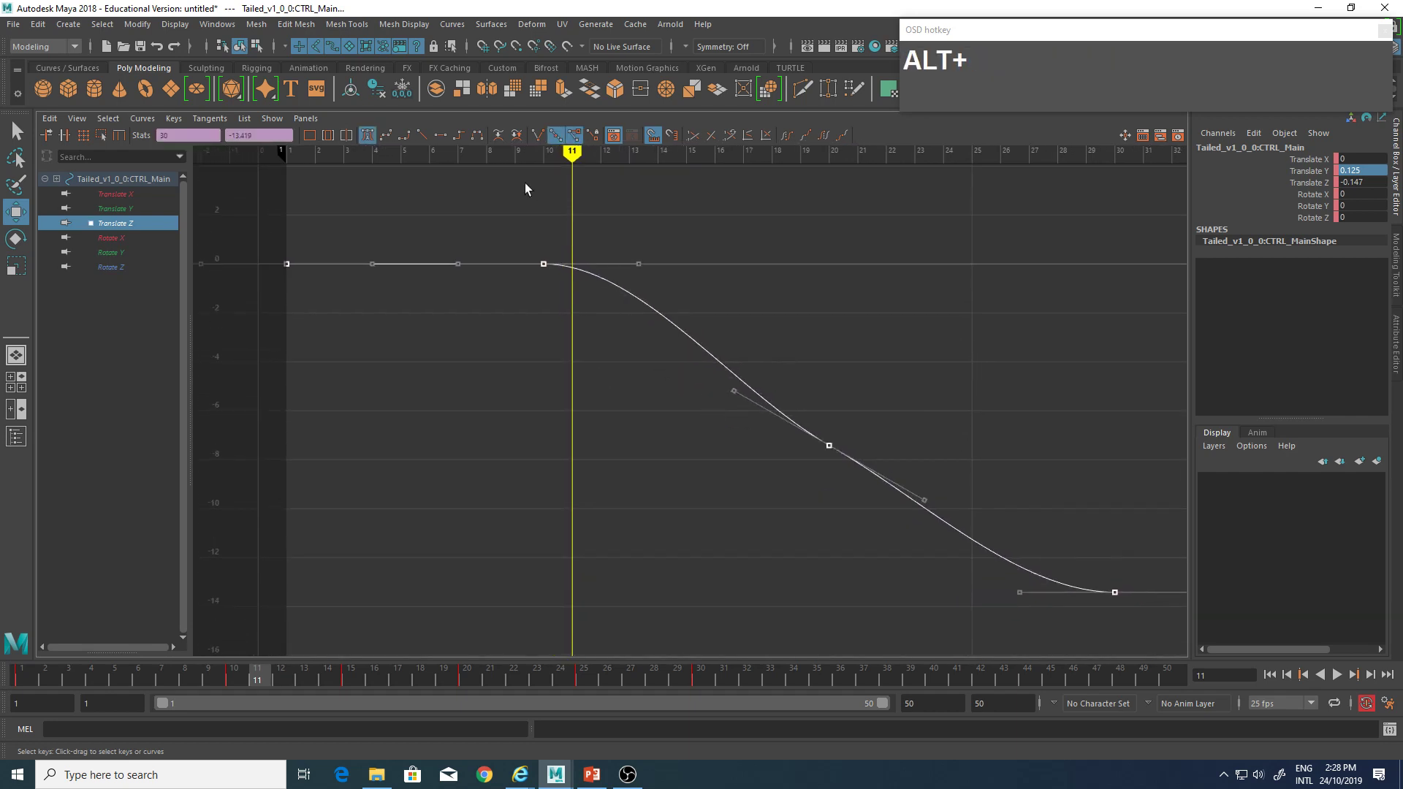
left_click(421, 136)
middle_click_drag(764, 520, 700, 519, "alt")
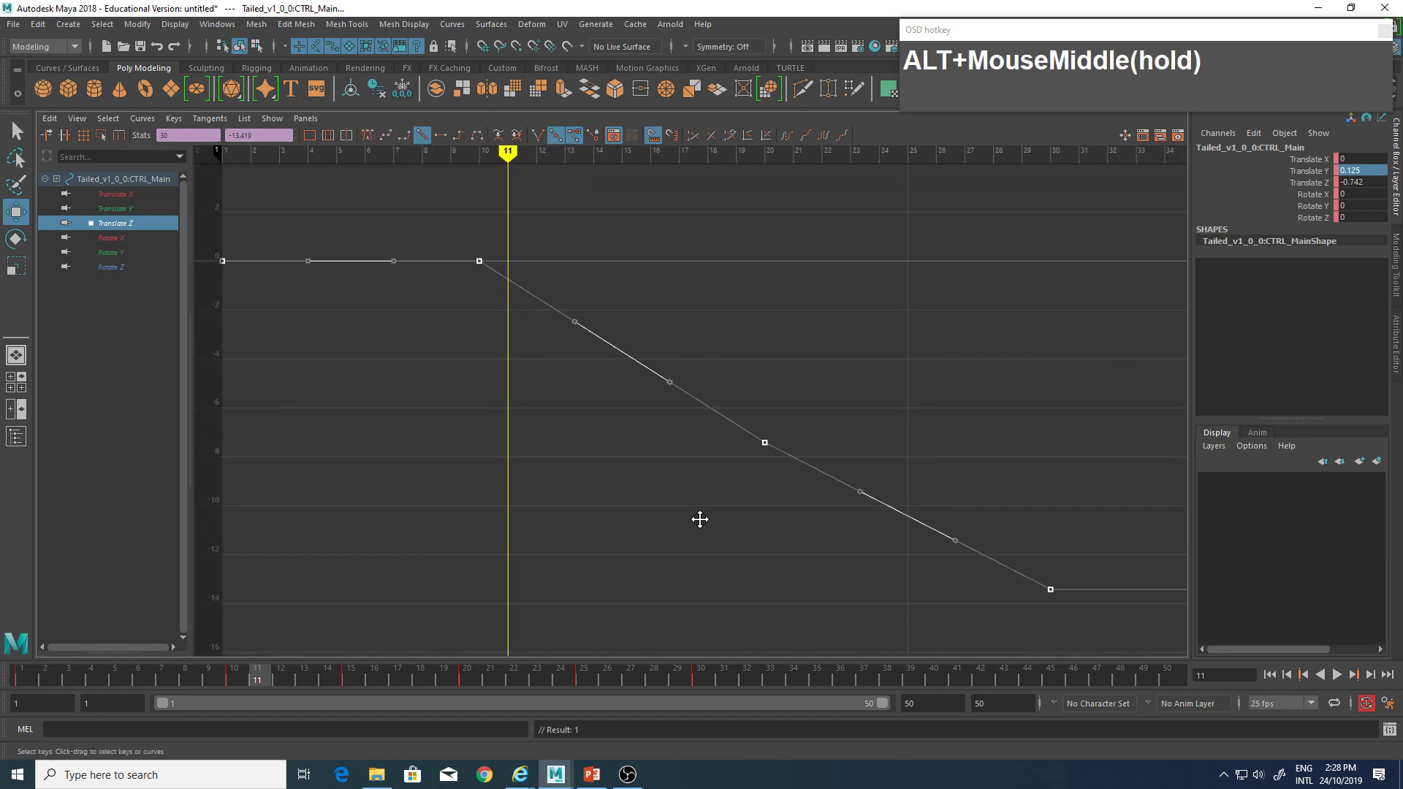
left_click(855, 473)
Examine the slopes of the Translate Z curve between its keys at frames 10, 20 and 30.
right_click_drag(919, 441, 853, 465, "alt")
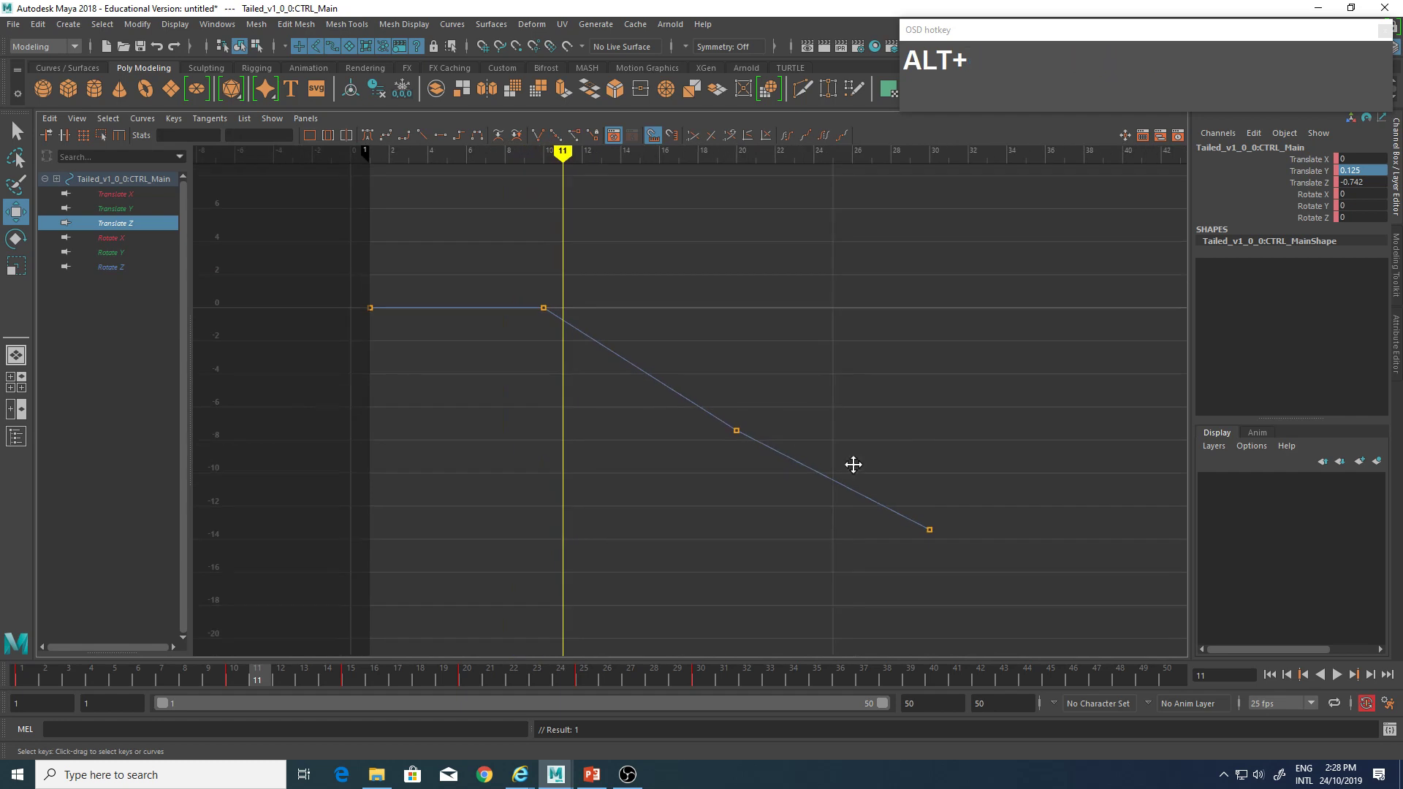
mouse_move(853, 465)
middle_mouse_down("alt")
mouse_move(830, 485)
mouse_move(840, 480)
middle_mouse_up("alt")
right_click_drag(682, 533, 653, 532, "alt")
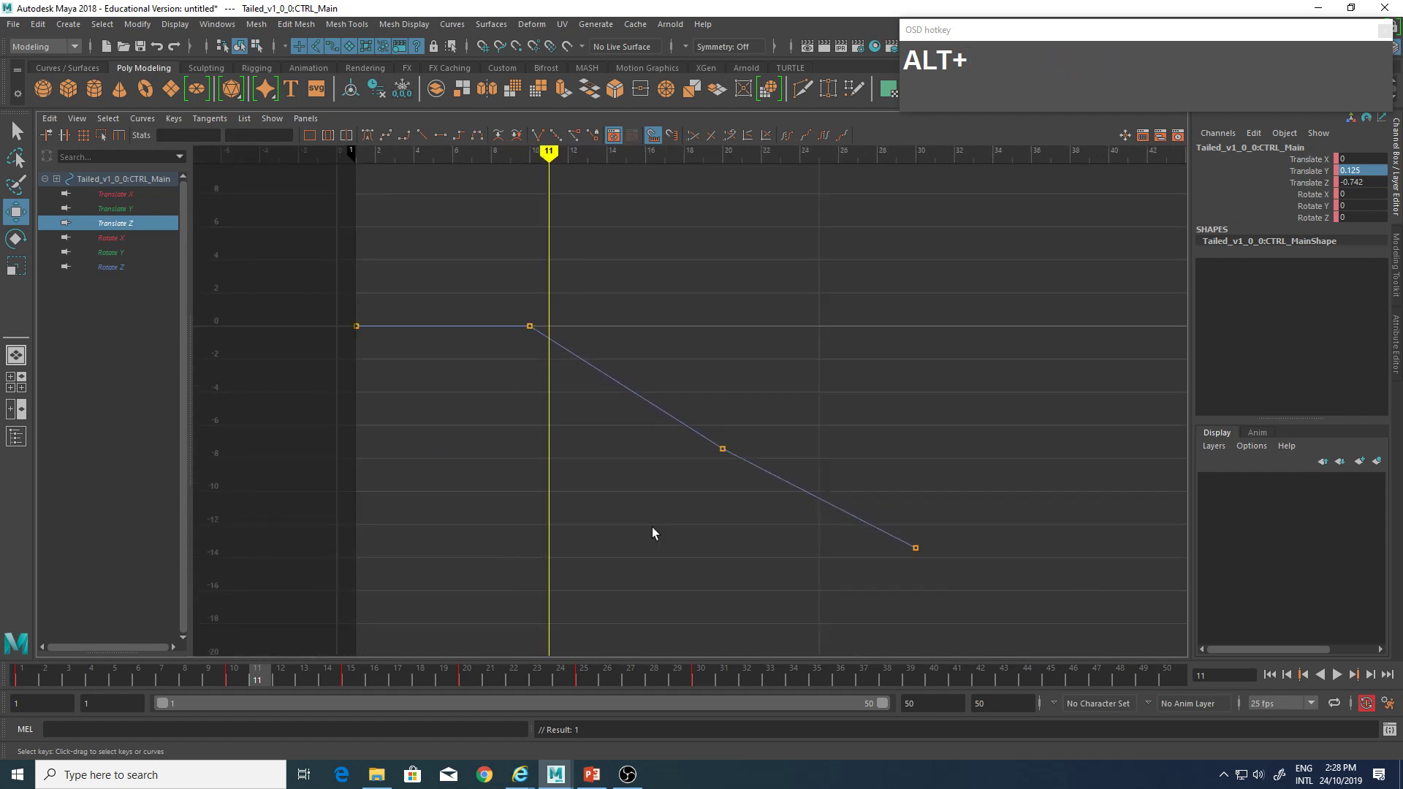
middle_click_drag(877, 560, 777, 510, "alt")
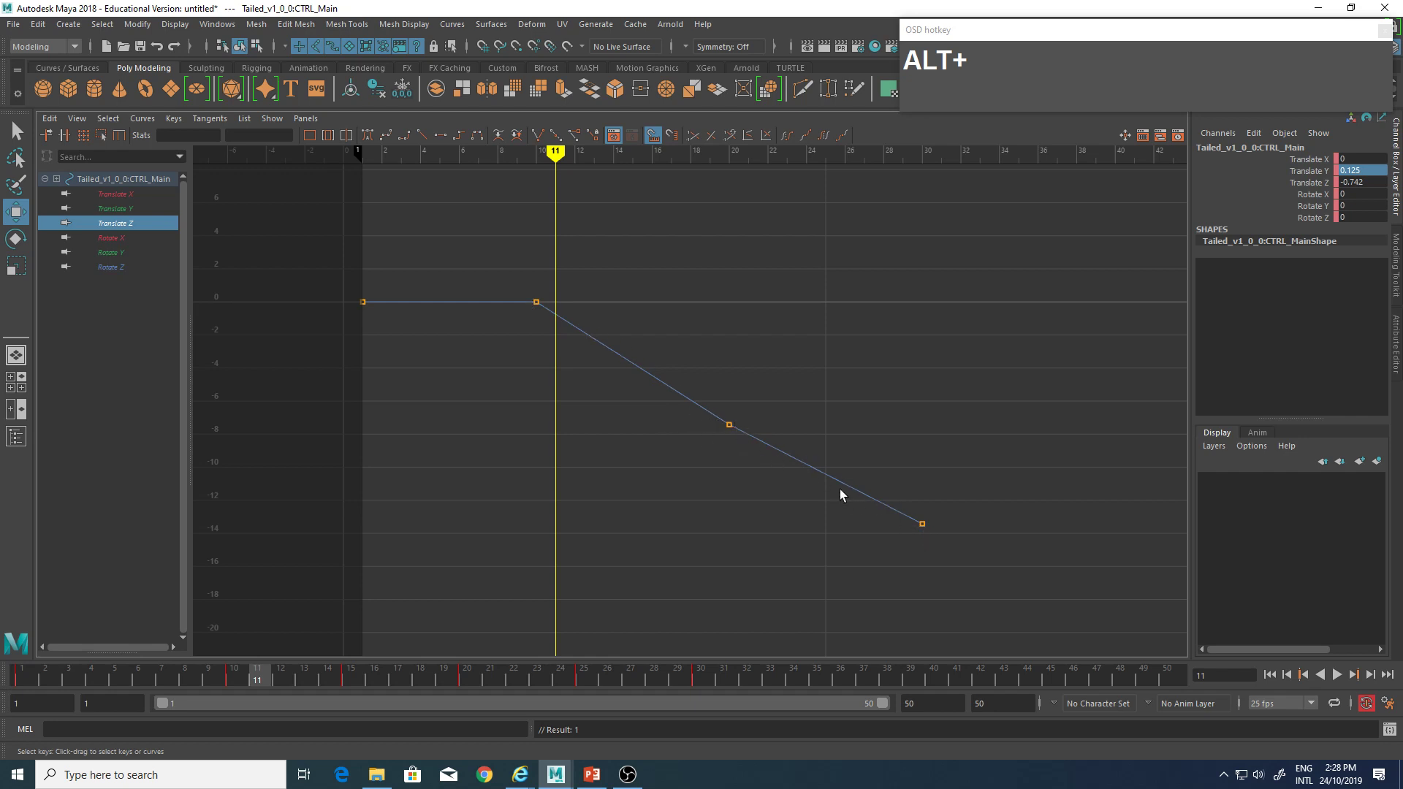
left_click_drag(707, 398, 851, 472)
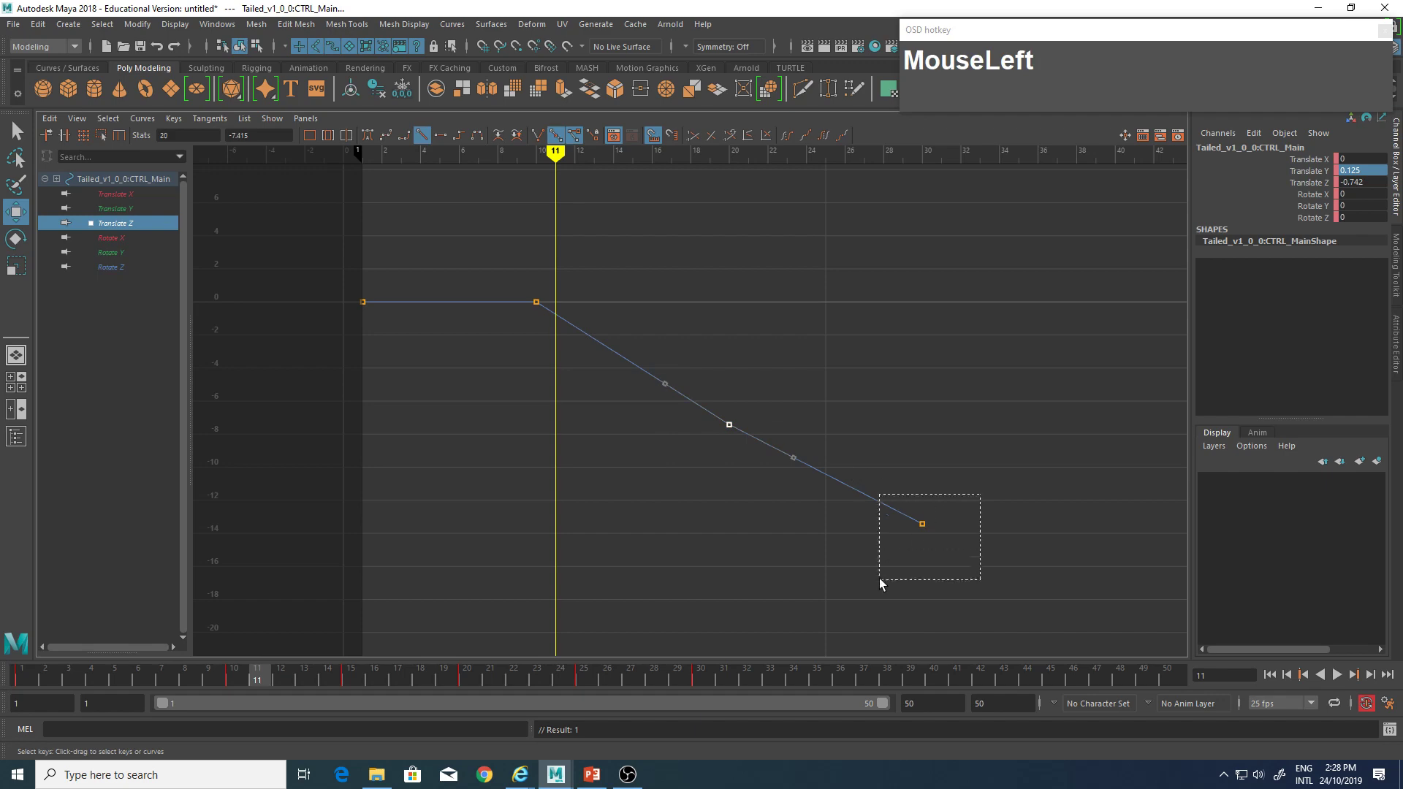
left_click(864, 343)
middle_click_drag(620, 460, 633, 472, "alt")
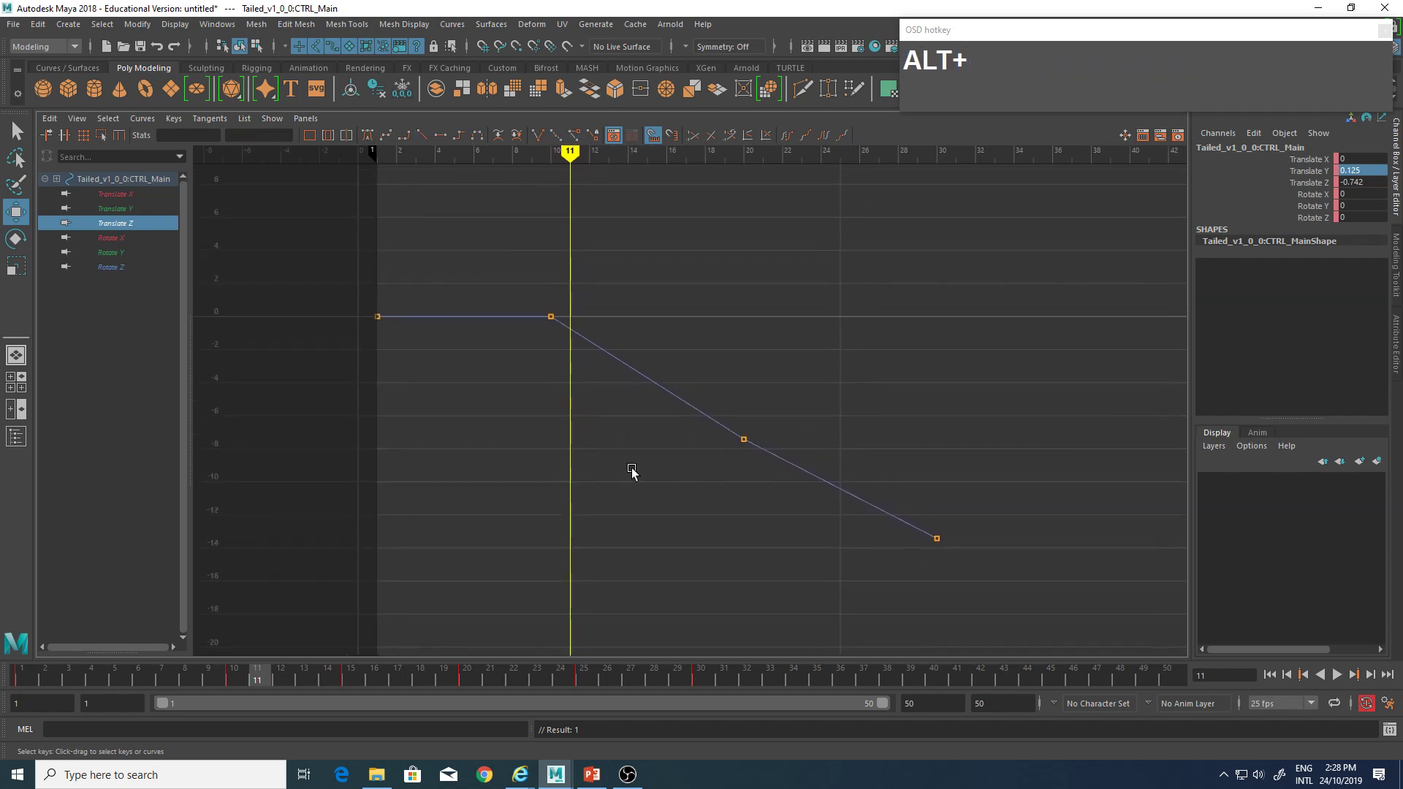
right_click_drag(633, 473, 636, 477, "alt")
Switch to the side view and play the hopping animation from the first frame.
key("space")
key("space")
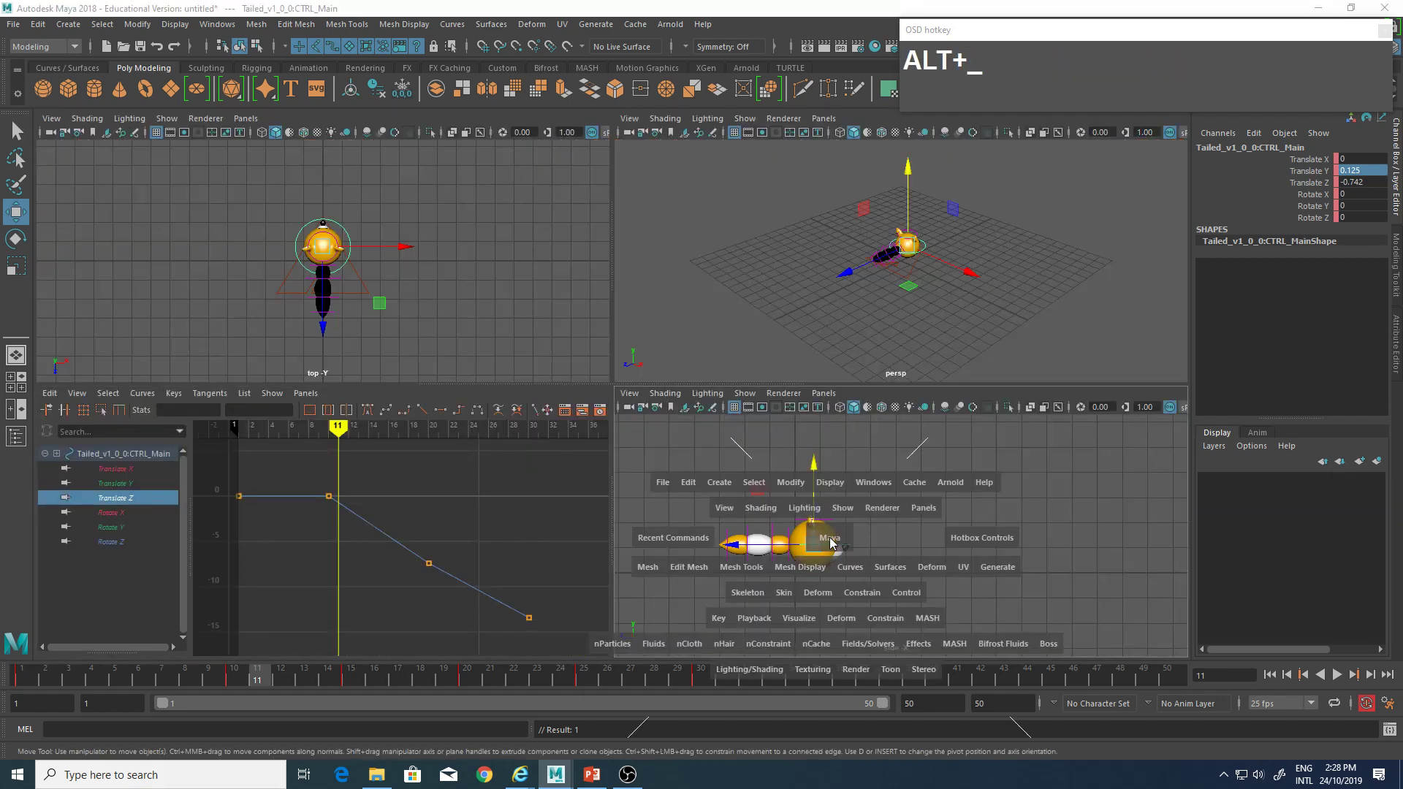
middle_click_drag(628, 455, 664, 475, "alt")
right_click_drag(664, 476, 651, 470, "alt")
middle_click_drag(651, 470, 559, 475, "alt")
key("shift+alt+v")
key("alt+v")
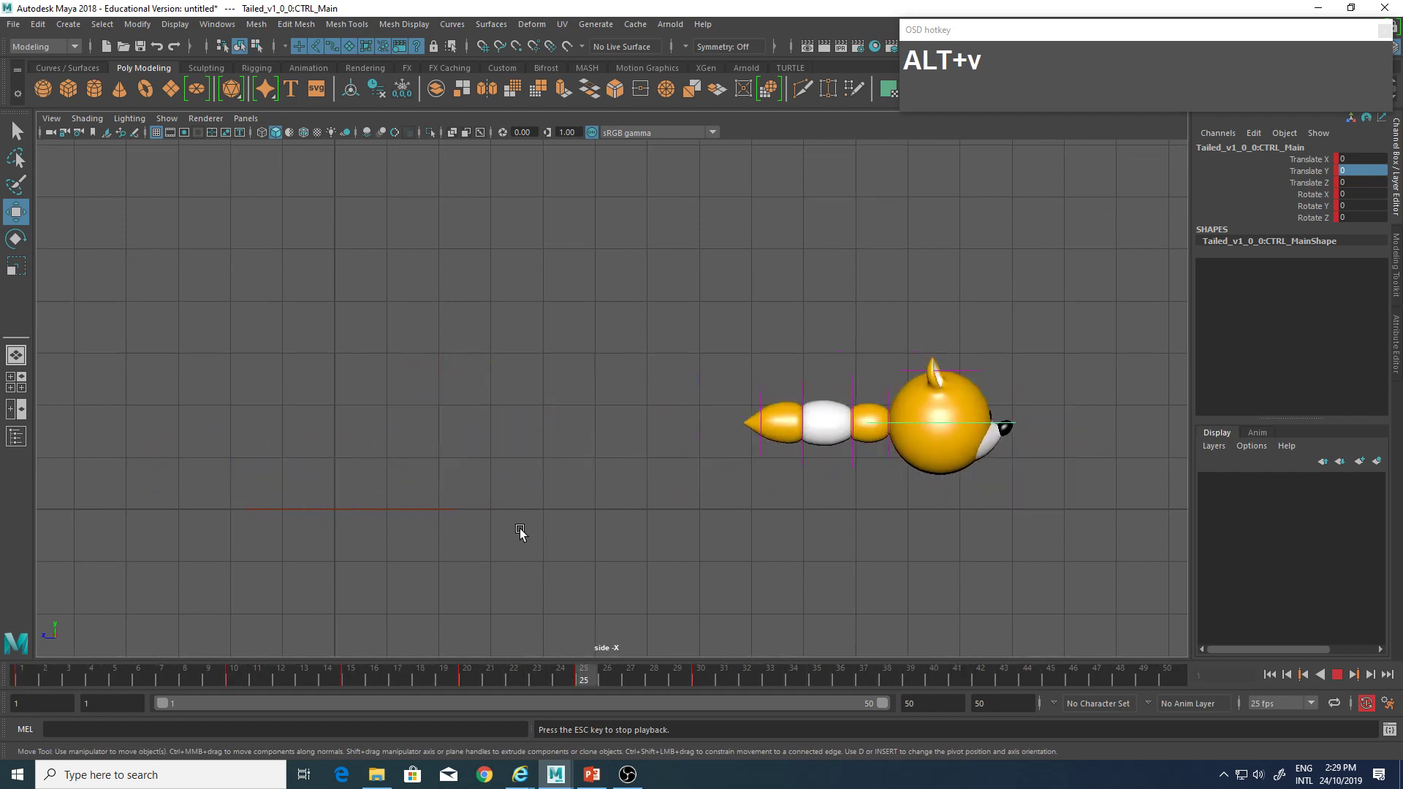
key("alt+v")
Raise the main control to Translate Y 1.302 at frame 15 and 1.292 at frame 25.
left_click_drag(519, 683, 584, 682)
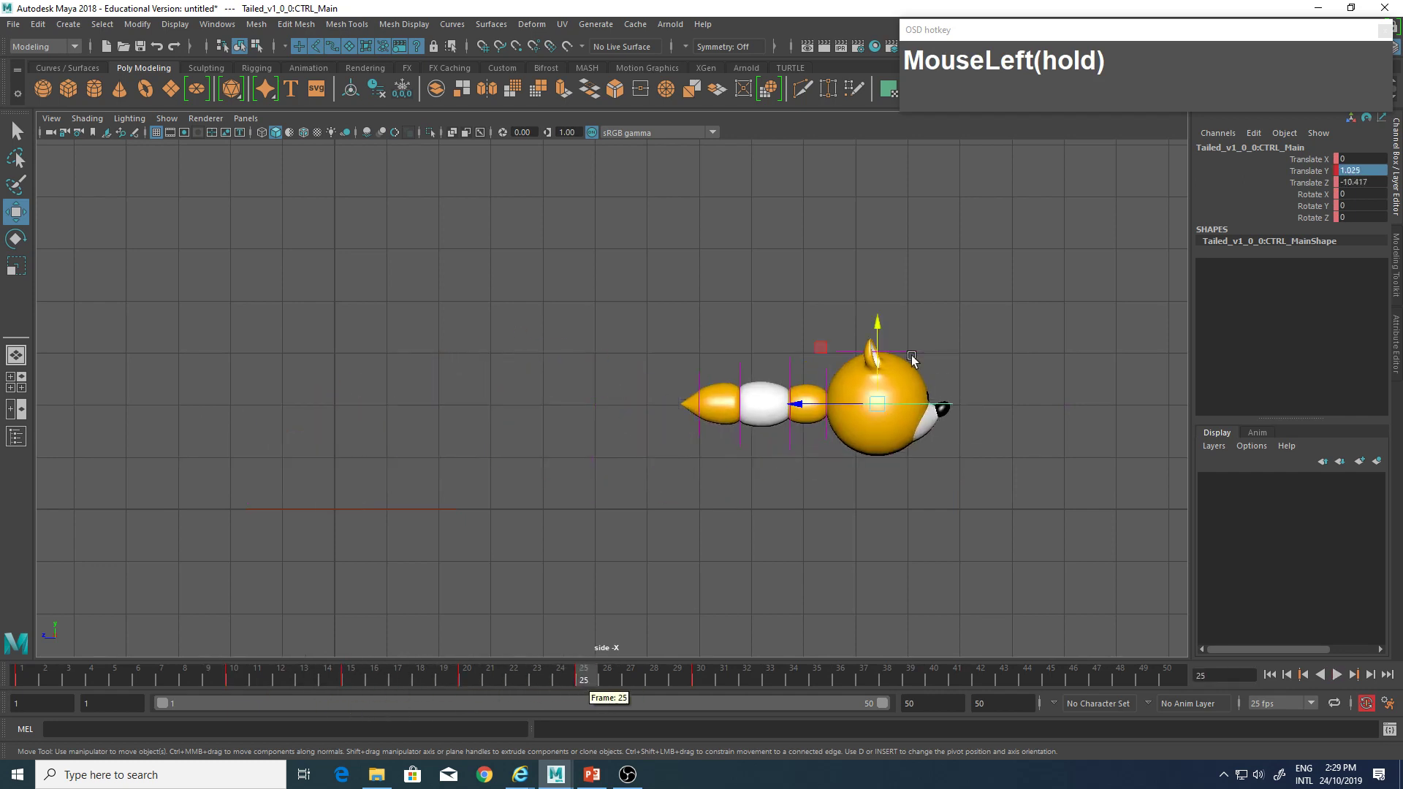
left_click_drag(868, 335, 880, 316)
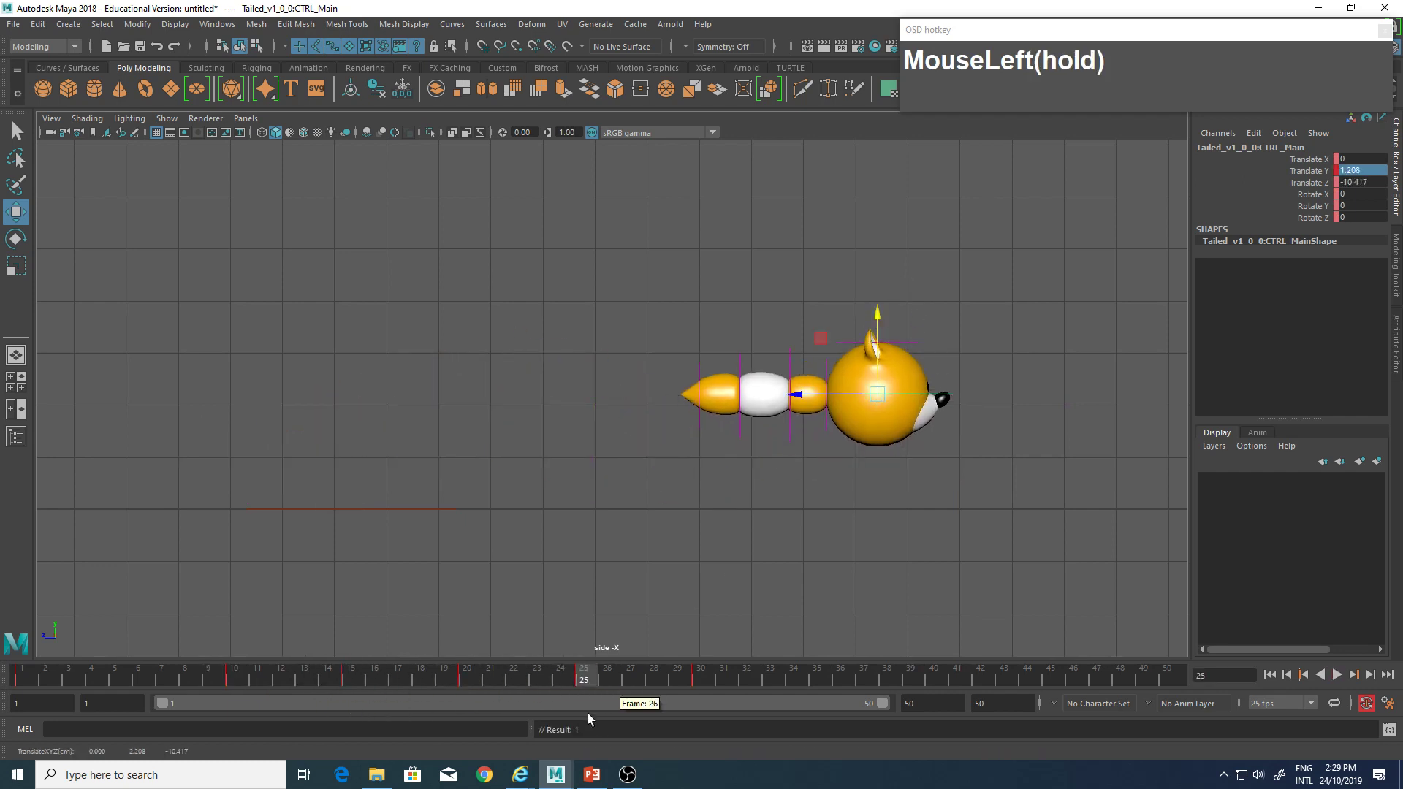
left_click_drag(581, 681, 351, 676)
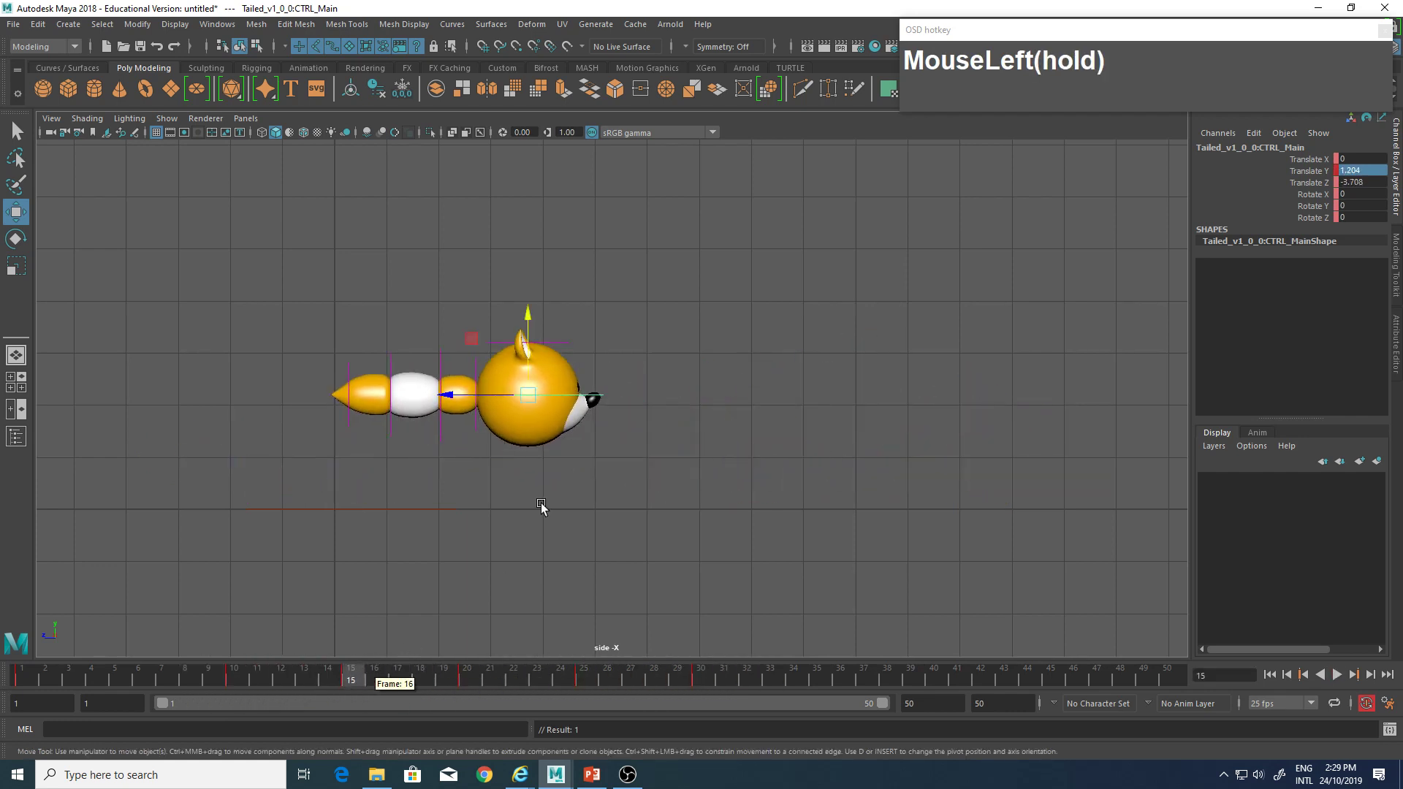
left_click_drag(529, 315, 532, 308)
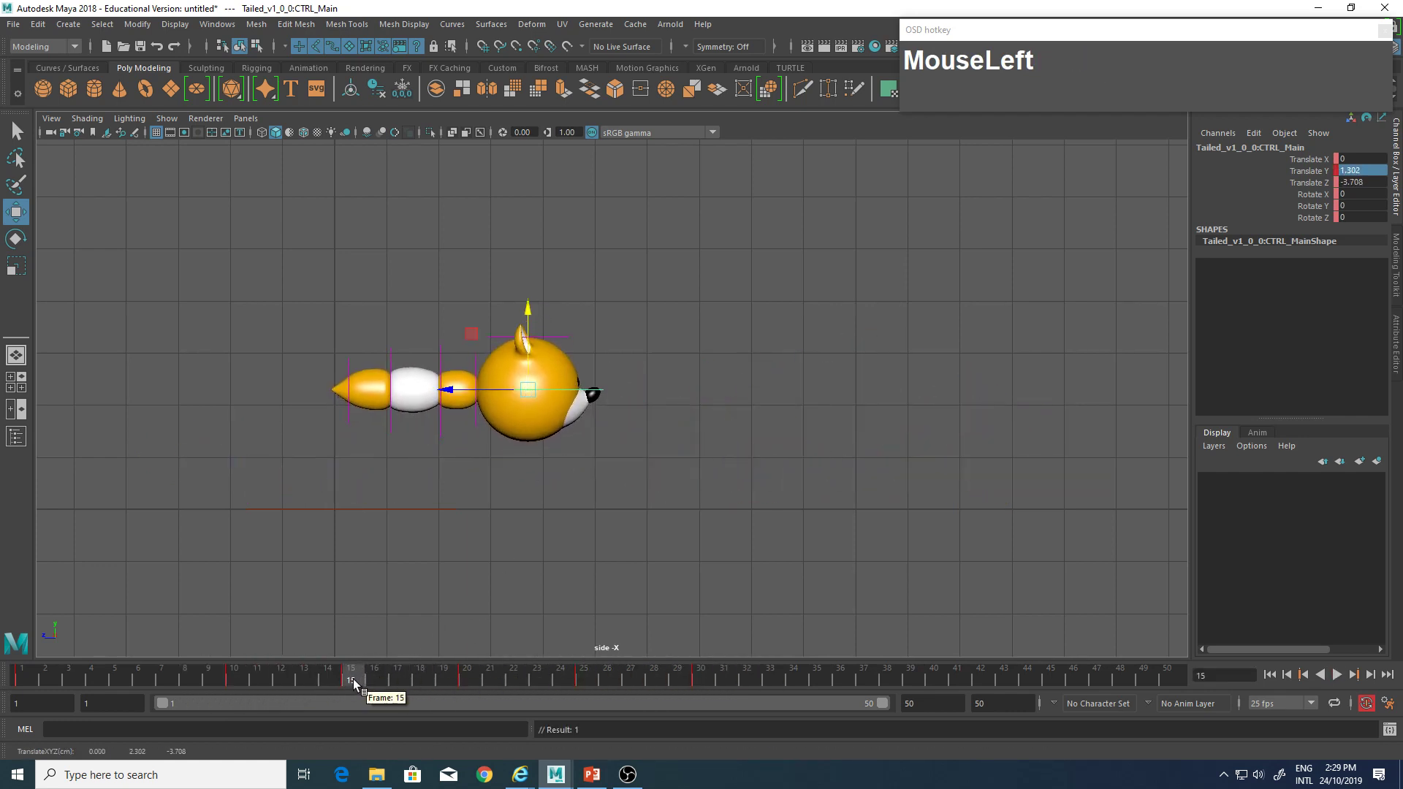
left_click_drag(353, 684, 584, 681)
left_click_drag(875, 313, 879, 310)
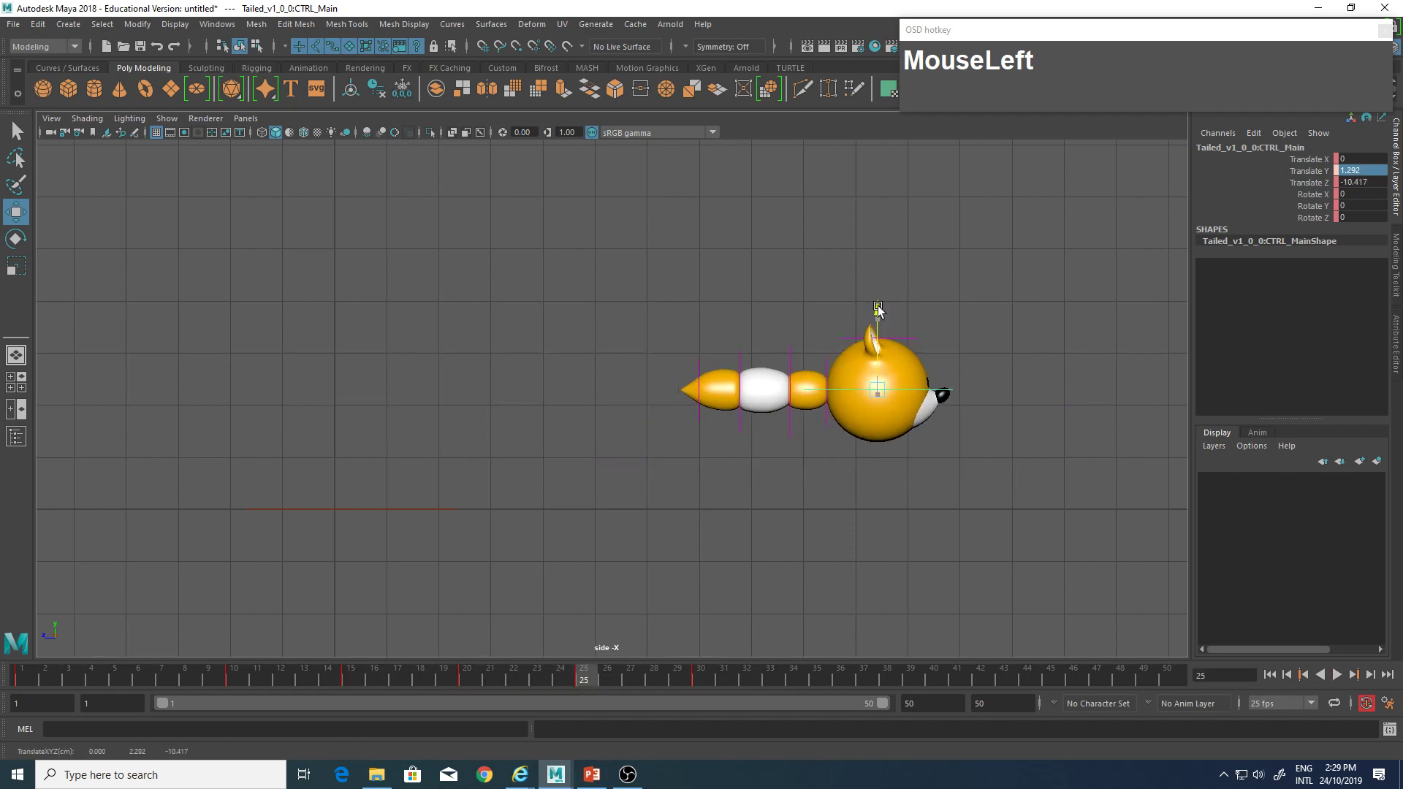
Return to the Graph Editor and show only the main control's Translate Y curve.
middle_click_drag(559, 539, 498, 416, "alt")
key("space")
key("space")
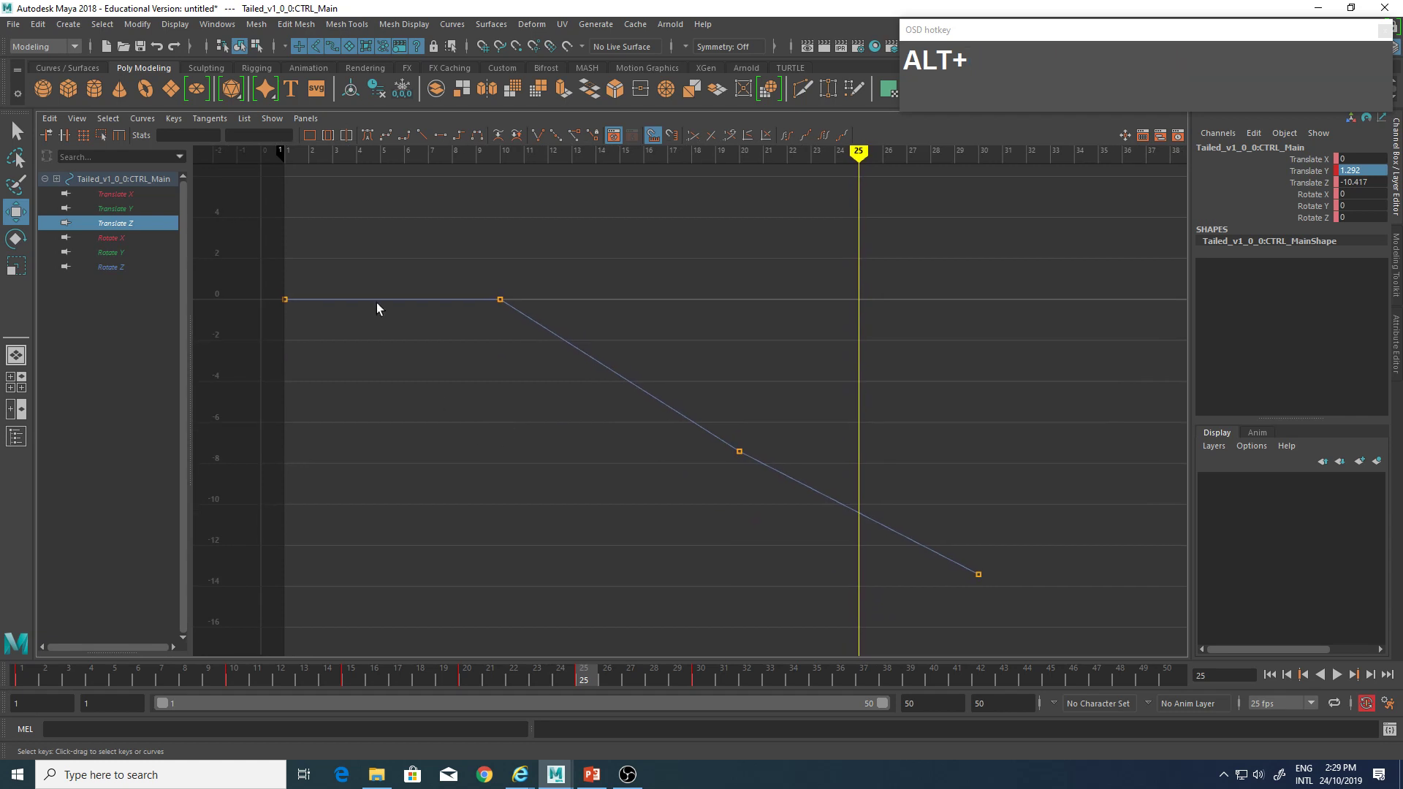
left_click(114, 209)
middle_click_drag(407, 435, 616, 422, "alt")
right_click_drag(636, 392, 610, 460, "alt+shift")
middle_click_drag(611, 461, 653, 426, "alt")
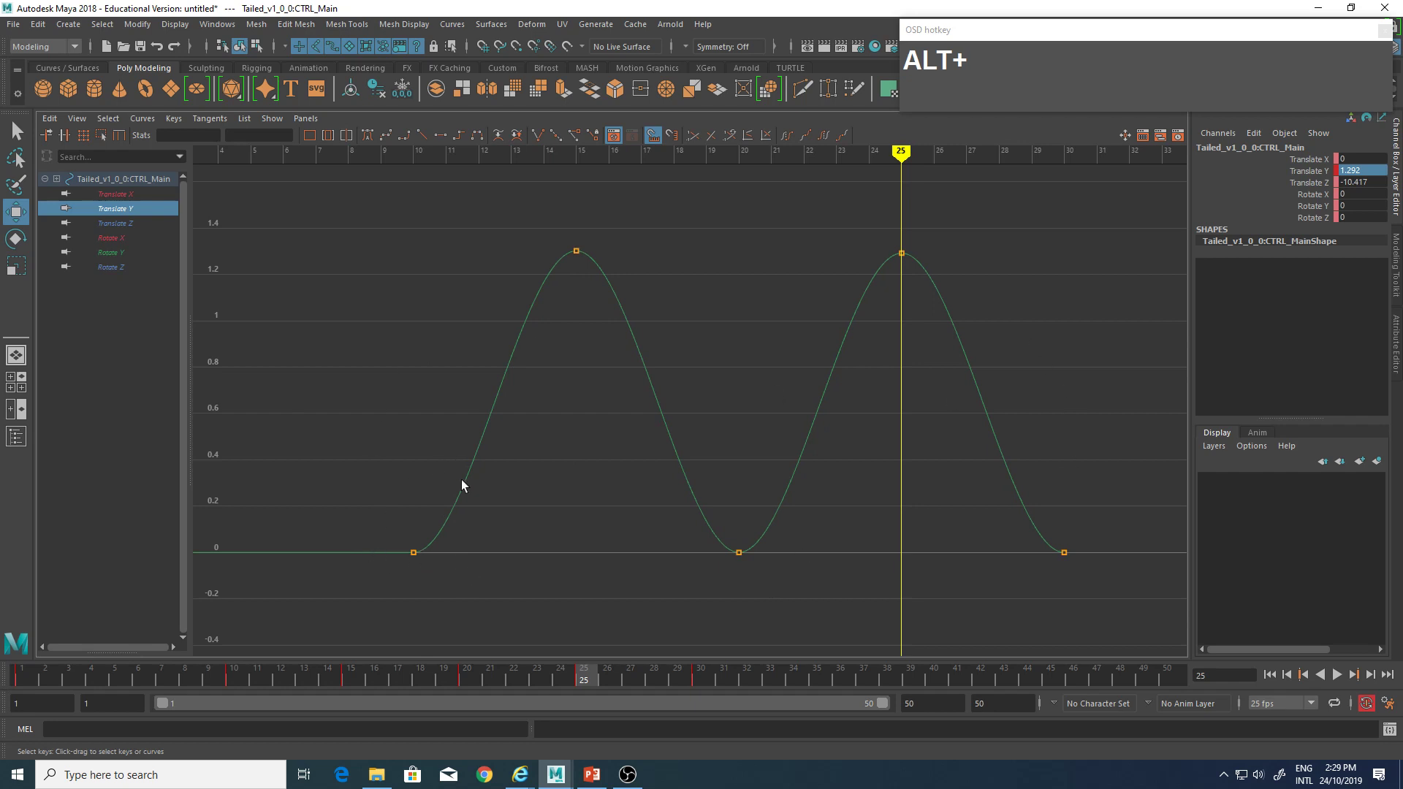
Select the Translate Y key at frame 10 and break its tangents.
mouse_move(688, 421)
middle_mouse_down("alt")
mouse_move(676, 492)
mouse_move(661, 404)
mouse_move(679, 438)
middle_mouse_up("alt")
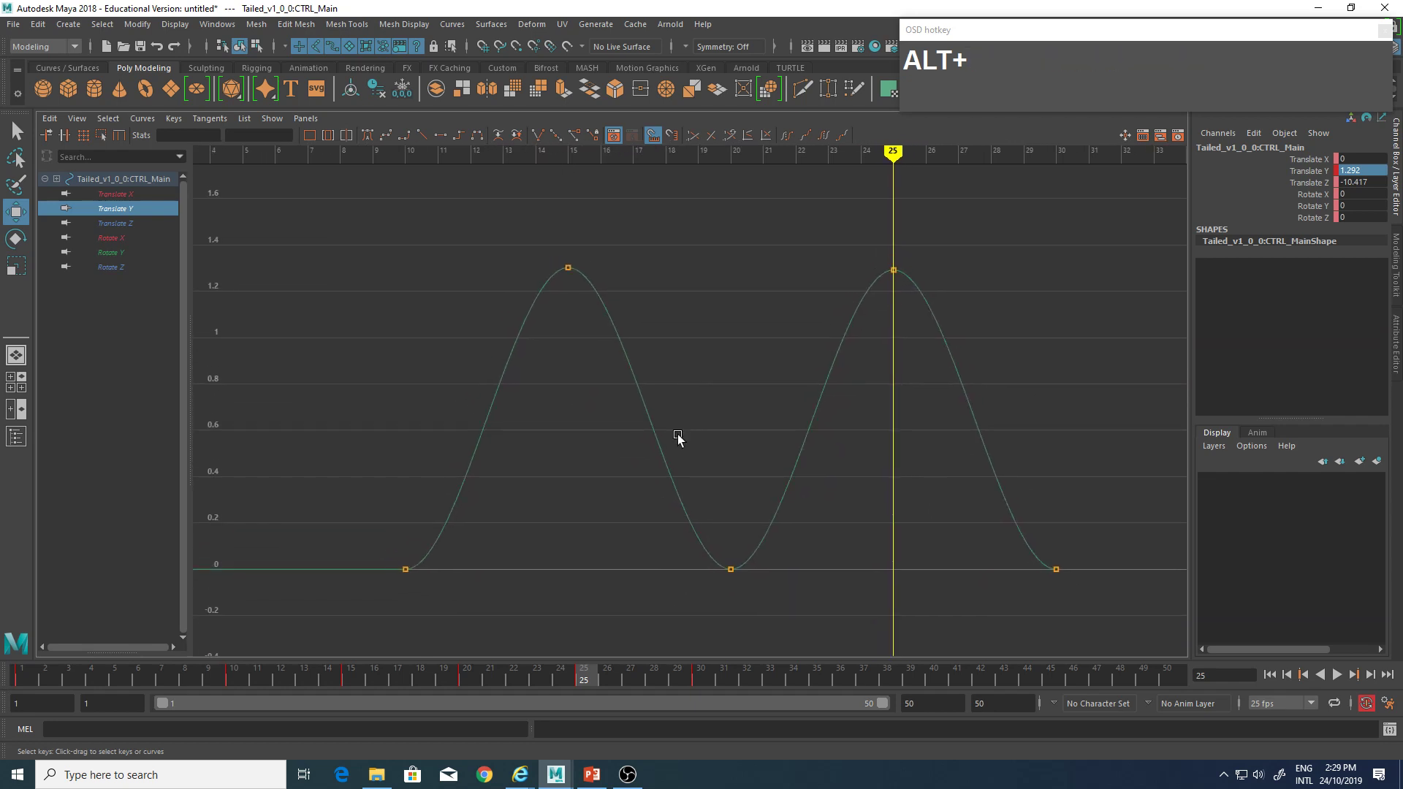
right_click_drag(679, 438, 754, 407, "alt")
middle_click_drag(667, 476, 674, 464, "alt")
middle_click_drag(514, 465, 497, 468, "alt")
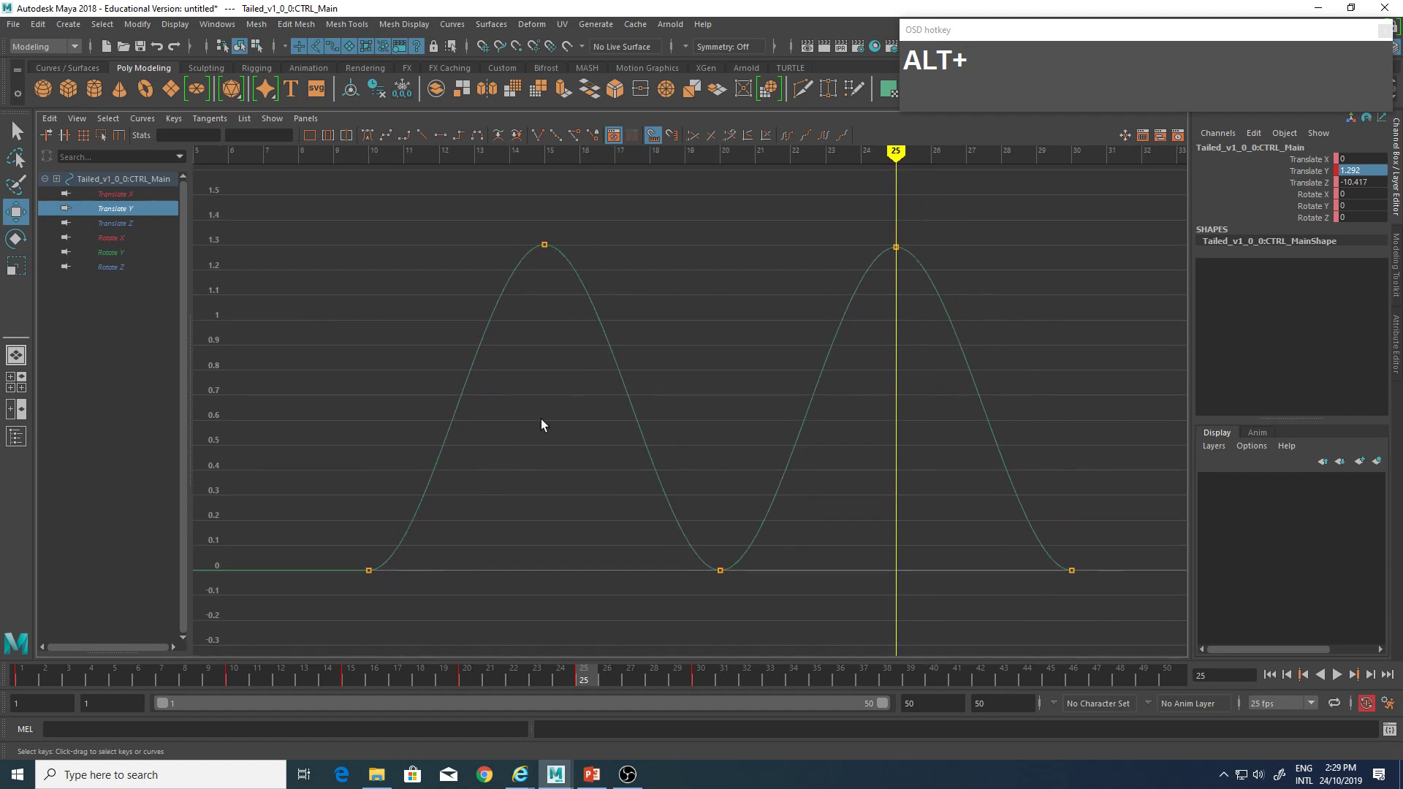
mouse_move(542, 424)
middle_mouse_down("alt")
mouse_move(526, 414)
mouse_move(536, 399)
middle_mouse_up("alt")
left_click_drag(290, 504, 516, 606)
mouse_move(463, 533)
middle_mouse_down("alt")
mouse_move(461, 507)
mouse_move(457, 530)
middle_mouse_up("alt")
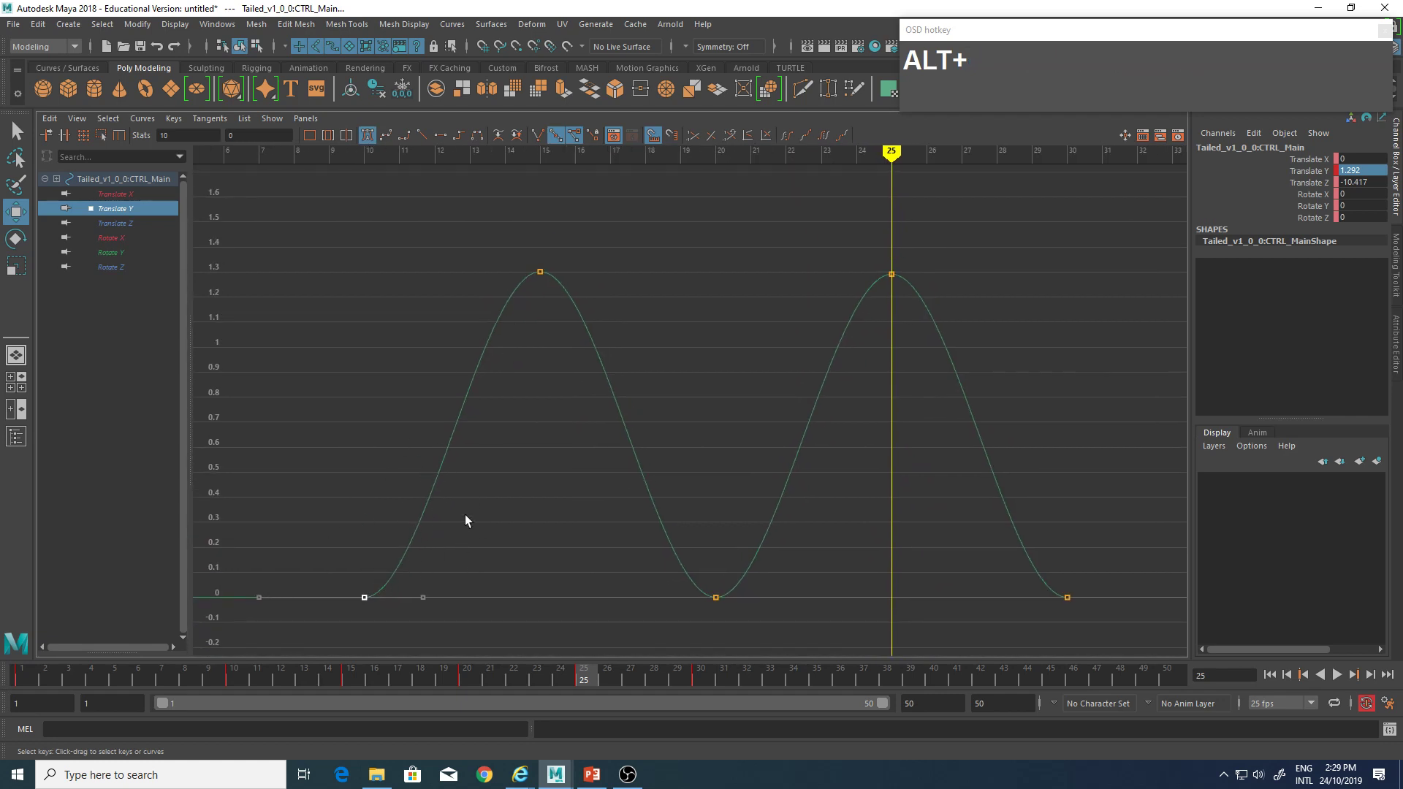
middle_click_drag(465, 518, 404, 519, "alt")
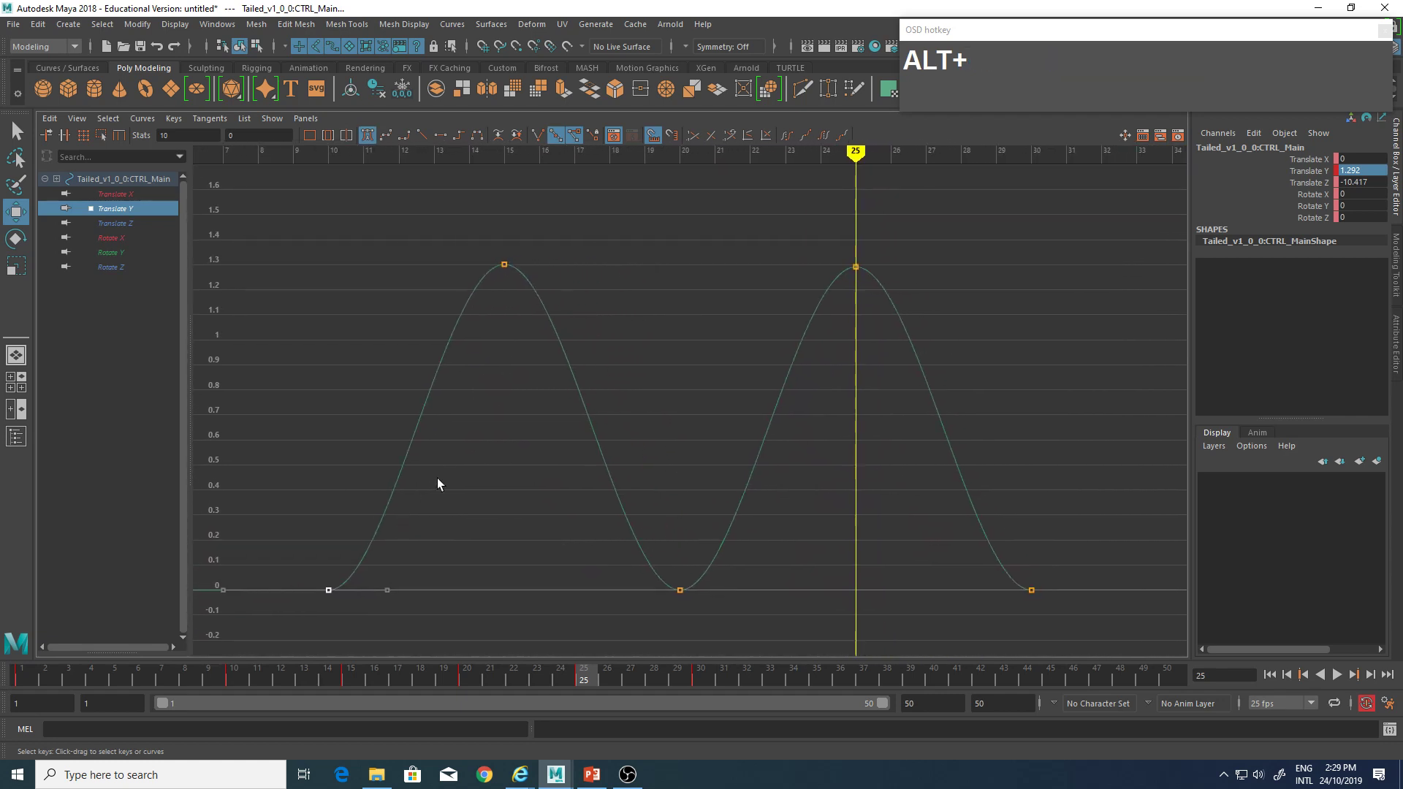
mouse_move(353, 577)
middle_mouse_down("alt")
mouse_move(382, 504)
mouse_move(372, 558)
middle_mouse_up("alt")
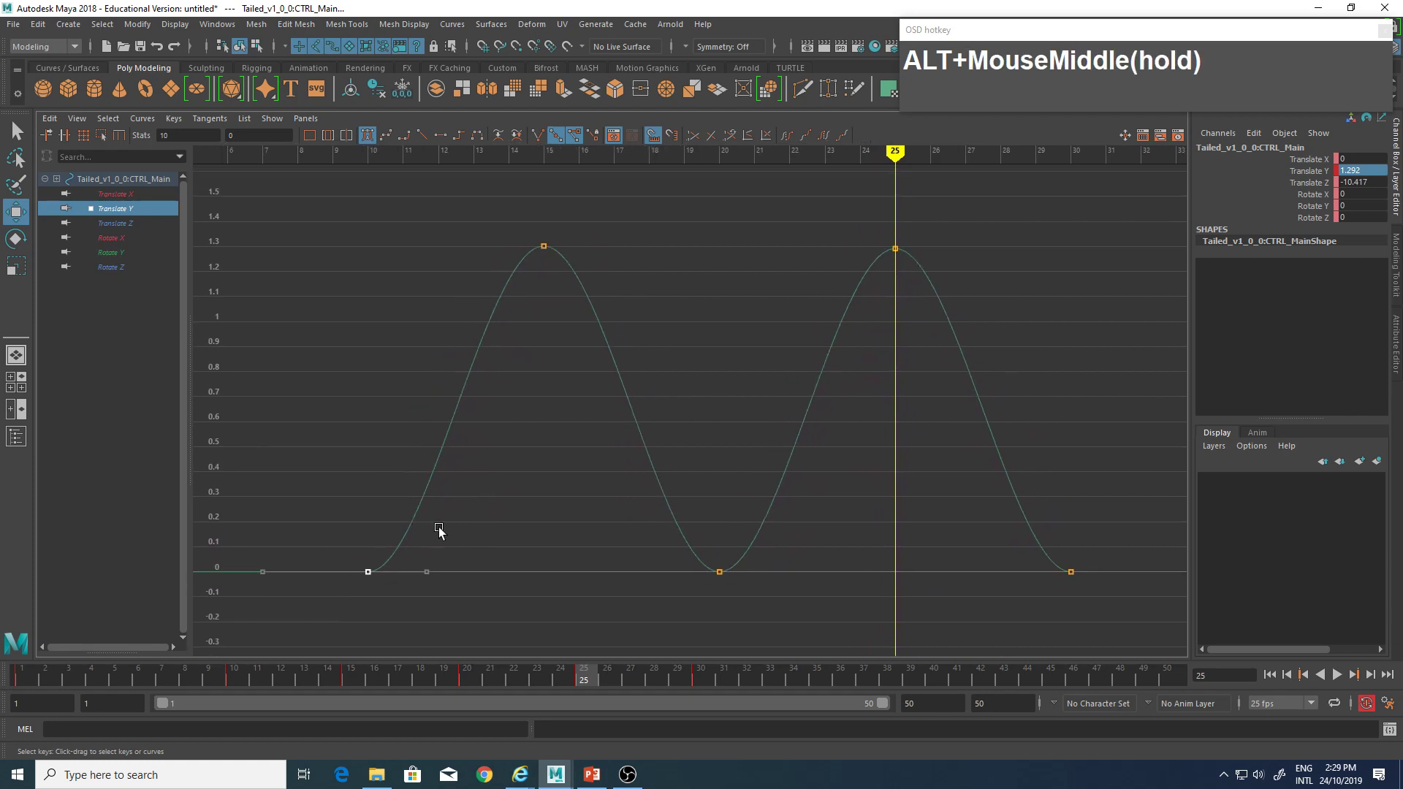
right_click(368, 571)
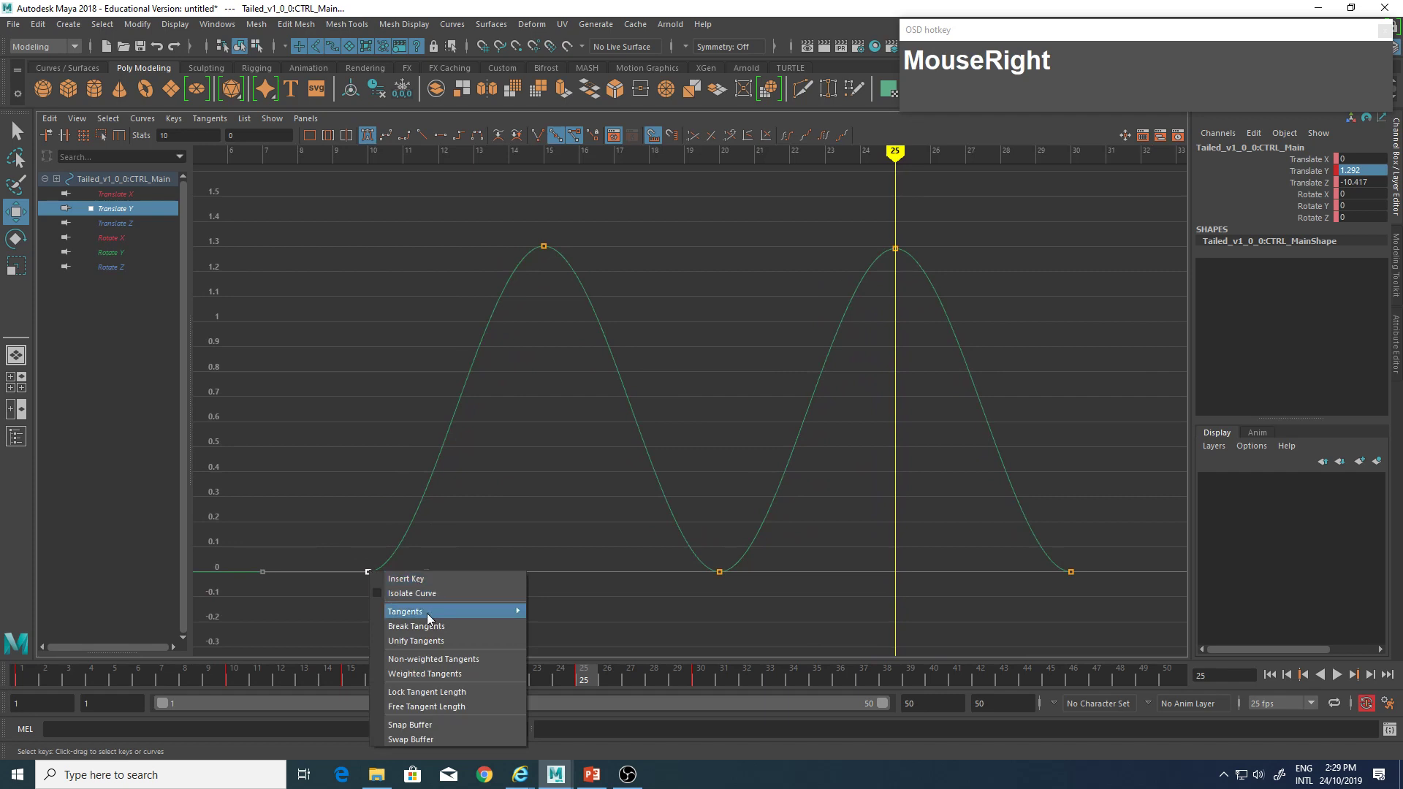
left_click(420, 626)
Steepen the outgoing tangent of the frame 10 Translate Y key, raising its handle to a value of about 0.6.
middle_click_drag(432, 520, 435, 545, "alt")
left_click_drag(470, 564, 409, 618)
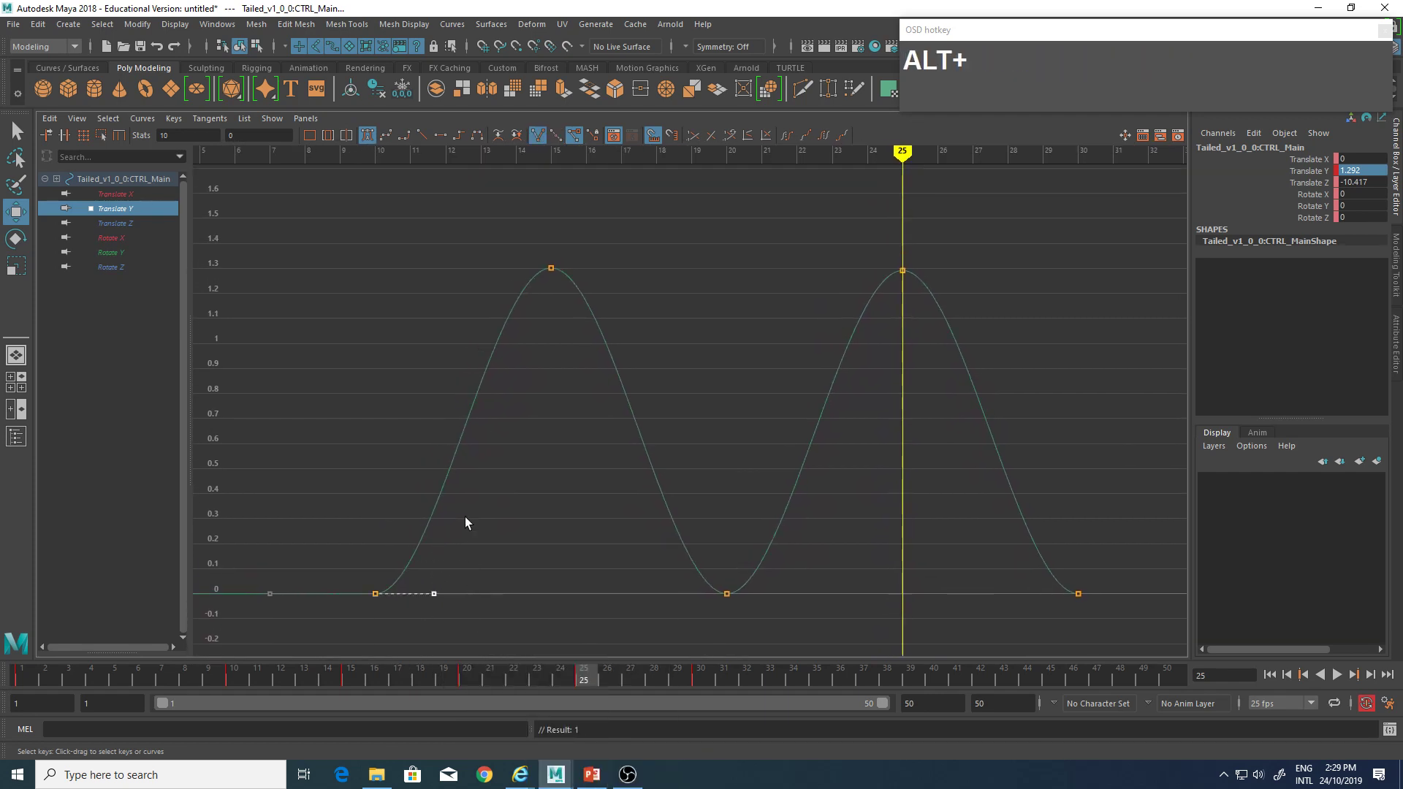
middle_click_drag(465, 517, 510, 525, "alt")
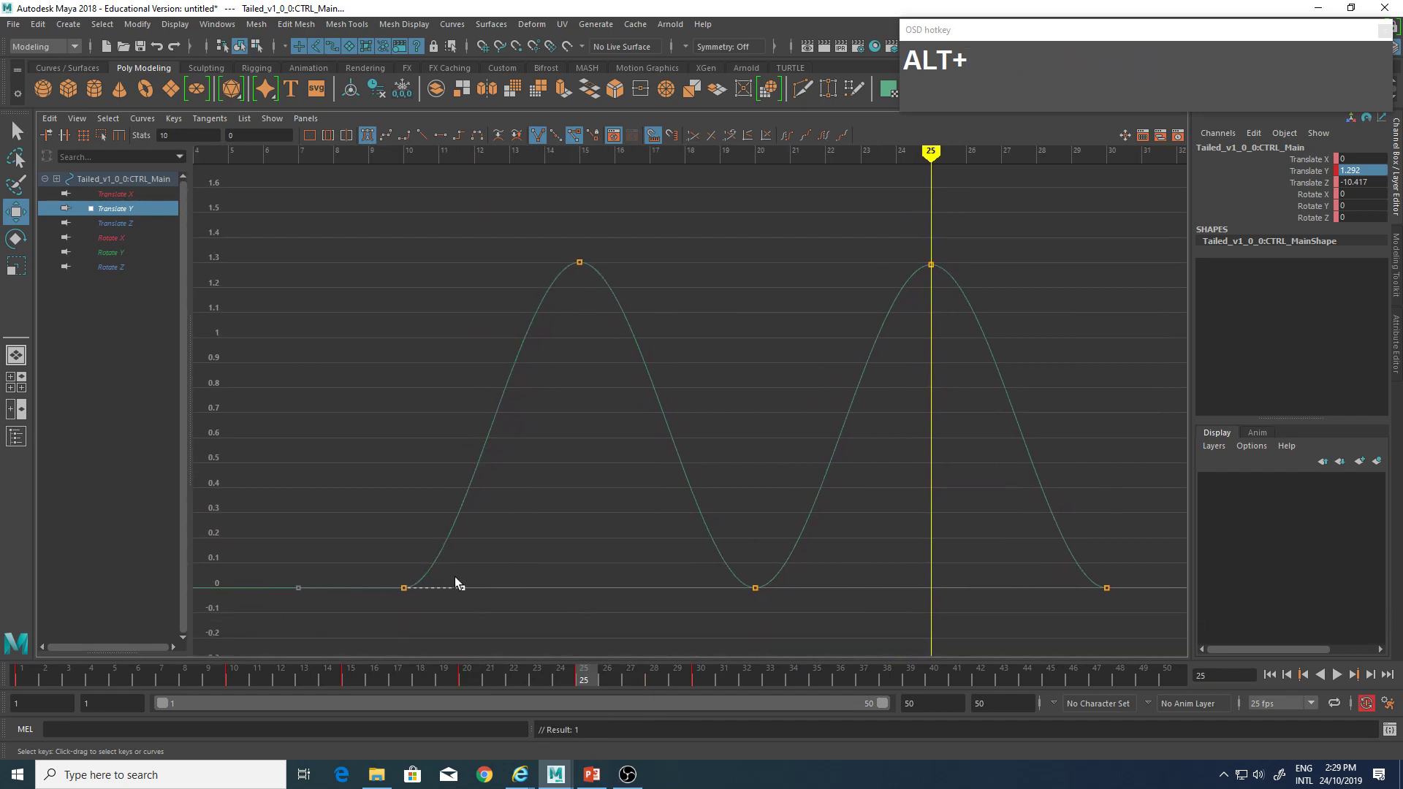
middle_click_drag(467, 589, 440, 438)
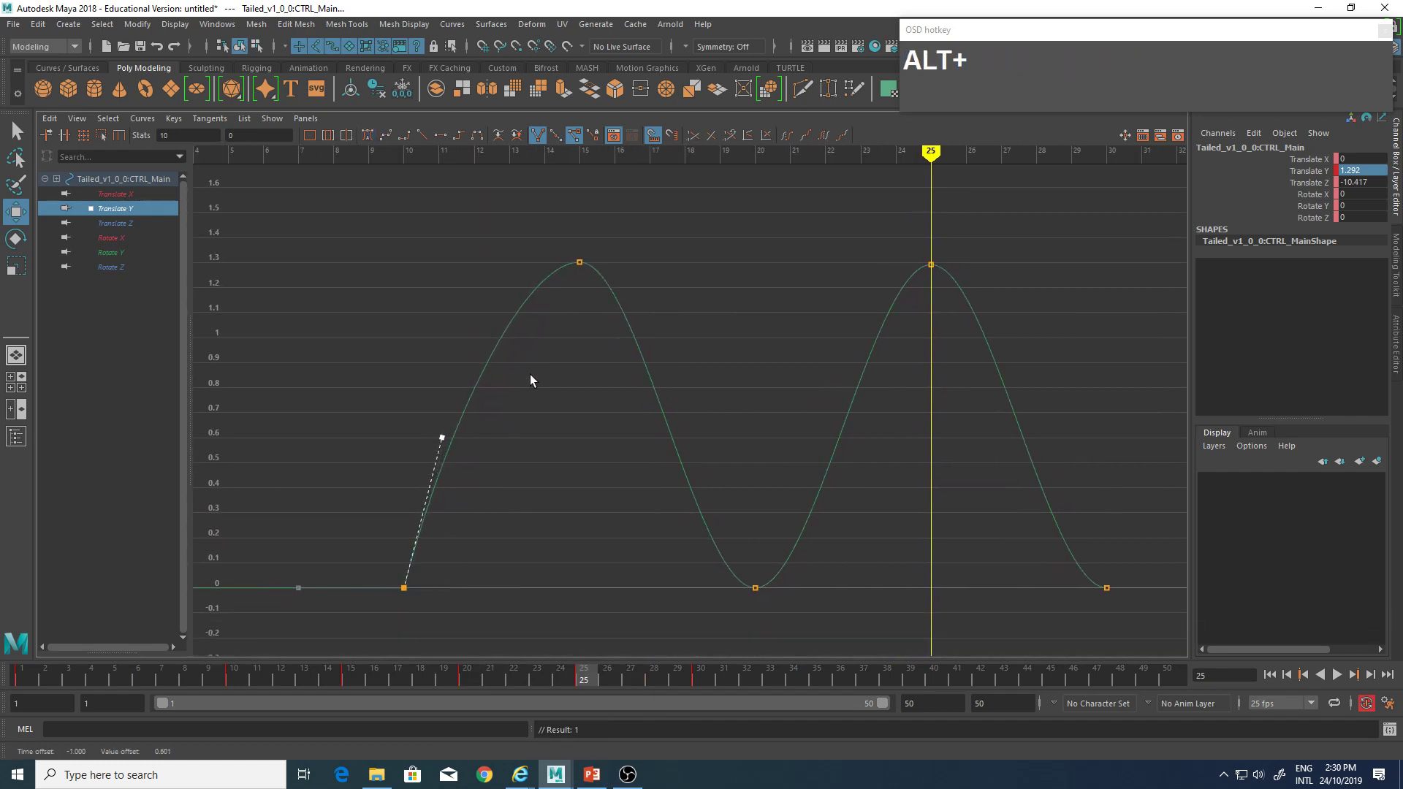
middle_click_drag(529, 375, 554, 386, "alt")
left_click_drag(356, 561, 278, 623)
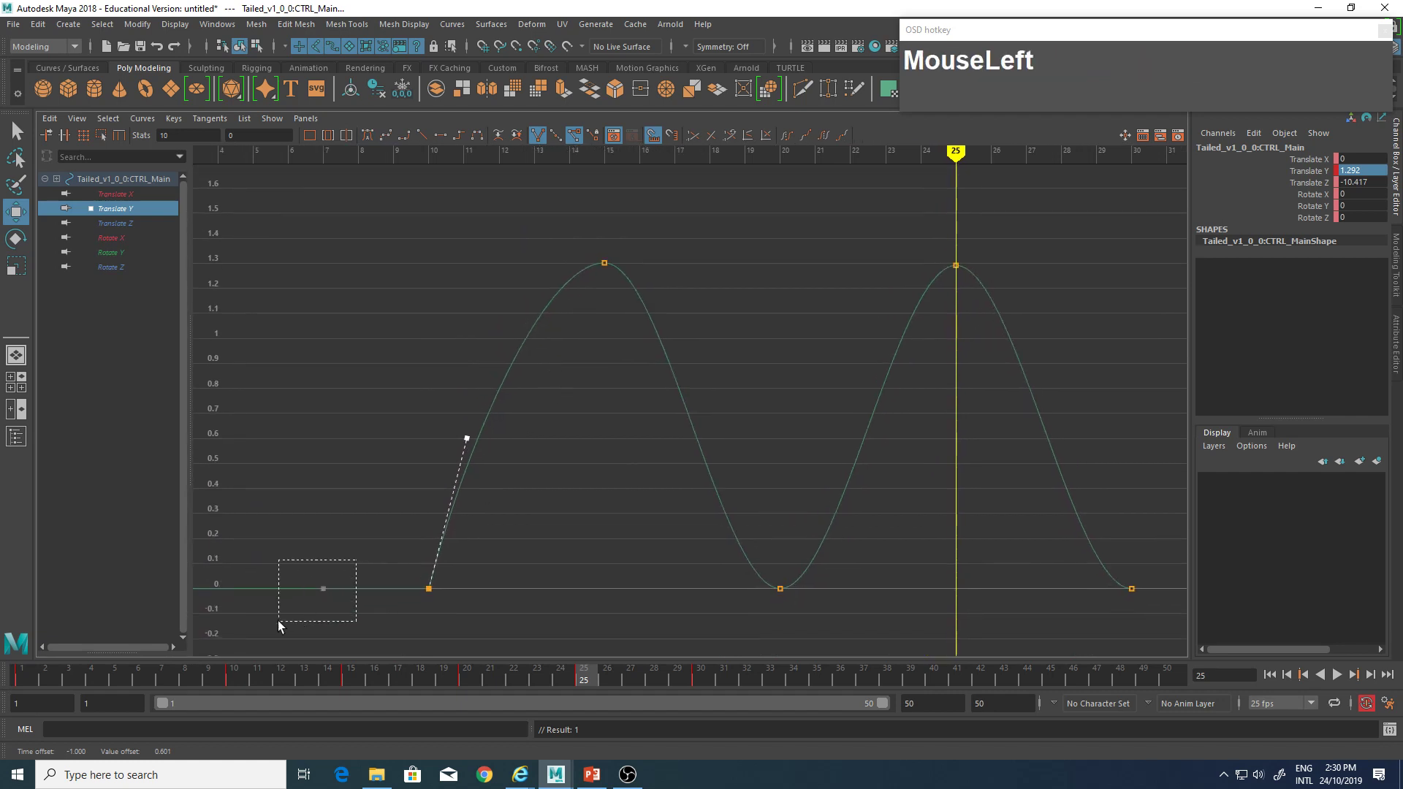
middle_click_drag(557, 489, 511, 517, "alt")
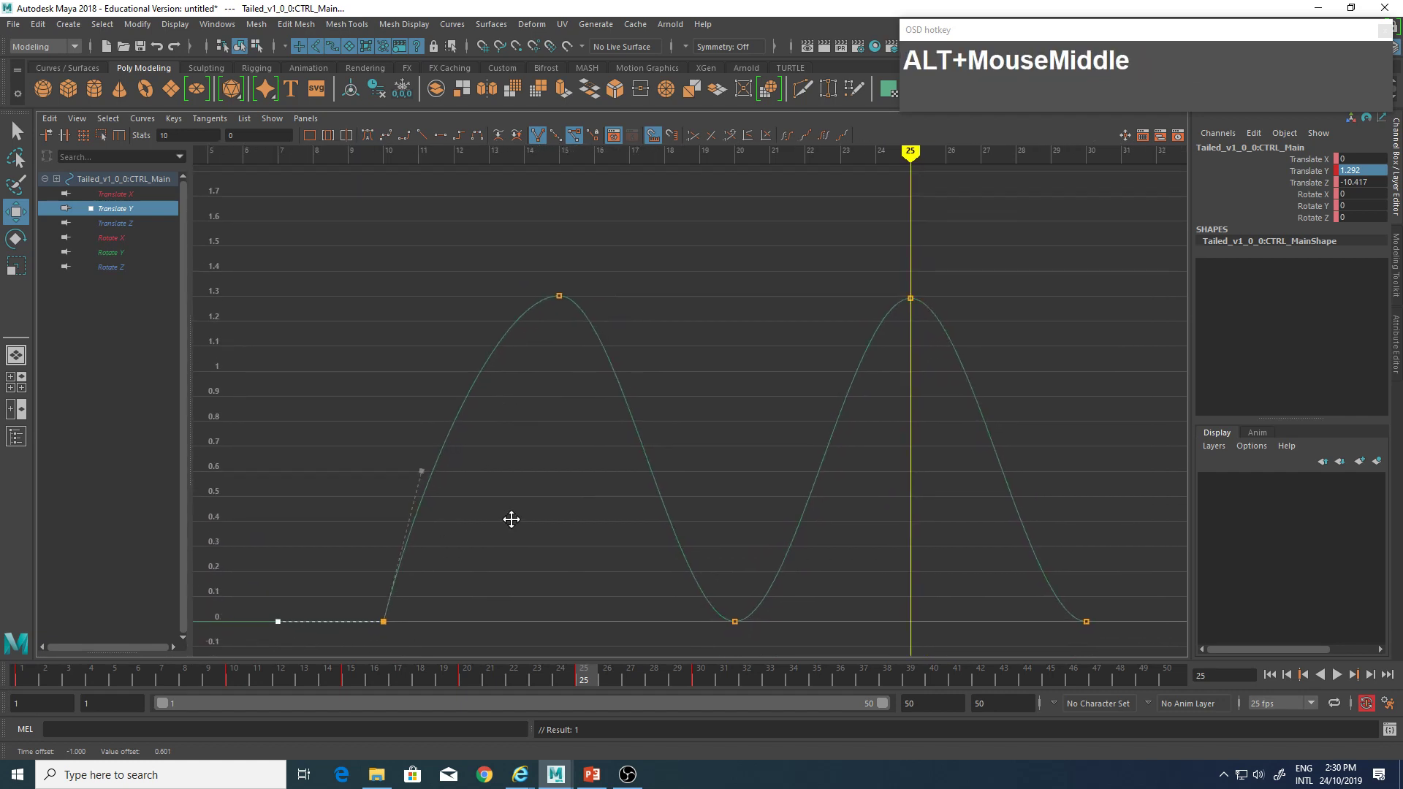
Lengthen the horizontal tangents of the frame 15 Translate Y key to about 3 frames each for a rounder peak.
left_click_drag(432, 249, 648, 366)
middle_click_drag(648, 366, 645, 282, "alt")
right_click_drag(645, 282, 674, 298, "alt+shift")
middle_click_drag(609, 358, 629, 373, "alt")
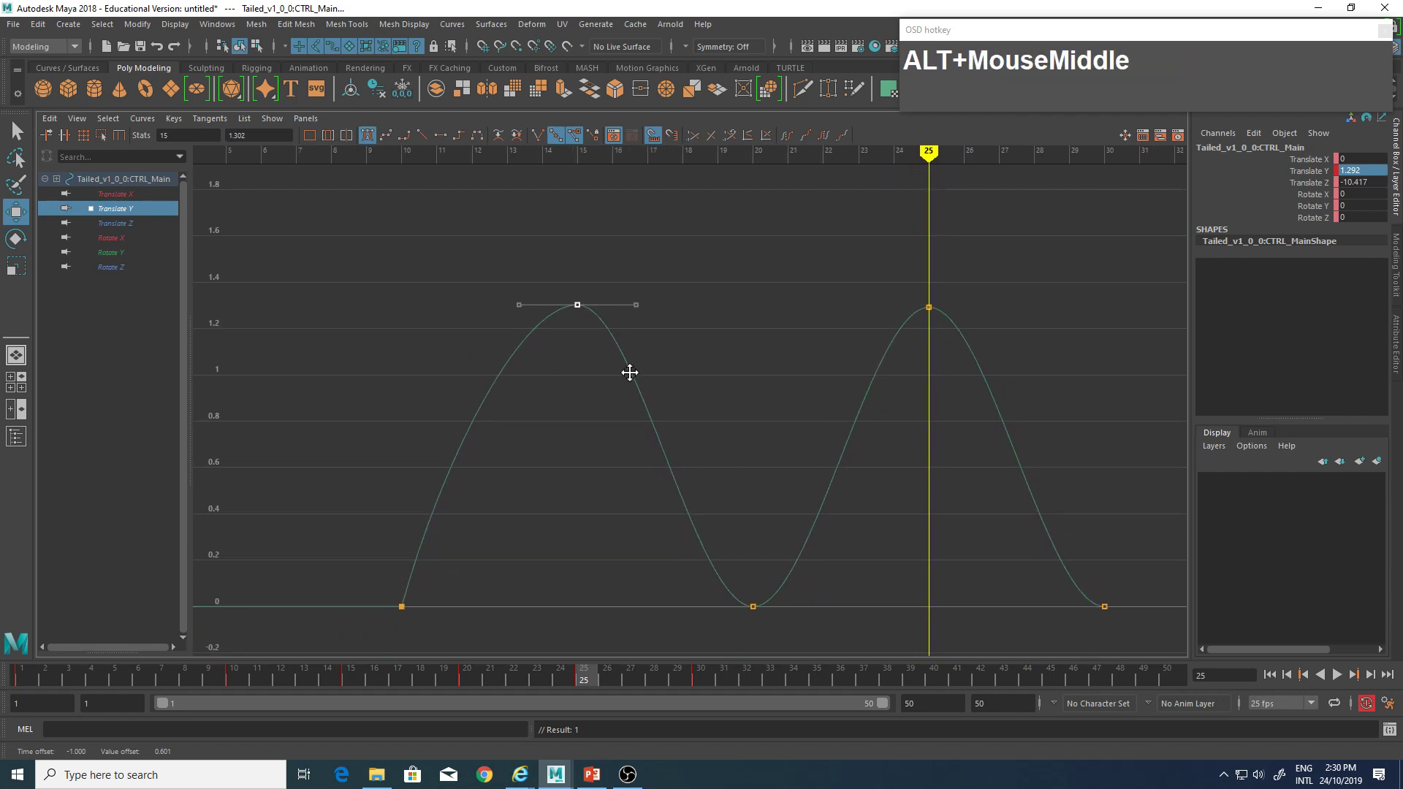
left_click_drag(659, 270, 622, 326)
middle_click_drag(634, 308, 686, 303)
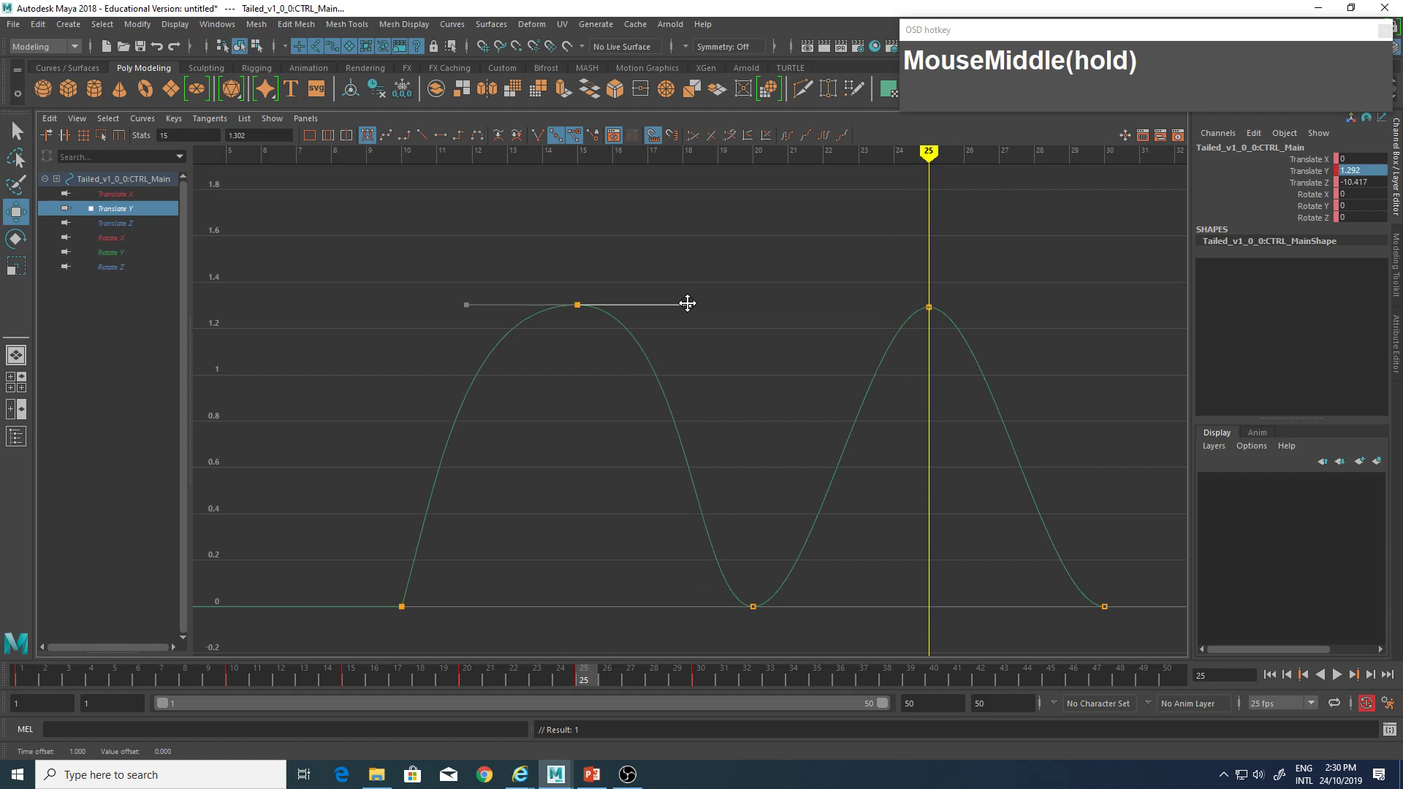
right_click_drag(596, 429, 594, 401, "alt+shift")
left_click(689, 347)
middle_click(688, 348)
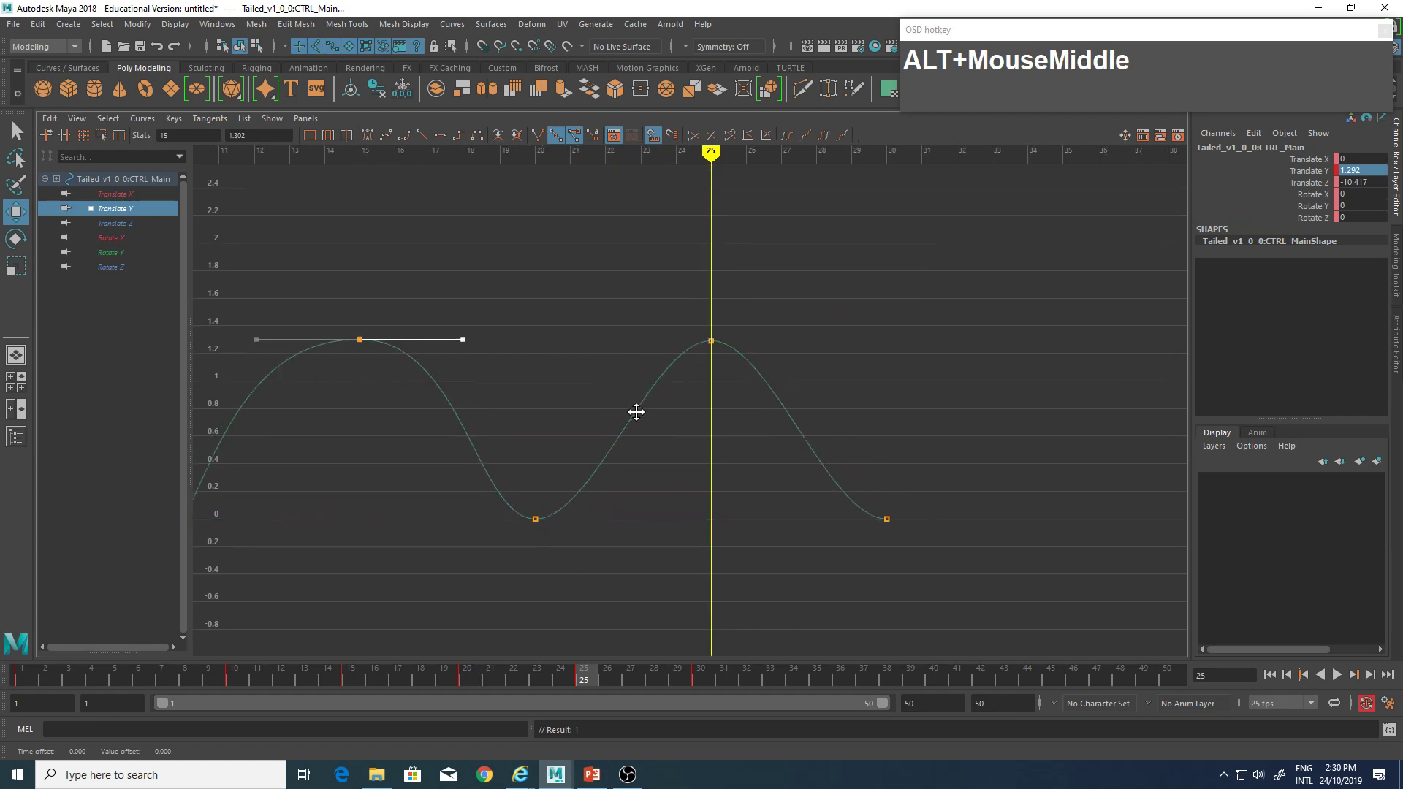
Select the Translate Y key at frame 20 and break its tangents.
middle_click_drag(852, 426, 805, 398, "alt")
left_click_drag(668, 426, 757, 519)
middle_click_drag(758, 519, 748, 485, "alt")
right_click_drag(748, 485, 566, 406, "alt")
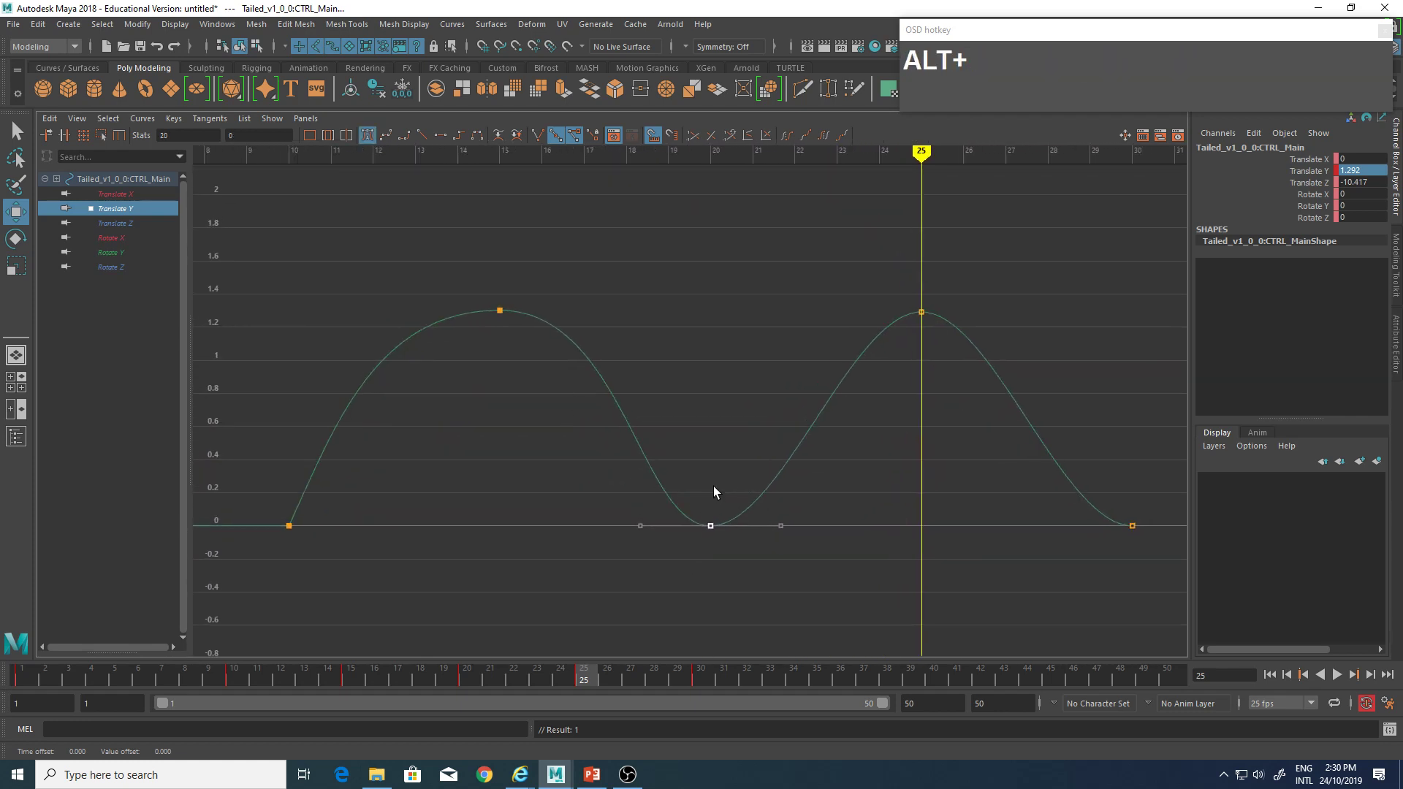
mouse_move(713, 491)
middle_mouse_down("alt")
mouse_move(723, 479)
mouse_move(722, 499)
middle_mouse_up("alt")
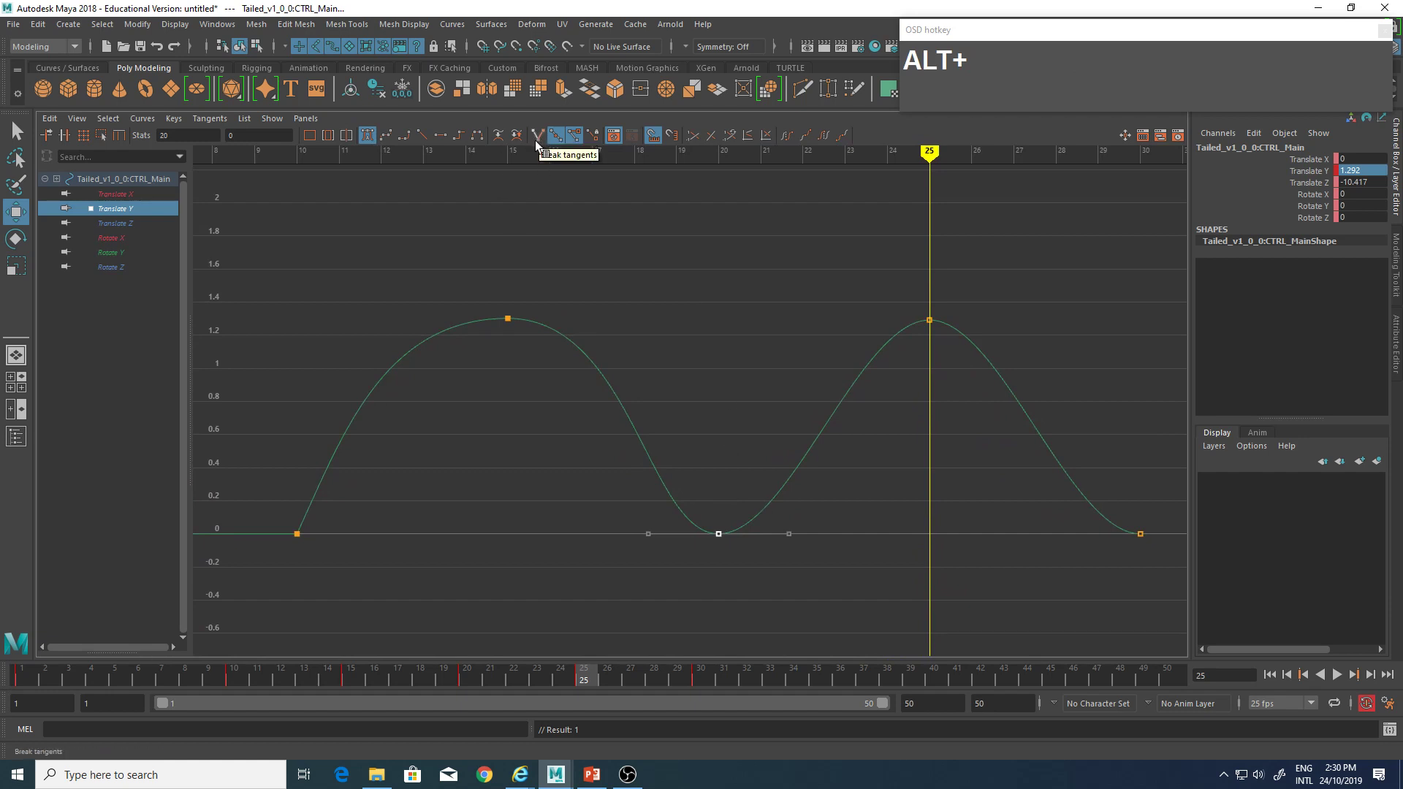
left_click(538, 136)
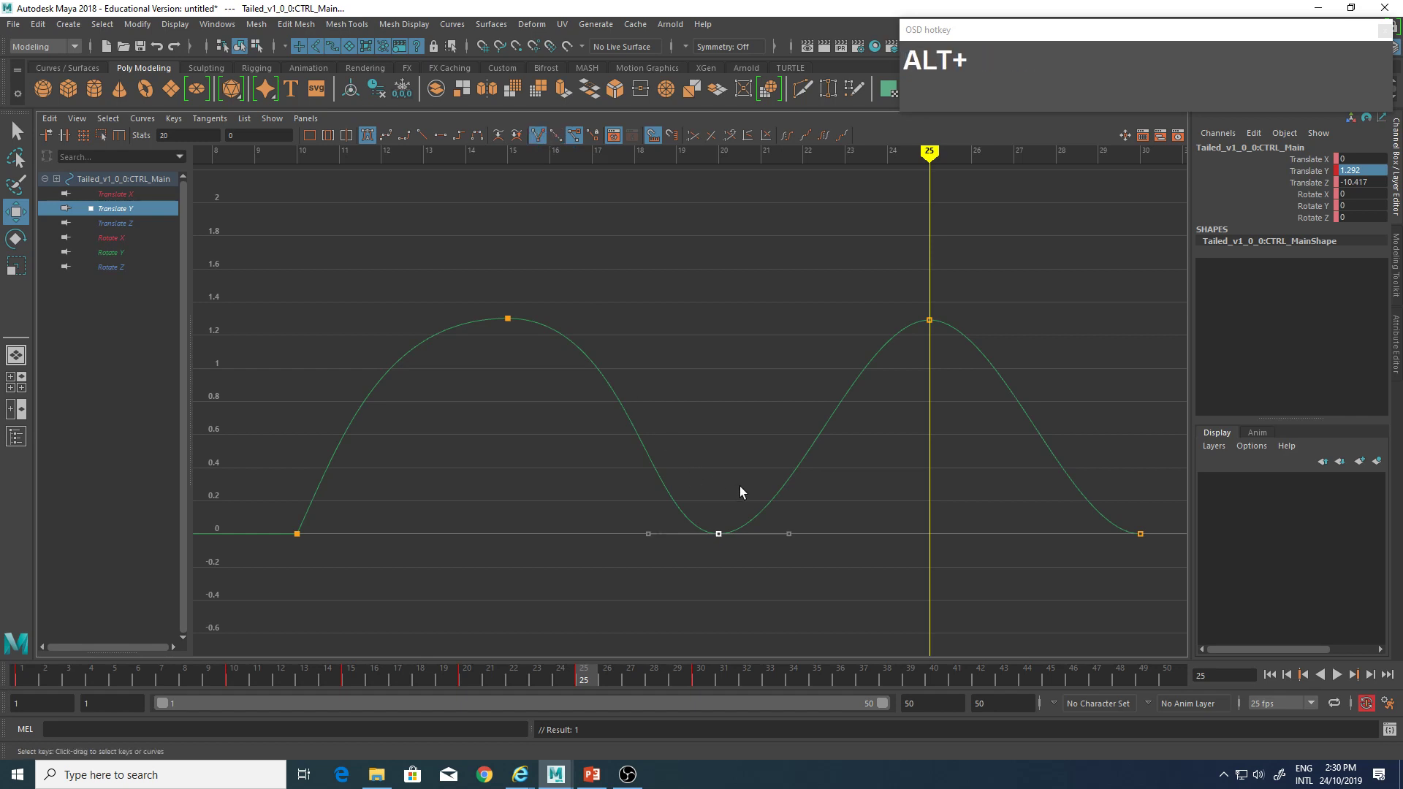
Steepen the outgoing tangent of the frame 20 Translate Y key, raising its handle to a value of about 0.68.
middle_click_drag(740, 486, 696, 483, "alt")
left_click_drag(718, 485, 774, 585)
middle_click_drag(774, 482, 667, 443, "alt")
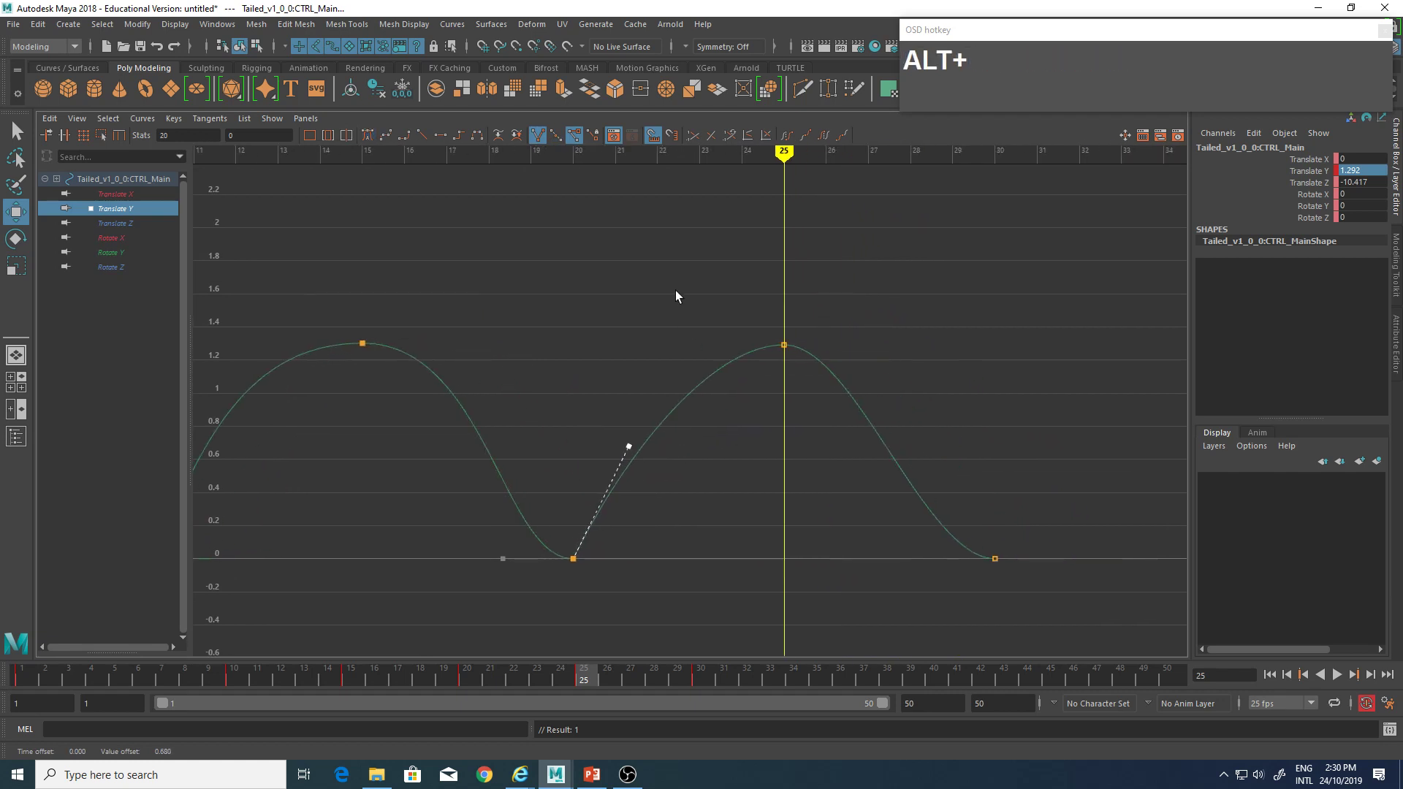
Lengthen the tangents of the frame 25 Translate Y key to about 2.7 frames each, keeping them nearly horizontal for a rounder peak.
left_click_drag(677, 292, 826, 407)
middle_click_drag(763, 418, 712, 441, "alt")
left_click_drag(694, 336, 635, 411)
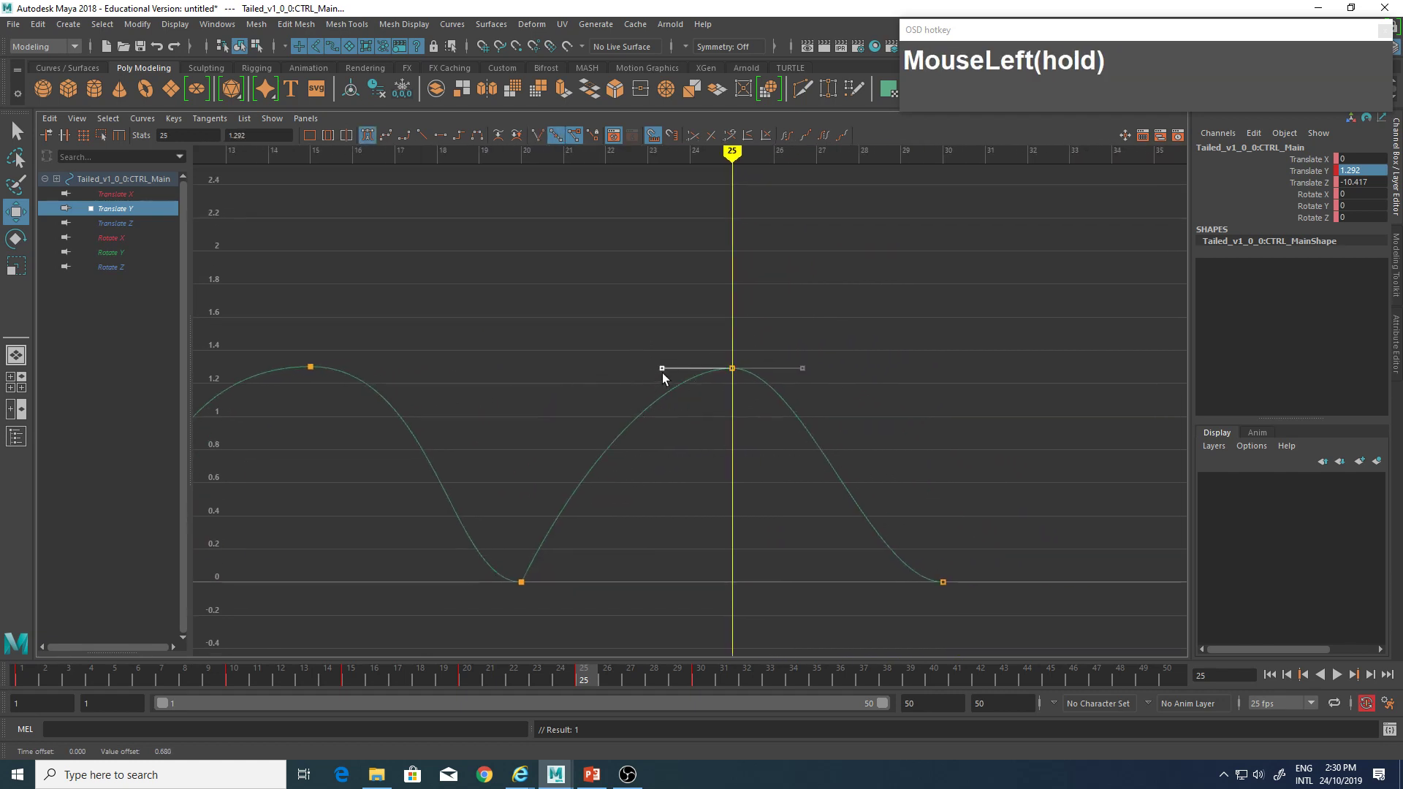
middle_click_drag(662, 372, 836, 428)
right_click_drag(836, 429, 832, 437, "alt")
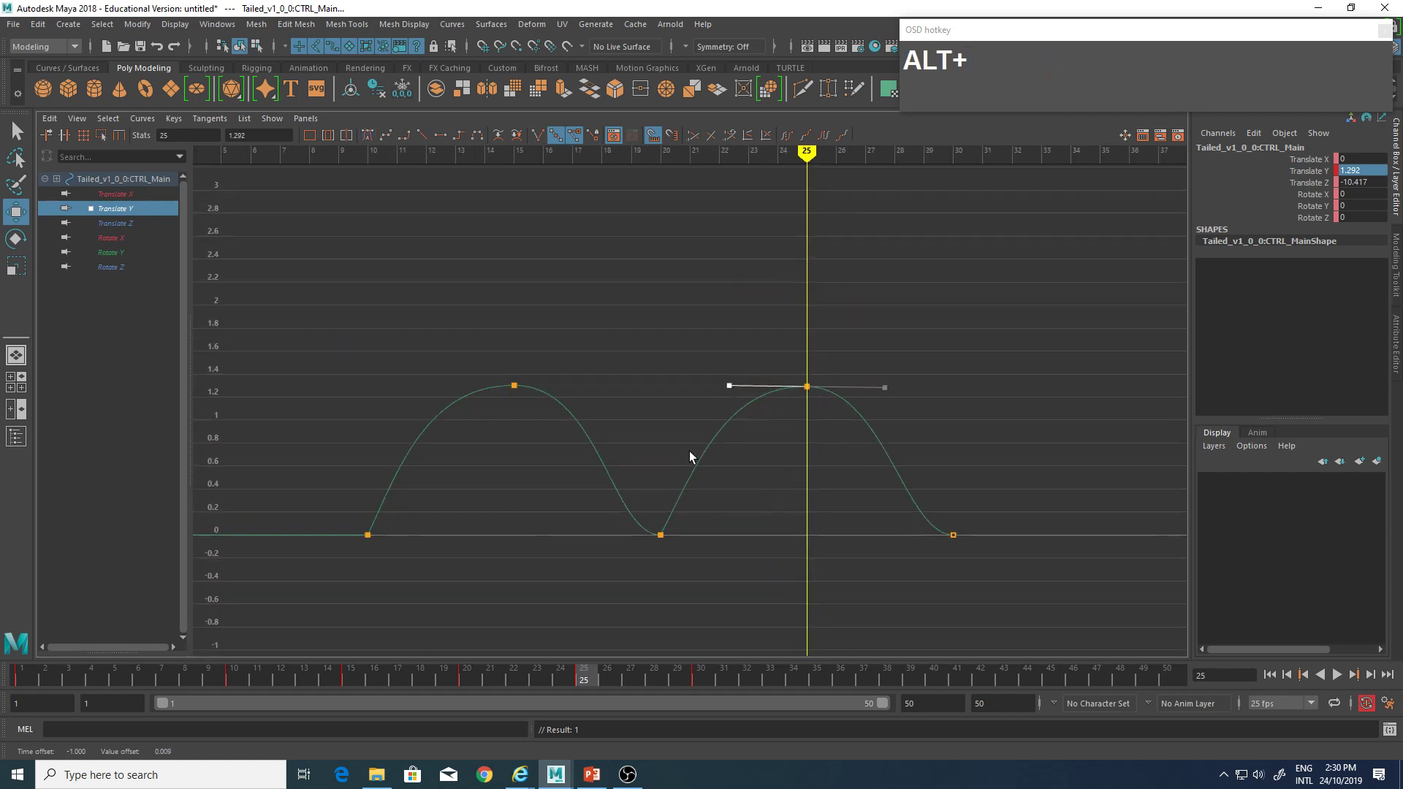
middle_click_drag(887, 511, 764, 451, "alt")
left_click(807, 386)
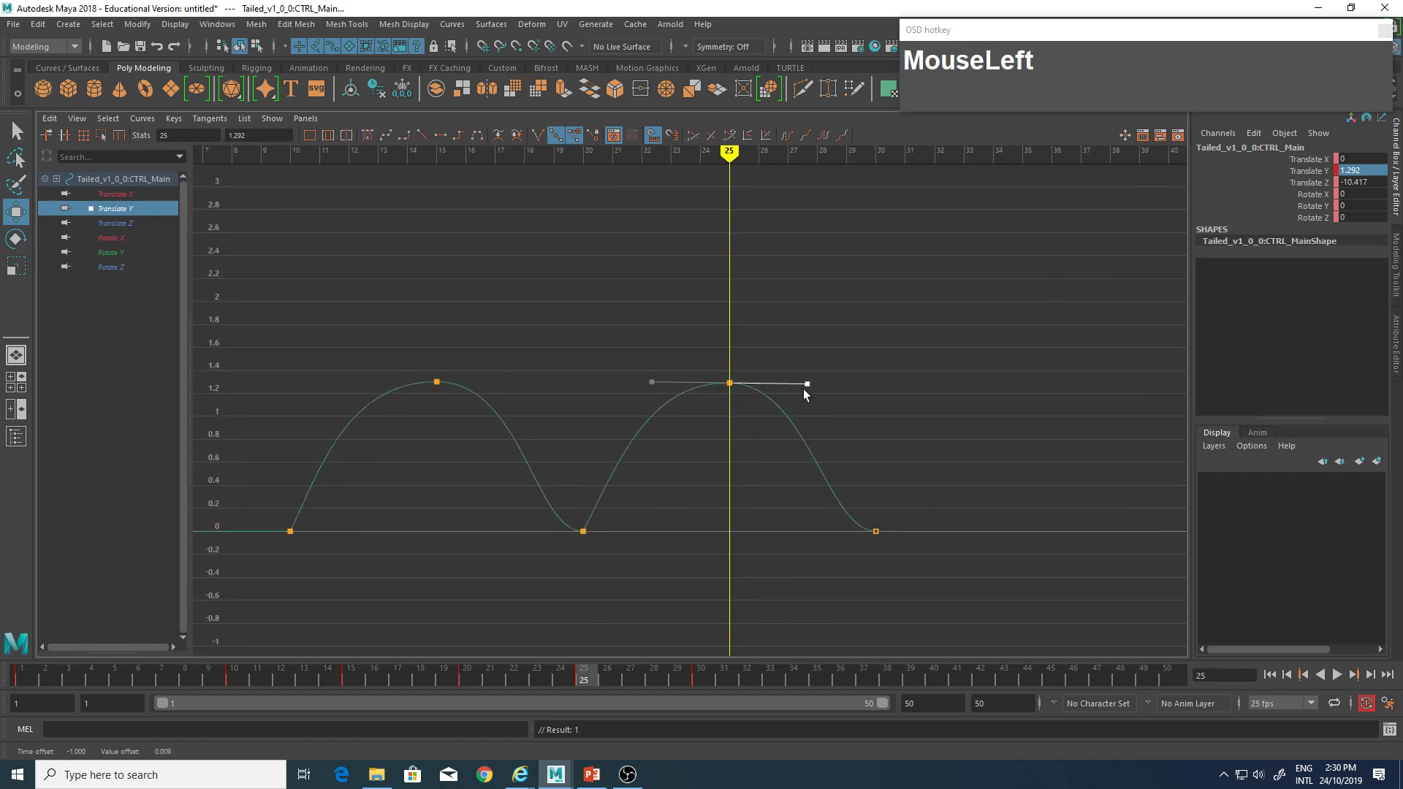
middle_click_drag(809, 384, 809, 385)
left_click(616, 456)
middle_click_drag(616, 456, 691, 445, "alt")
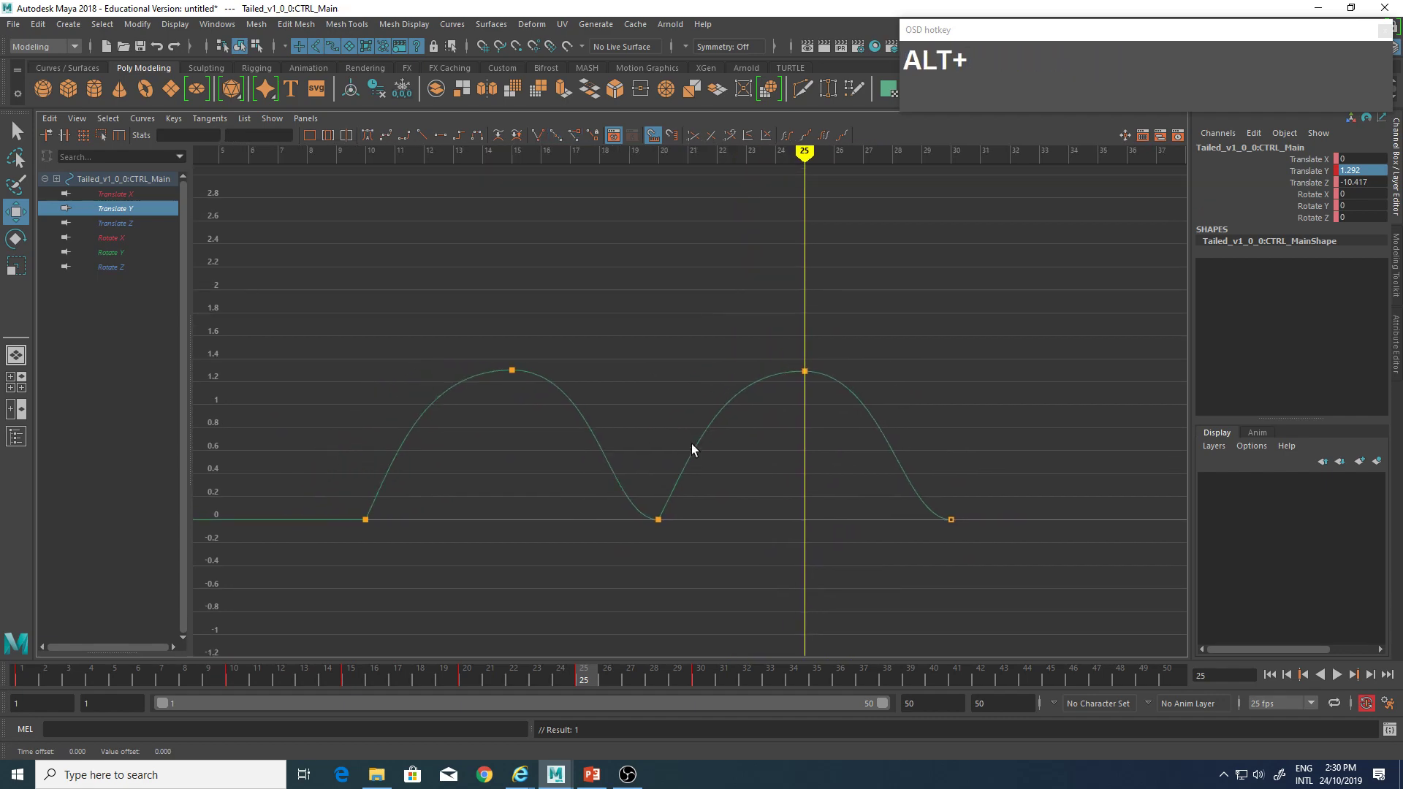
Play the hopping animation from frame 1 in the side view, stop it and scrub back to frame 1.
key("space")
key("space")
middle_click_drag(908, 551, 796, 516, "alt")
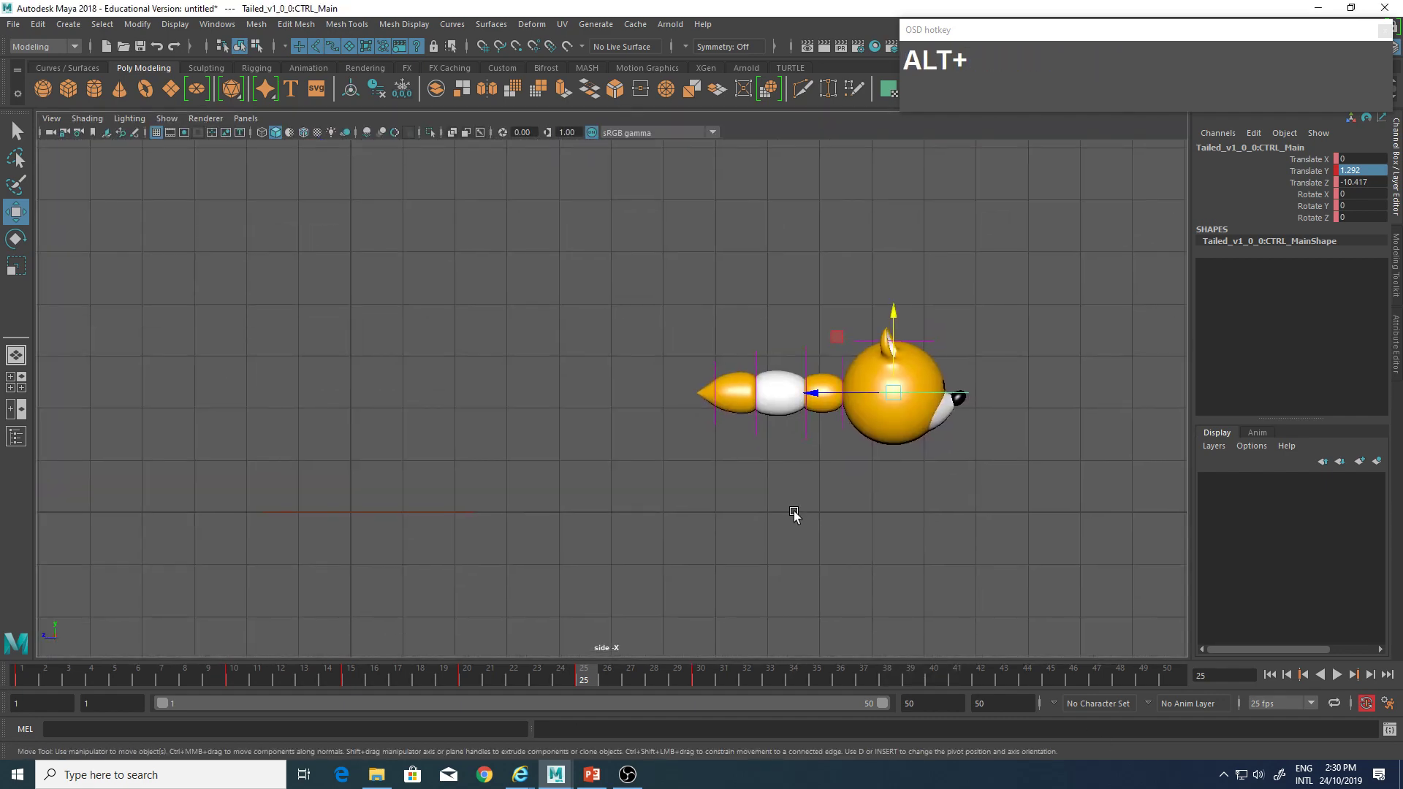
key("shift+alt+v")
middle_click_drag(611, 511, 577, 519, "alt")
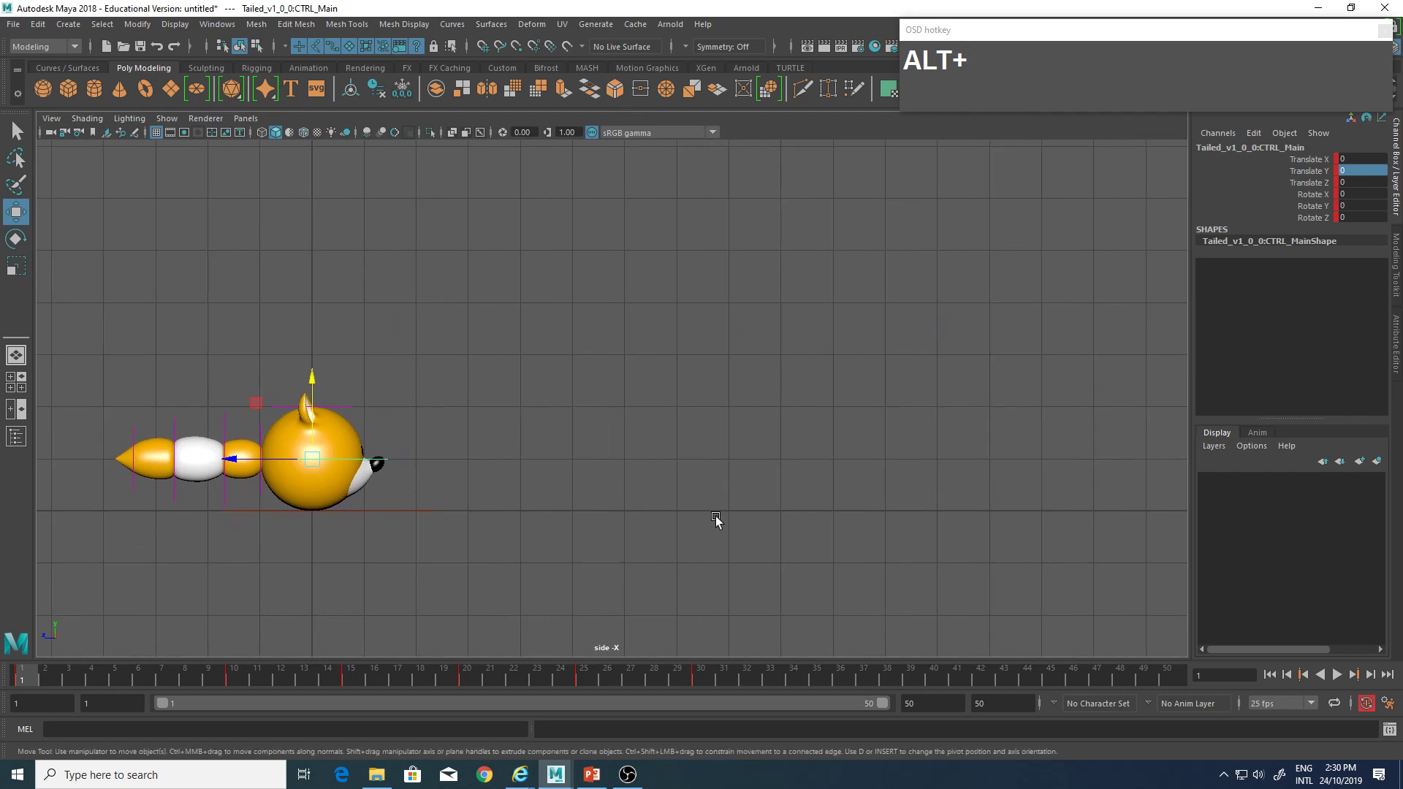
key("alt+v")
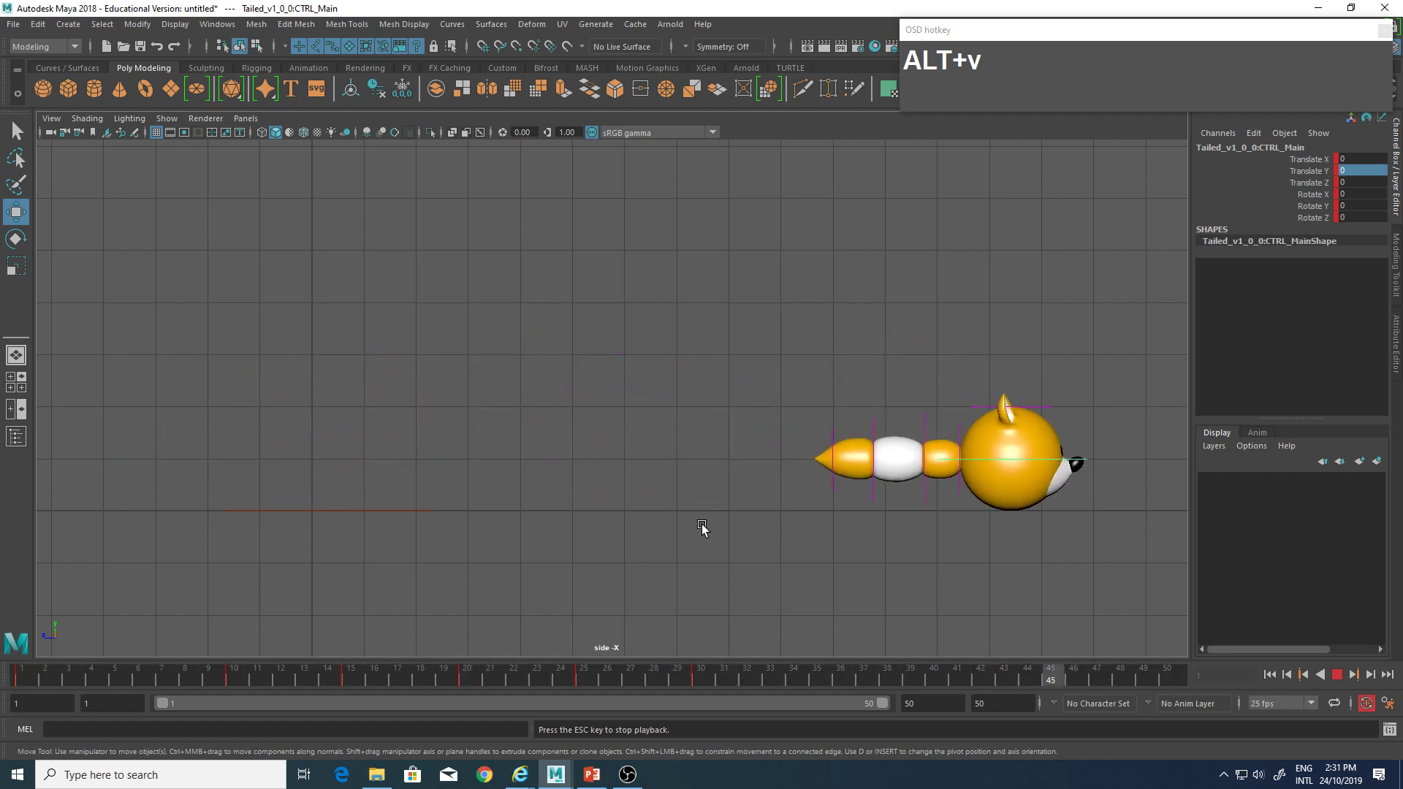
key("alt+v")
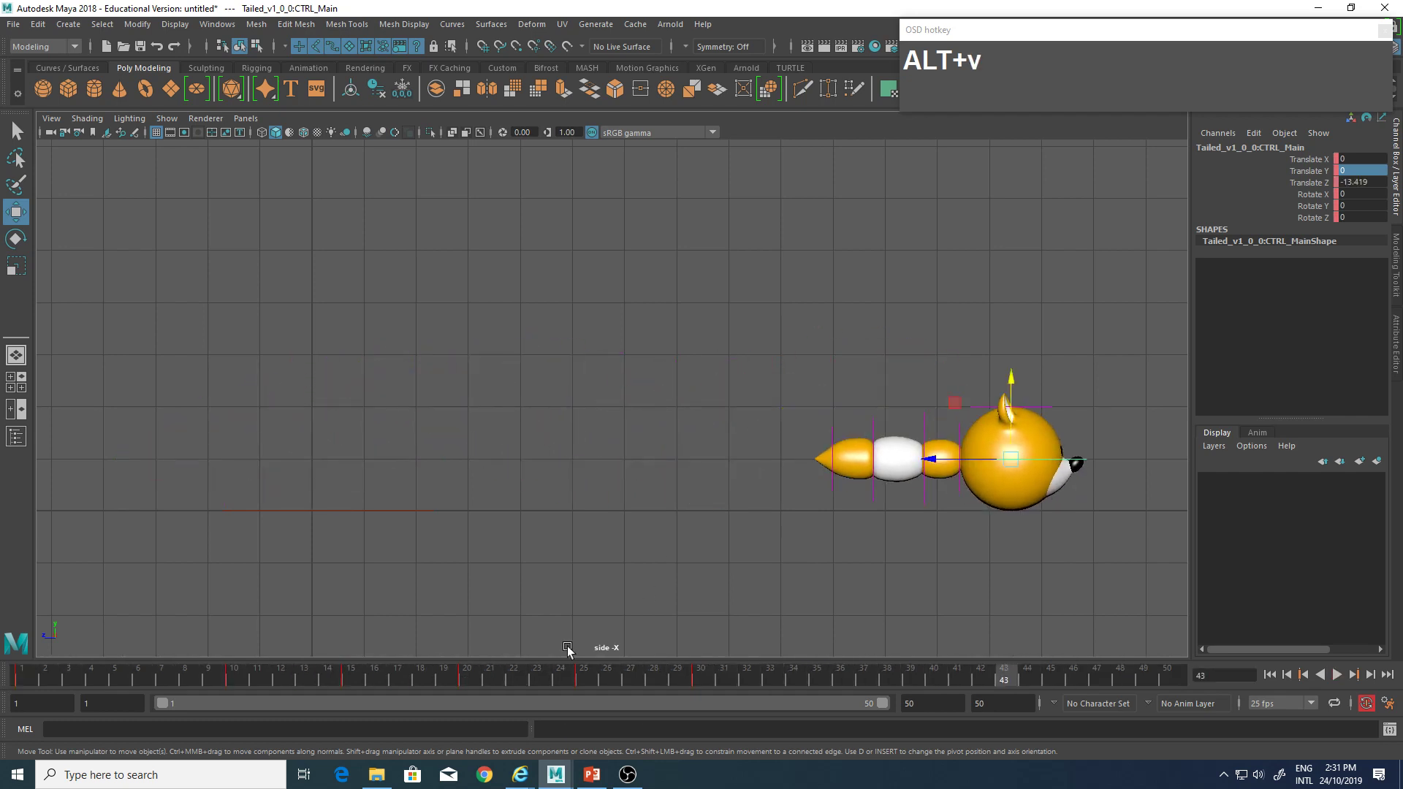
left_click_drag(568, 651, 1, 688)
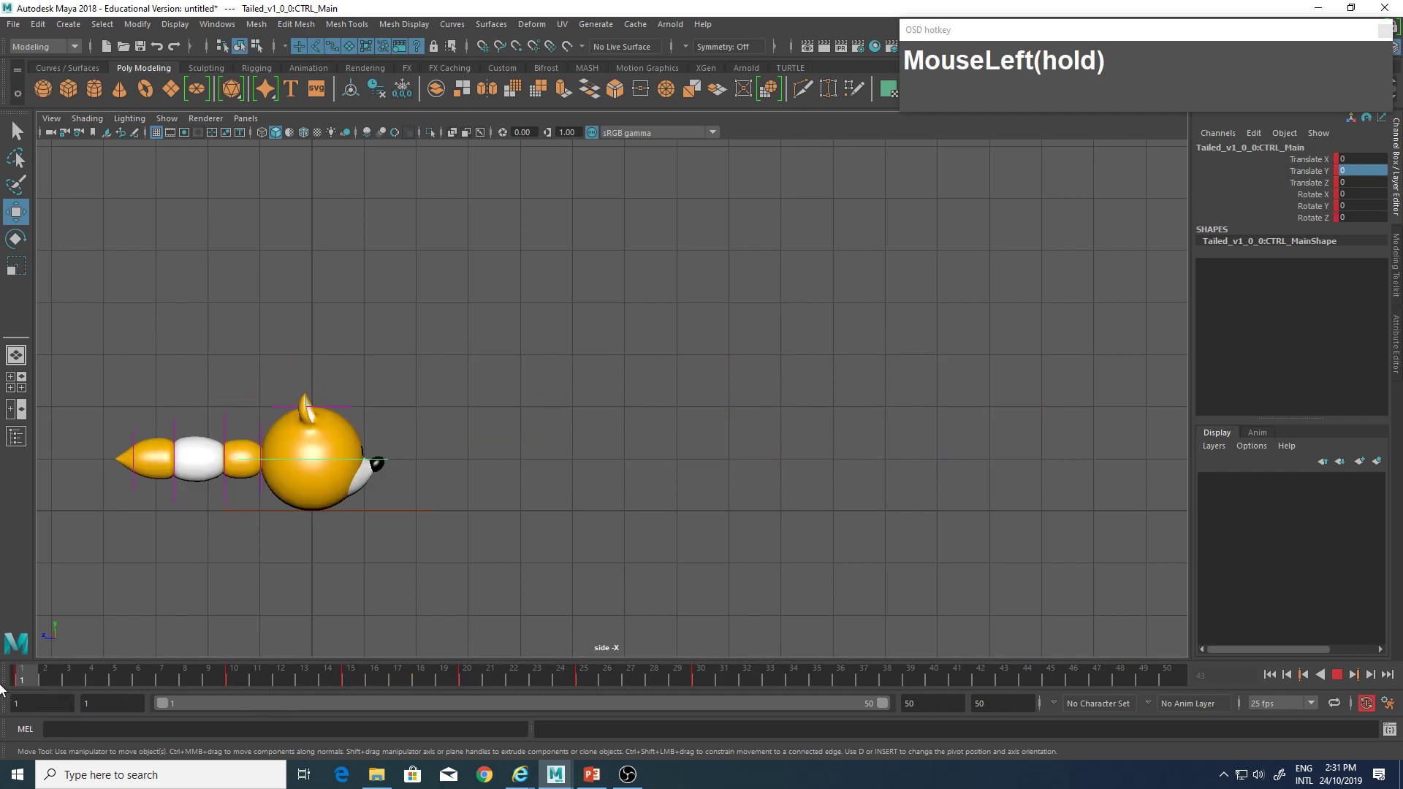
middle_click_drag(347, 527, 611, 514, "alt")
left_click(771, 341)
right_click_drag(482, 409, 729, 464, "alt")
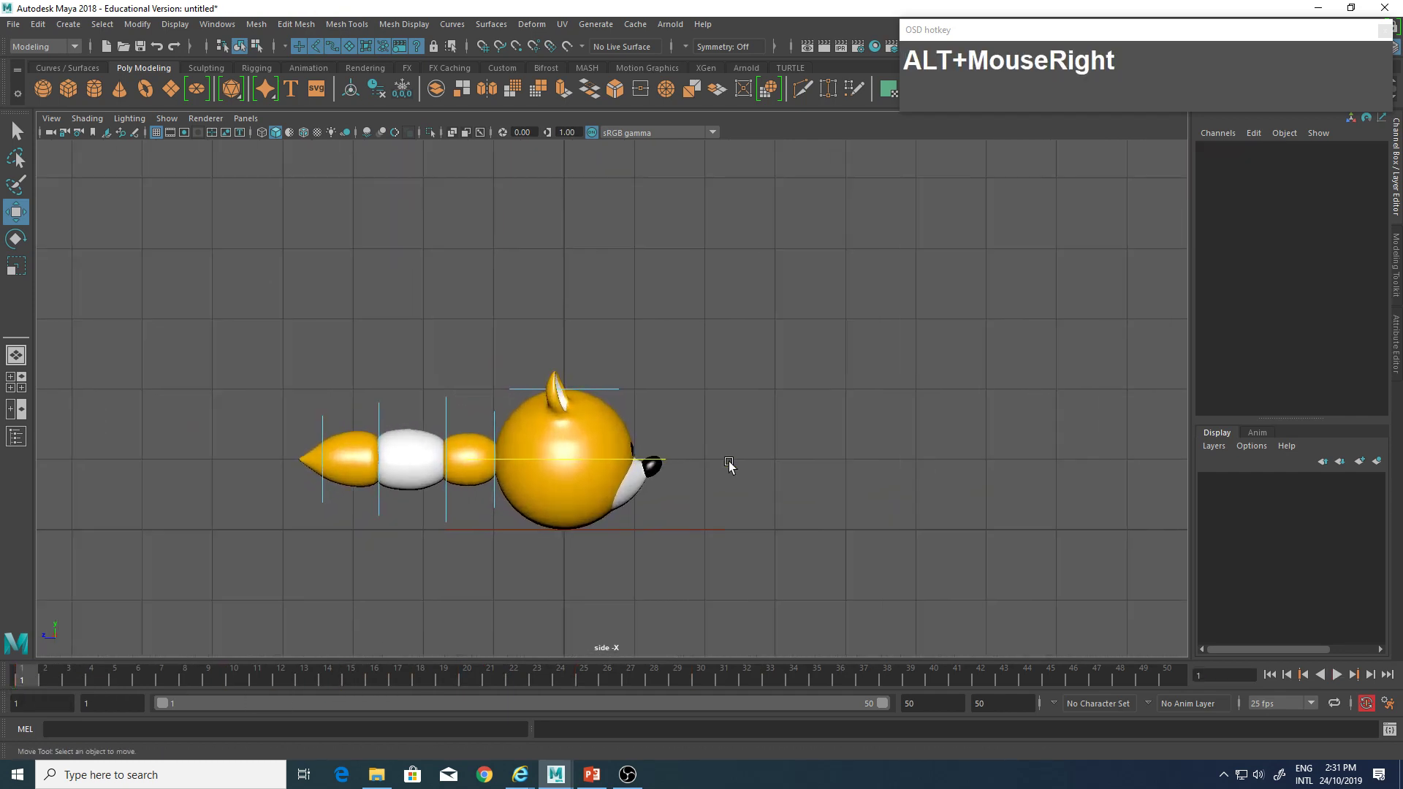
mouse_move(496, 444)
middle_mouse_down("alt")
mouse_move(514, 502)
mouse_move(519, 456)
middle_mouse_up("alt")
right_click_drag(441, 470, 691, 489, "alt")
middle_click_drag(518, 477, 457, 485, "alt")
right_click_drag(760, 475, 572, 452, "alt")
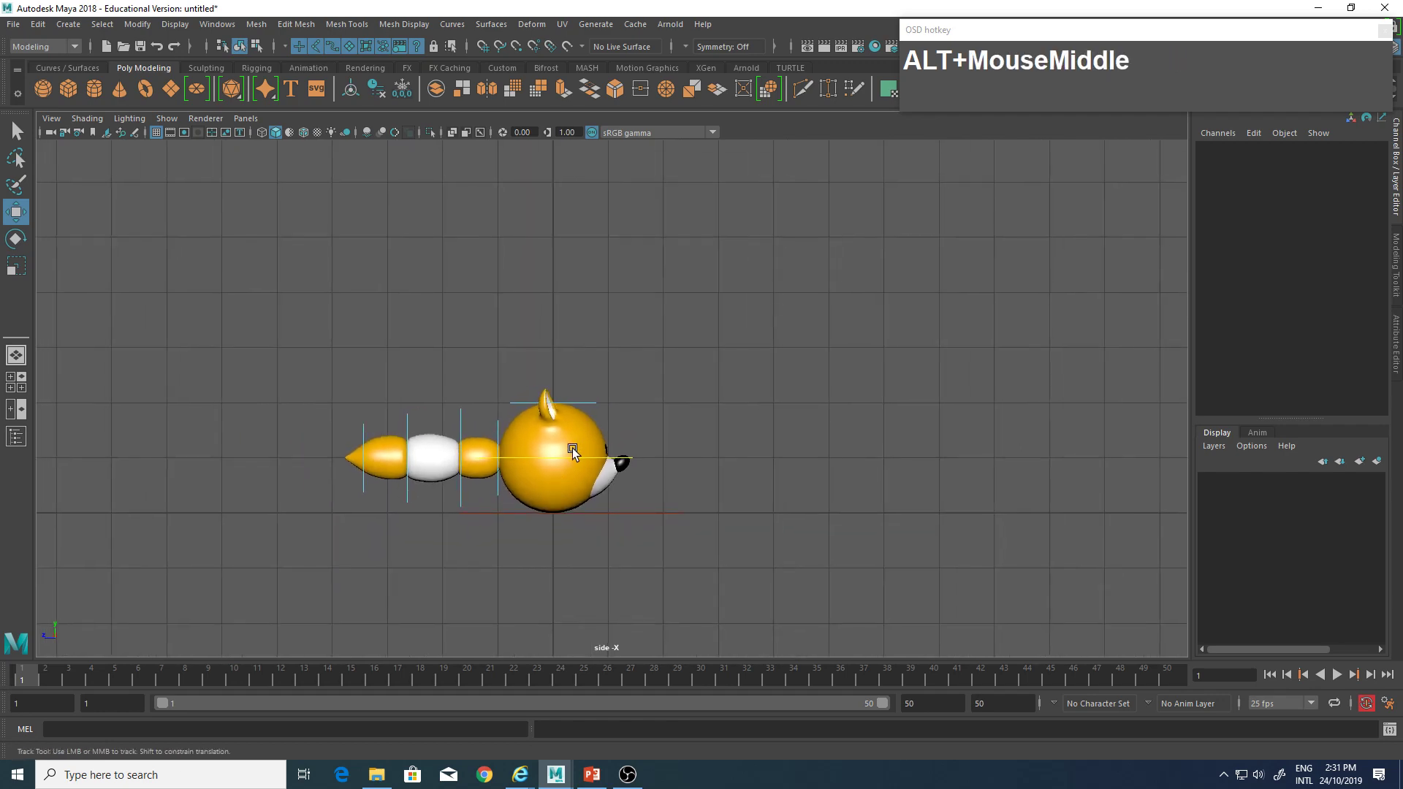
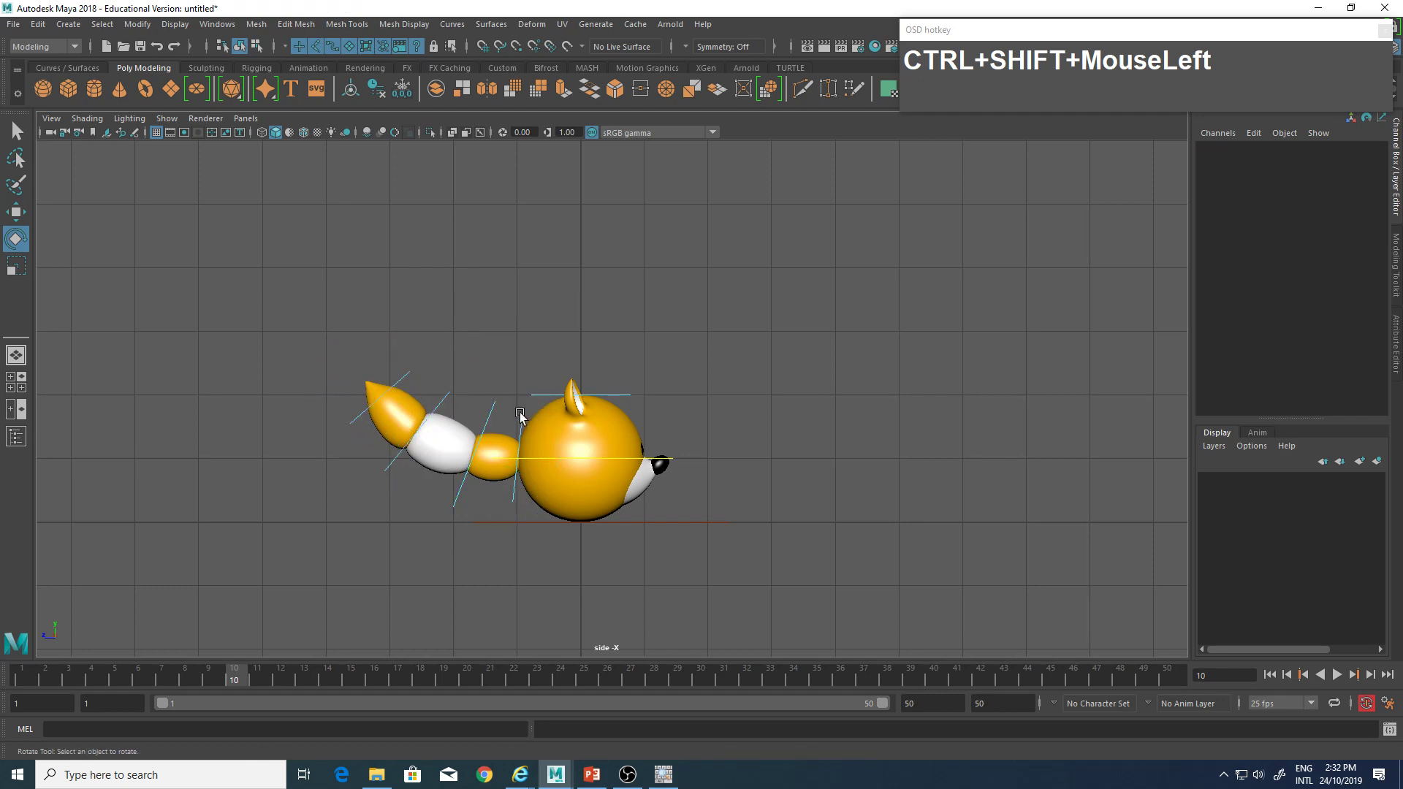
Fine-tune the tail's upward curl at frame 10, rotating the base tail control to about -4.4 degrees on X.
left_click(526, 429)
mouse_move(551, 395)
left_mouse_down()
mouse_move(523, 407)
mouse_move(485, 388)
mouse_move(543, 388)
left_mouse_up()
left_click(463, 378)
left_click(480, 416)
left_click(511, 312)
left_click(443, 402)
left_click(516, 356)
left_click(522, 423)
left_click(474, 292)
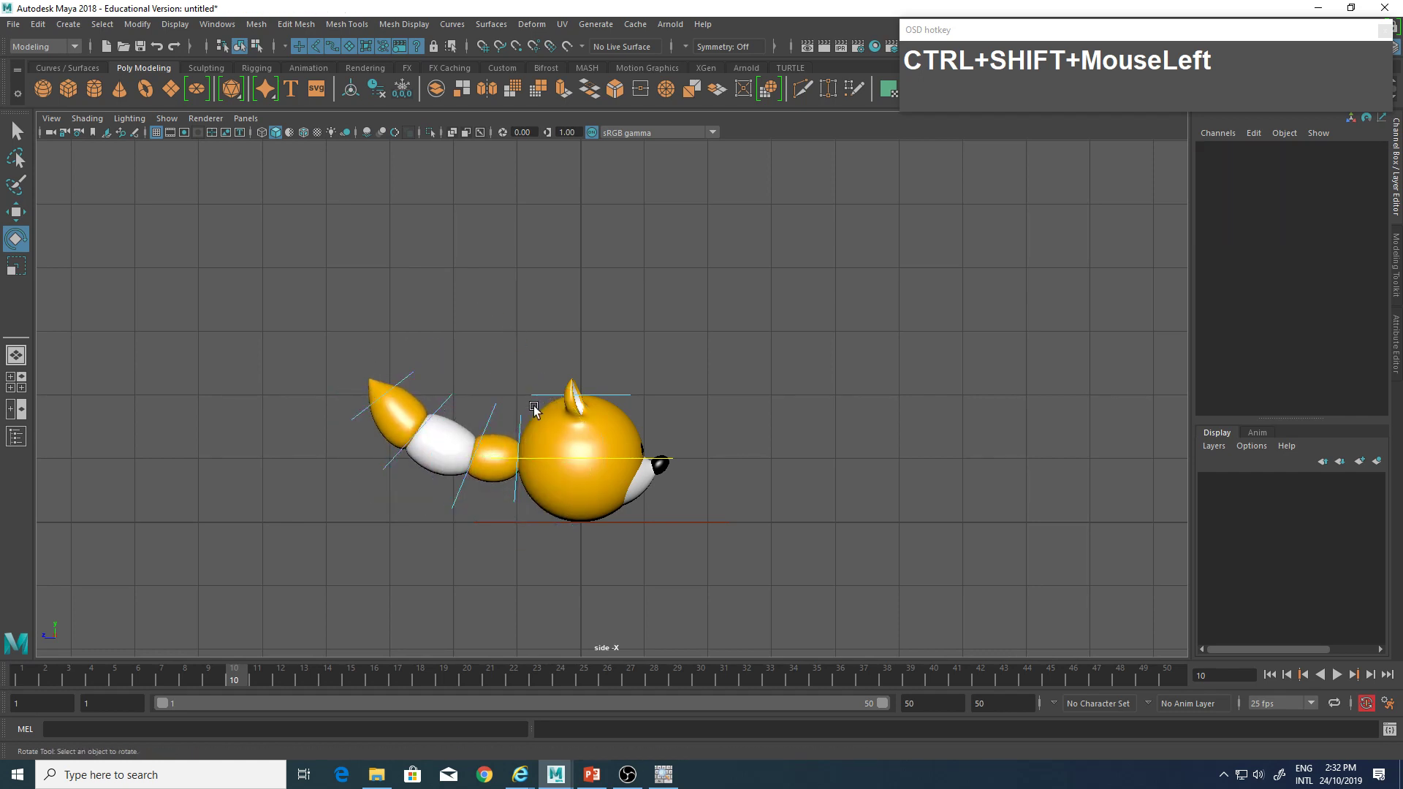
Select all four tail controls and key their curled pose at frame 10.
left_click(517, 429)
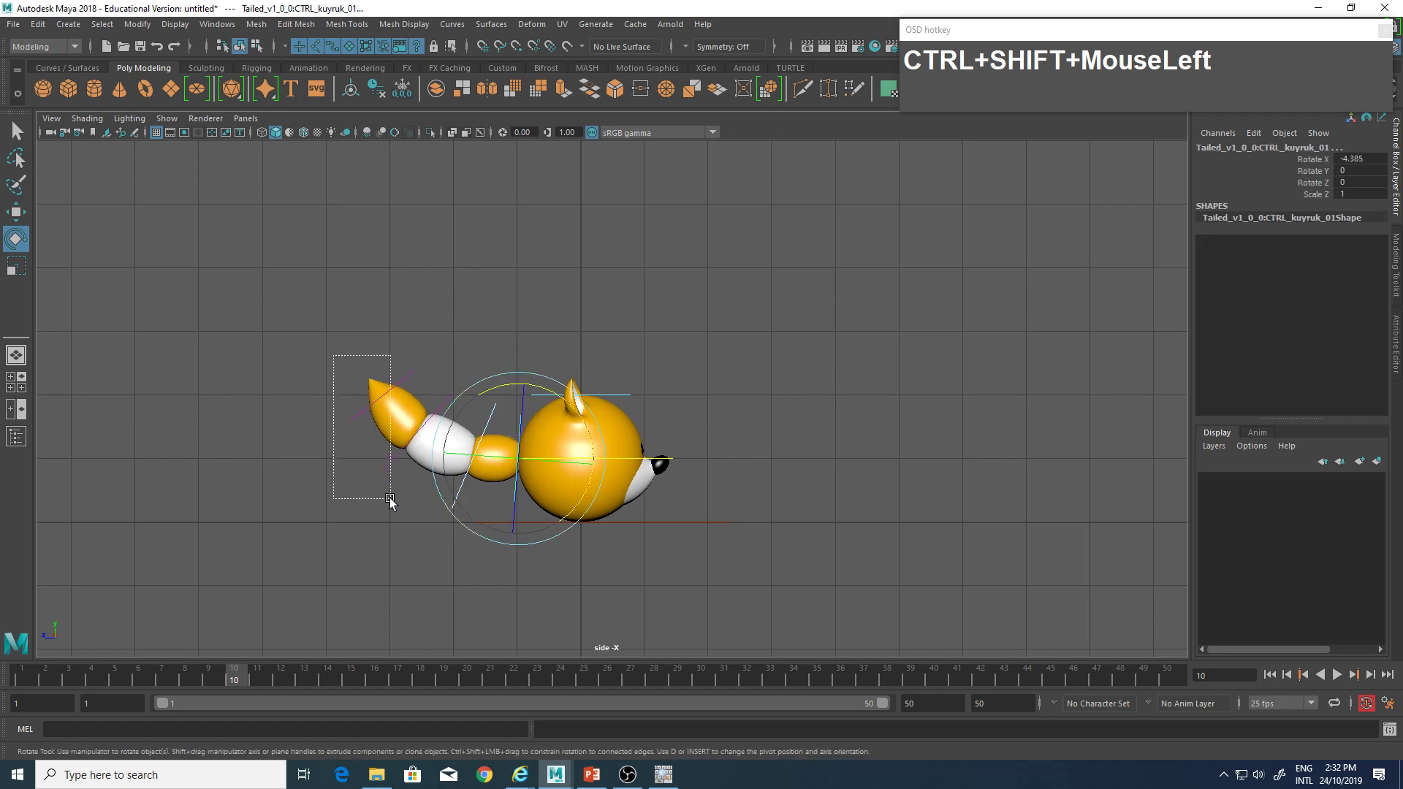
left_click_drag(391, 500, 391, 499)
key("q")
middle_click_drag(504, 405, 525, 374, "alt")
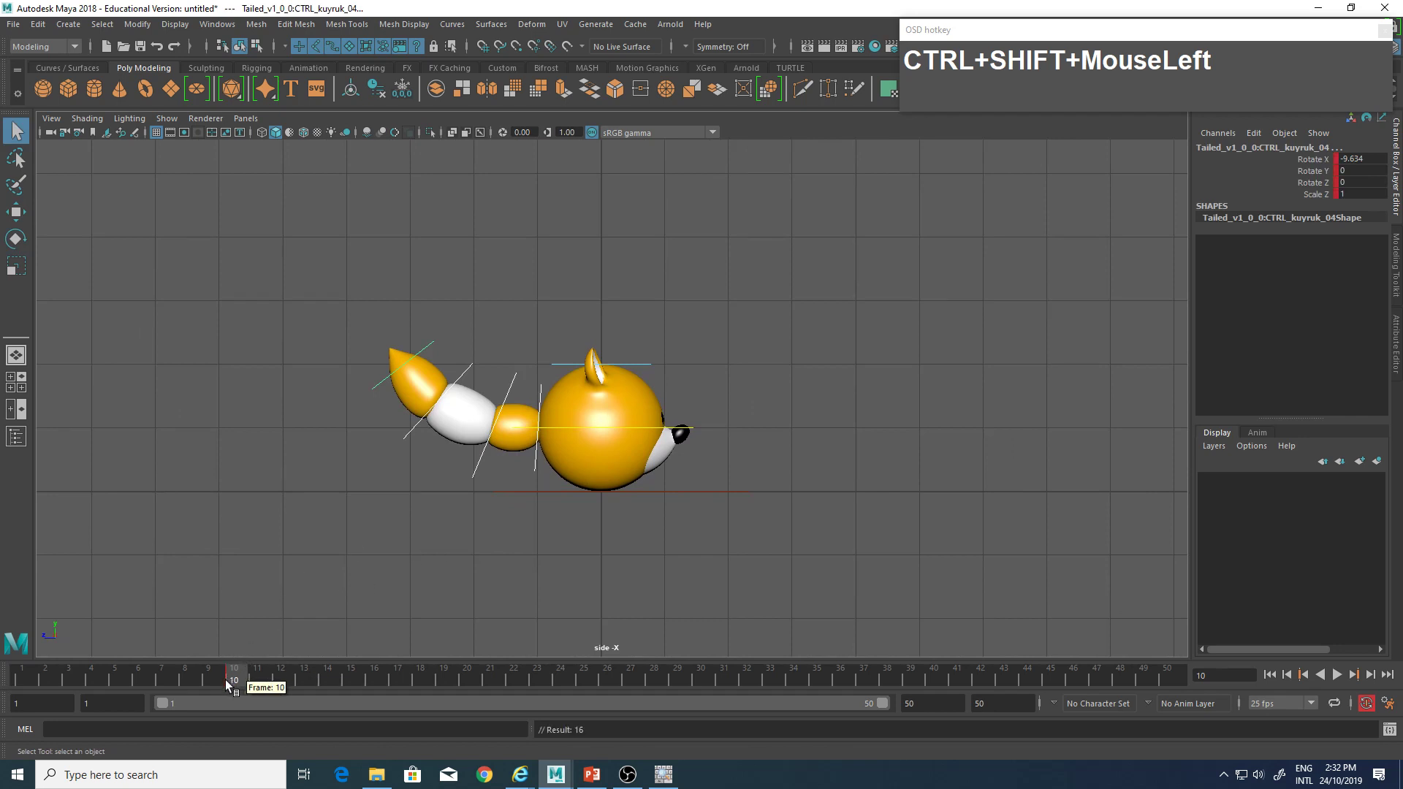
At frame 1, rotate the base tail control to about -13.7 degrees on X and bend the second tail control downward.
mouse_move(278, 500)
middle_mouse_down("alt")
mouse_move(286, 511)
mouse_move(265, 517)
middle_mouse_up("alt")
left_click(563, 269)
right_click_drag(410, 468, 520, 410, "alt")
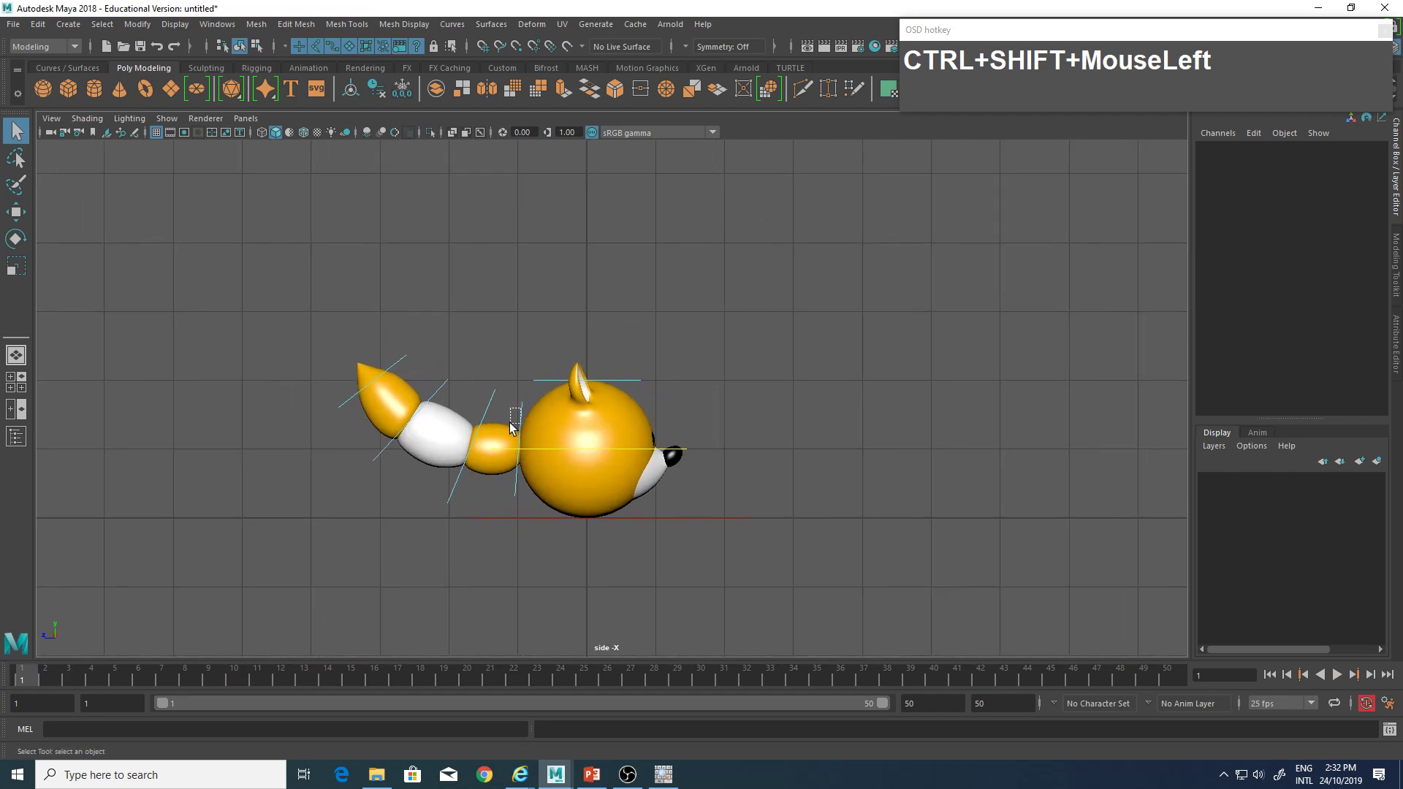
left_click_drag(512, 427, 512, 427, "ctrl+shift")
middle_click_drag(480, 425, 539, 449, "alt")
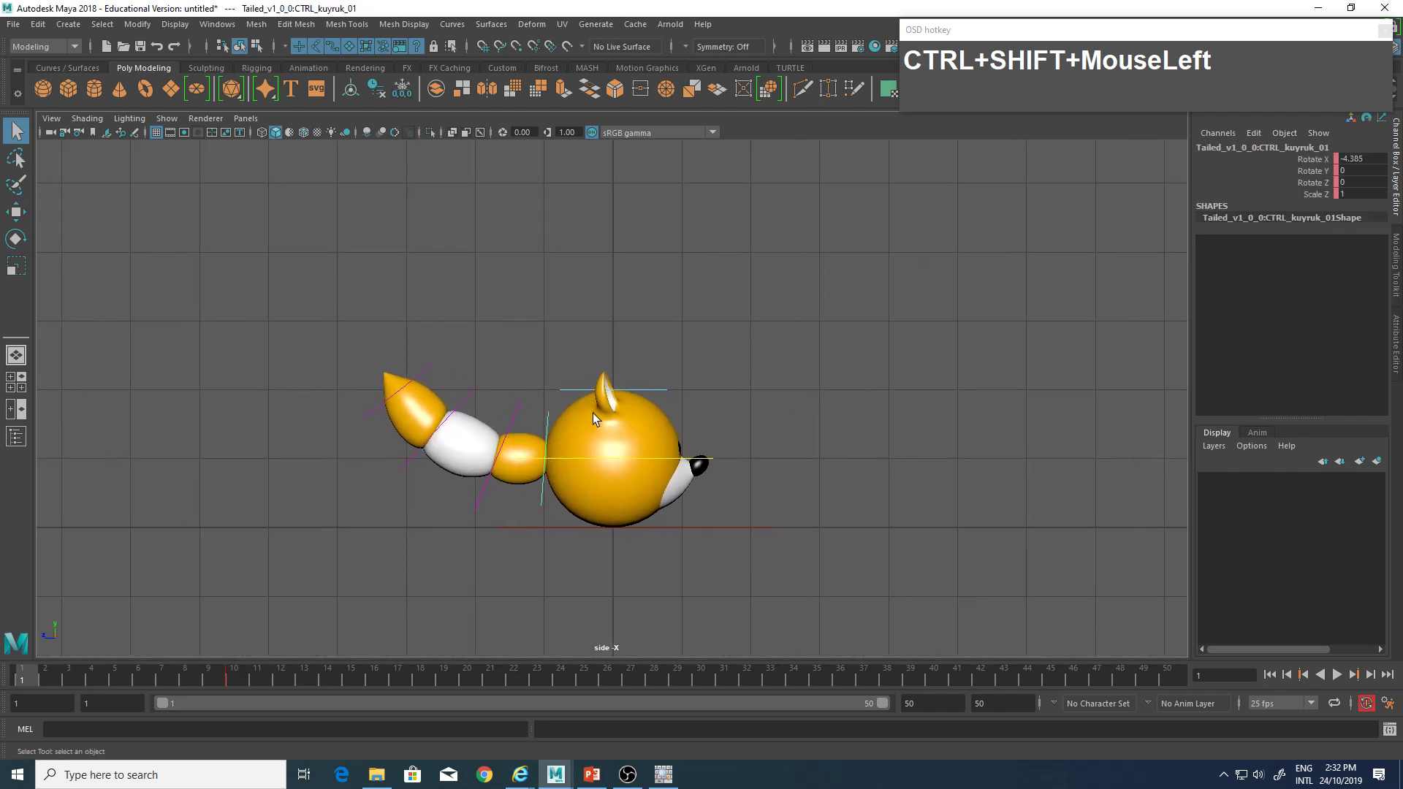
key("e")
left_click_drag(564, 388, 583, 392)
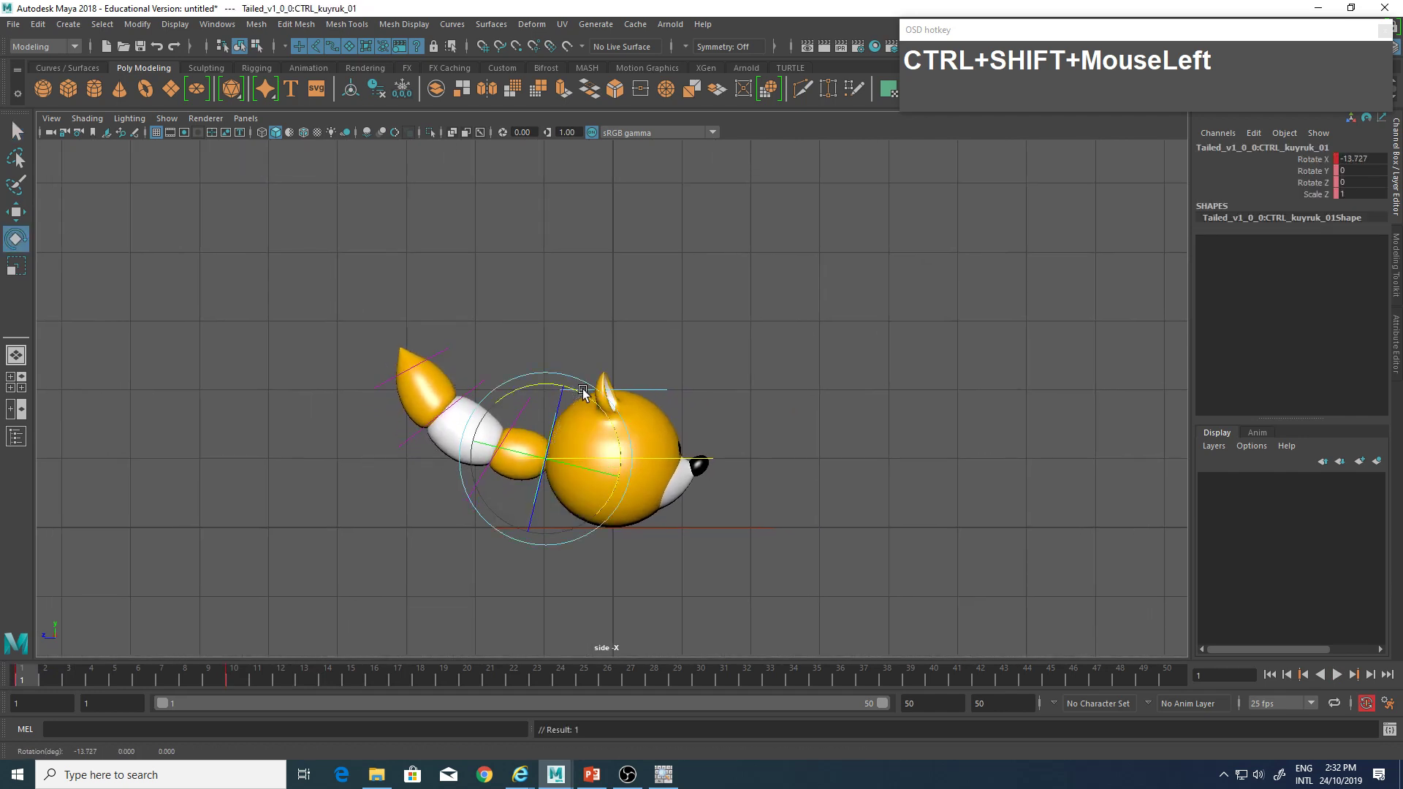
left_click(521, 407)
left_click_drag(514, 428, 502, 385, "ctrl+shift")
left_click(478, 349)
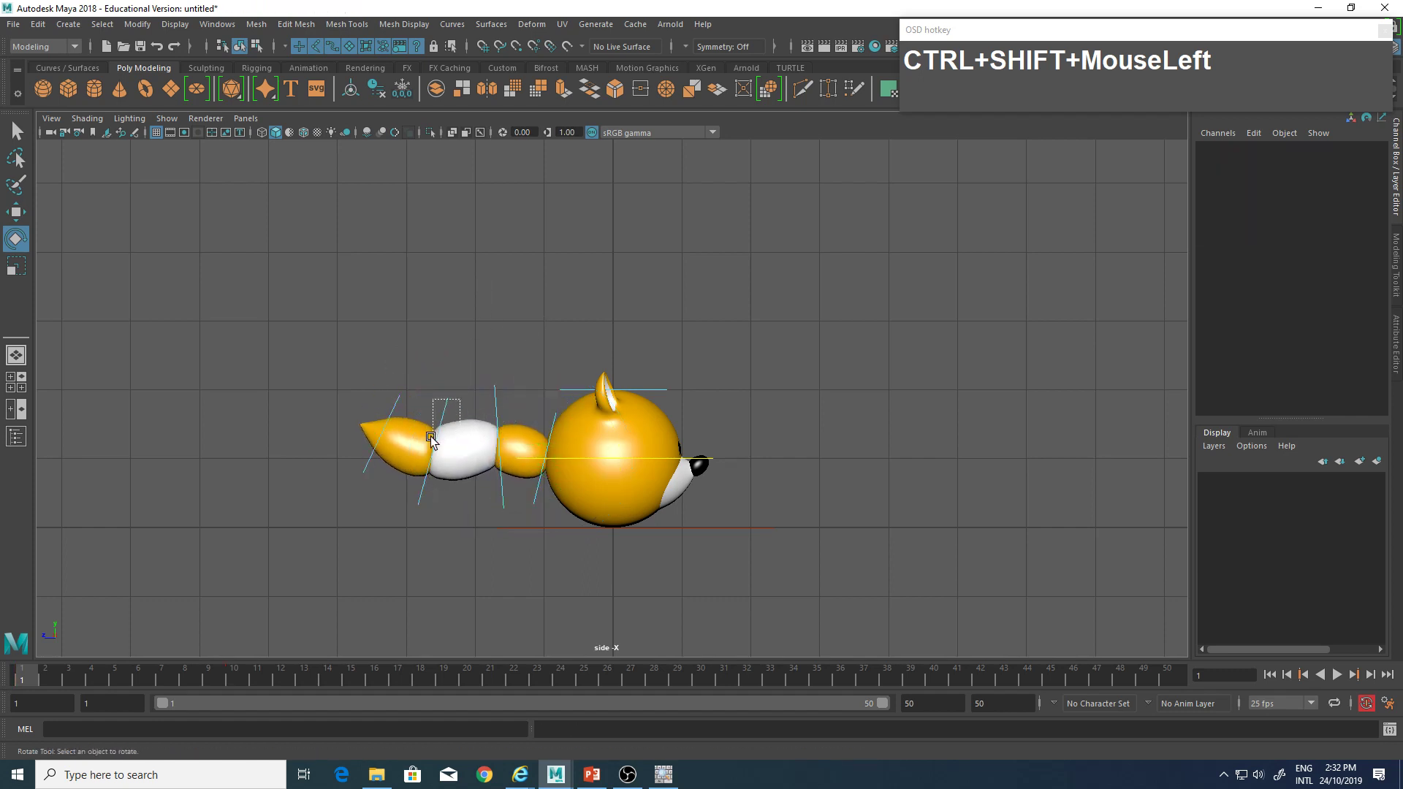
Bend the third and fourth tail controls down at frame 1, the fourth to about 4.1 degrees on X, and preview the motion.
left_click_drag(431, 437, 432, 438)
left_click_drag(472, 390, 415, 392)
left_click(436, 361)
left_click(410, 471, "ctrl+shift")
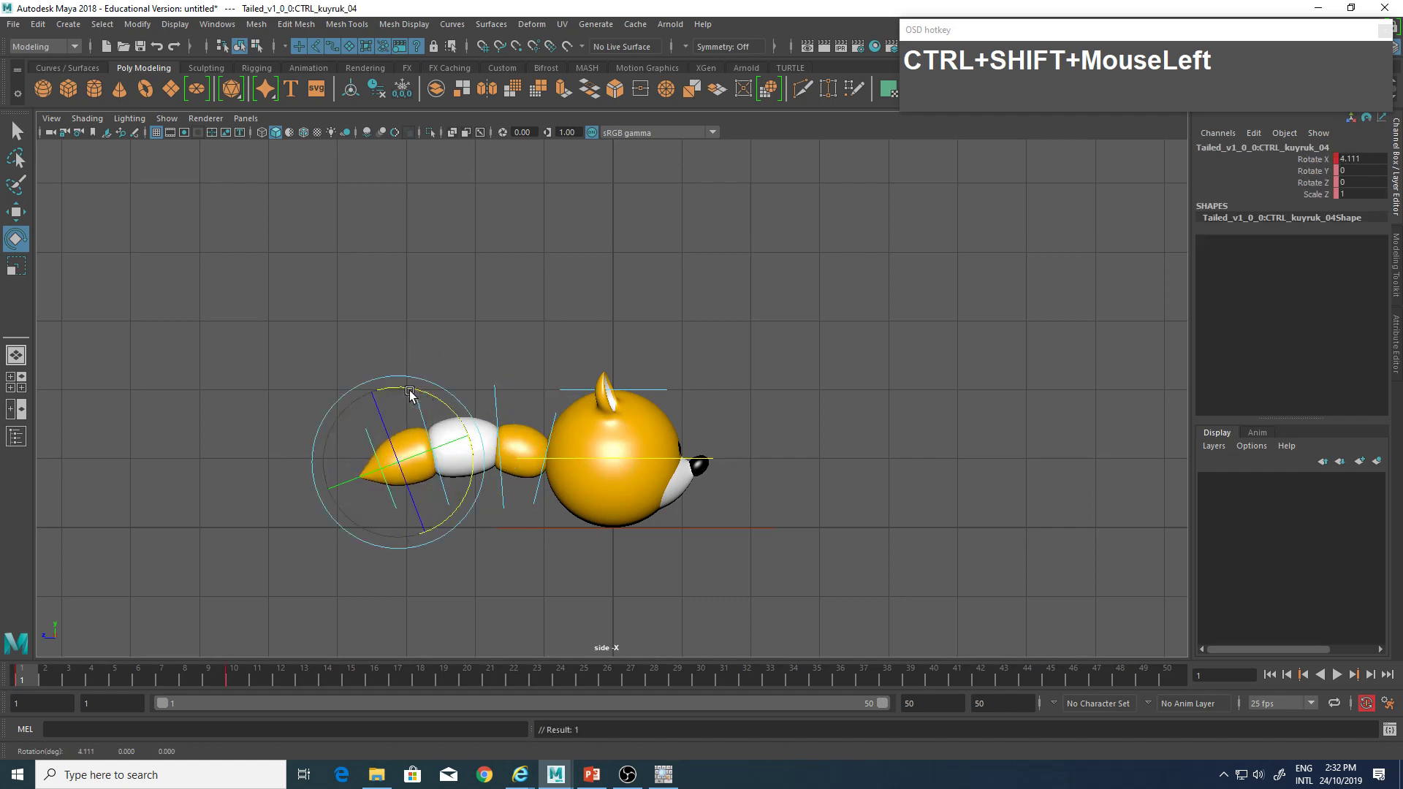
key("alt+v")
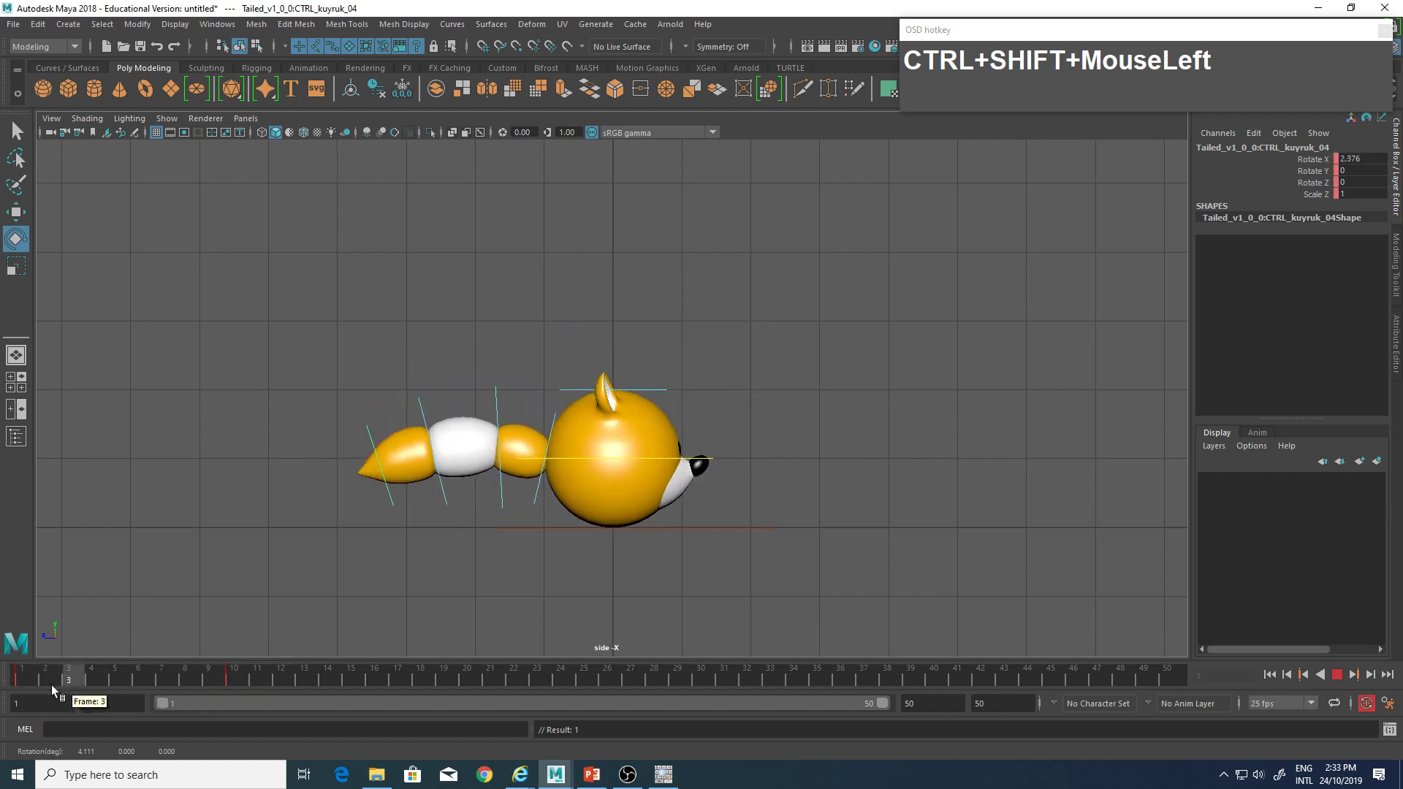
left_click(586, 310)
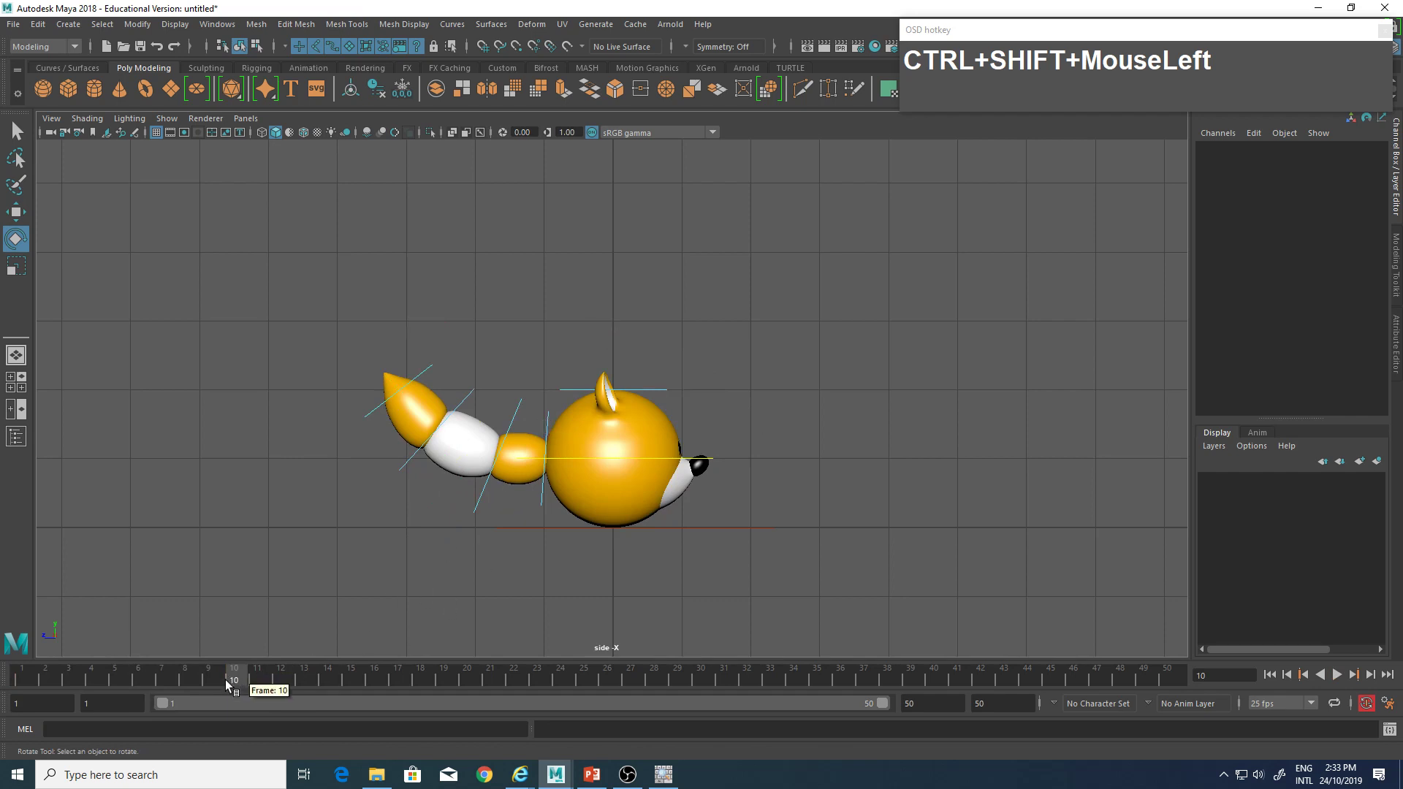
At frame 11, swing the base tail control downward and rotate the second tail control to about 5.3 degrees on X.
left_click_drag(236, 682, 253, 682)
middle_click_drag(518, 507, 490, 504, "alt")
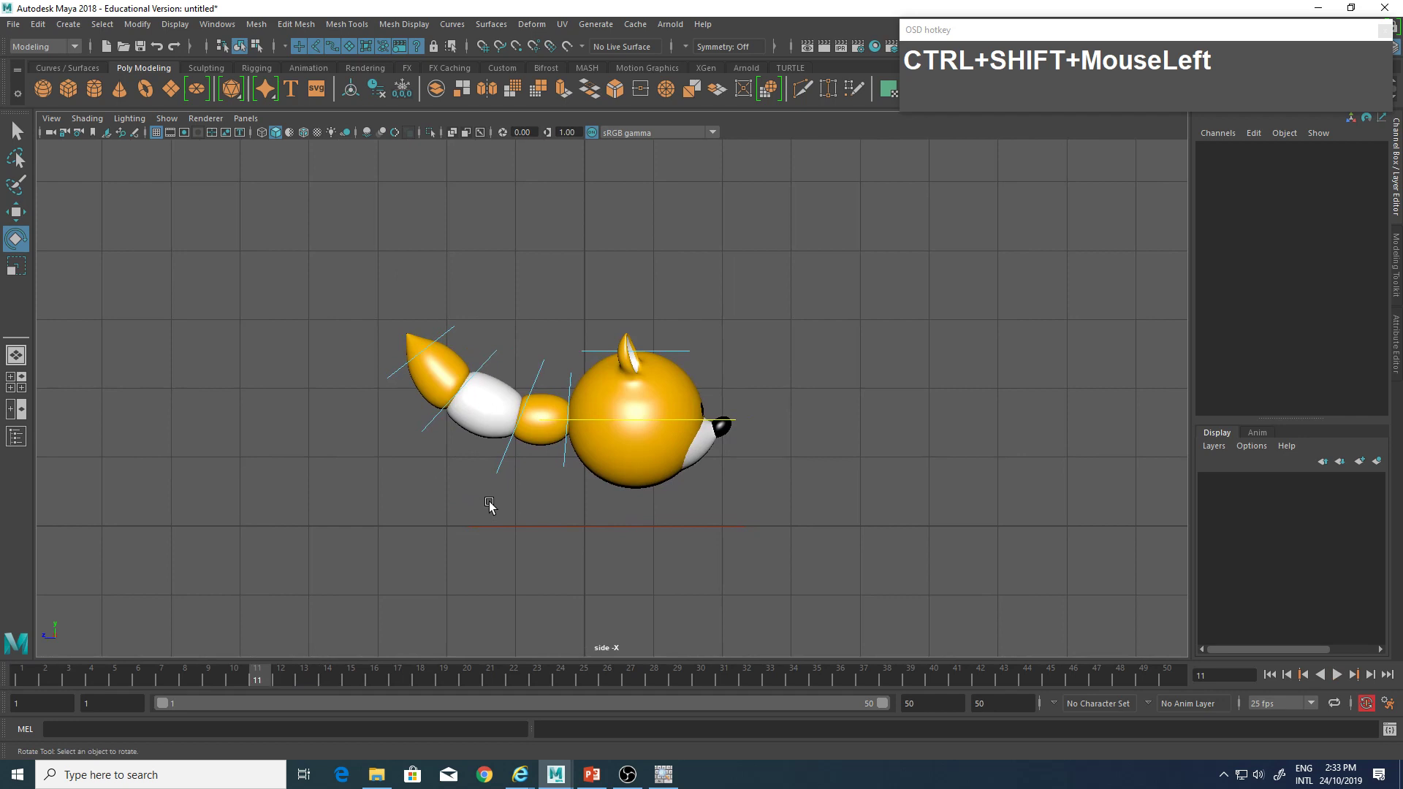
left_click(577, 392)
left_click_drag(596, 349, 539, 360)
left_click(515, 396)
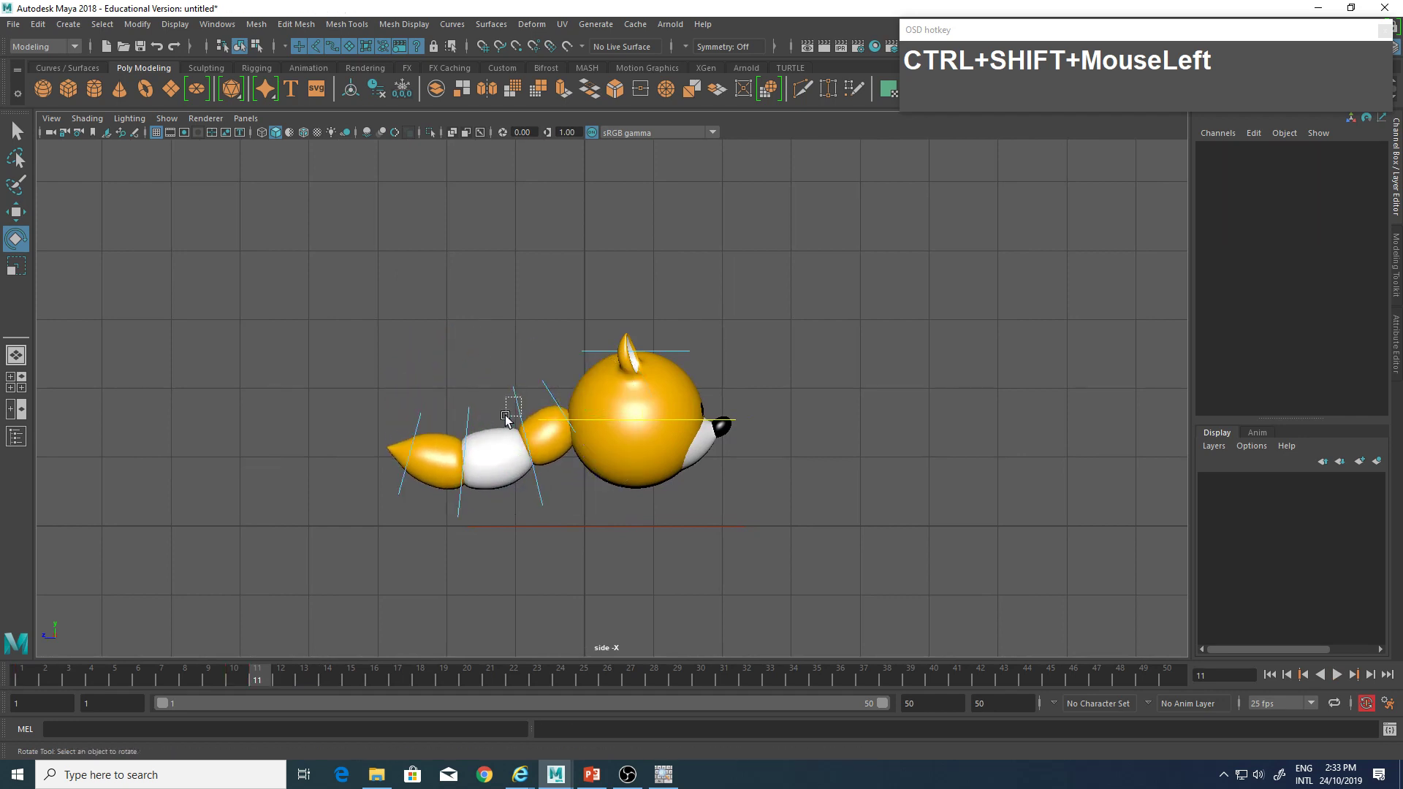
left_click_drag(506, 416, 519, 381)
left_click(461, 347)
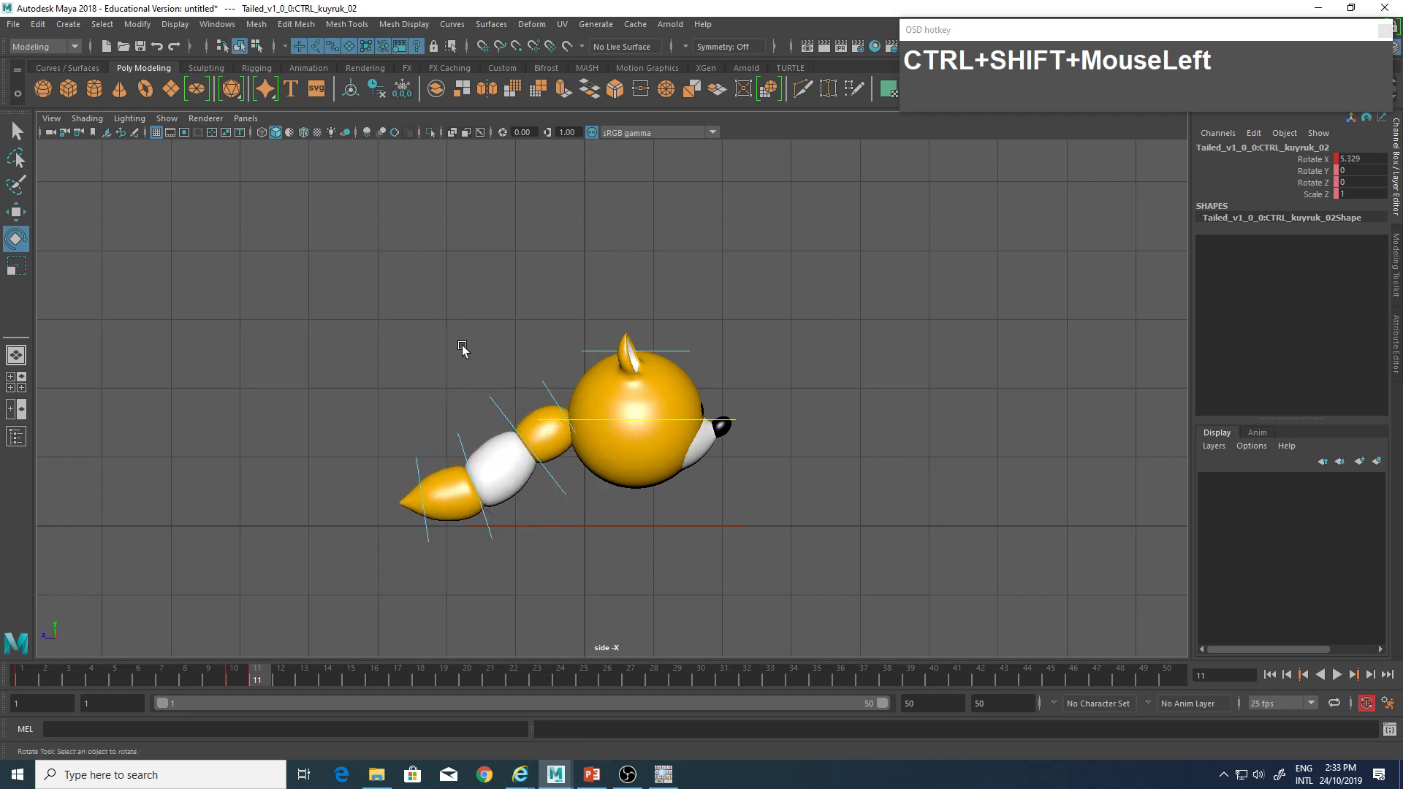
Adjust the rotation of the third tail control slightly in the frame 11 pose.
left_click_drag(468, 431, 392, 492)
left_click(432, 340)
left_click_drag(470, 439, 466, 441)
left_click(526, 356)
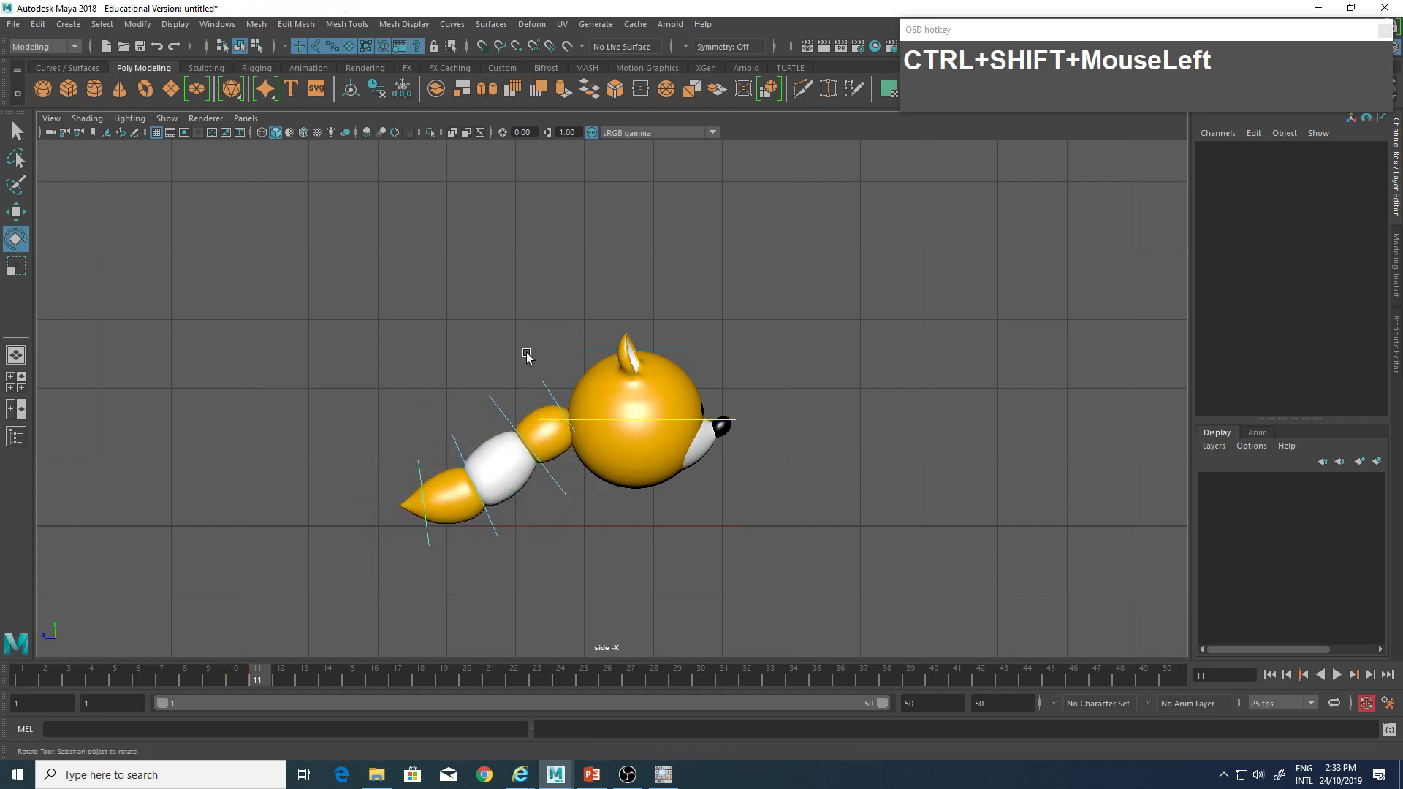
Refine the frame 11 tail pose, rotating the base control to about 36.6 and the third to about -22 degrees on X.
left_click_drag(543, 393, 541, 395)
left_click_drag(575, 349, 570, 345)
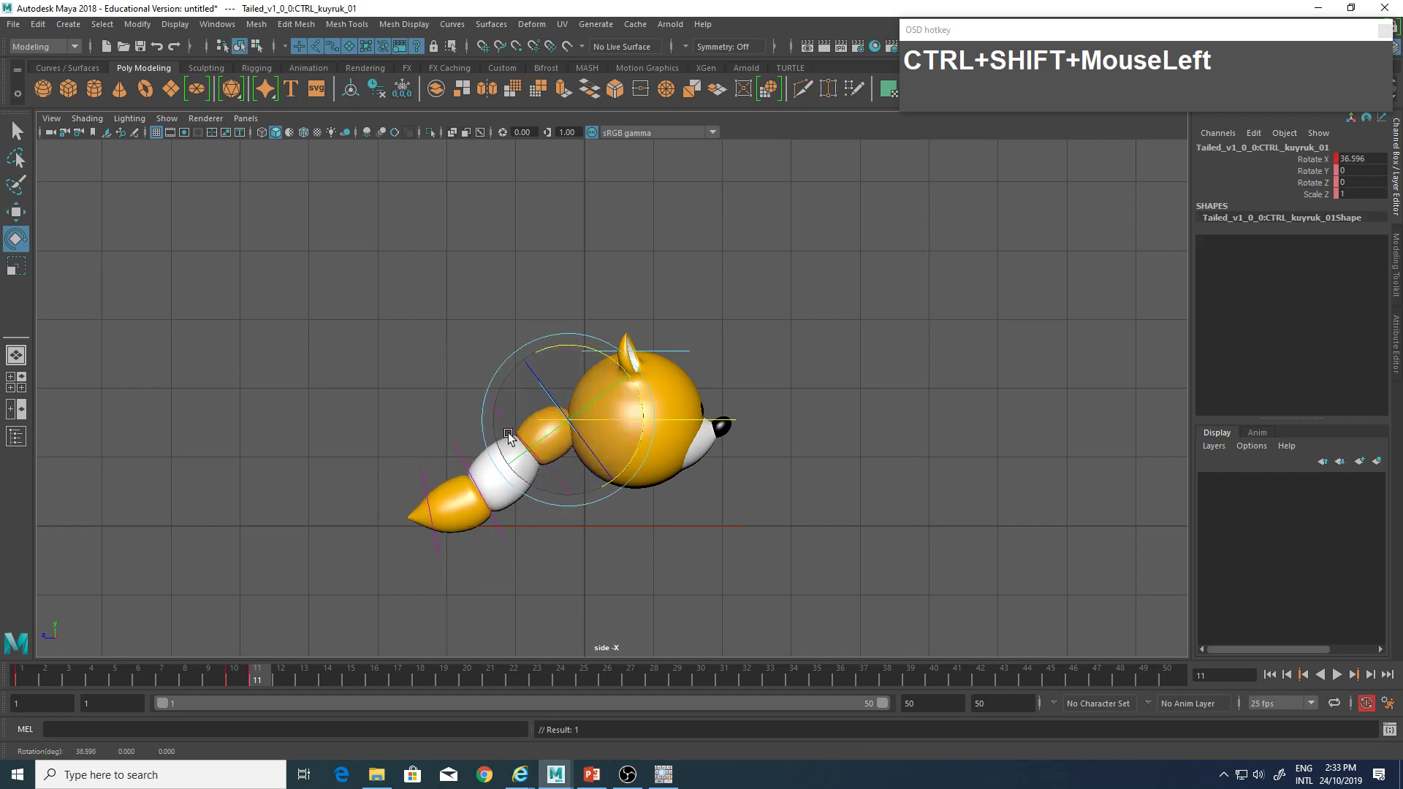
left_click(459, 444)
left_click_drag(510, 418, 516, 433)
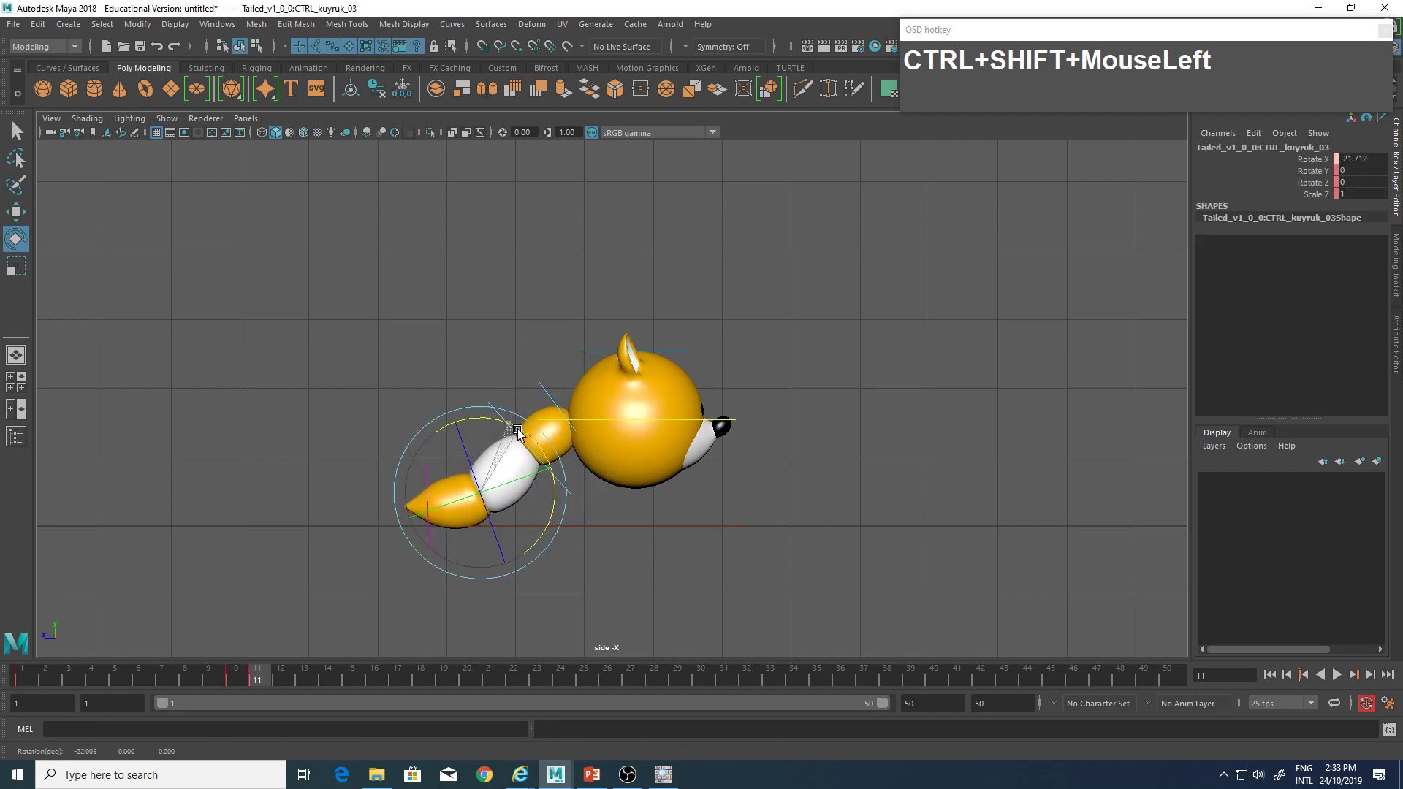
left_click(495, 349)
left_click(512, 412)
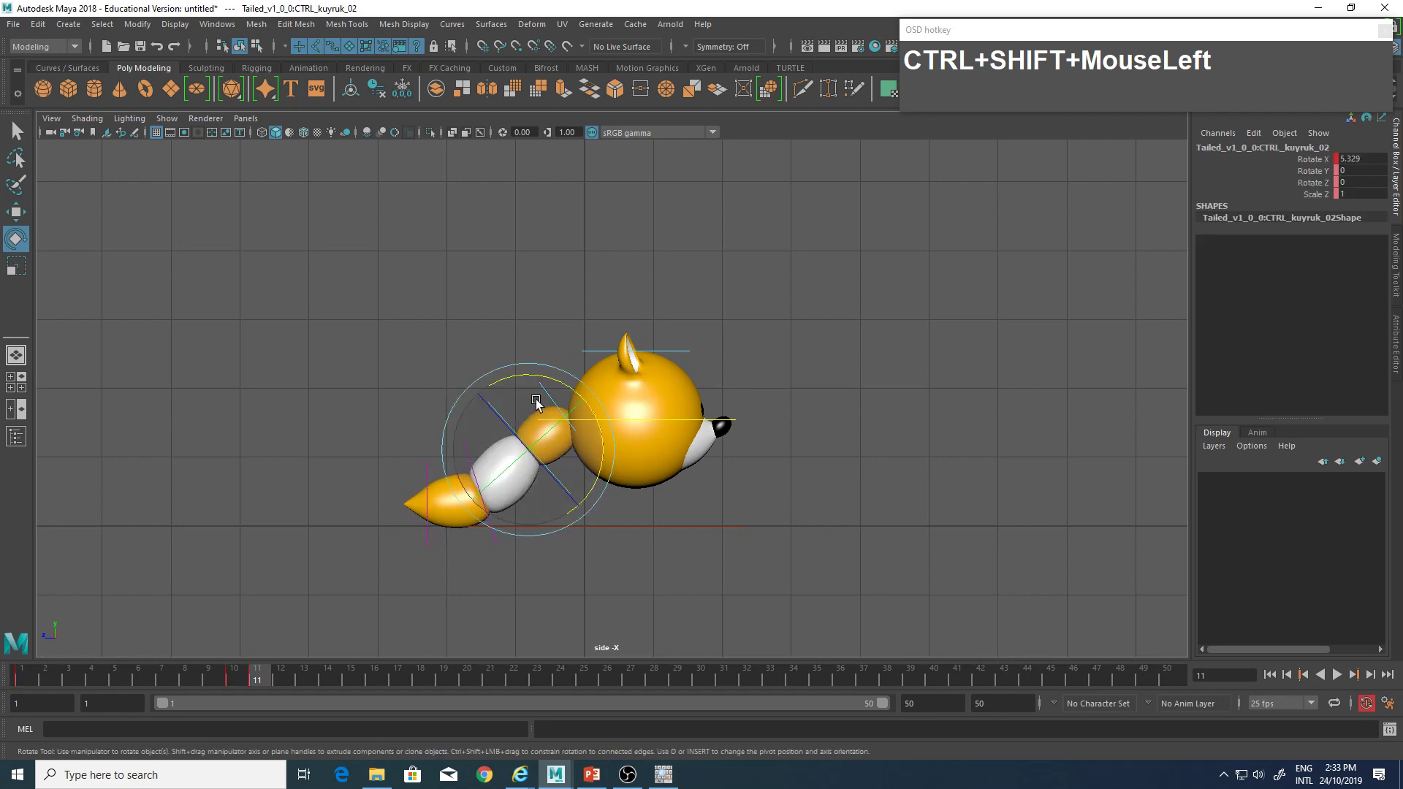
left_click_drag(544, 387, 545, 374)
left_click(612, 450)
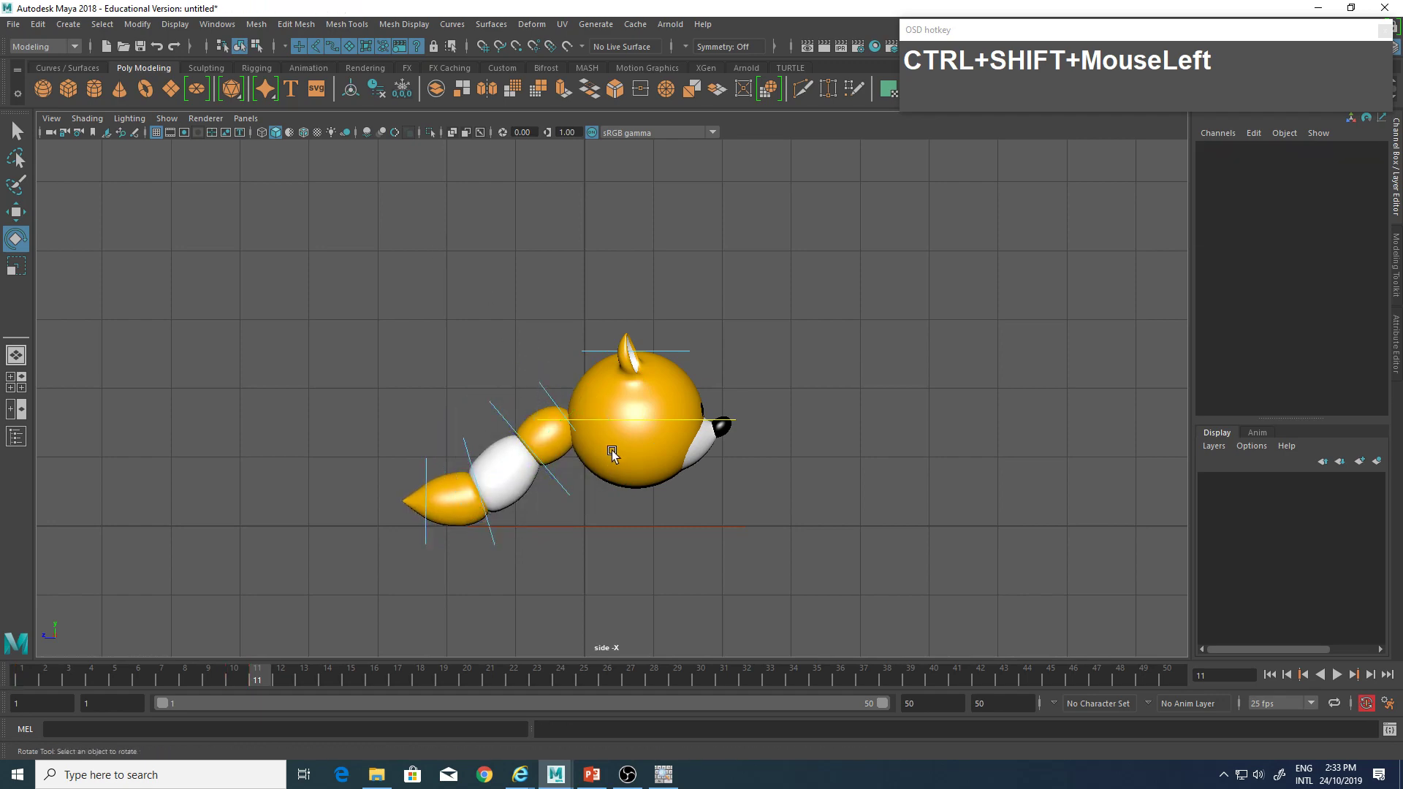
mouse_move(611, 450)
middle_mouse_down("alt")
mouse_move(618, 414)
mouse_move(608, 449)
middle_mouse_up("alt")
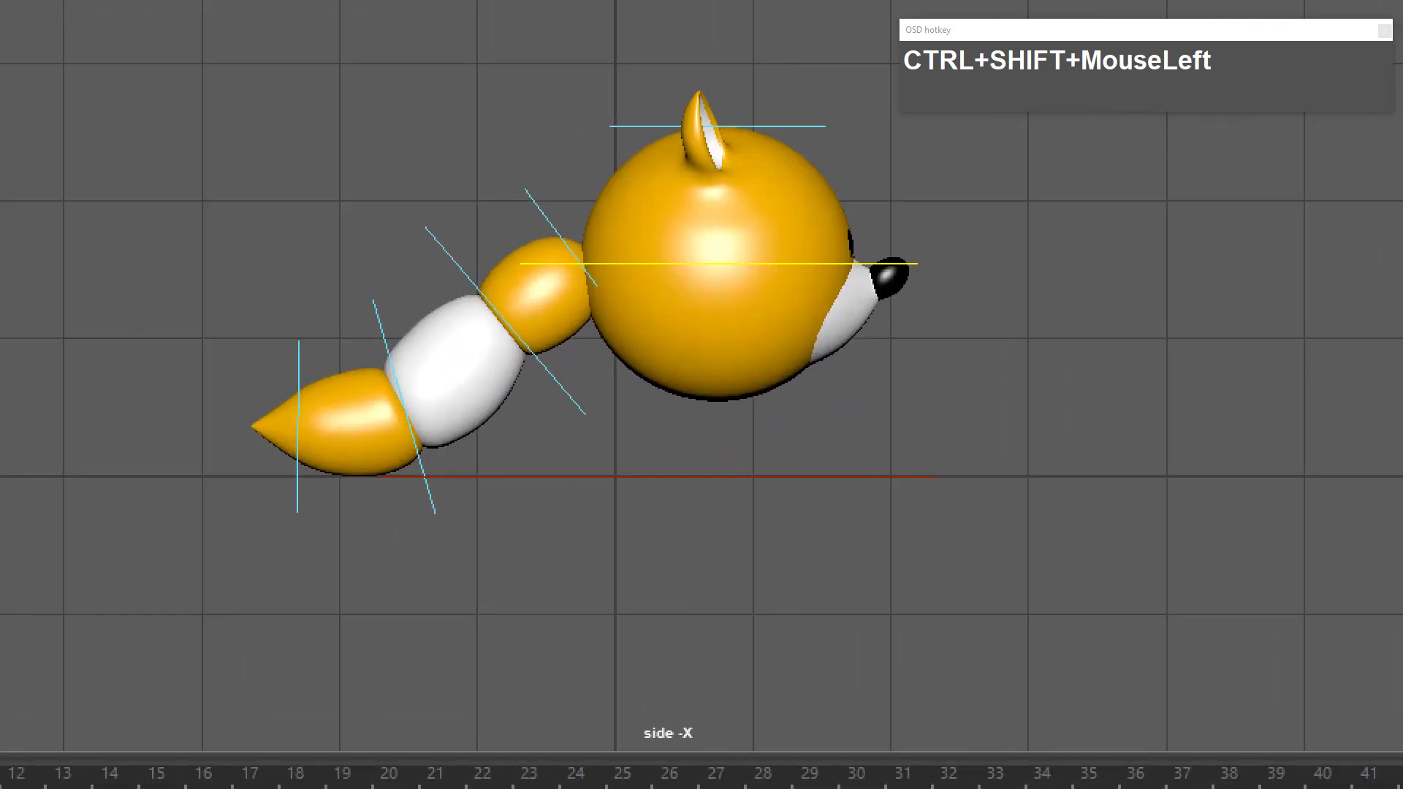
left_click_drag(202, 482, 665, 480, "ctrl+shift")
left_click_drag(363, 488, 297, 661, "ctrl+shift")
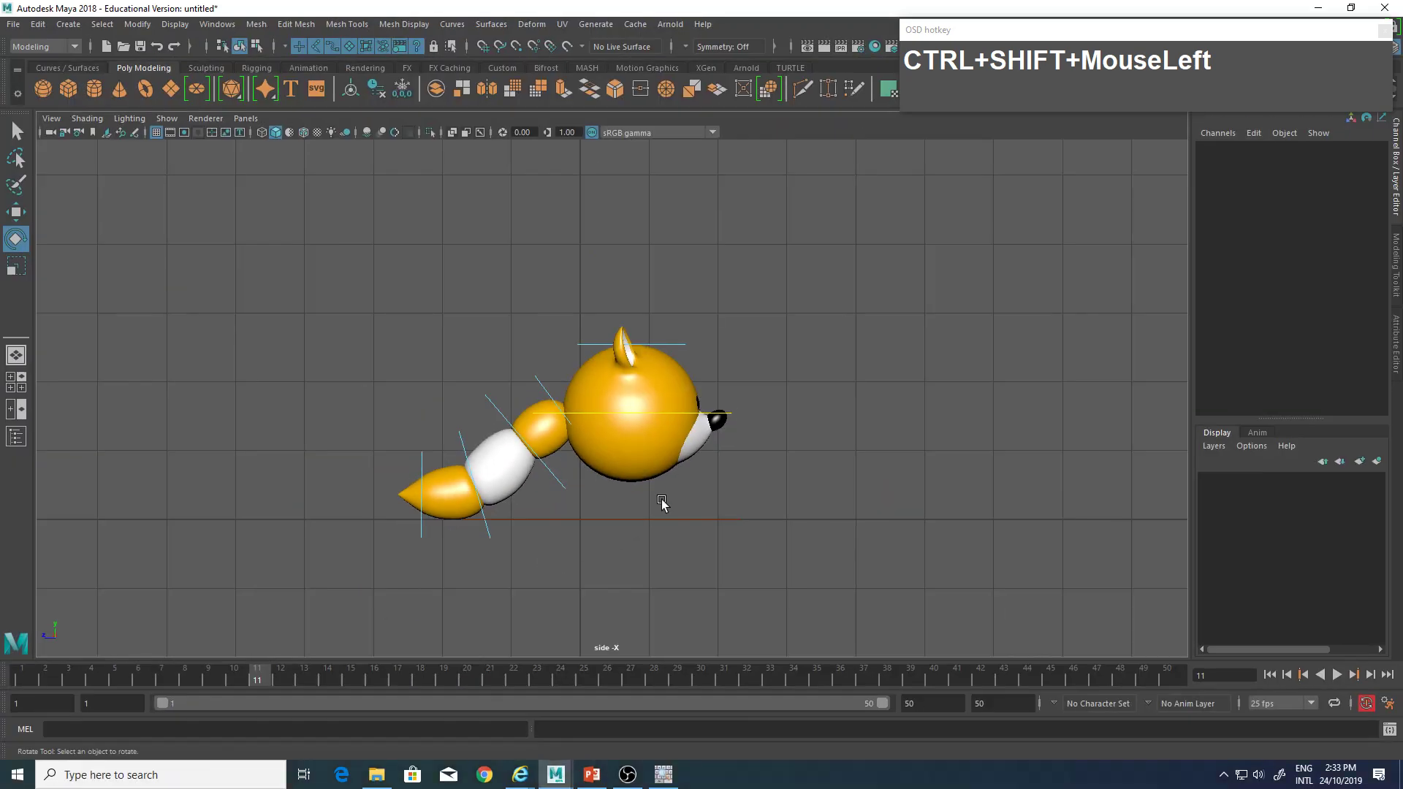
Scrub between frames 10 and 20 to examine how the tail poses follow the first jump.
mouse_move(776, 446)
middle_mouse_down("alt")
mouse_move(326, 471)
mouse_move(466, 422)
middle_mouse_up("alt")
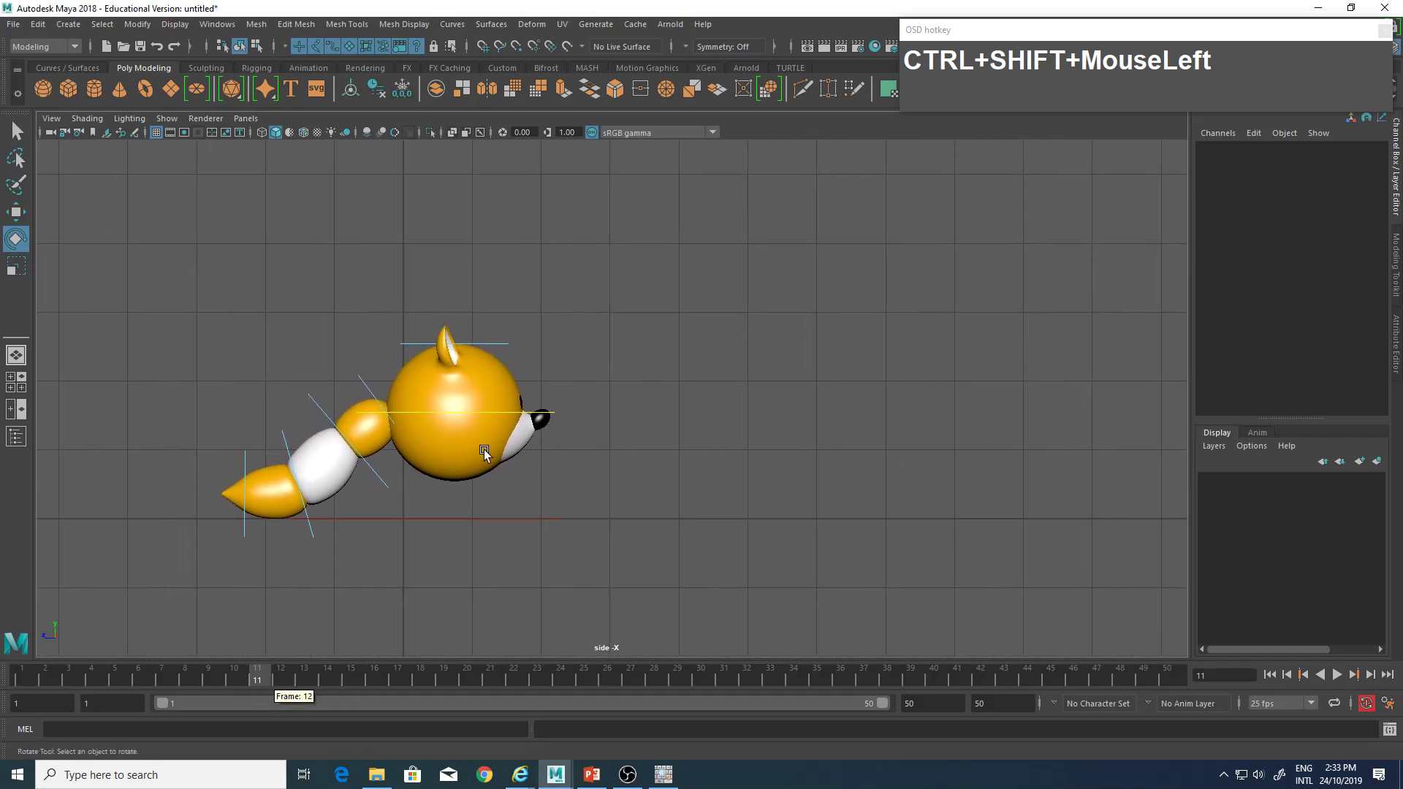
left_click(369, 382)
left_click_drag(266, 684, 471, 691)
middle_click_drag(647, 651, 492, 610, "alt")
left_click_drag(467, 678, 240, 681)
middle_click_drag(393, 516, 574, 525, "alt")
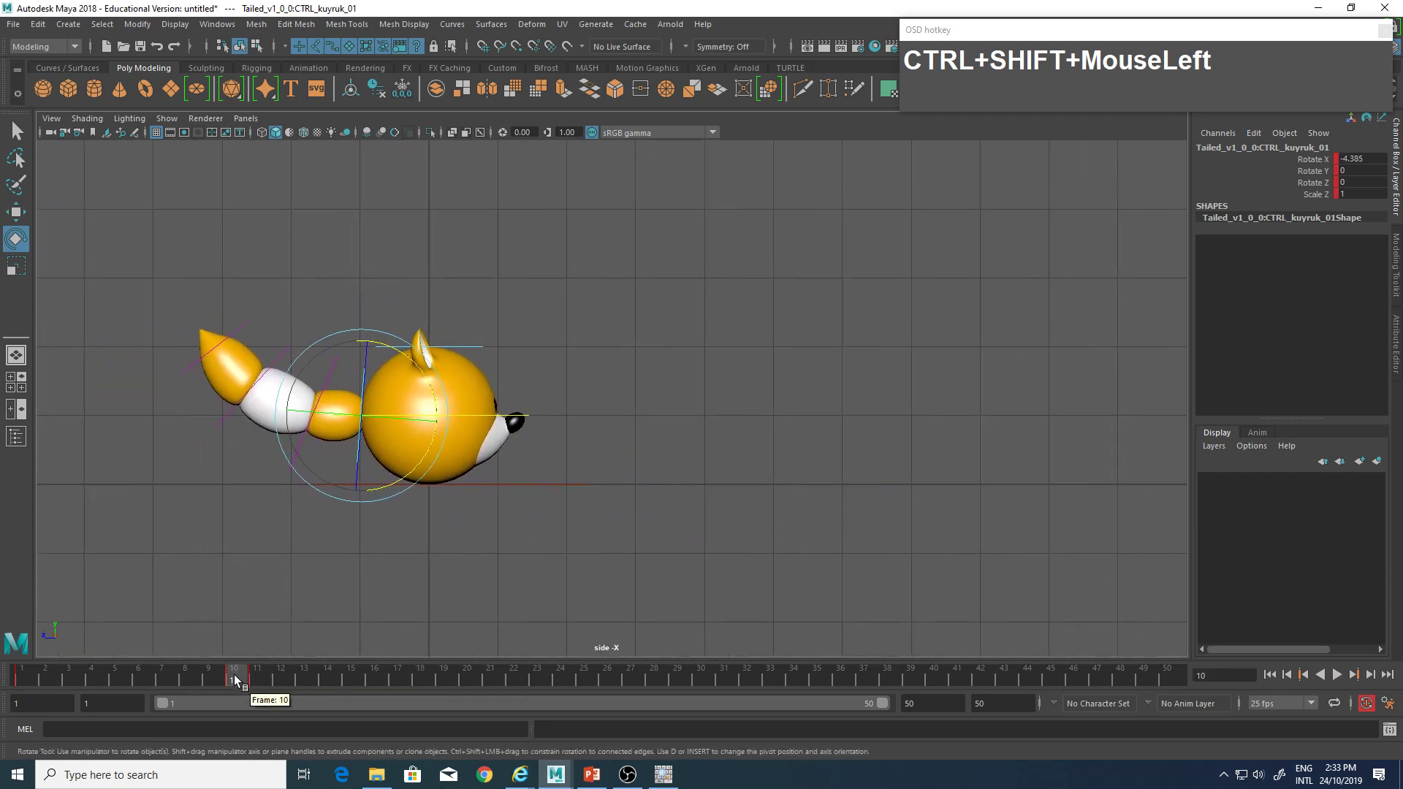
mouse_move(234, 678)
left_mouse_down()
mouse_move(469, 683)
mouse_move(231, 690)
left_mouse_up()
left_click(298, 261)
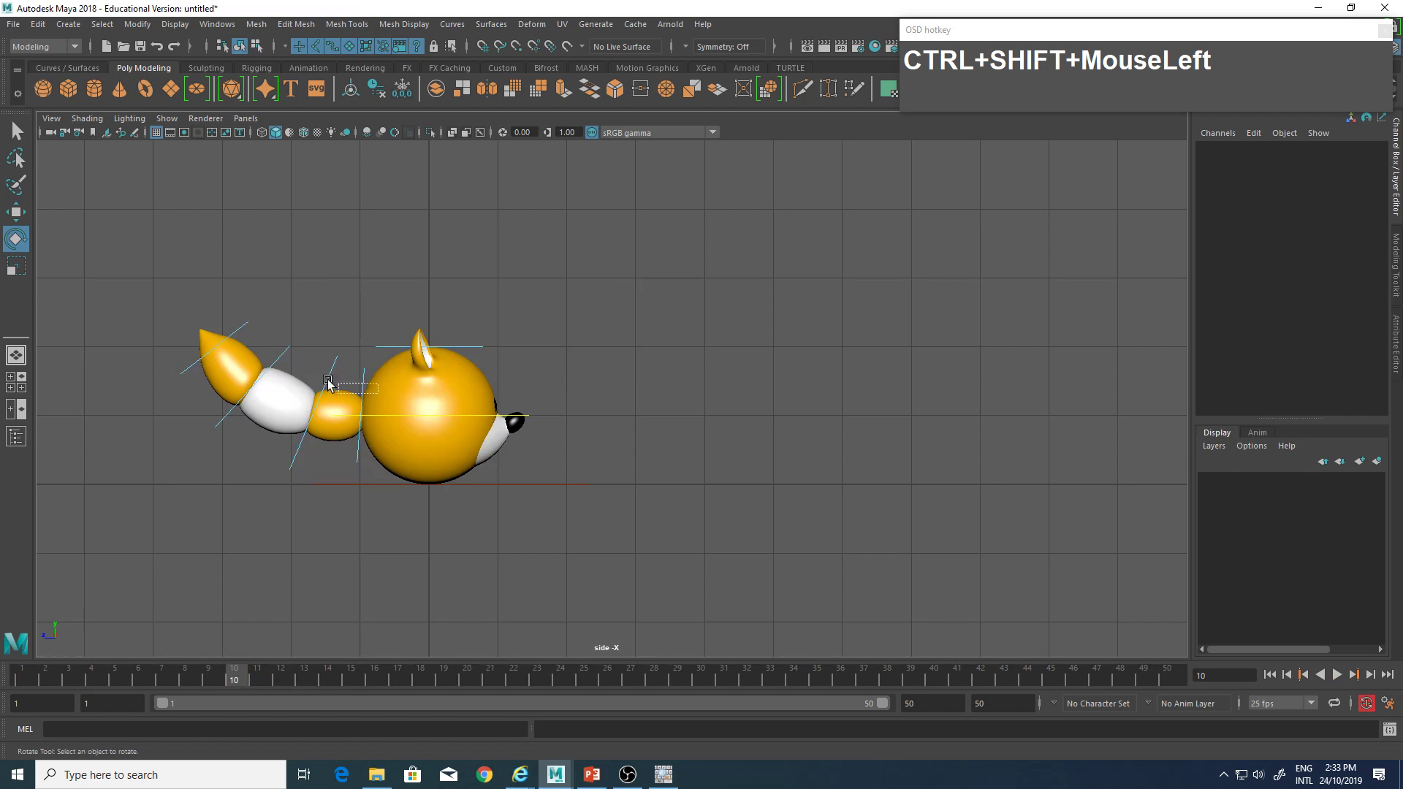
Select all four tail controls at frame 10, copy their pose to frame 20 and key it there.
left_click_drag(328, 383, 328, 382, "ctrl+shift")
key("q")
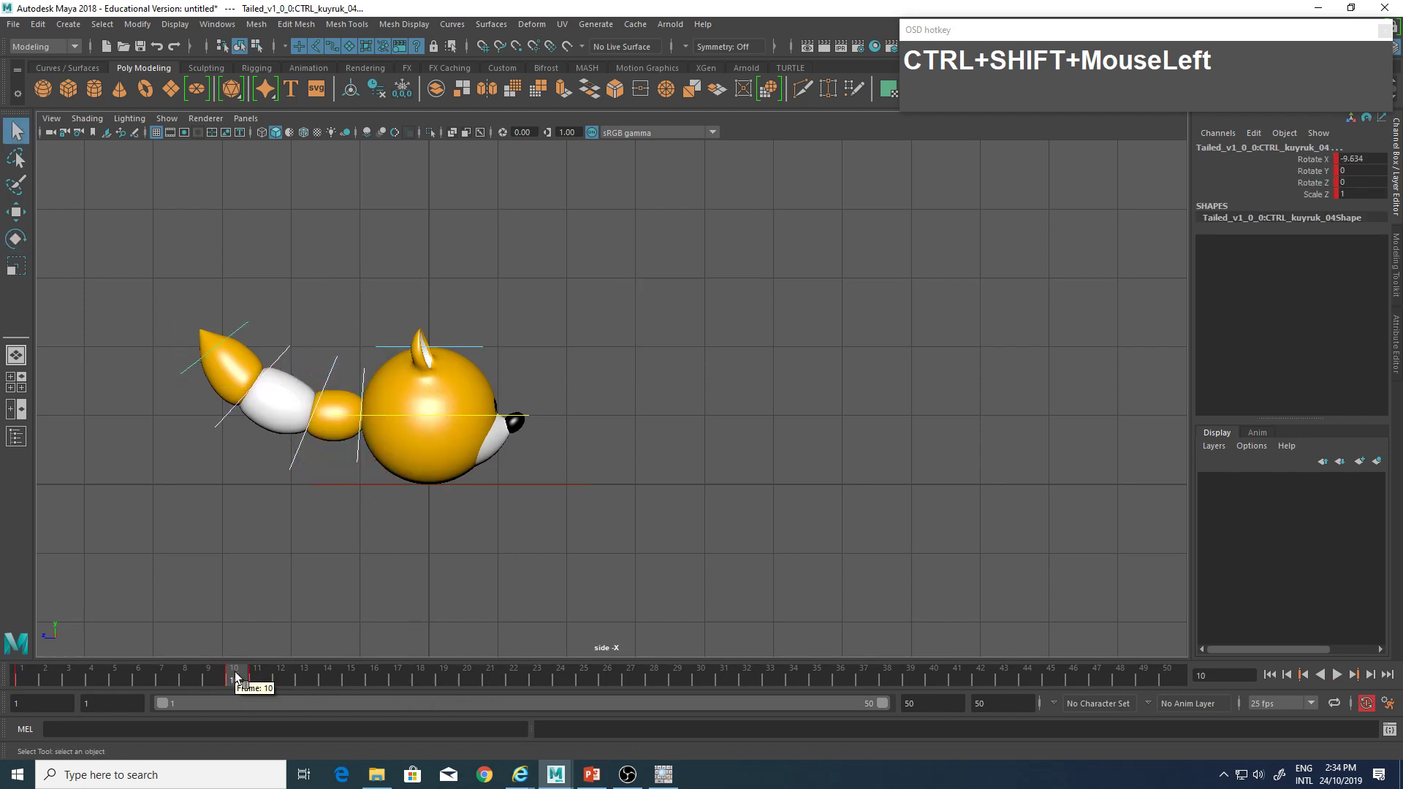
mouse_move(235, 678)
left_mouse_down()
mouse_move(548, 676)
mouse_move(146, 686)
mouse_move(470, 678)
mouse_move(188, 679)
mouse_move(235, 683)
left_mouse_up()
left_click(269, 680)
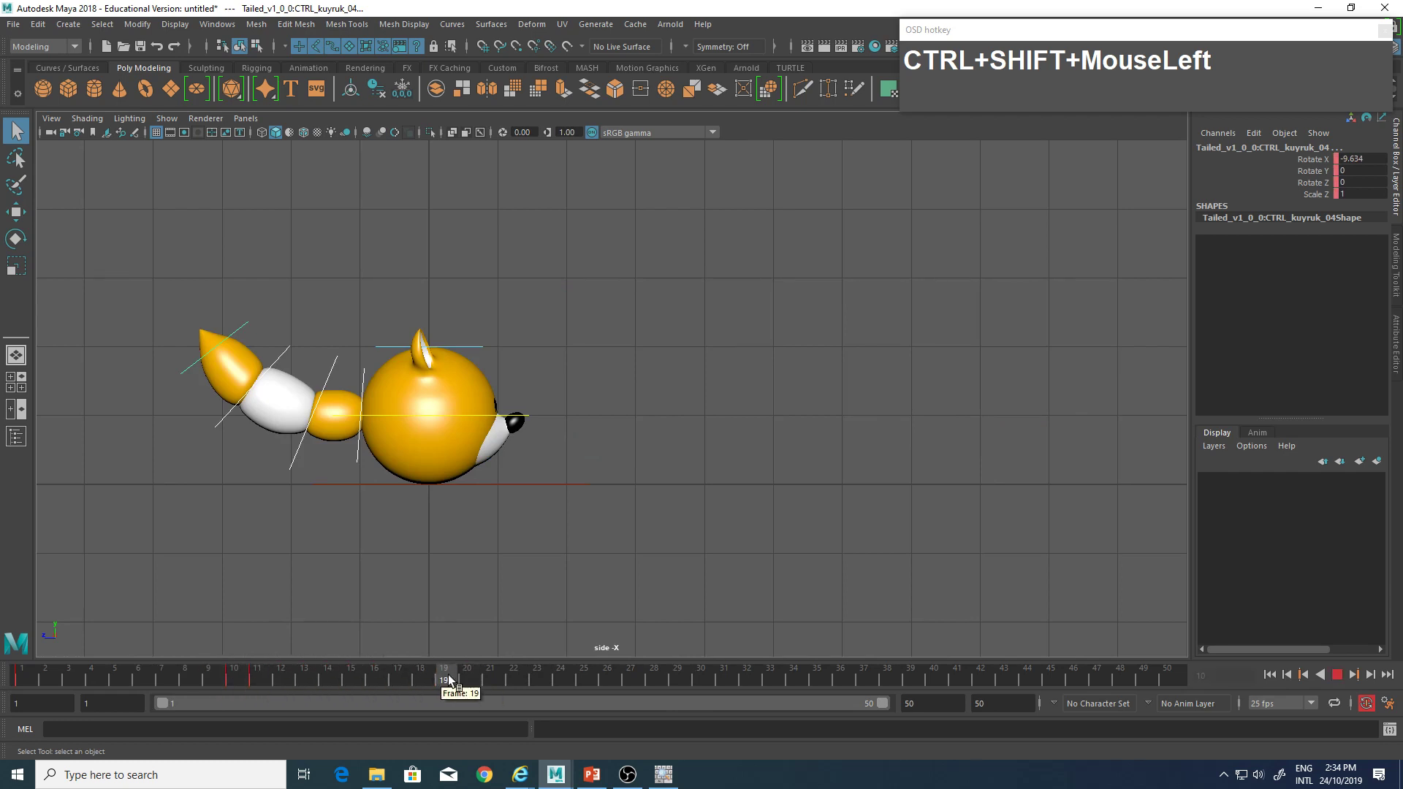
left_click(264, 673)
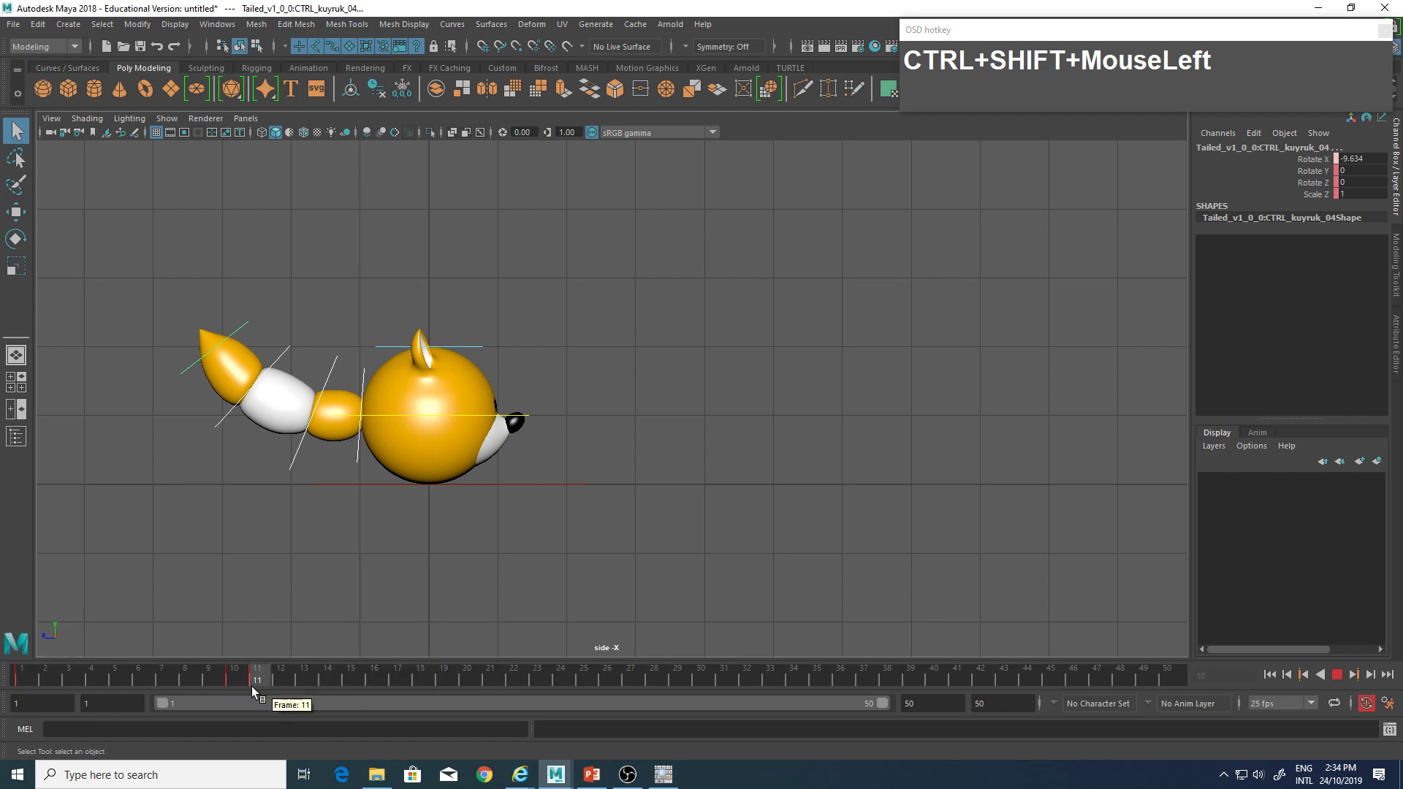
left_click(236, 680)
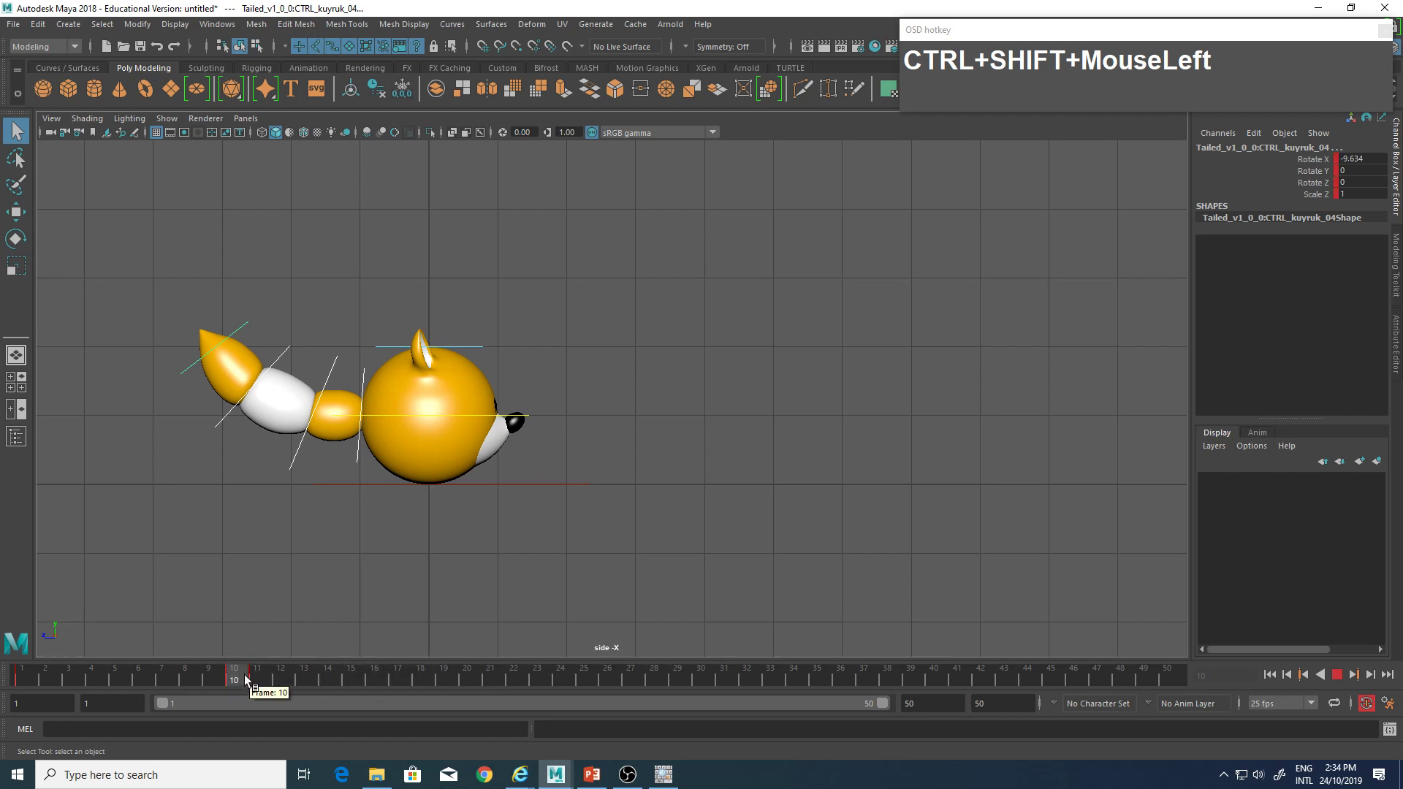
left_click_drag(246, 680, 459, 684)
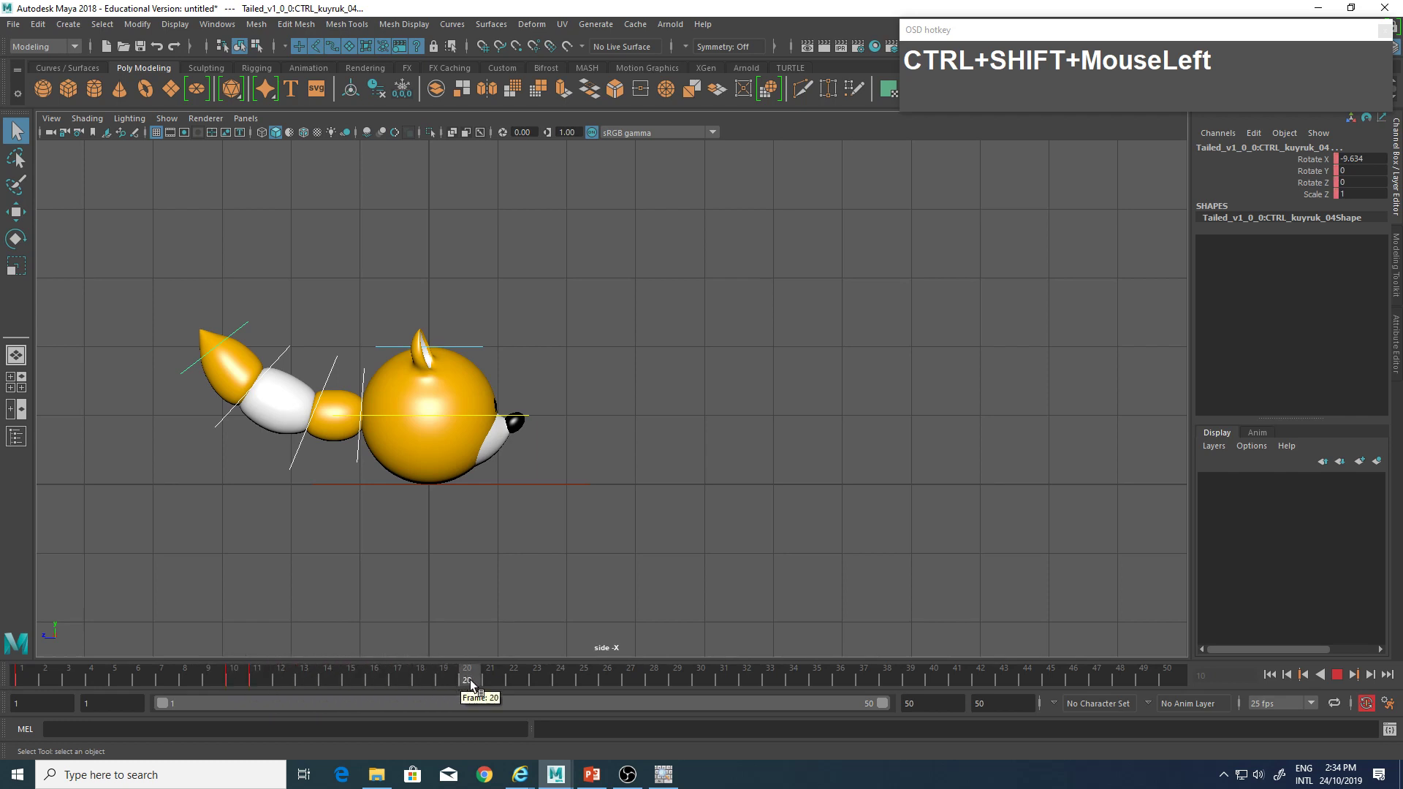
middle_click_drag(484, 553, 783, 555, "alt")
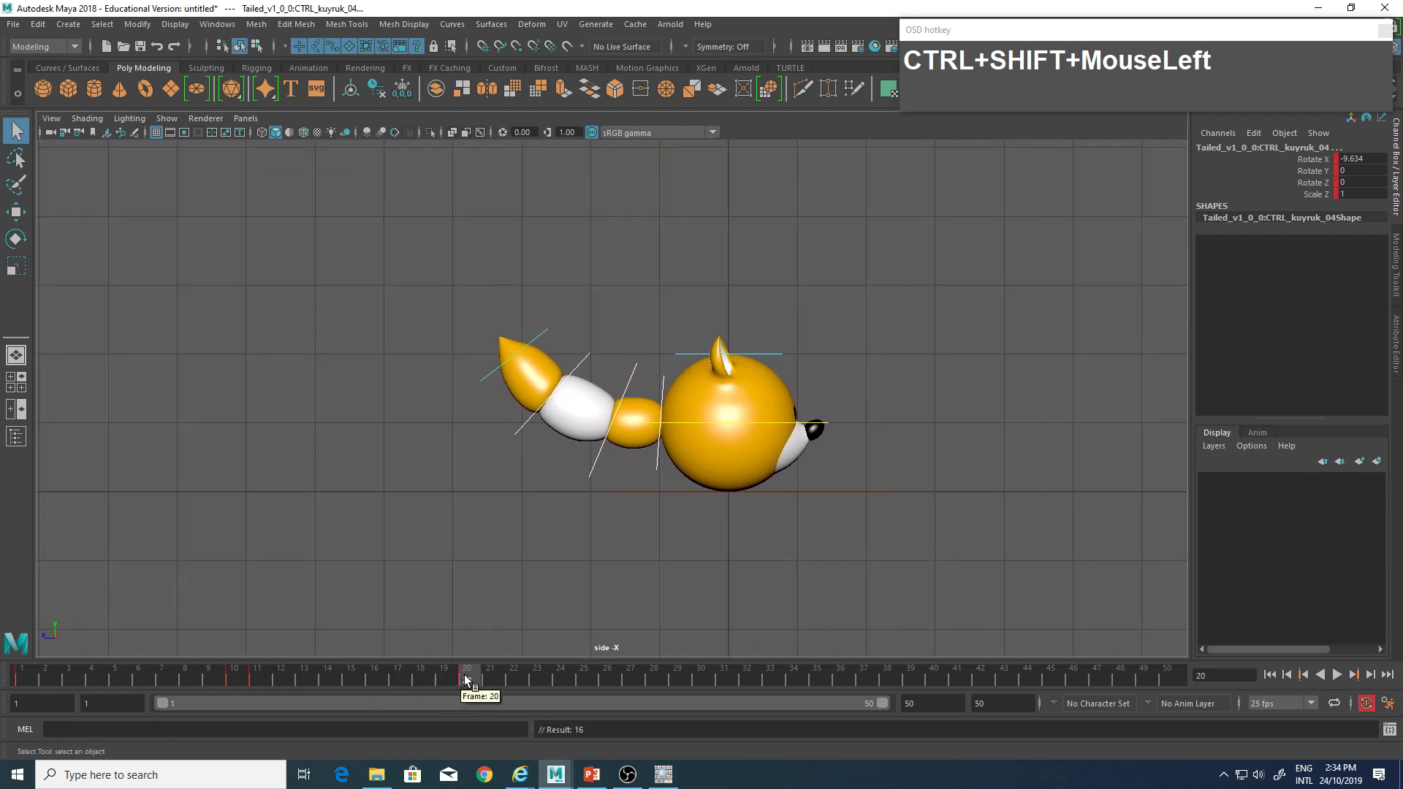
Scrub back to frame 14 and consult the Frame 13 (Overlap) pose on the PowerPoint reference slide, then return to Maya.
left_click_drag(462, 679, 349, 678)
middle_click_drag(558, 493, 364, 485, "alt")
mouse_move(341, 672)
left_mouse_down()
mouse_move(351, 680)
mouse_move(335, 683)
left_mouse_up()
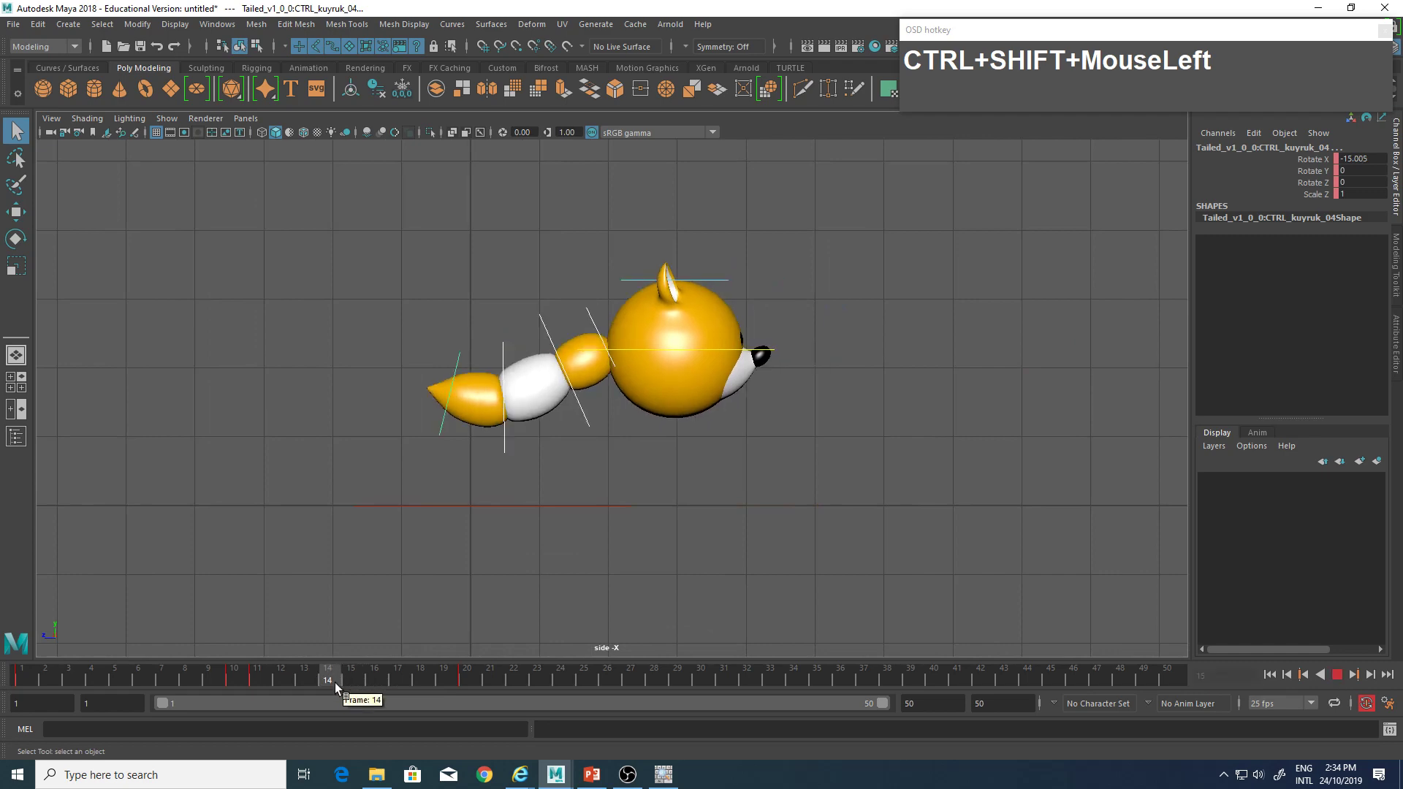
mouse_move(611, 486)
middle_mouse_down("alt")
mouse_move(568, 523)
mouse_move(588, 497)
middle_mouse_up("alt")
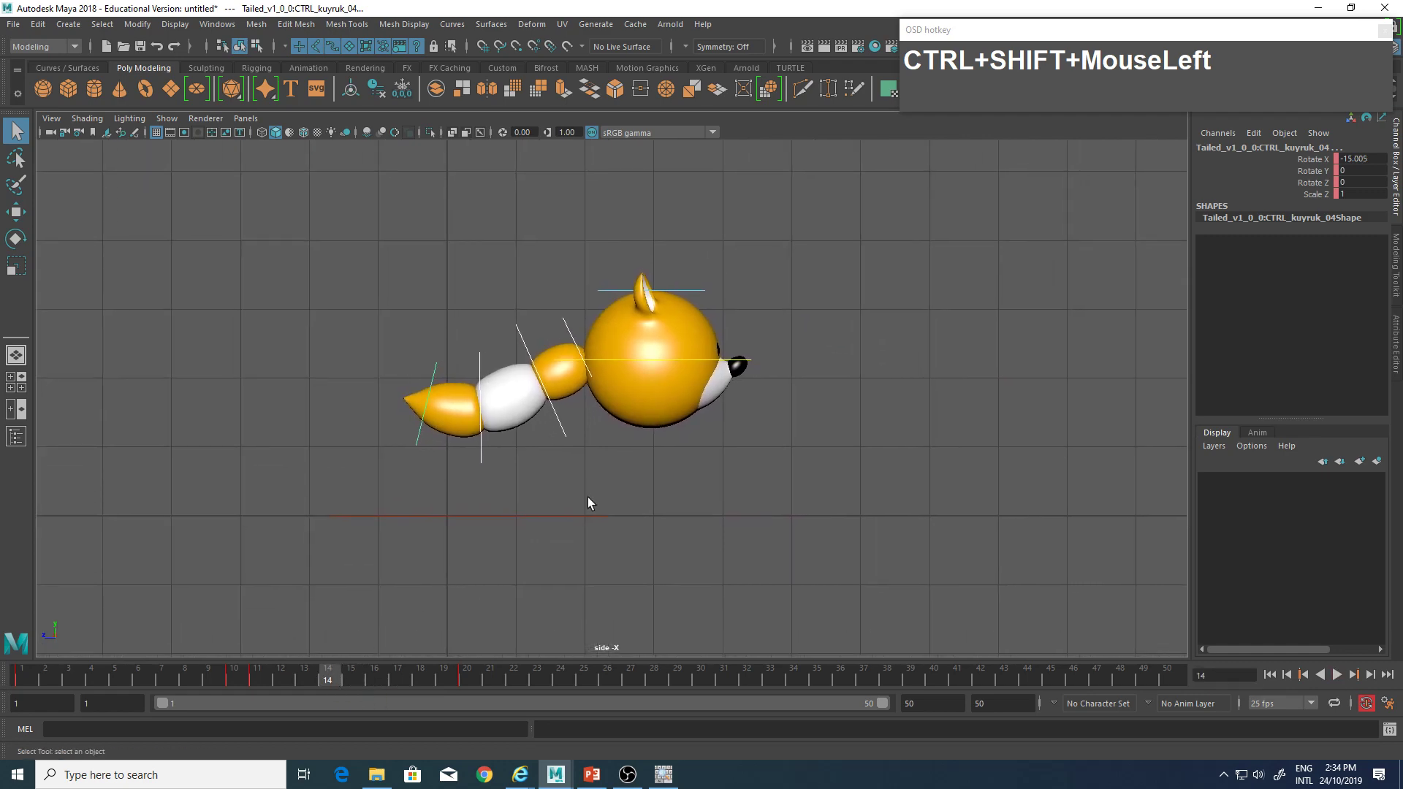
key("alt+Tab")
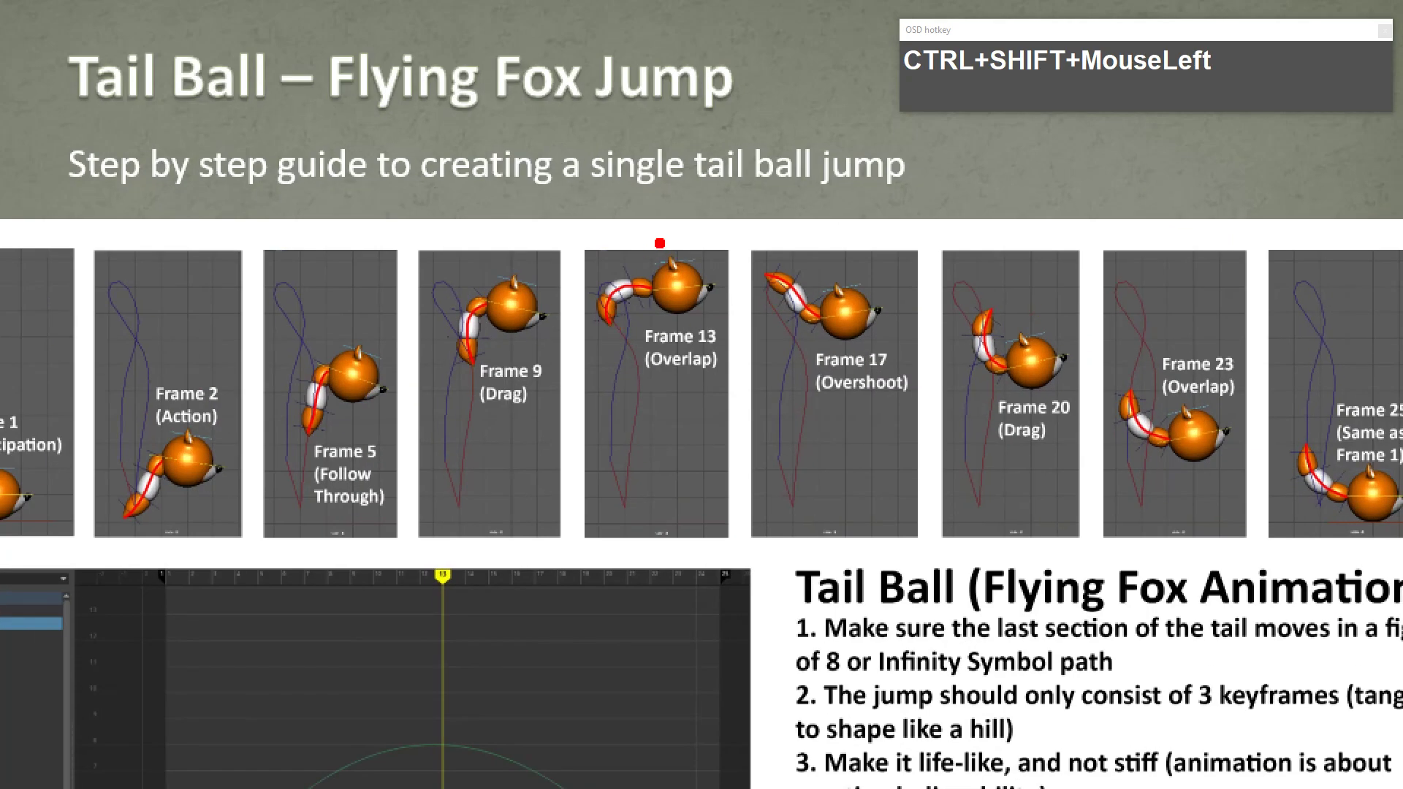
mouse_move(660, 244)
left_mouse_down()
mouse_move(606, 427)
mouse_move(613, 195)
mouse_move(471, 95)
left_mouse_up()
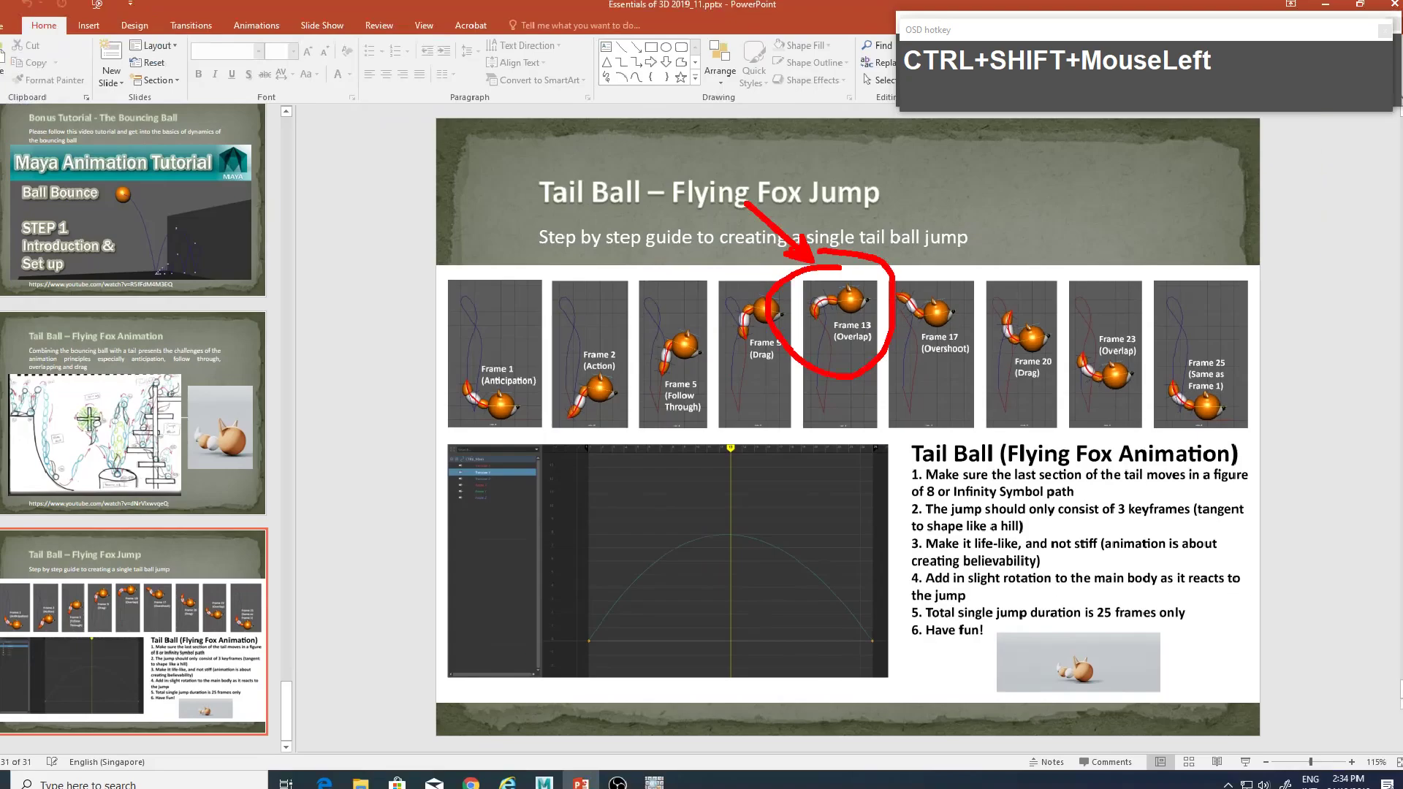
key("Escape")
key("alt+Tab")
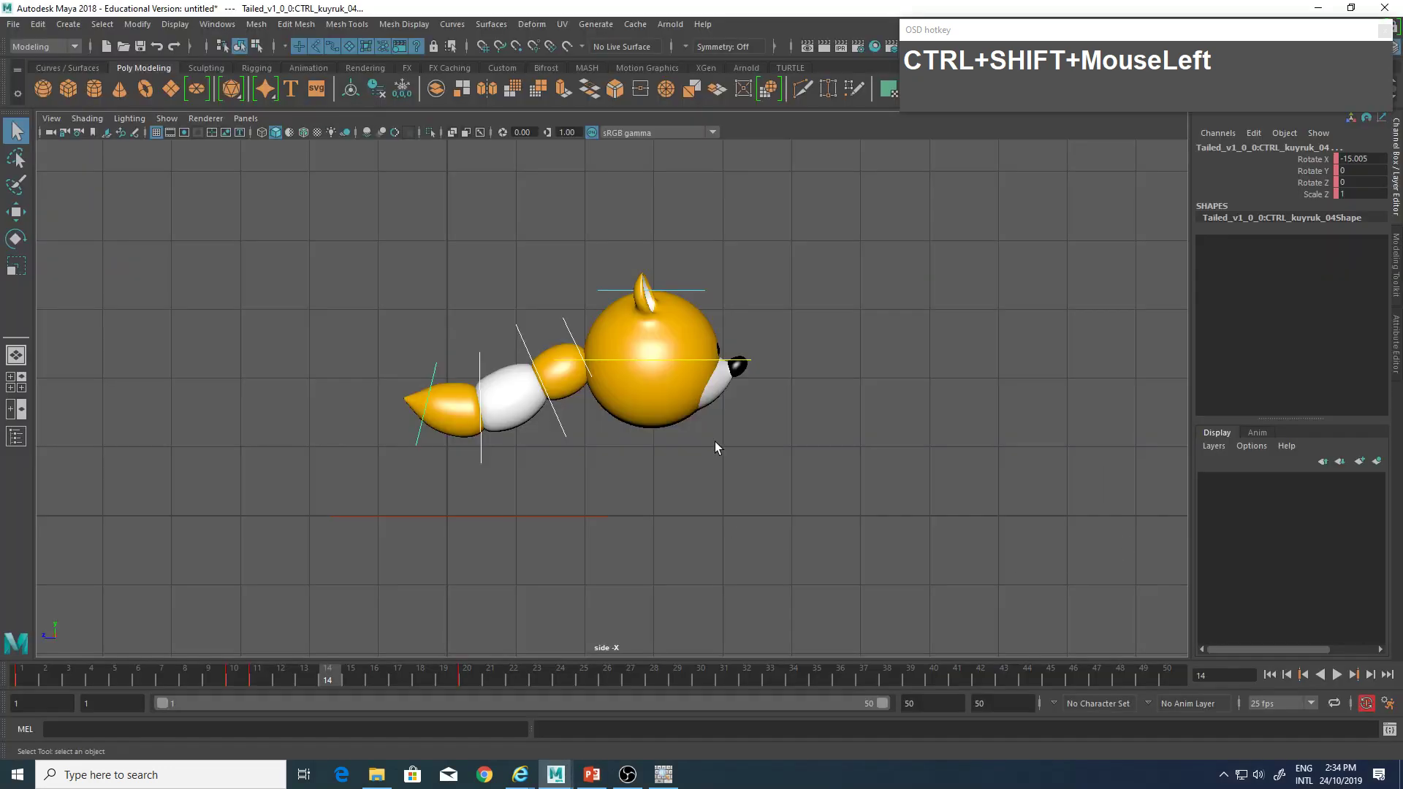
At frame 14, lift the tail from its base and curl the tip control to about -1.1 degrees on X.
middle_click_drag(529, 293, 519, 384, "alt")
scroll(494, 396, "up", 1)
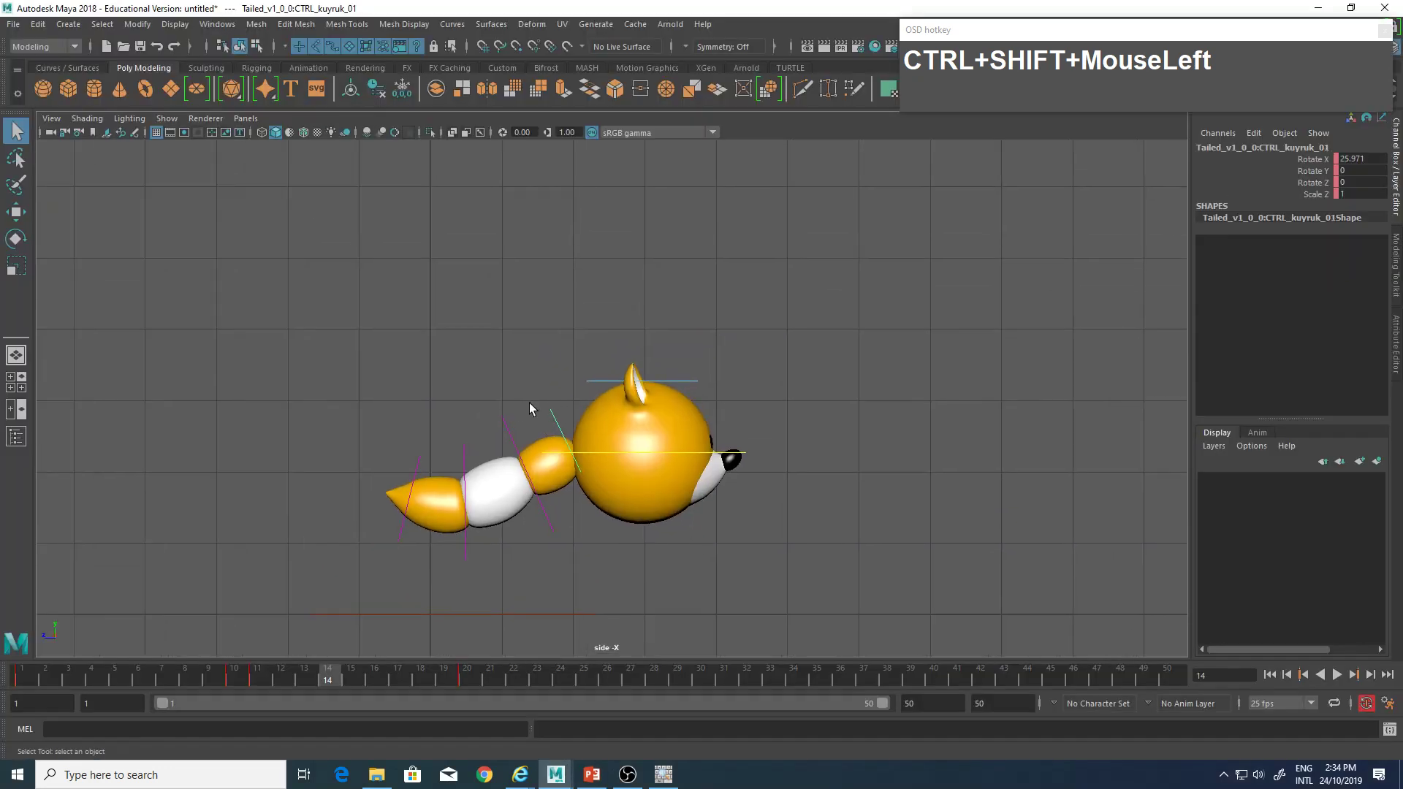
key("e")
left_click_drag(577, 378, 536, 373)
left_click(536, 291)
left_click(527, 269)
left_click_drag(478, 408, 467, 358)
left_click(480, 298)
left_click_drag(415, 483, 434, 512)
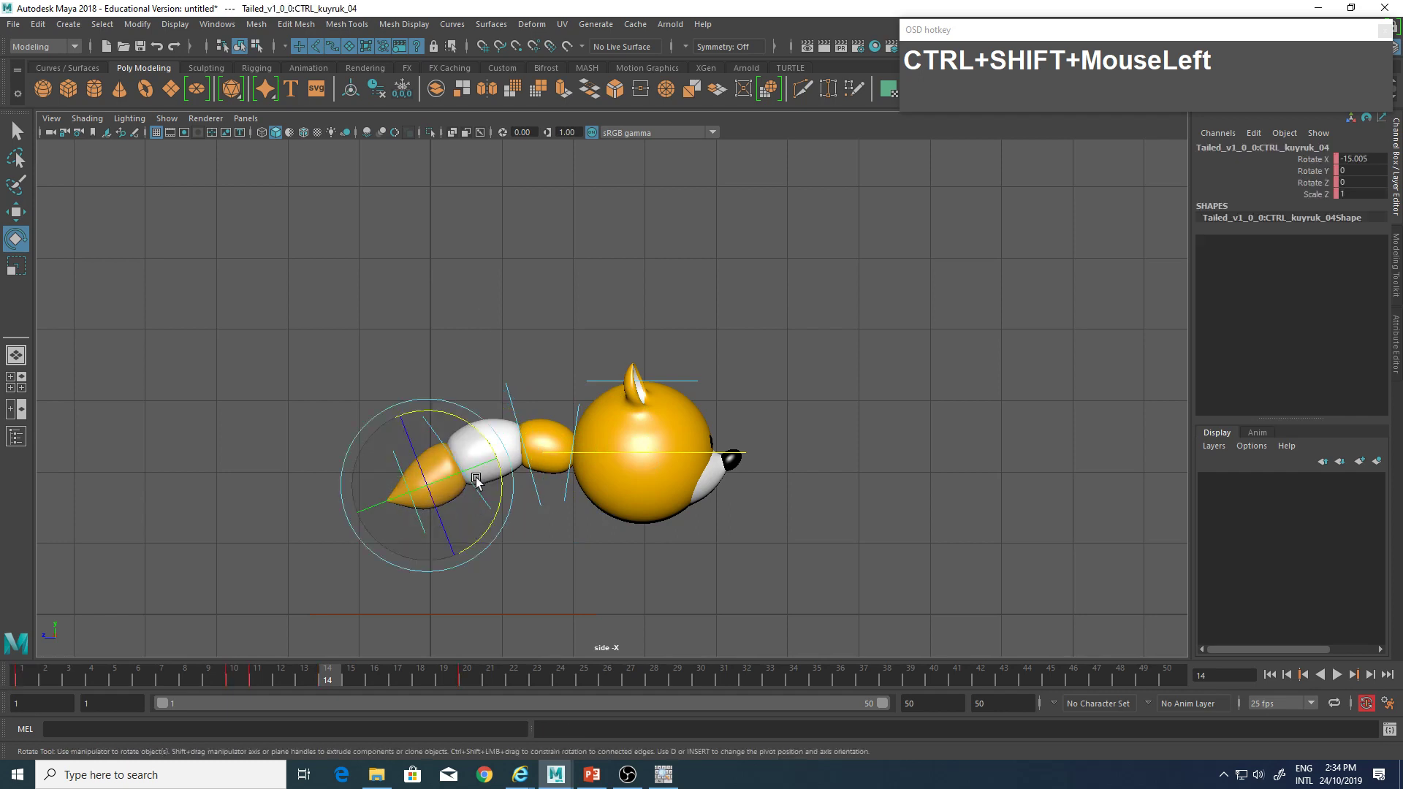
left_click_drag(466, 420, 448, 407)
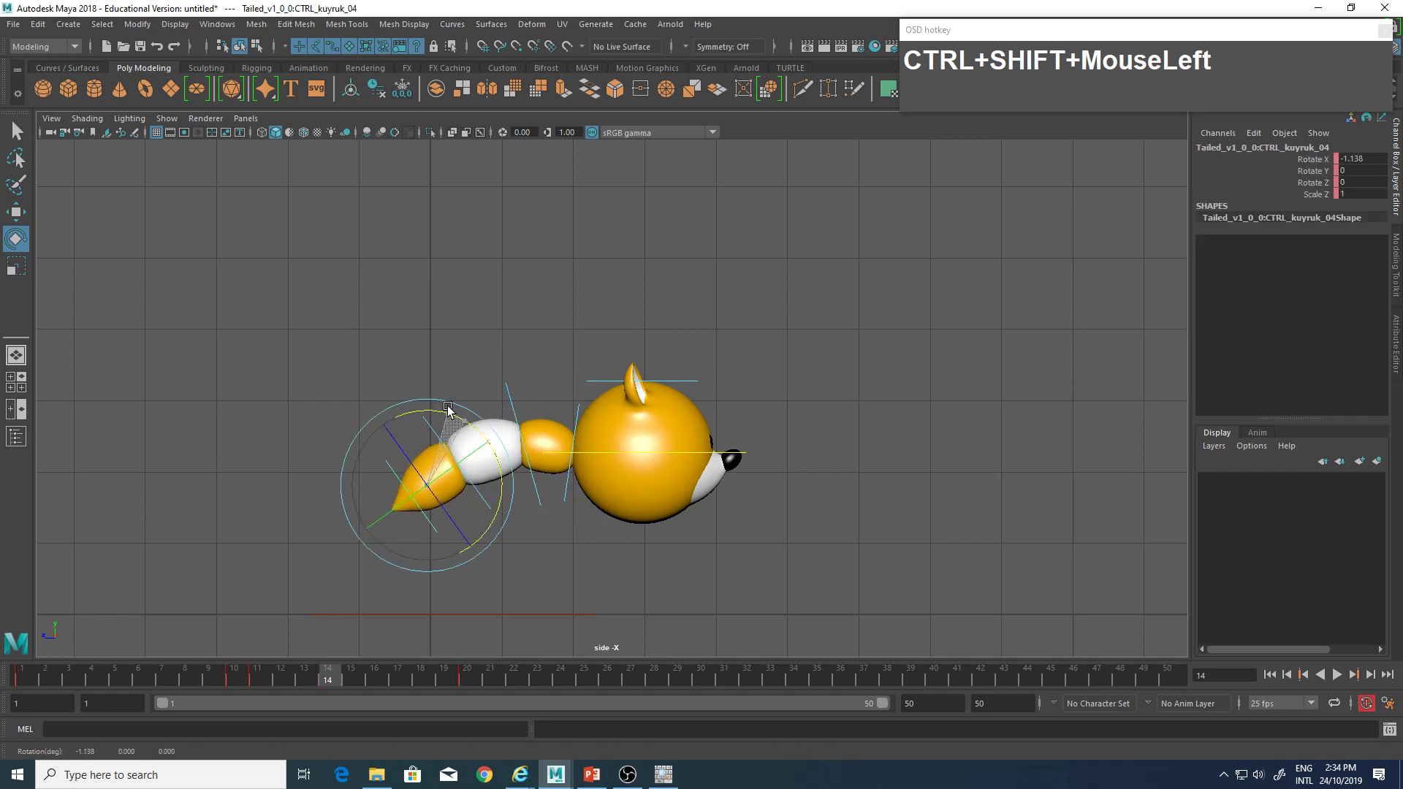
left_click(478, 310)
Strengthen the frame 14 arch by rotating the base tail control to about -21.9 degrees on X and bending the second control downward.
left_click_drag(573, 402, 621, 401)
left_click(551, 304)
left_click_drag(542, 380, 516, 405)
left_click_drag(563, 358, 556, 359)
left_click(536, 273)
middle_click_drag(557, 549, 547, 480, "alt")
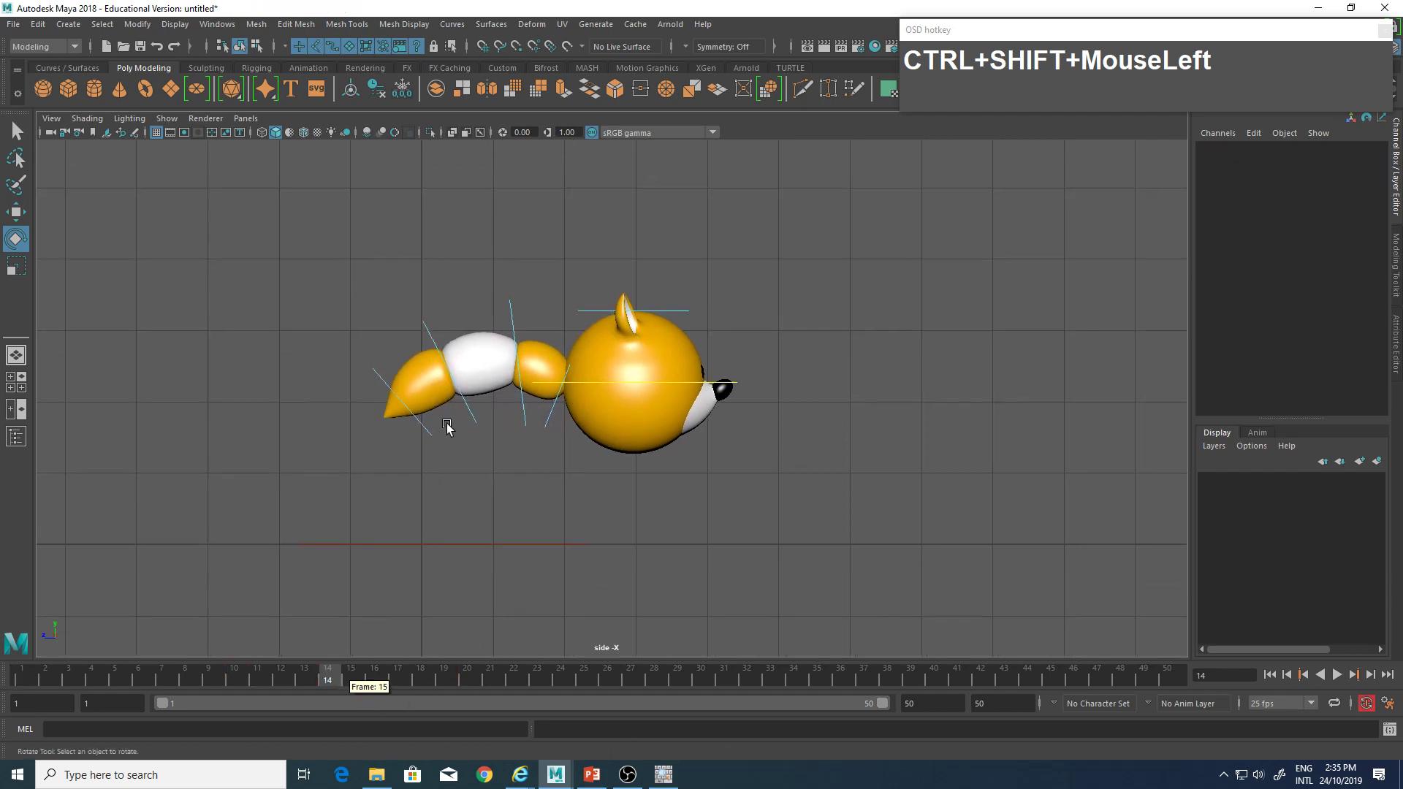
Scrub back to frame 12 and compare its tail with the Frame 2 (Action) and Frame 5 (Follow Through) poses on the PowerPoint slide.
left_click(553, 416)
left_click_drag(372, 668, 287, 683)
middle_click_drag(439, 562, 517, 529, "alt")
left_click(713, 479)
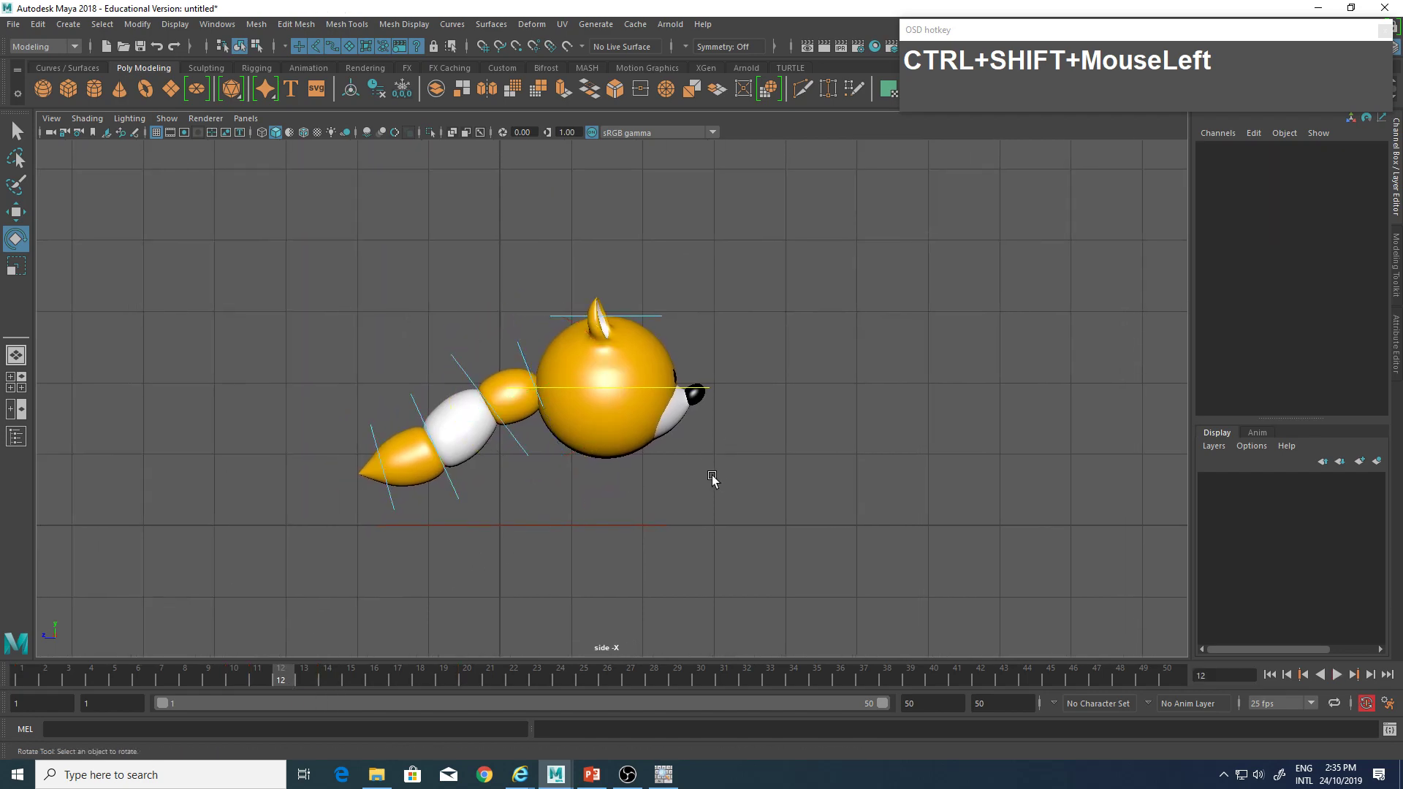
key("alt+Tab")
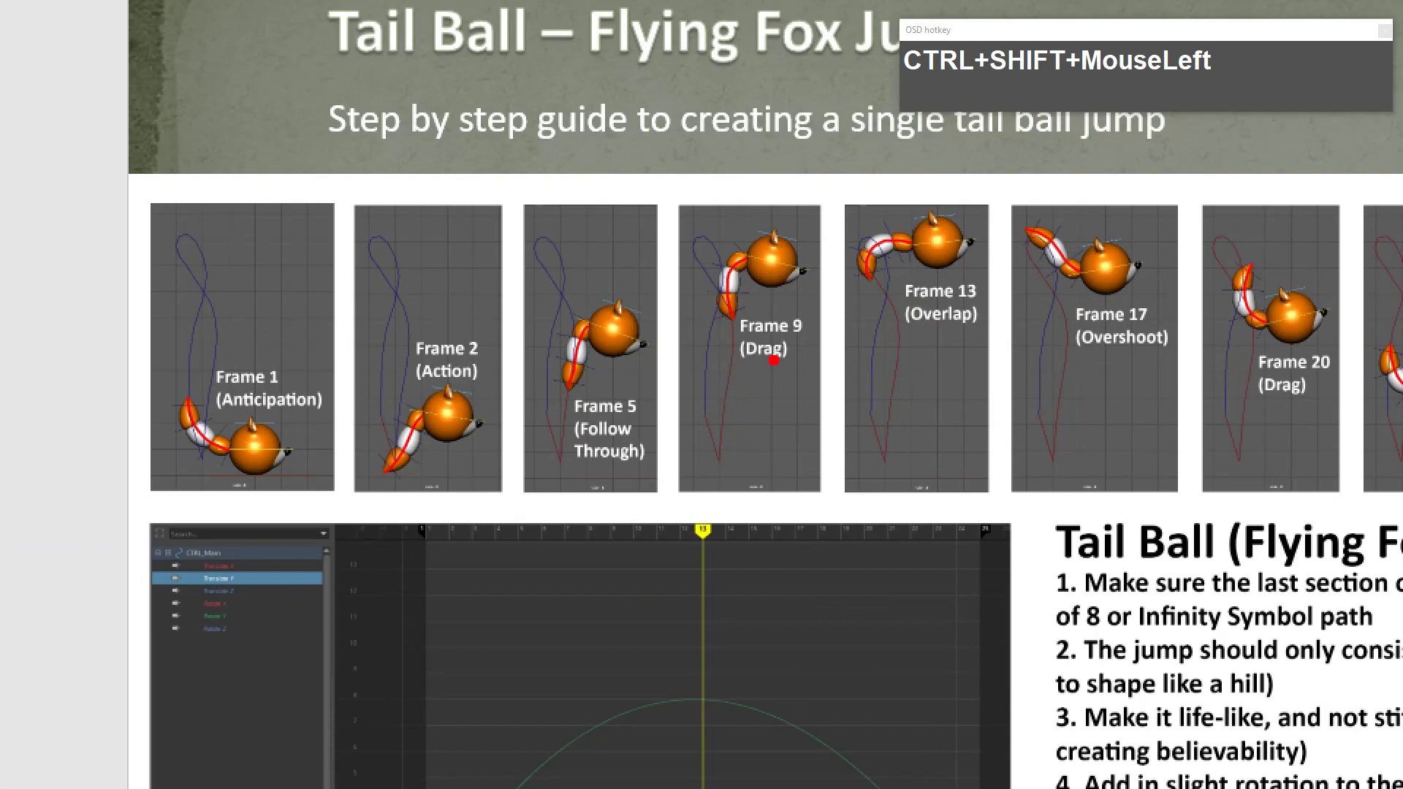
left_click_drag(598, 295, 553, 173, "ctrl+shift")
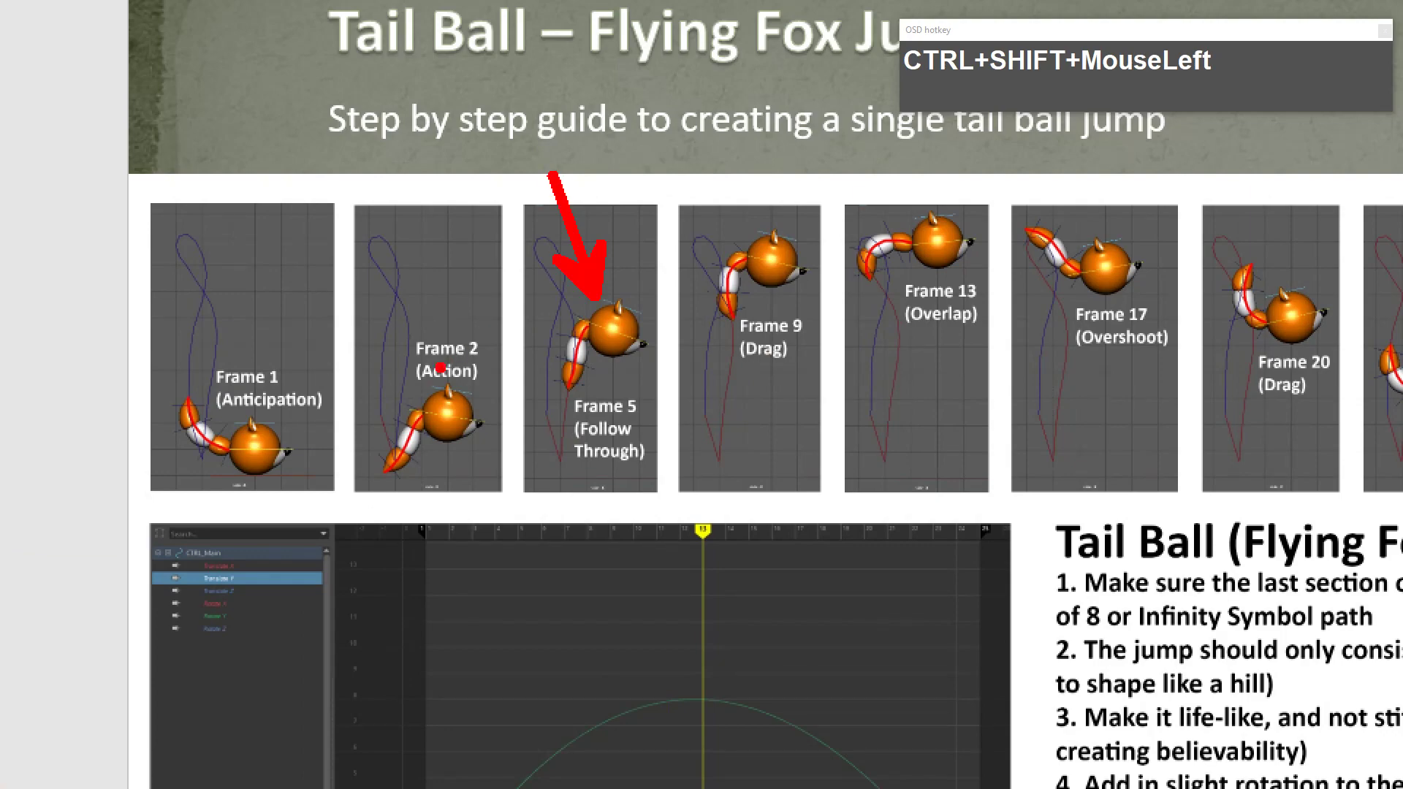
left_click_drag(430, 394, 322, 319, "ctrl+shift")
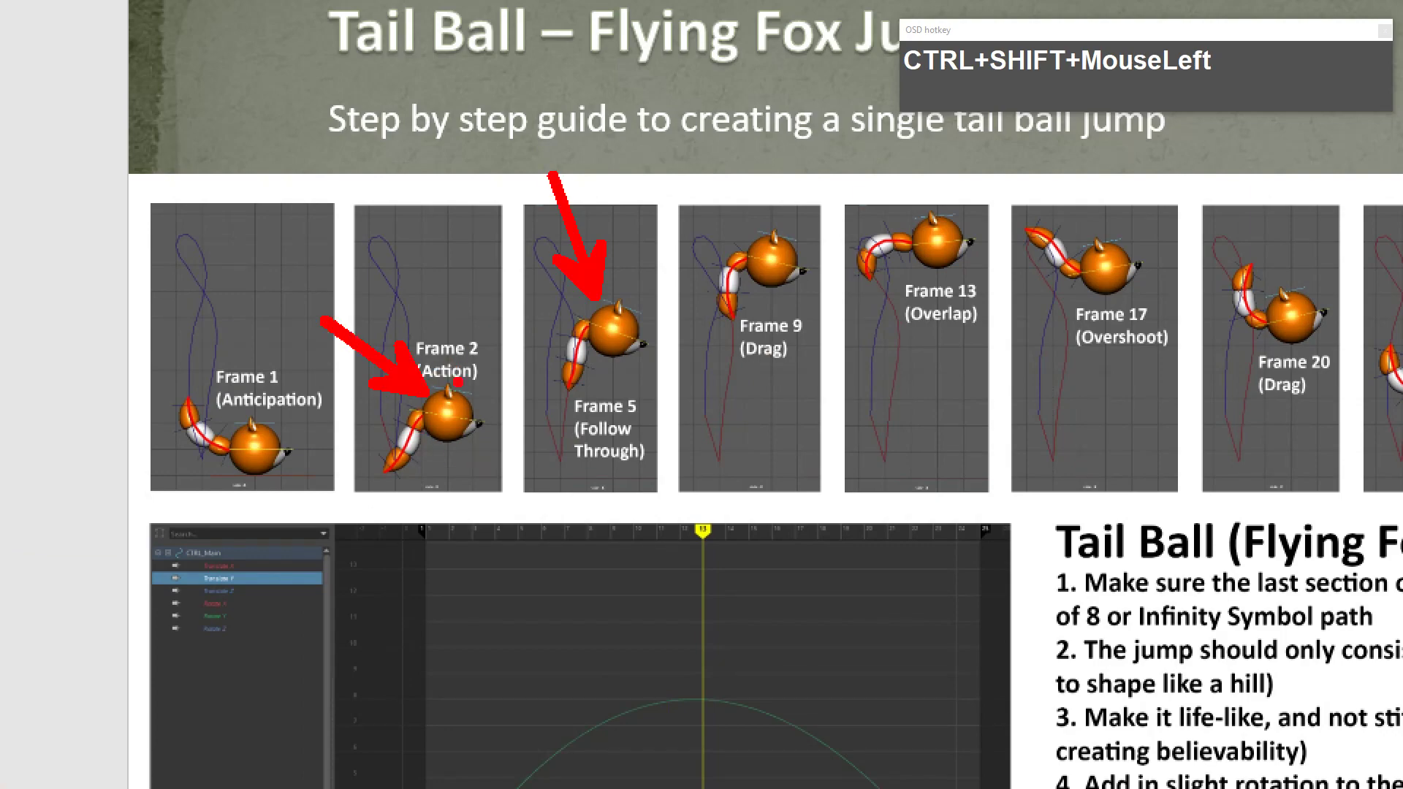
key("alt+Tab")
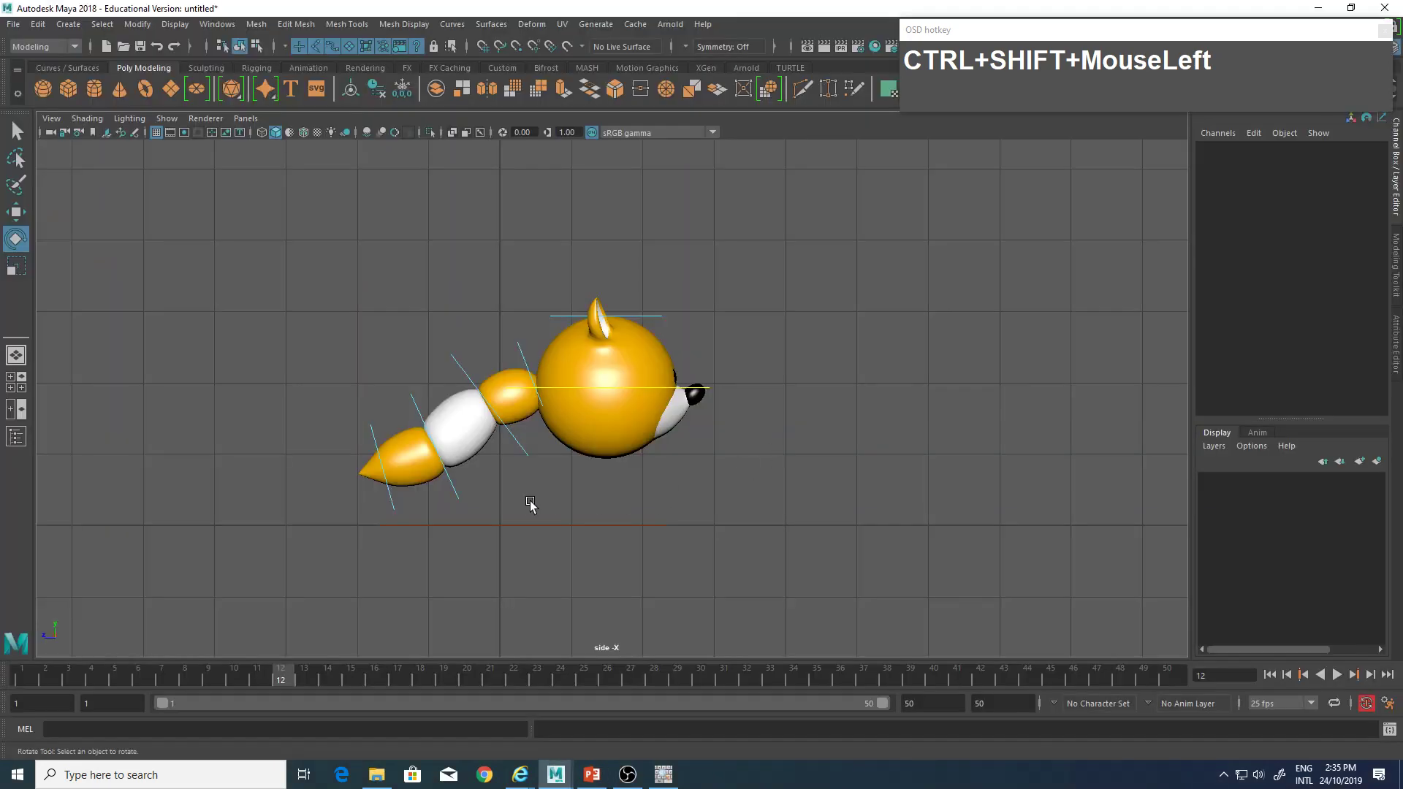
At frame 12, rotate the base tail control slightly and bend the second control further downward.
left_click_drag(509, 356, 509, 356)
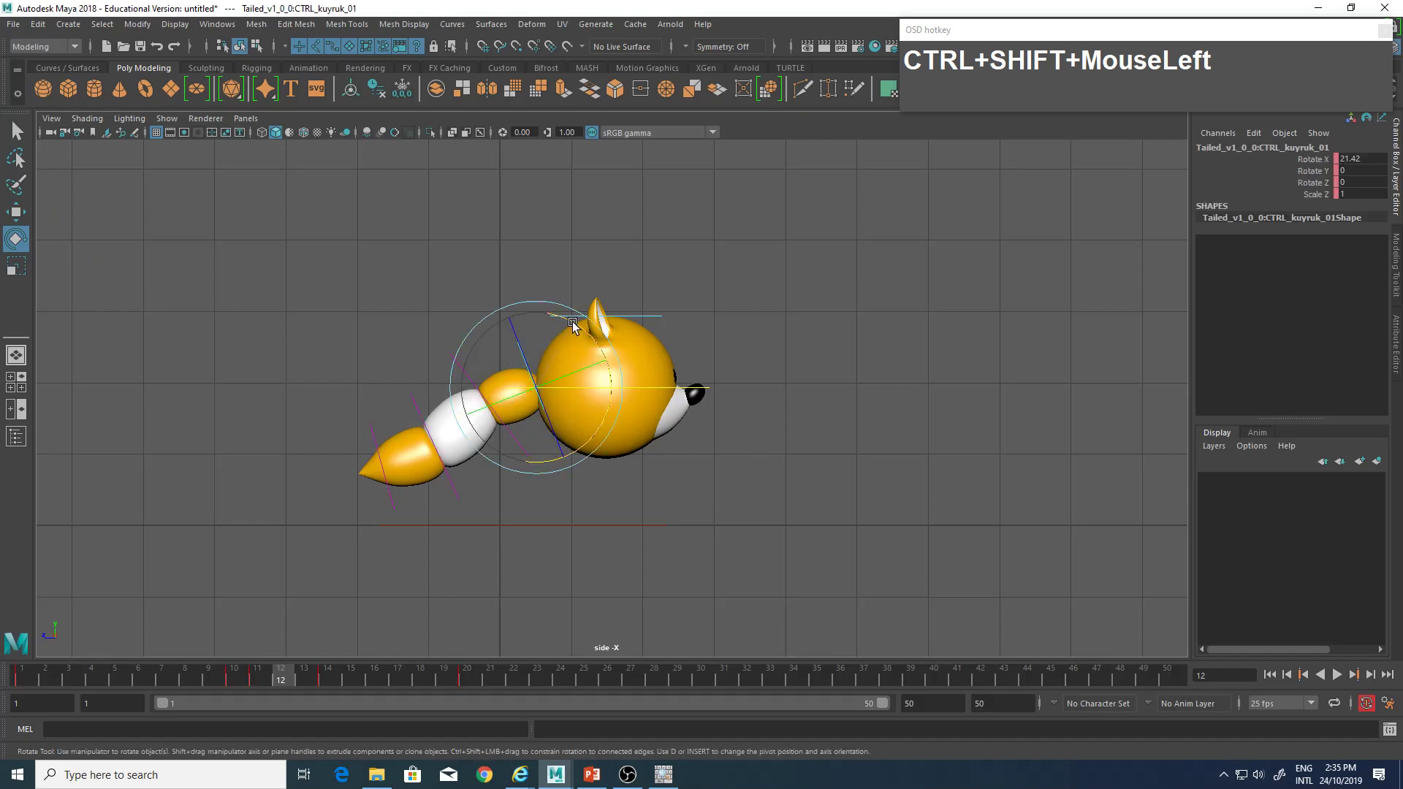
left_click_drag(582, 314, 573, 316)
left_click(428, 285)
mouse_move(483, 355)
left_mouse_down()
mouse_move(455, 387)
mouse_move(513, 341)
mouse_move(501, 338)
left_mouse_up()
left_click(403, 407)
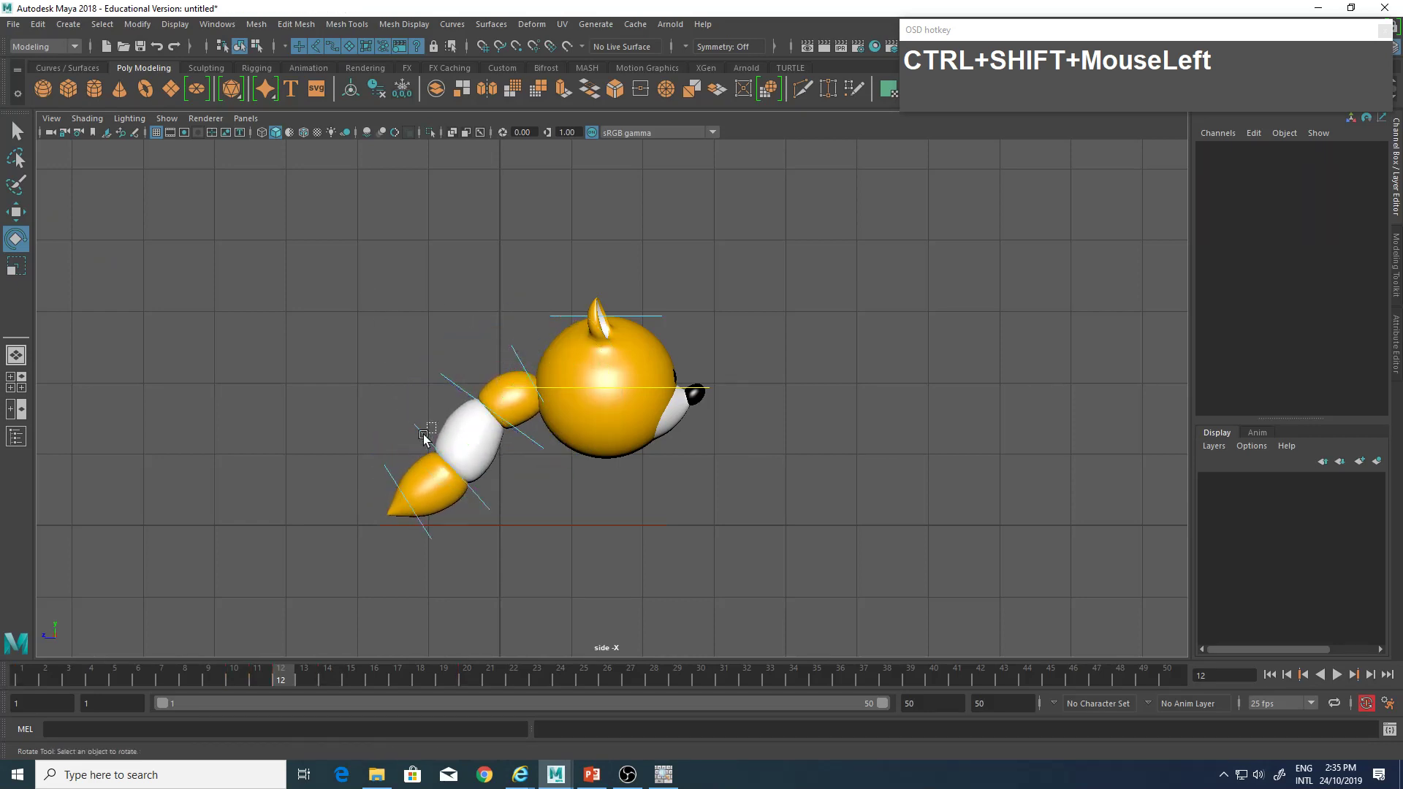
Curl the third and tip tail controls slightly further downward in the frame 12 pose.
left_click_drag(423, 434, 419, 441)
left_click_drag(470, 400, 460, 395)
left_click(397, 313)
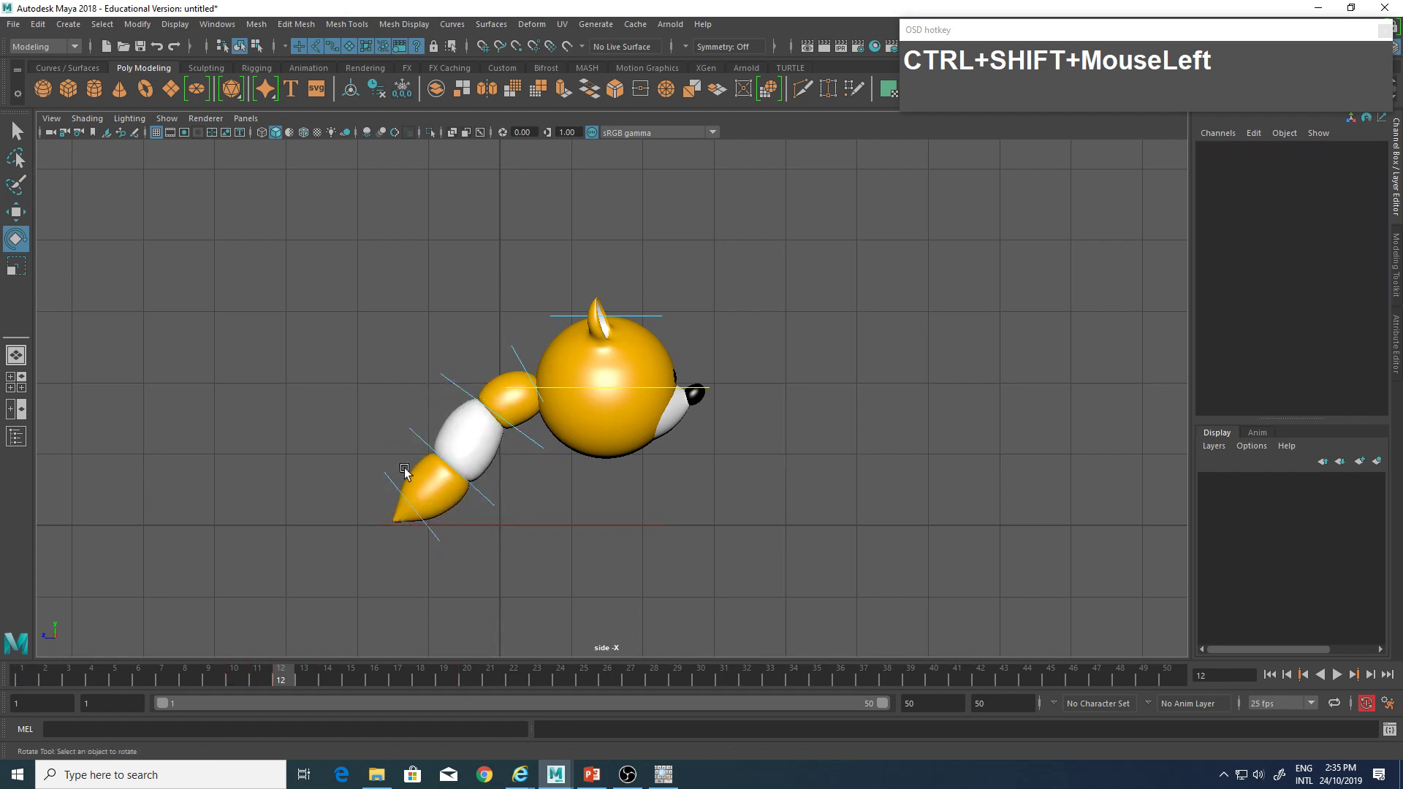
left_click_drag(404, 482, 399, 491)
left_click_drag(442, 420, 436, 418)
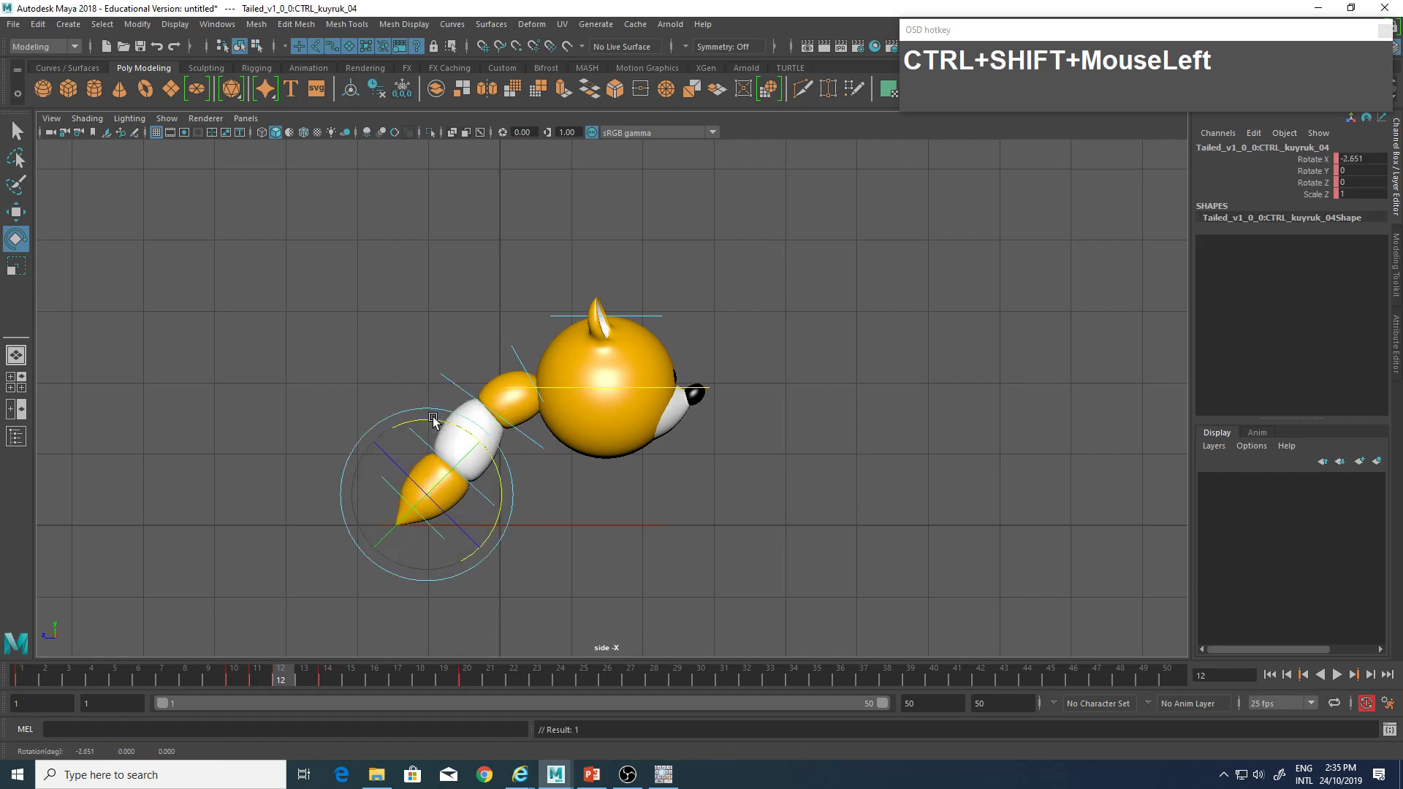
left_click(502, 360)
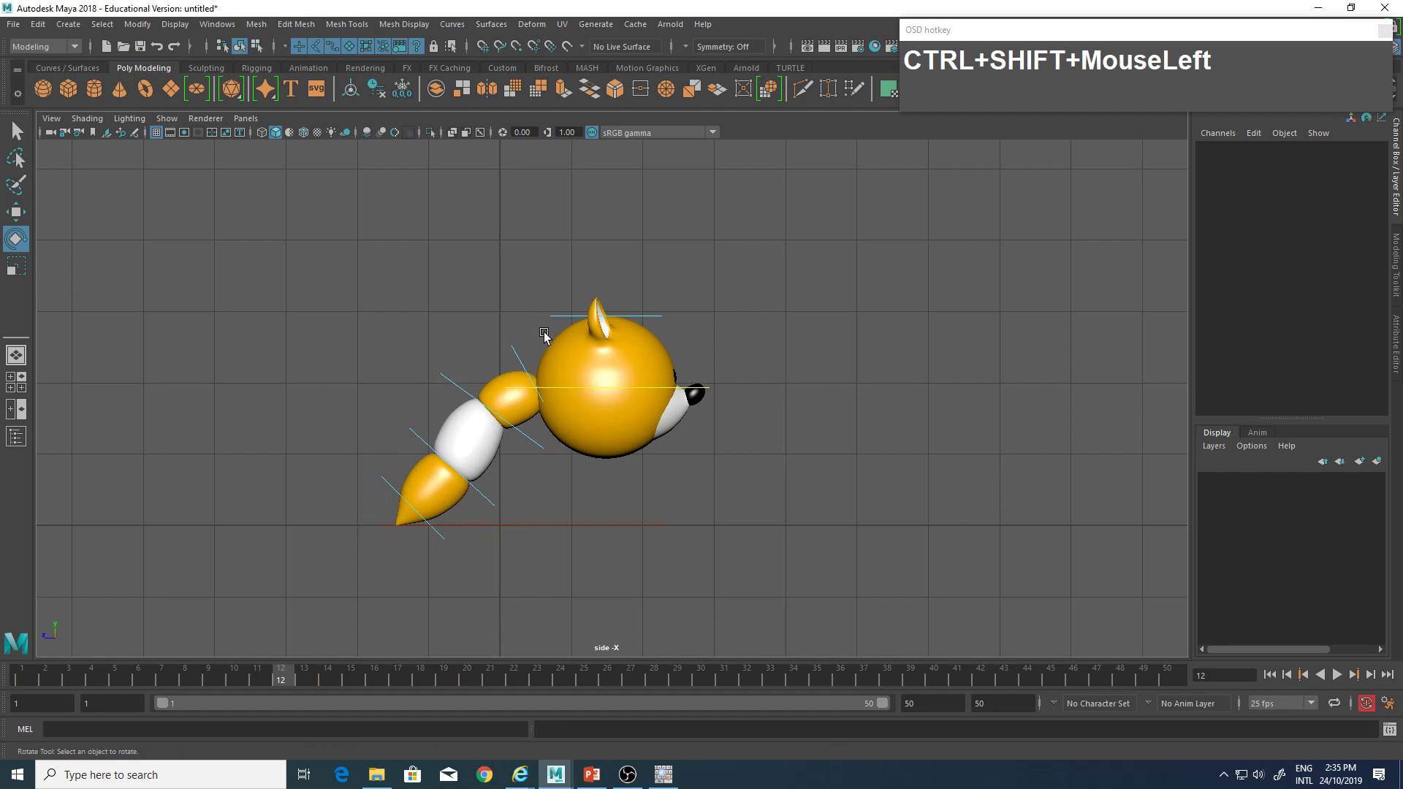
At frame 14, rotate the base tail control to about -26.4 and the second control to about 29.9 degrees on X.
left_click_drag(508, 358, 507, 359)
mouse_move(314, 677)
left_mouse_down()
mouse_move(328, 678)
mouse_move(227, 683)
mouse_move(351, 680)
mouse_move(212, 683)
mouse_move(361, 681)
mouse_move(218, 683)
mouse_move(329, 681)
left_mouse_up()
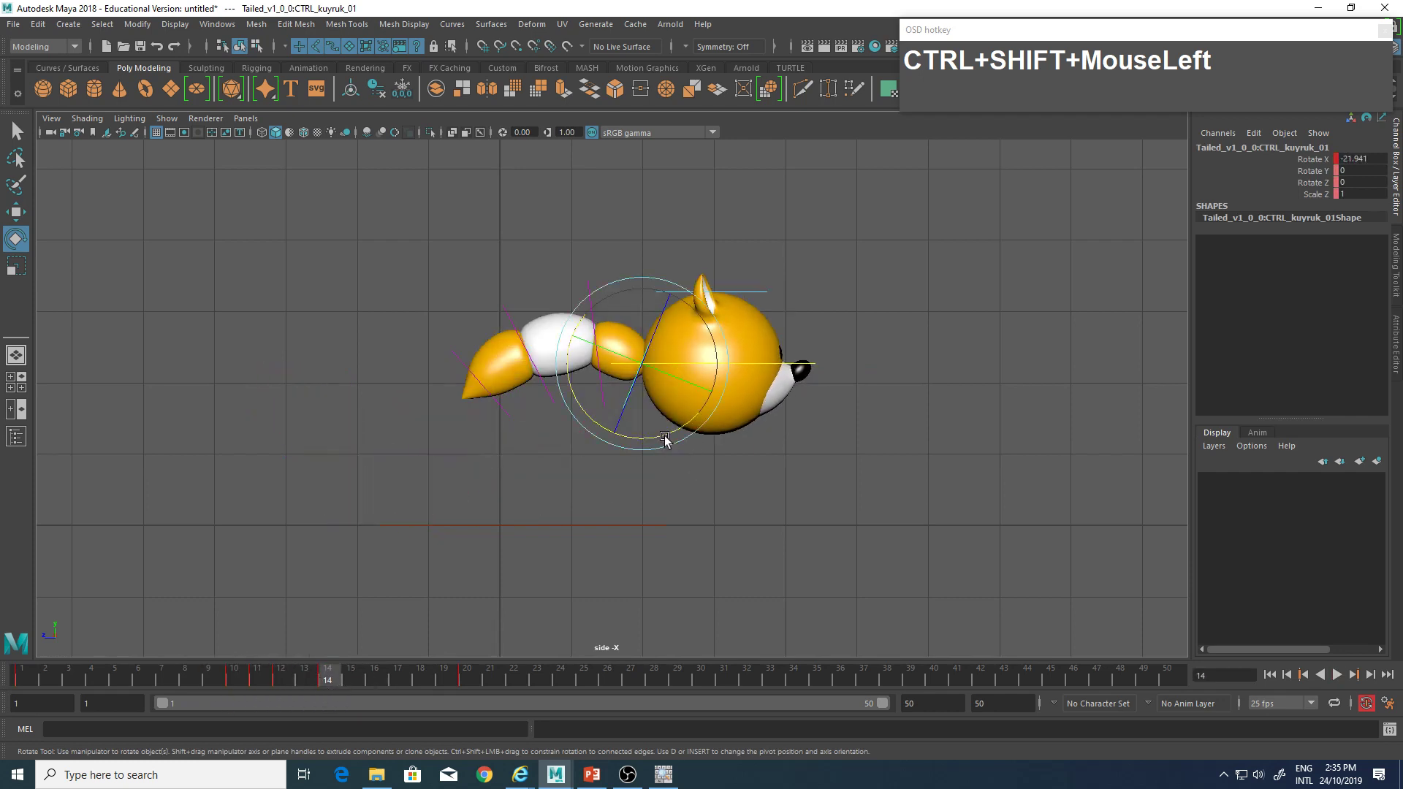
left_click_drag(664, 436, 658, 439)
left_click(596, 461)
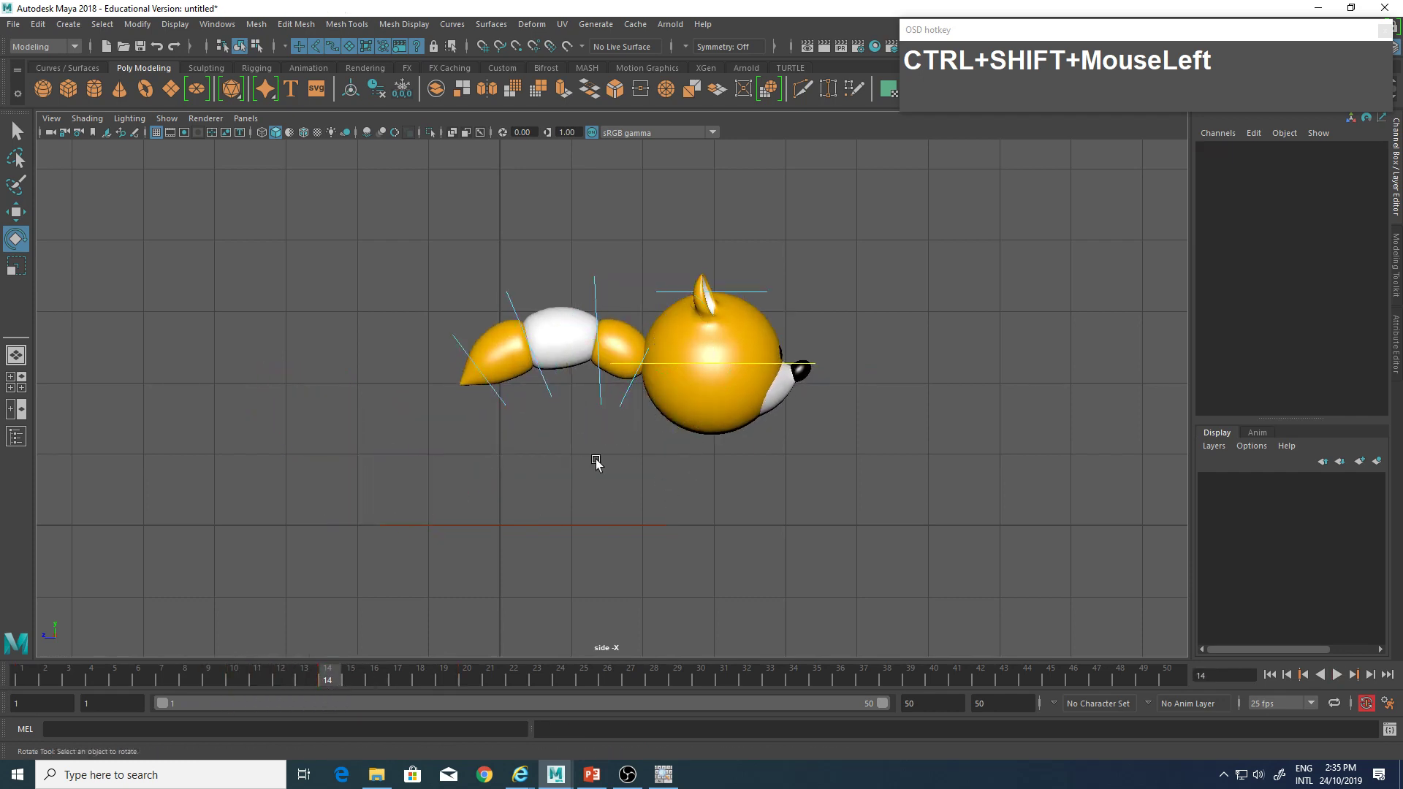
left_click(590, 301)
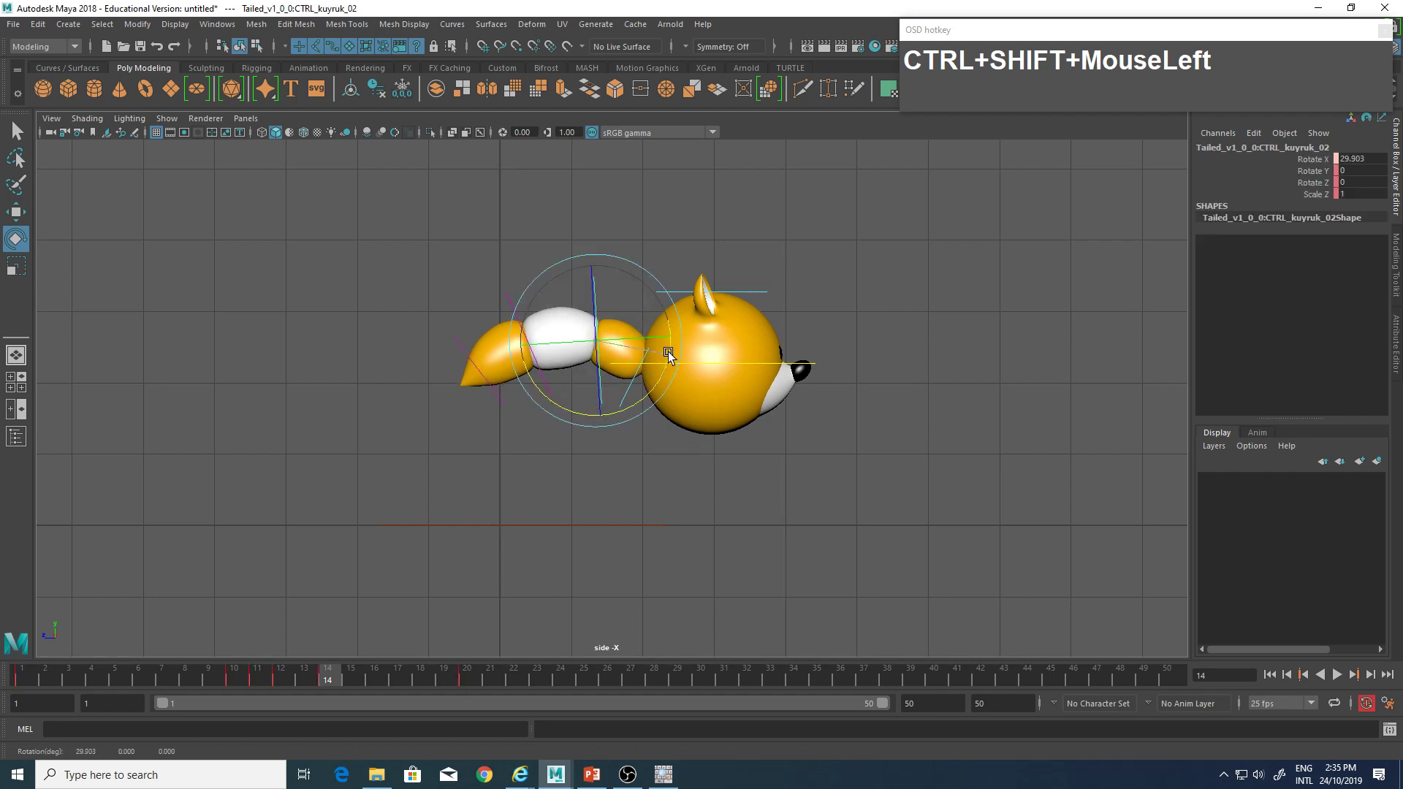
left_click_drag(665, 360, 670, 354)
left_click(639, 439)
left_click(623, 388)
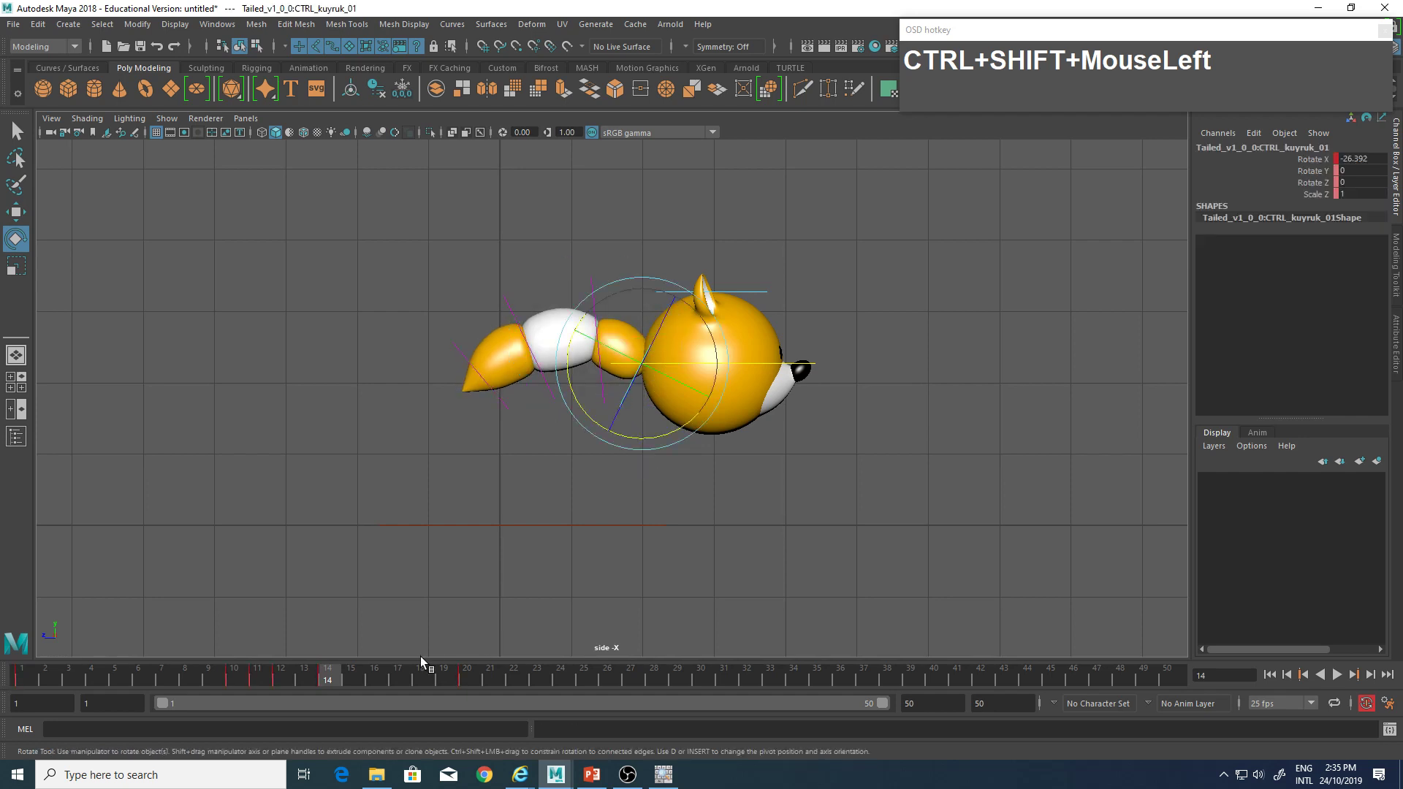
Advance to frame 16 and consult the Frame 17 (Overshoot) pose on the PowerPoint reference slide.
left_click_drag(332, 677, 383, 682)
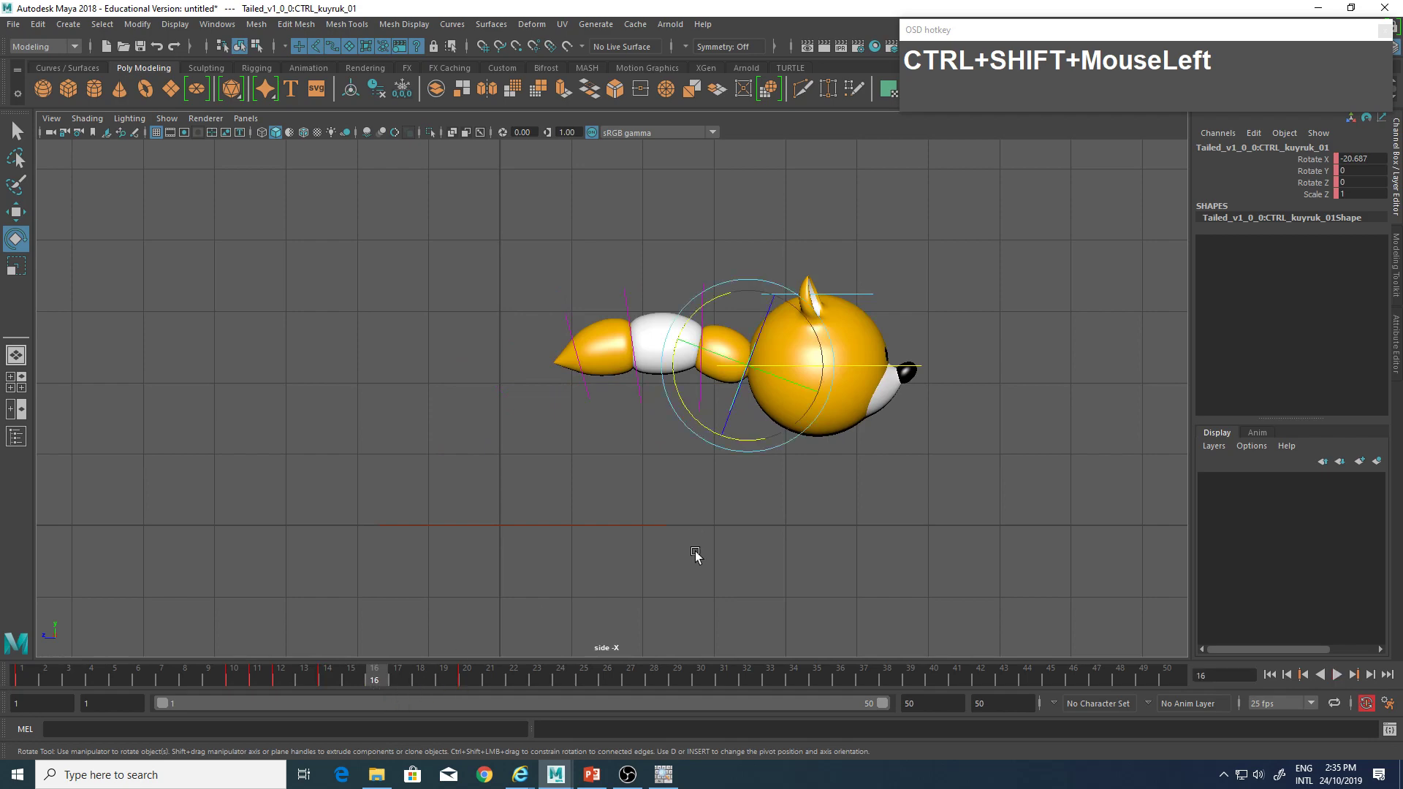
key("alt+Tab")
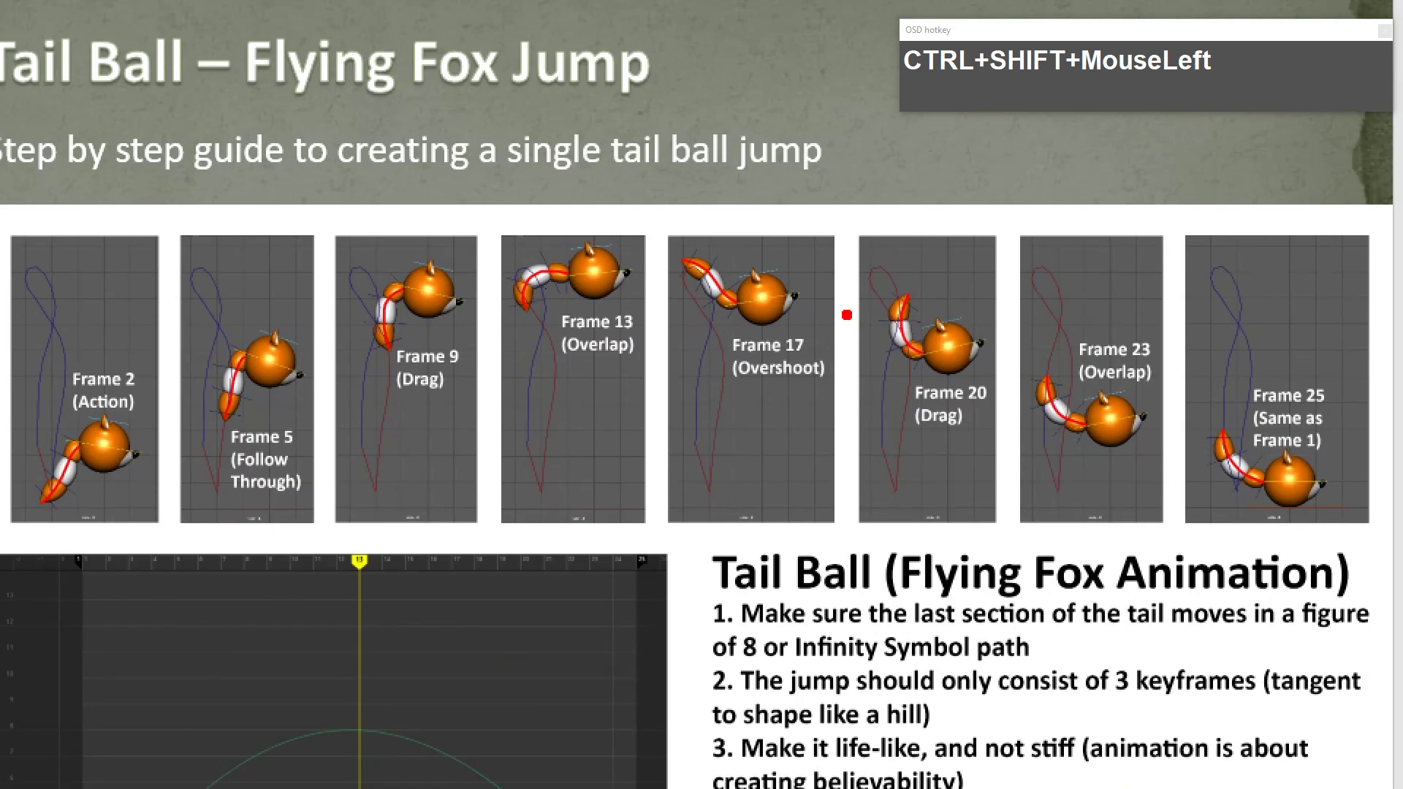
left_click_drag(744, 258, 744, 115, "ctrl+shift")
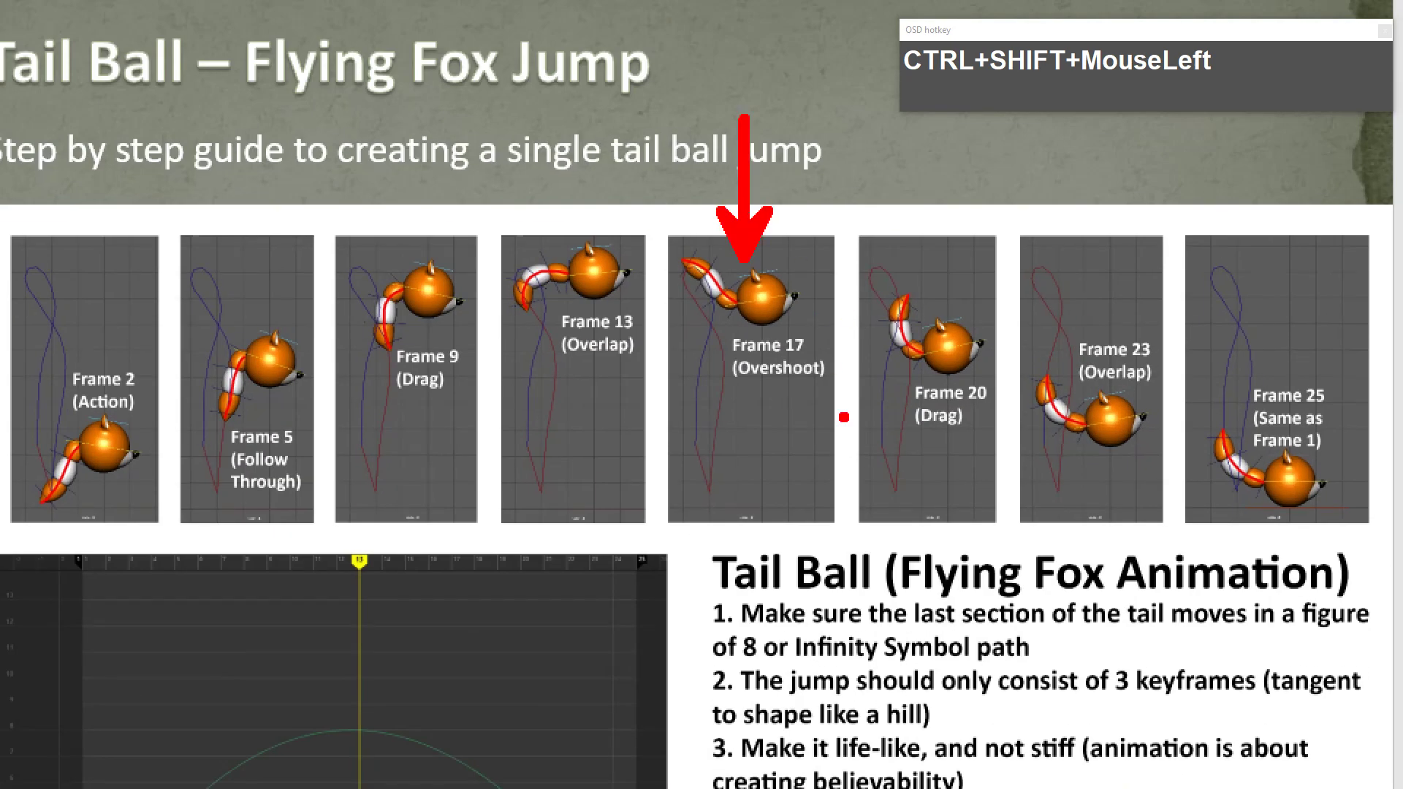
key("alt+Tab")
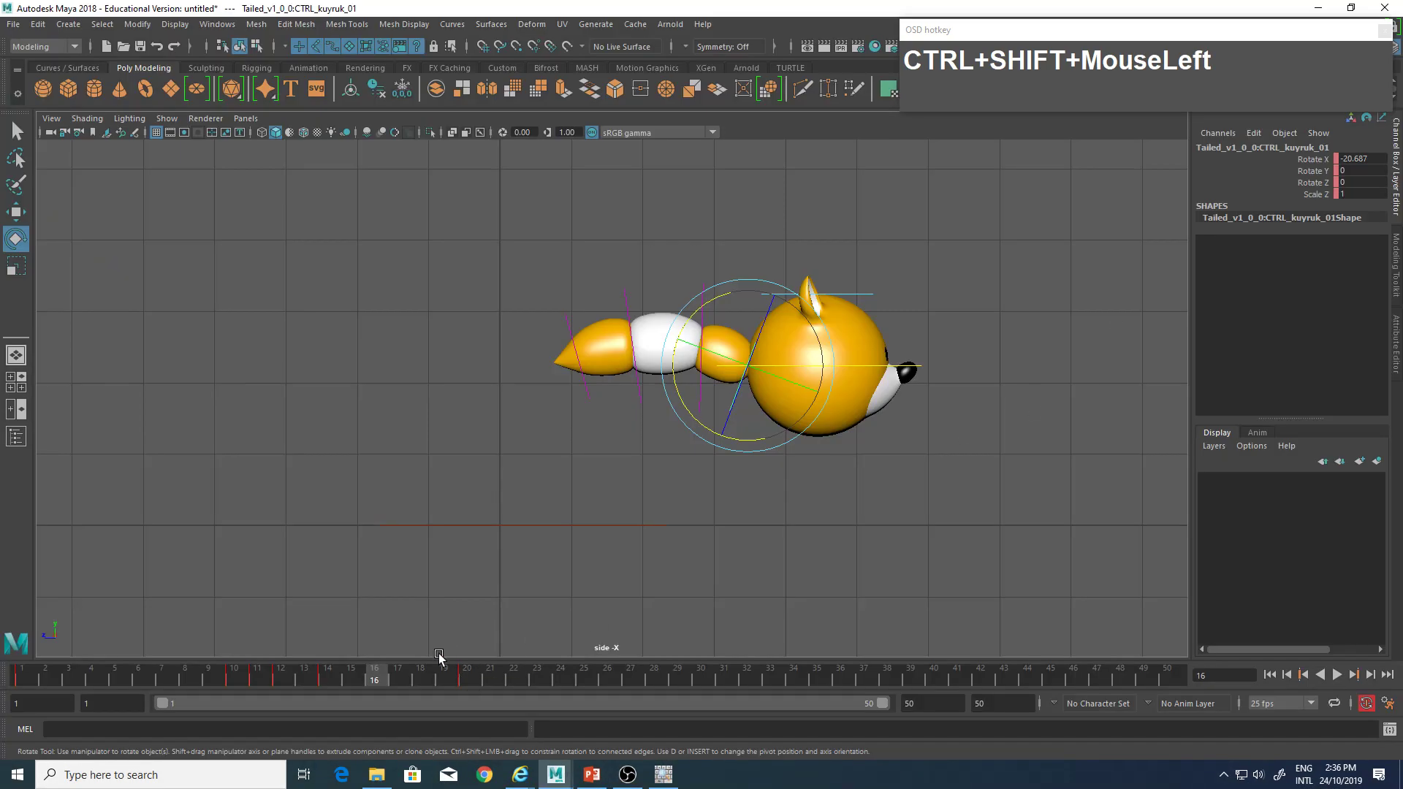
At frame 16, rotate the base and second tail controls to swing the tail upward behind the body.
middle_click_drag(817, 492, 660, 520, "alt")
left_click(750, 428)
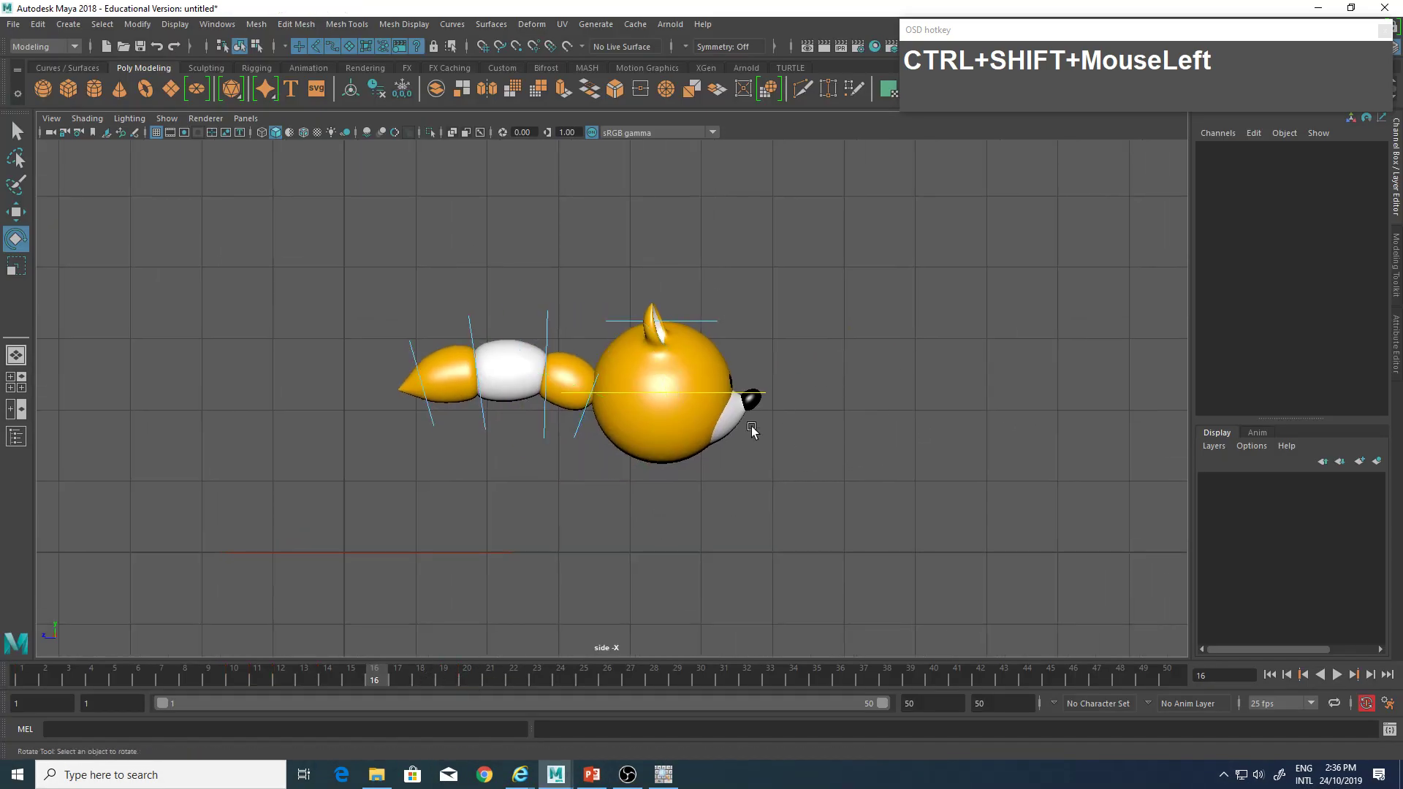
left_click(575, 417)
left_click_drag(646, 358, 642, 337)
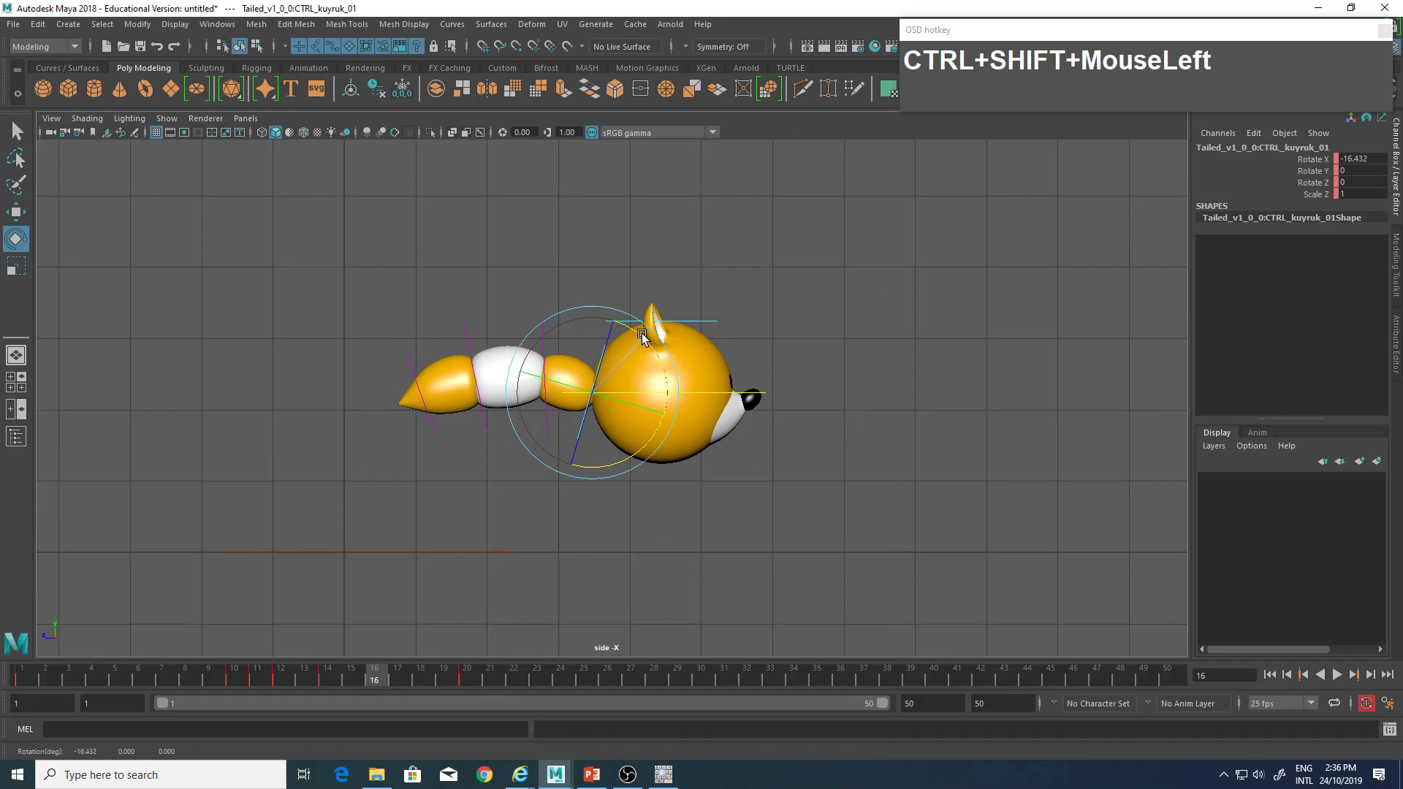
left_click(569, 262)
left_click_drag(536, 293, 650, 348)
left_click(605, 256)
left_click(608, 365)
left_click(590, 294)
left_click_drag(572, 332, 611, 347)
At frame 16, bend the third tail control back slightly and rotate the tip control to about 20.2 degrees on X.
left_click(582, 235)
left_click(522, 294)
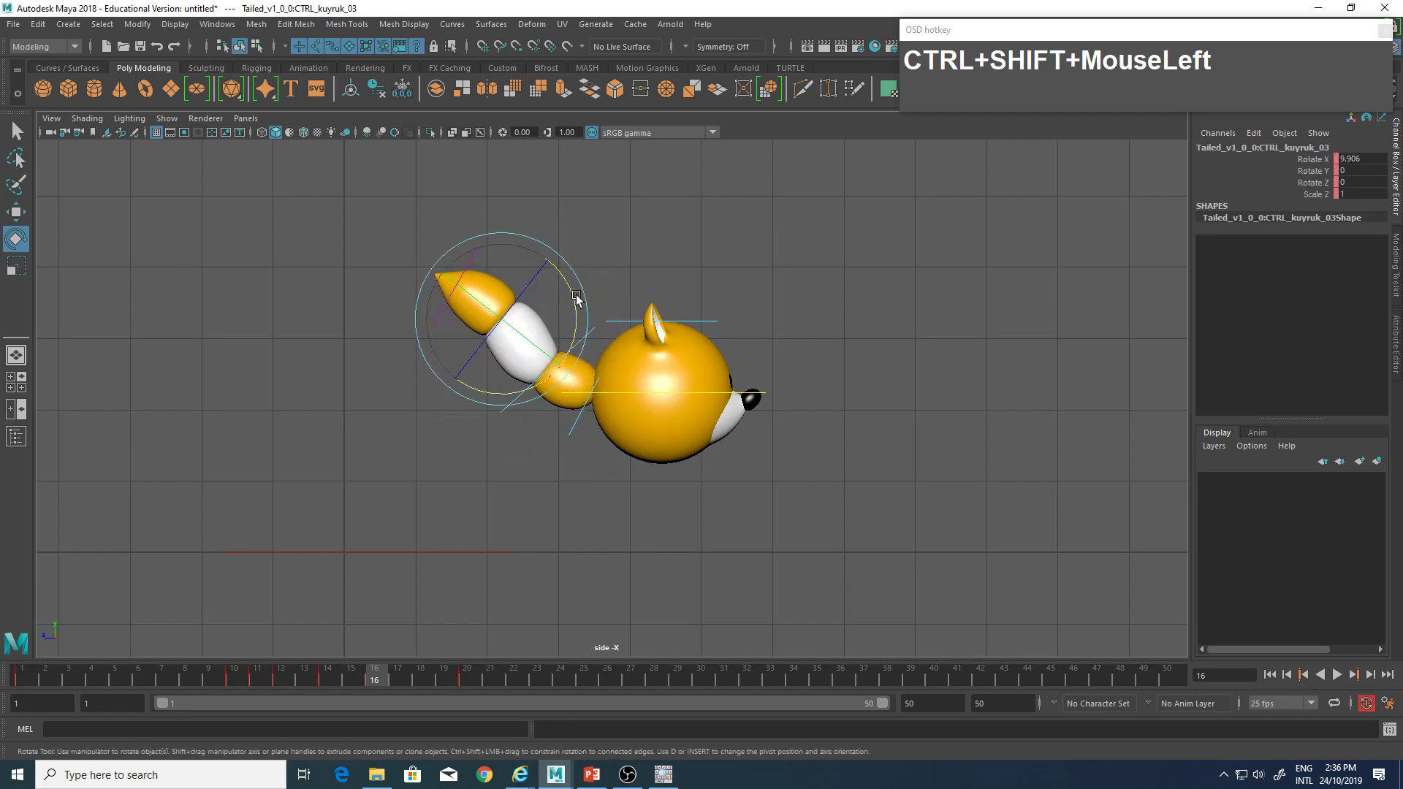
left_click_drag(569, 288, 558, 267)
left_click(561, 256)
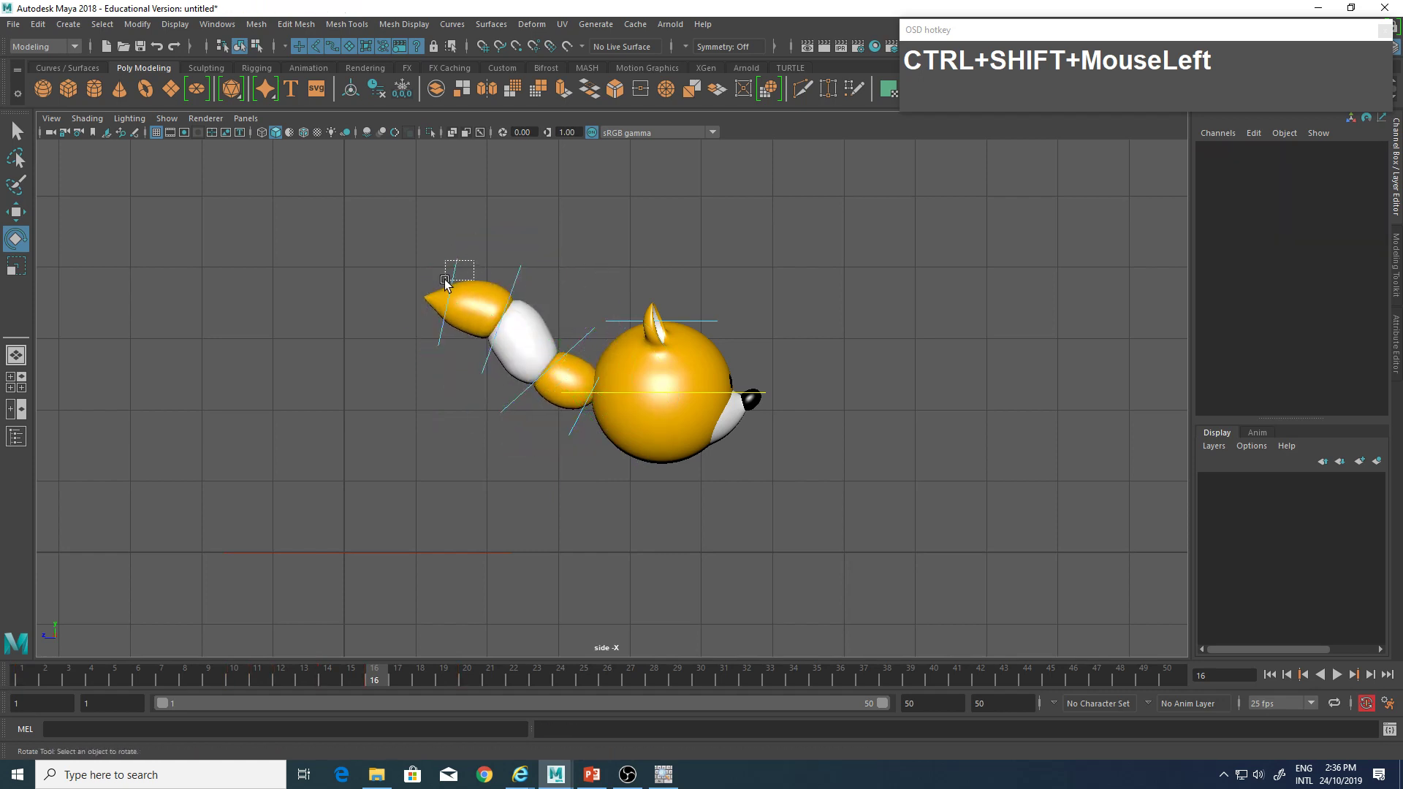
left_click_drag(444, 280, 444, 281)
left_click_drag(529, 272, 524, 257)
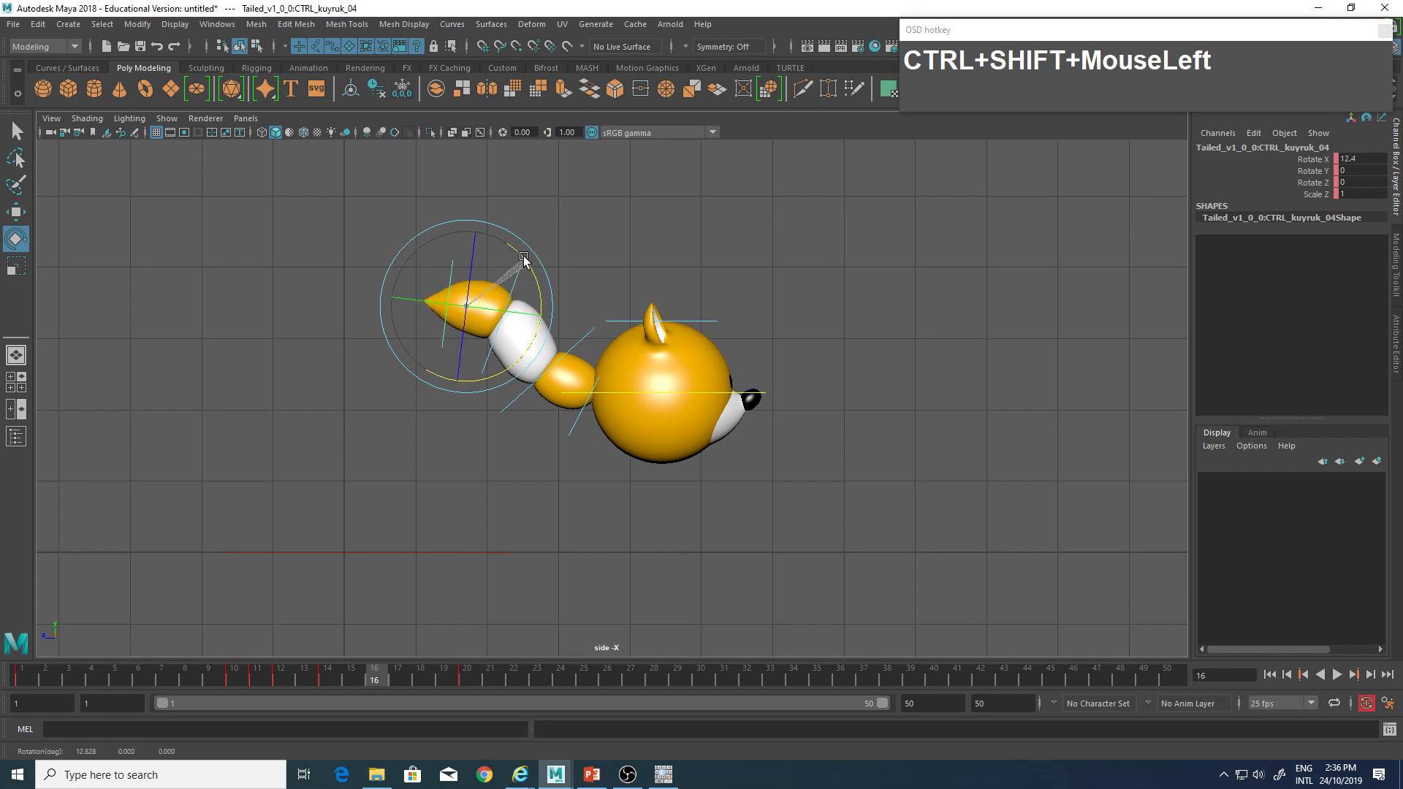
left_click(582, 208)
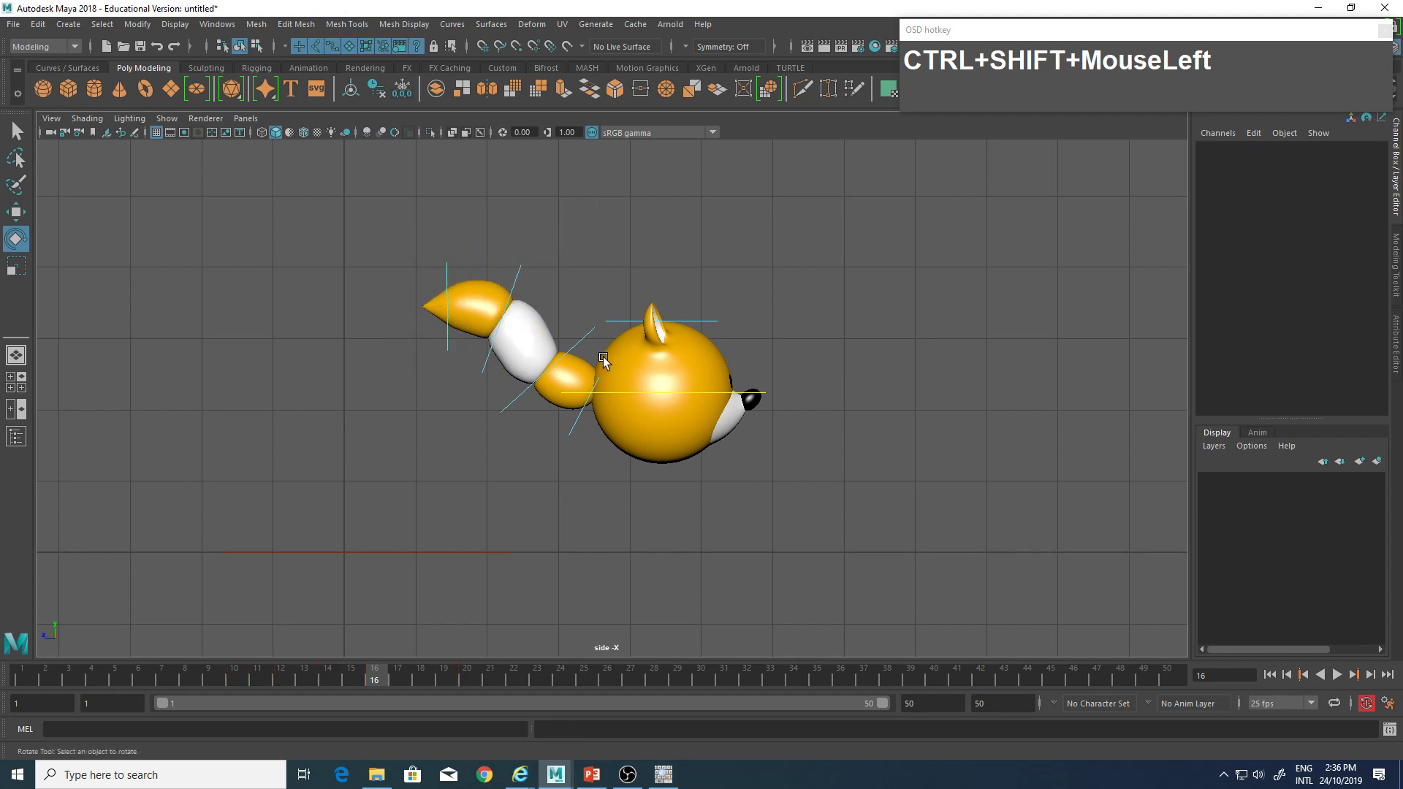
Refine the frame 16 pose with the base tail control at about -28.2 degrees on X and the second control bent slightly further upward.
left_click(577, 418)
left_click_drag(620, 461, 620, 462)
left_click(588, 261)
left_click(579, 340)
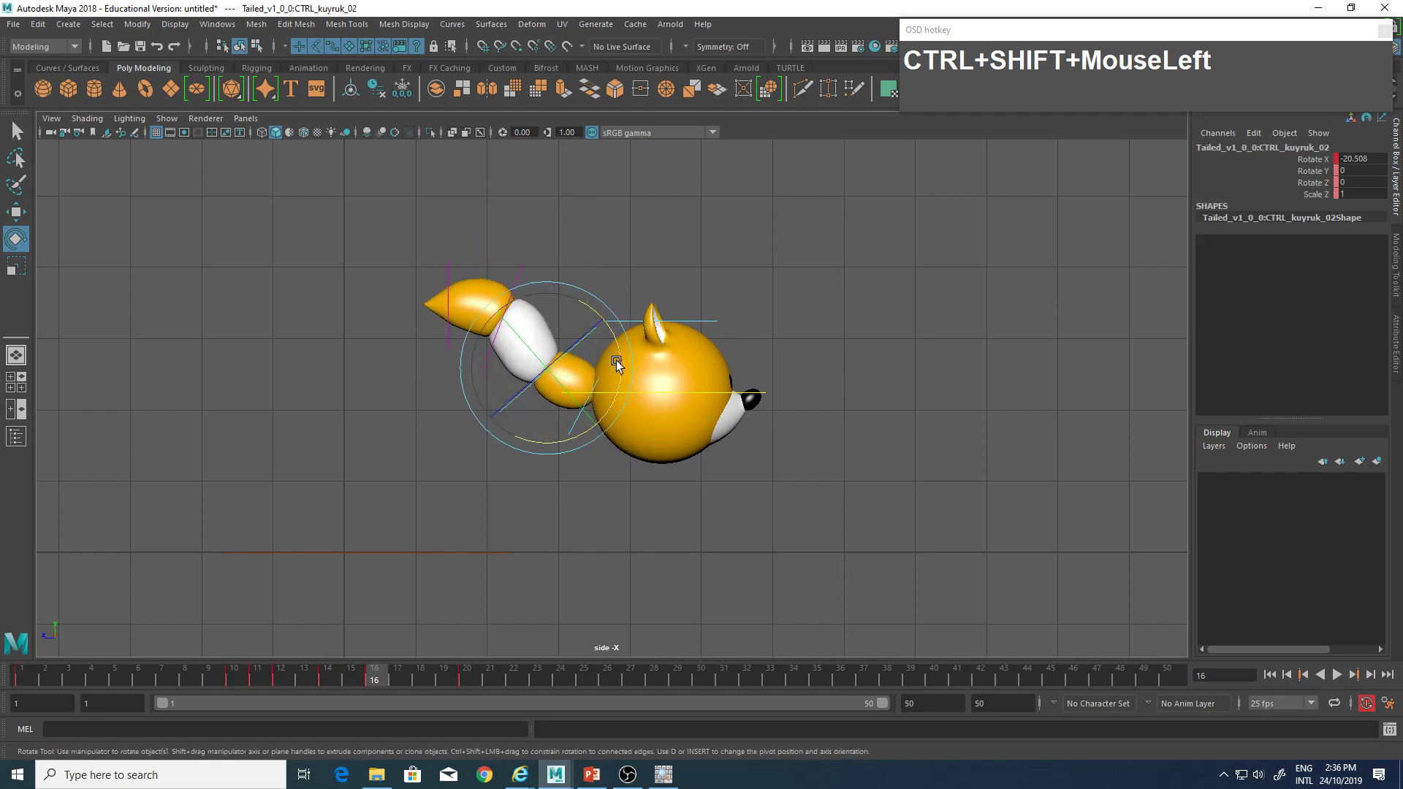
left_click_drag(617, 339, 618, 340)
left_click(551, 273)
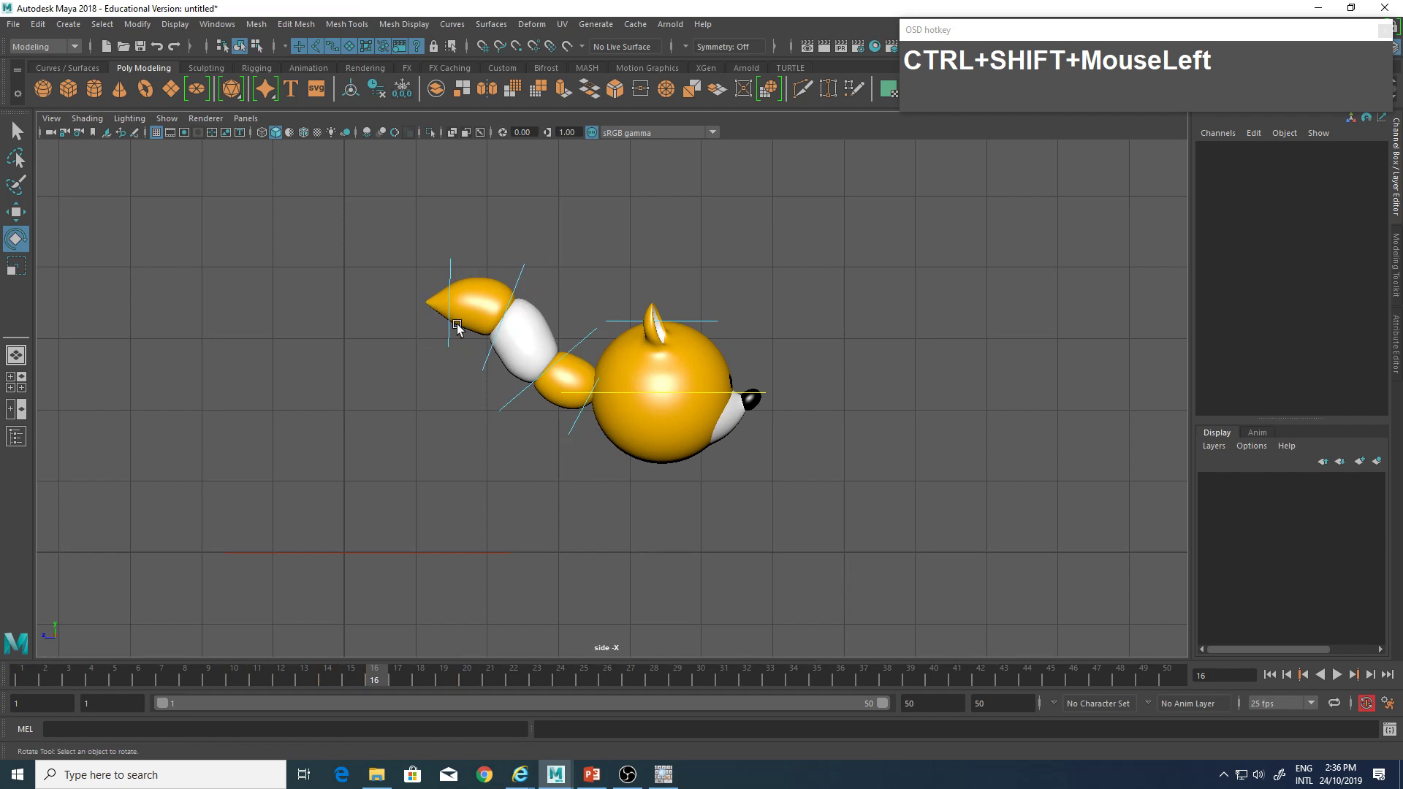
left_click_drag(580, 439, 581, 441)
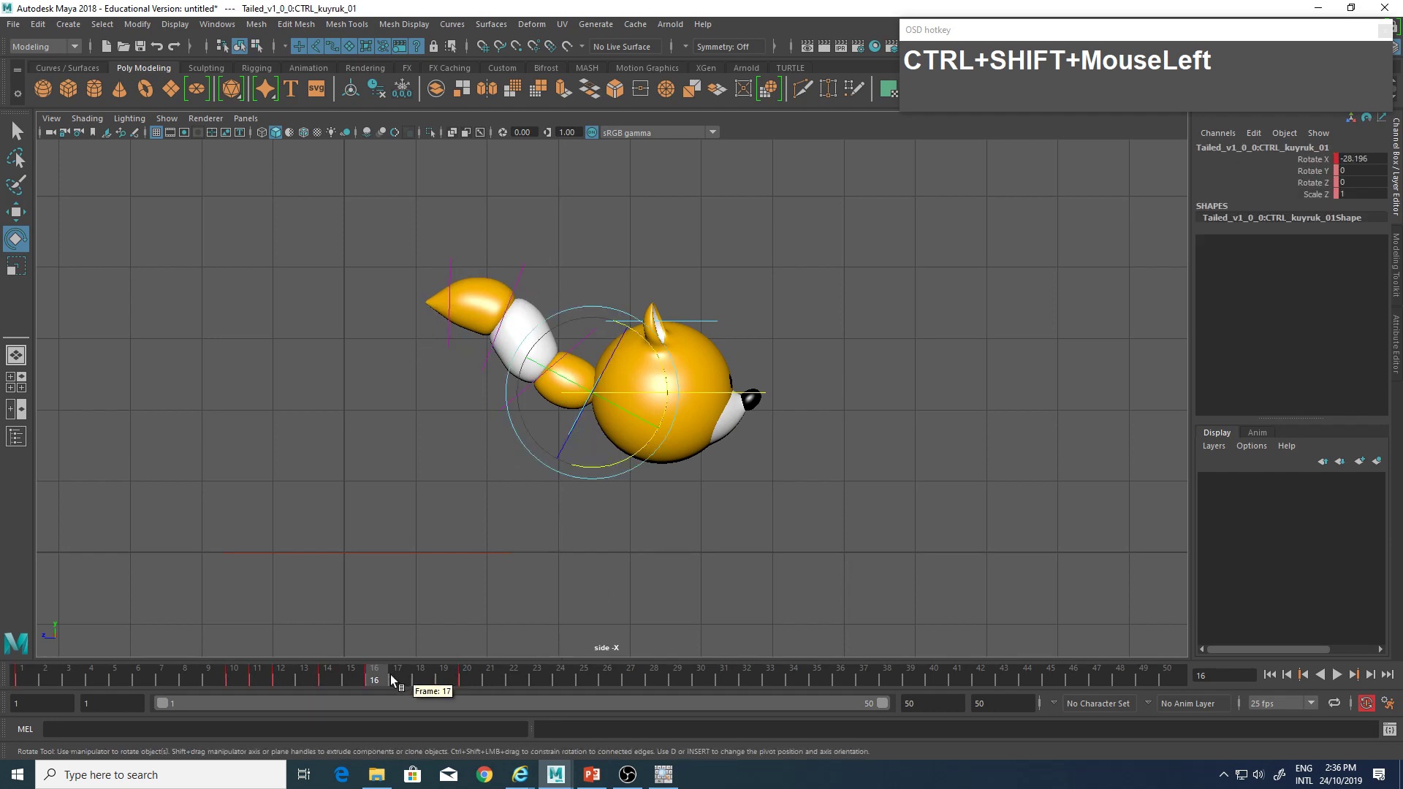
At frame 18, consult the PowerPoint reference slide and rotate the base tail control to about -24.1 degrees on X.
left_click_drag(391, 679, 421, 681)
left_click(660, 526)
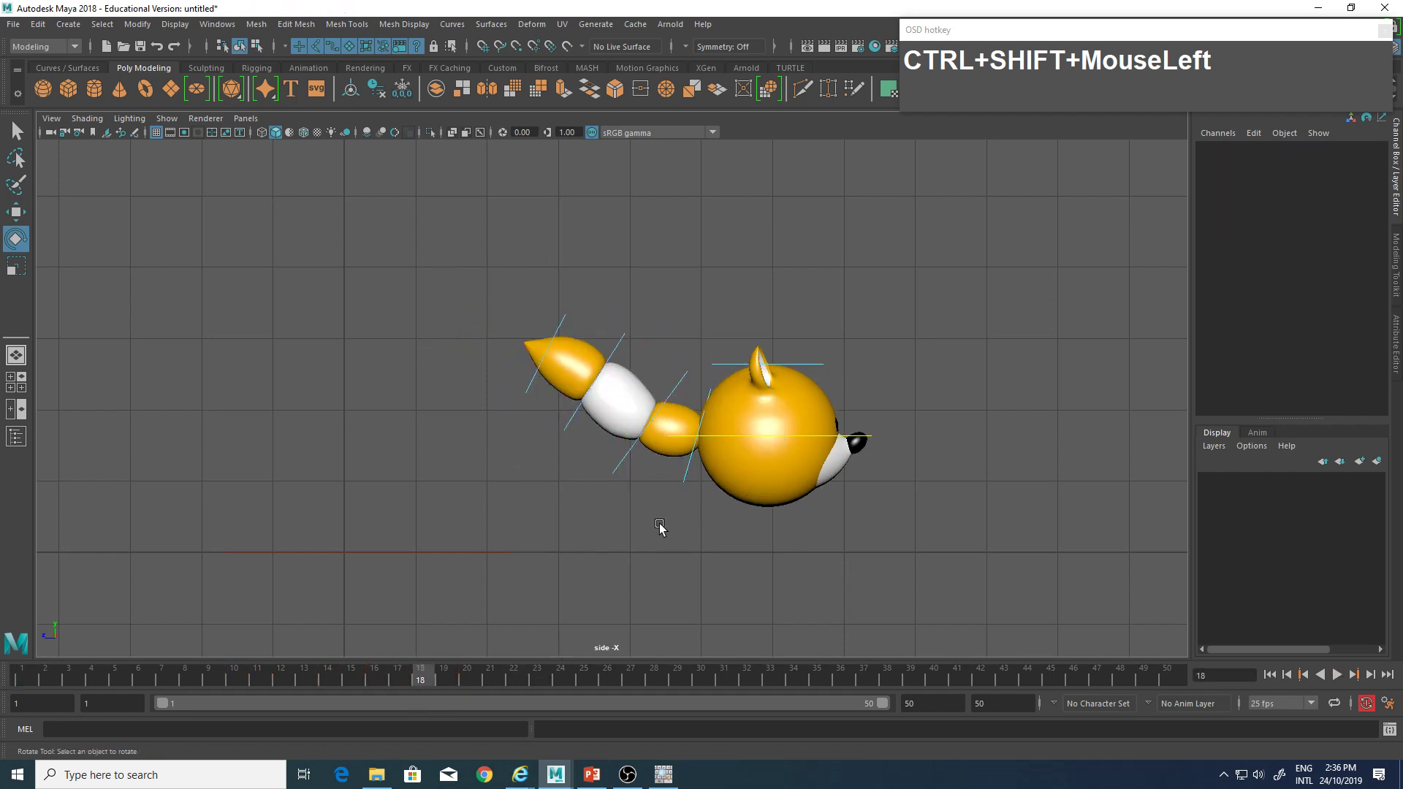
key("alt+Tab")
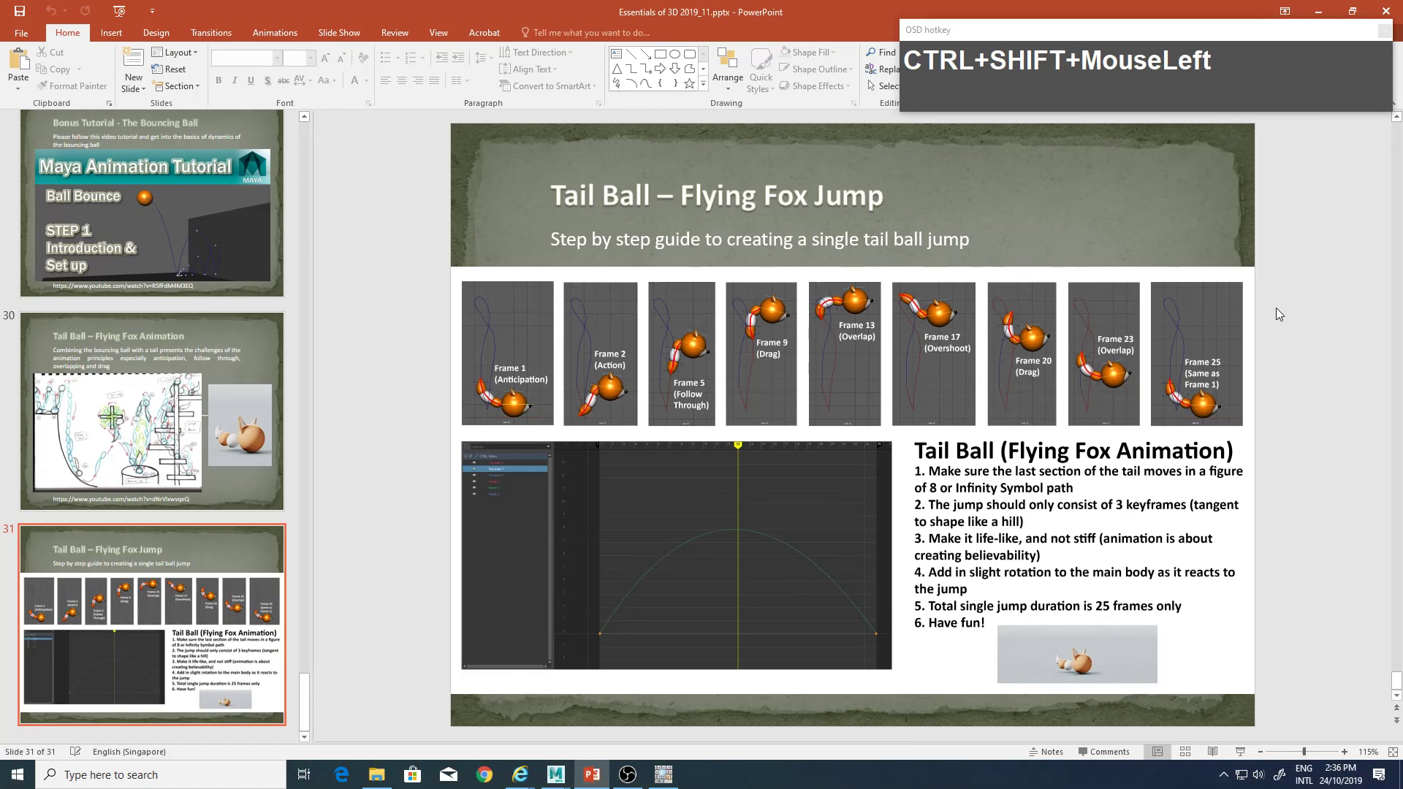
key("alt+Tab")
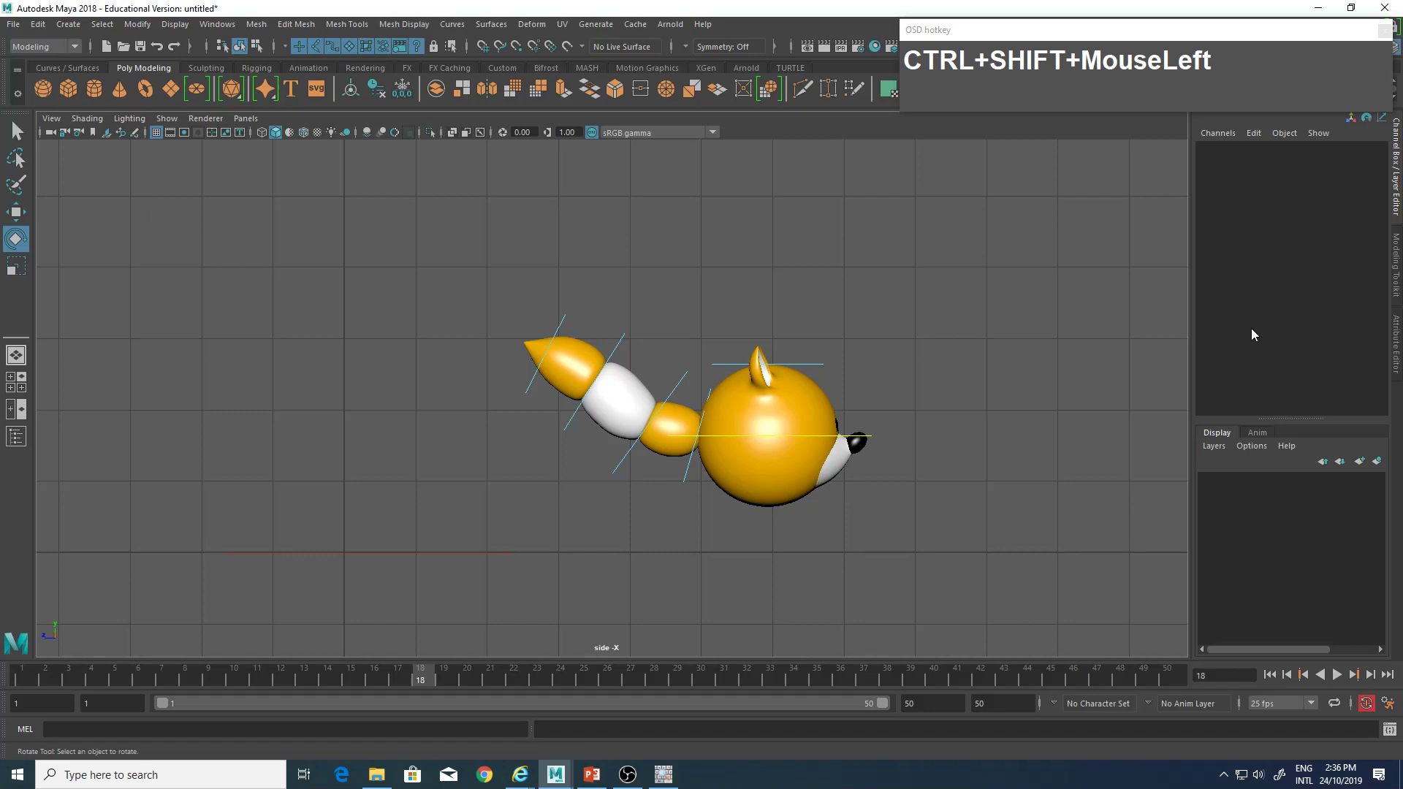
left_click(687, 473)
left_click_drag(696, 363, 667, 355)
Curl the rest of the frame 18 tail upward, rotating the third control to about -28.0 and the tip to about -17.5 degrees on X.
left_click(691, 393)
left_click(640, 303)
left_click(635, 301)
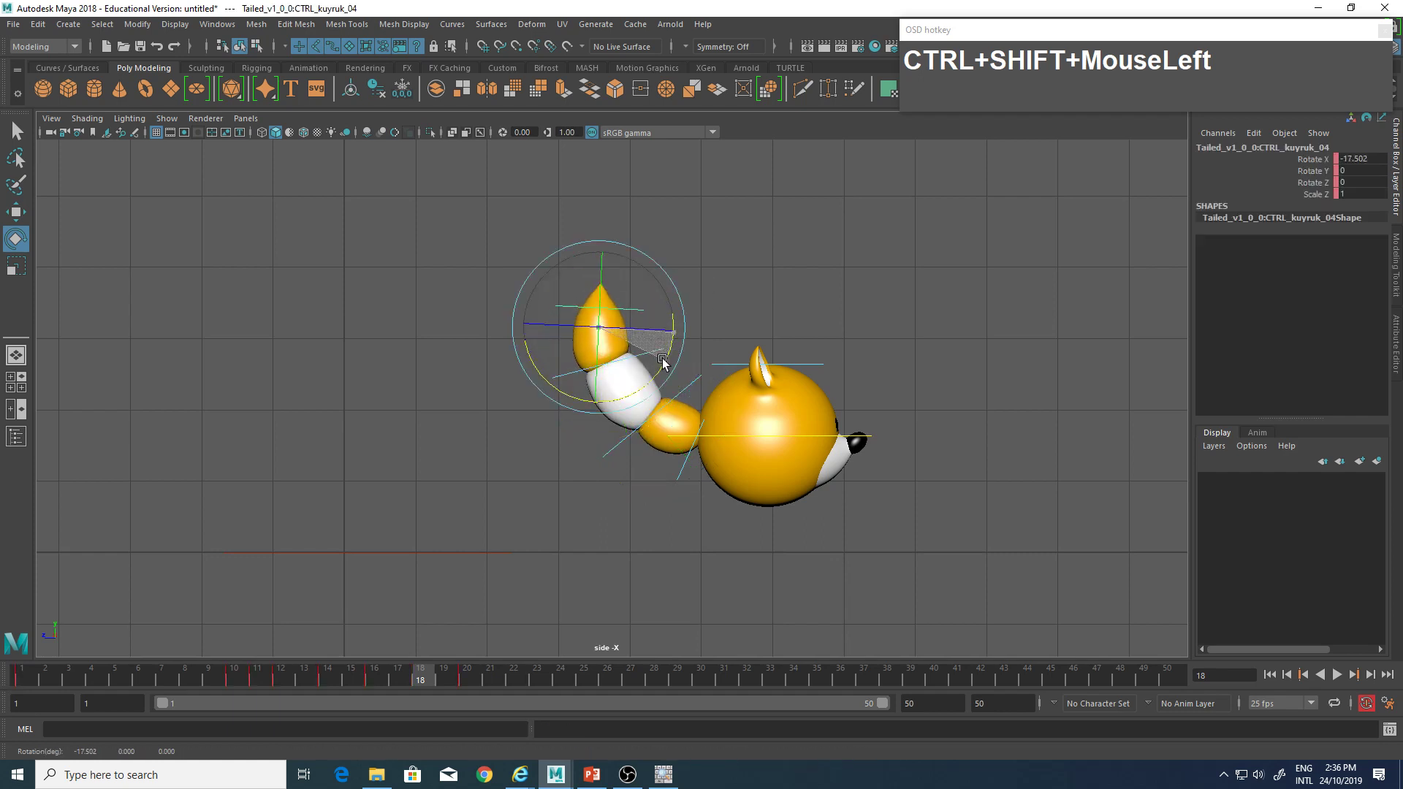
left_click(750, 251)
left_click(654, 348)
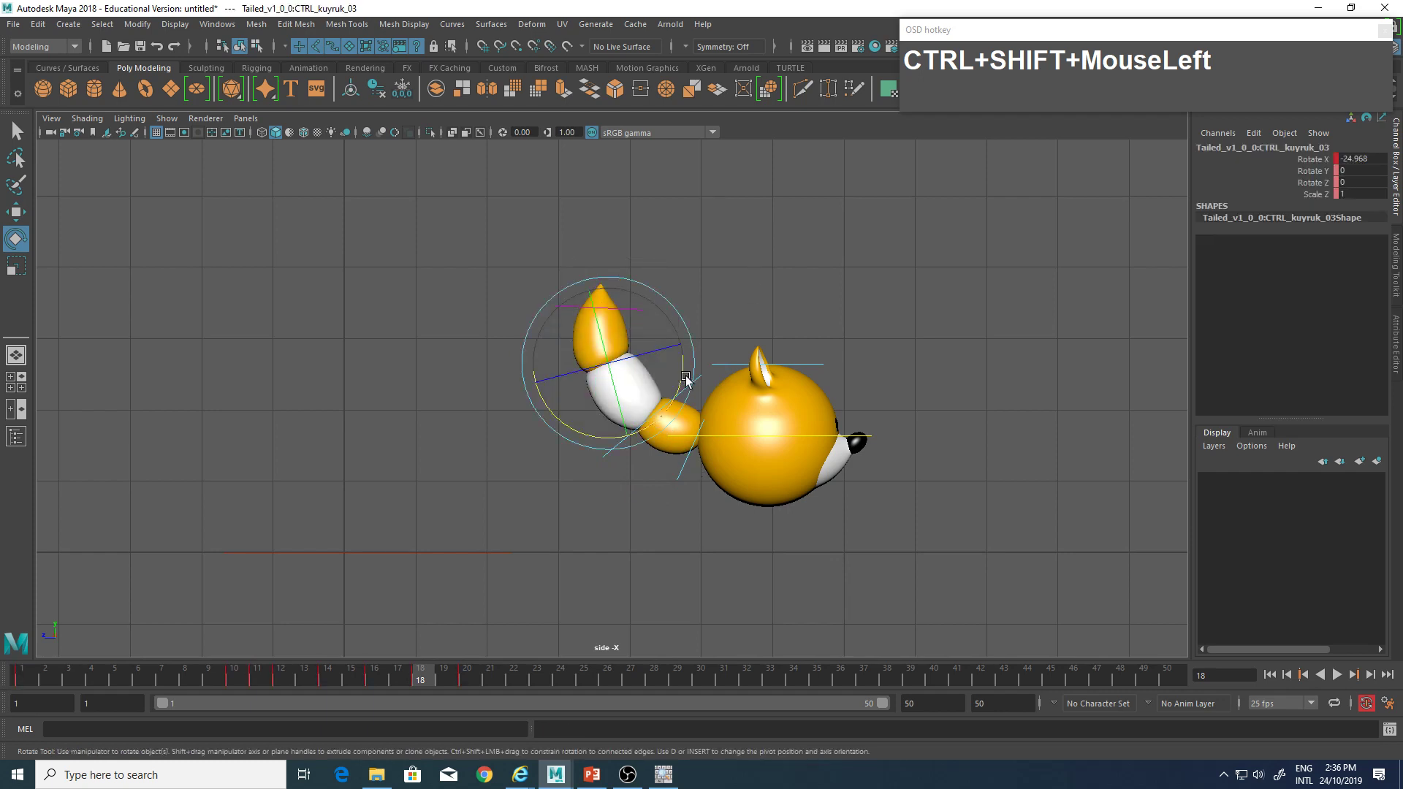
left_click_drag(684, 377, 681, 373)
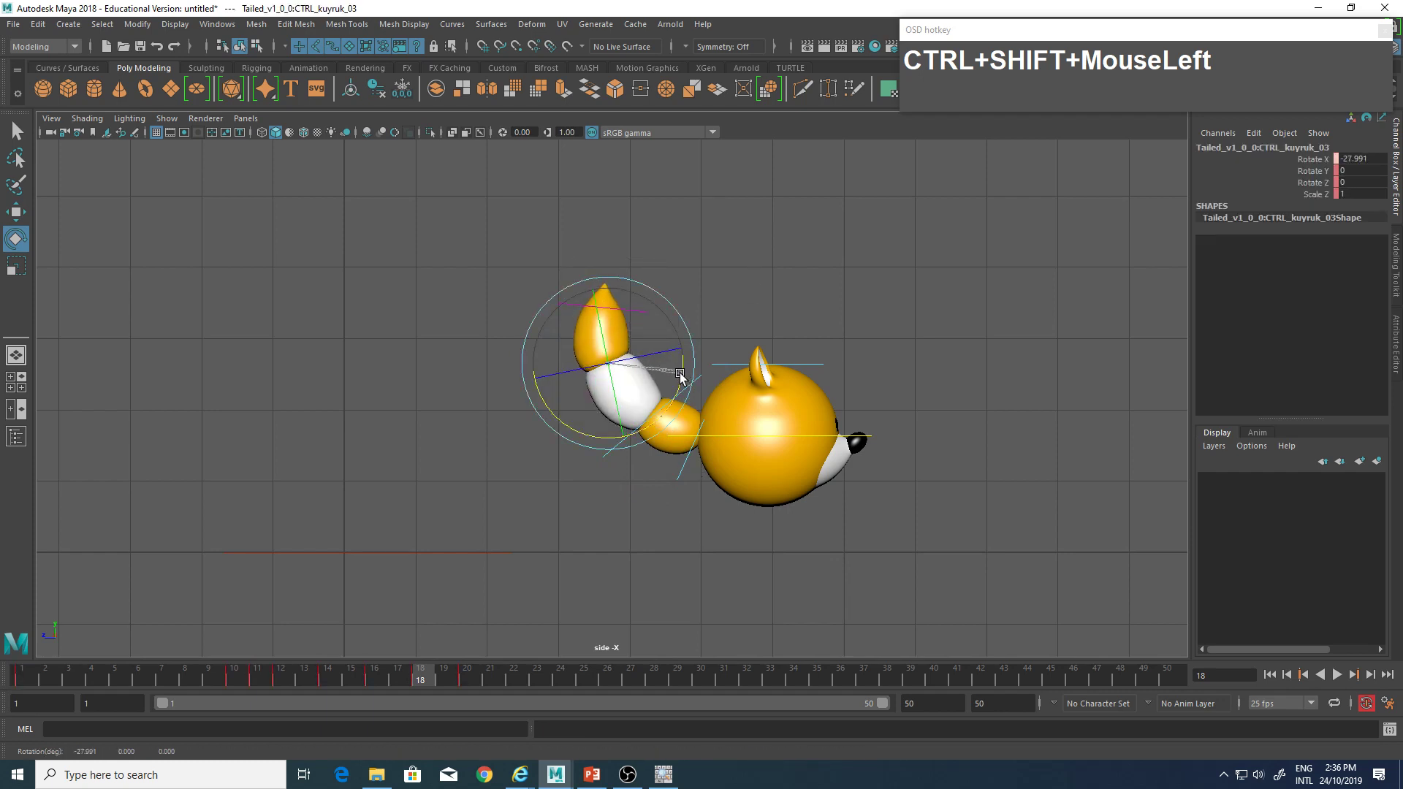
left_click(712, 264)
left_click(698, 494)
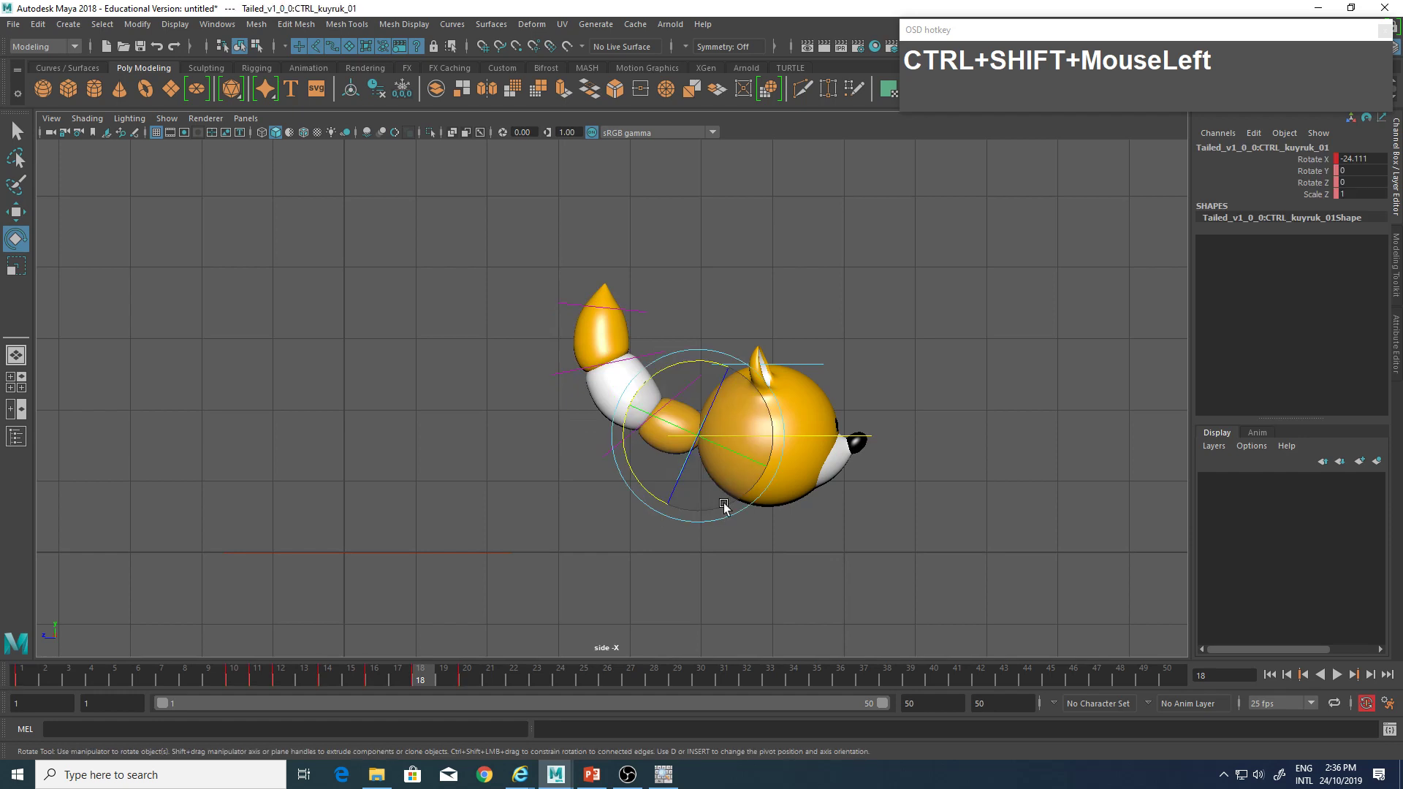
Return to frame 16 and rotate the second tail control to about -25.8 degrees on X.
left_click_drag(438, 676, 374, 682)
left_click(599, 272)
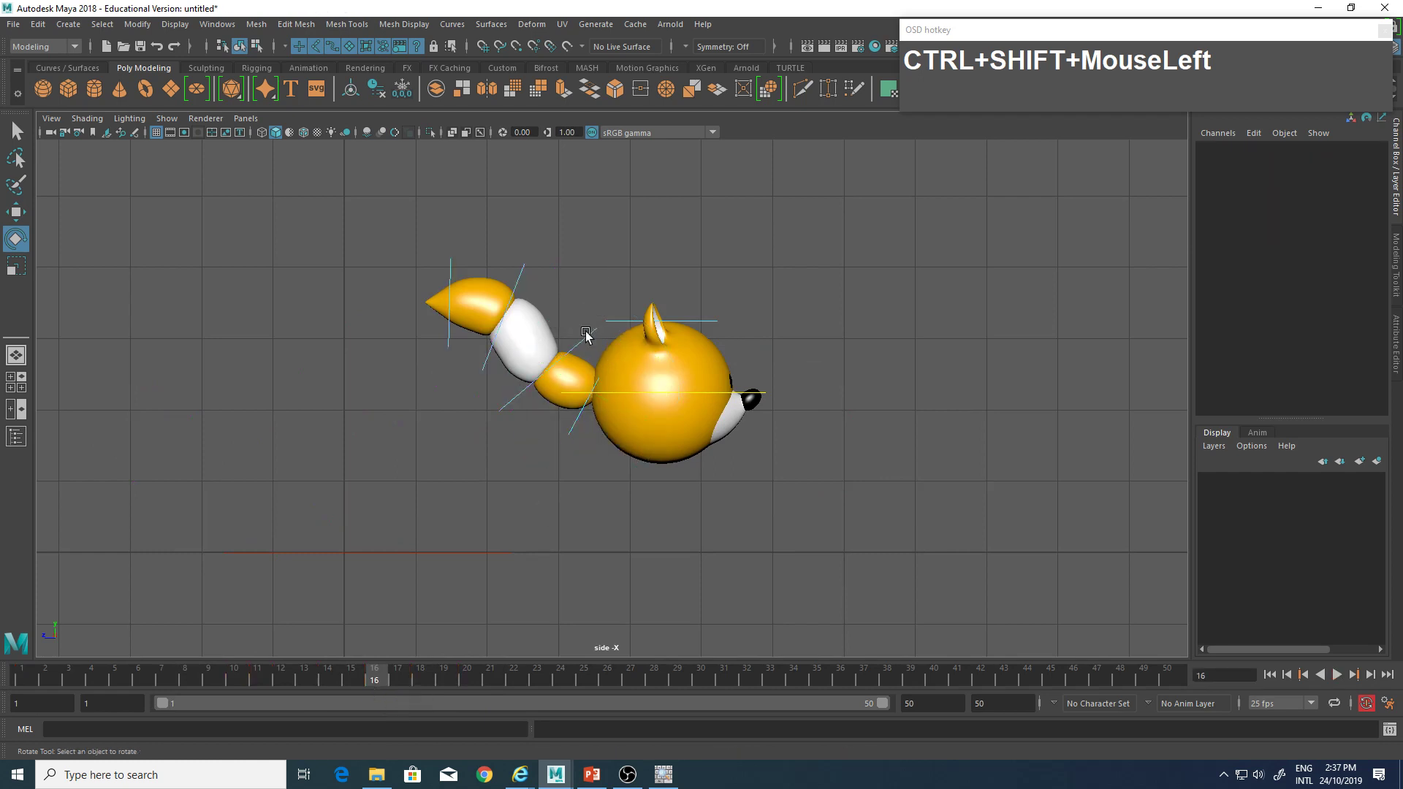
left_click(589, 345)
left_click_drag(609, 330, 617, 313)
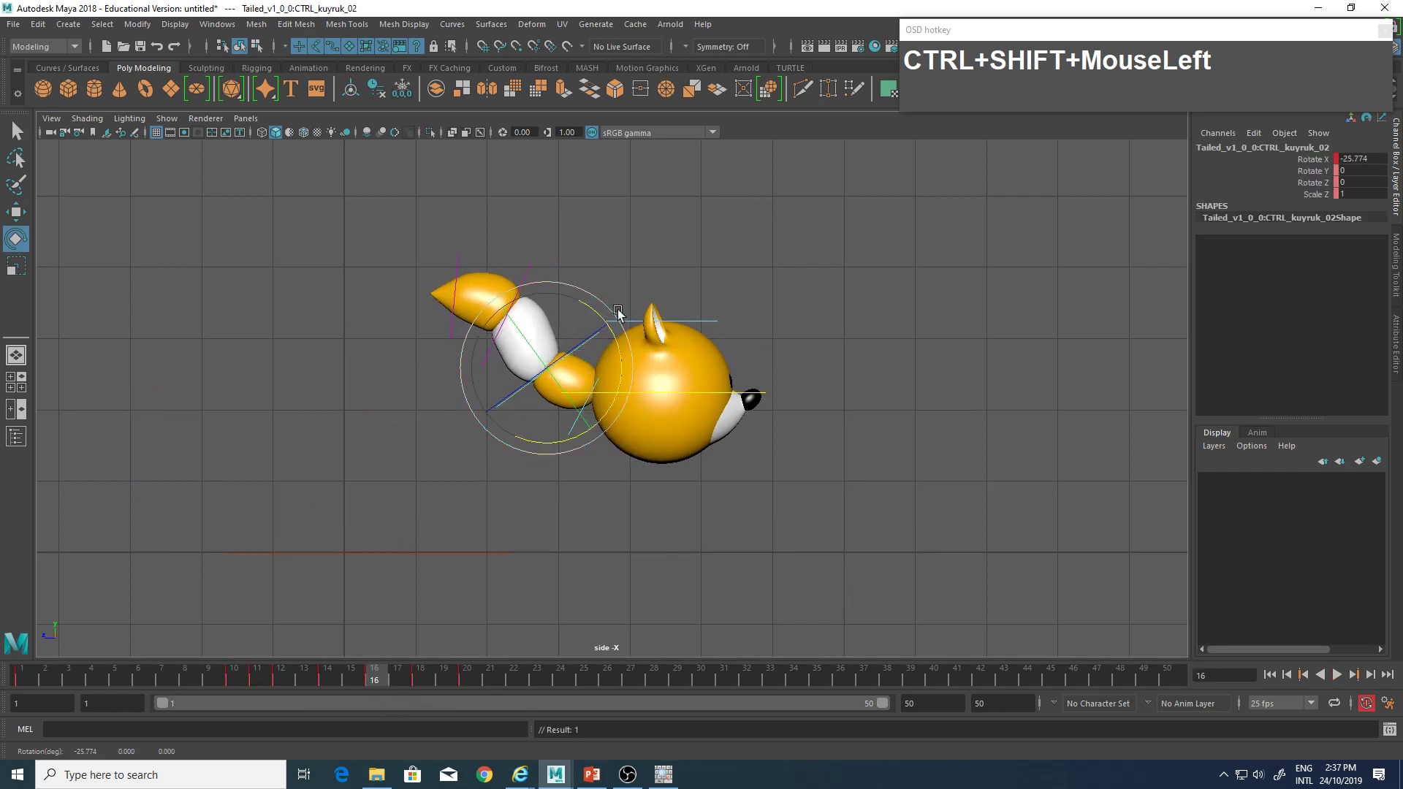
left_click(628, 219)
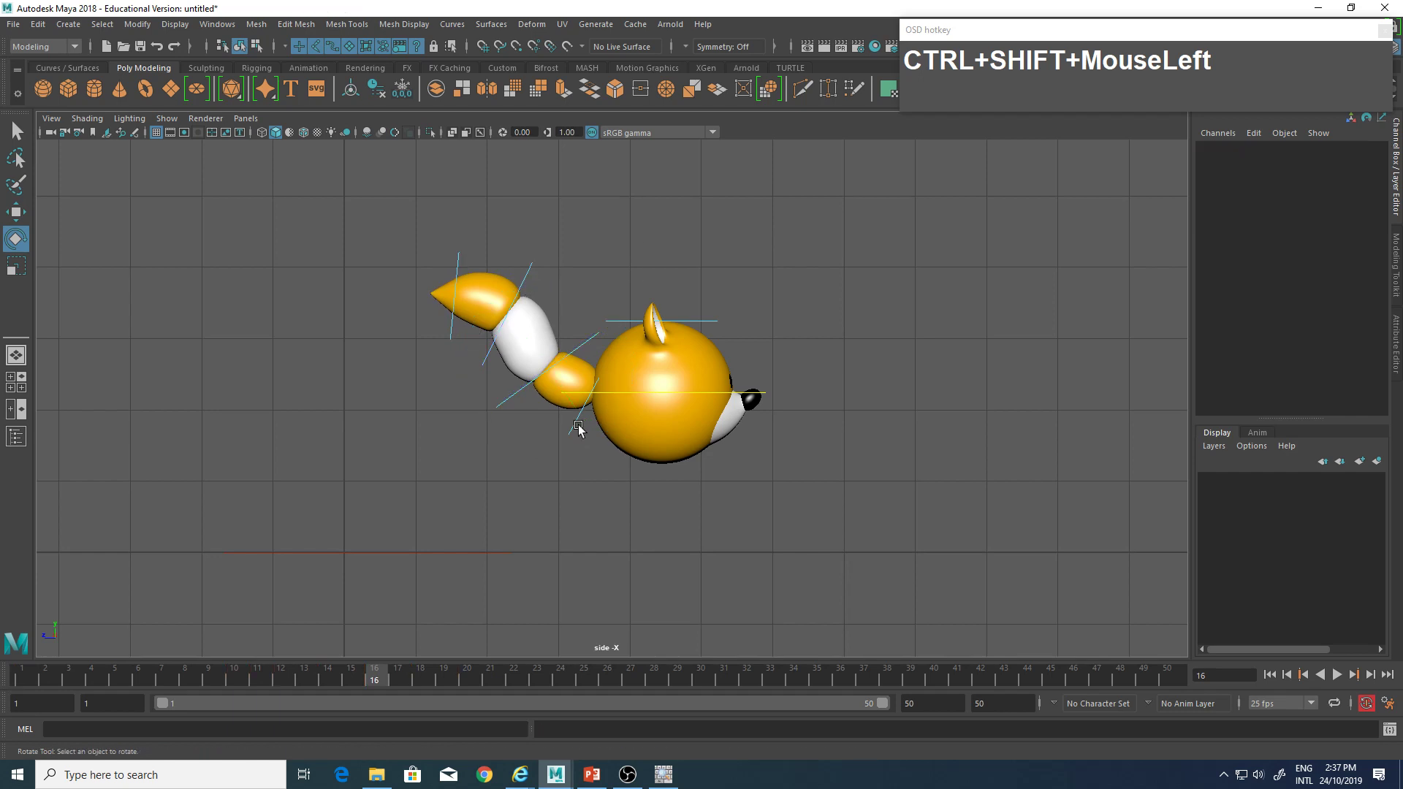
left_click(573, 433)
At frame 18, rotate the third tail control to about -31.4 degrees on X and bend the second and tip controls slightly further upward.
mouse_move(420, 673)
left_mouse_down()
mouse_move(187, 675)
mouse_move(444, 681)
mouse_move(202, 679)
mouse_move(424, 688)
left_mouse_up()
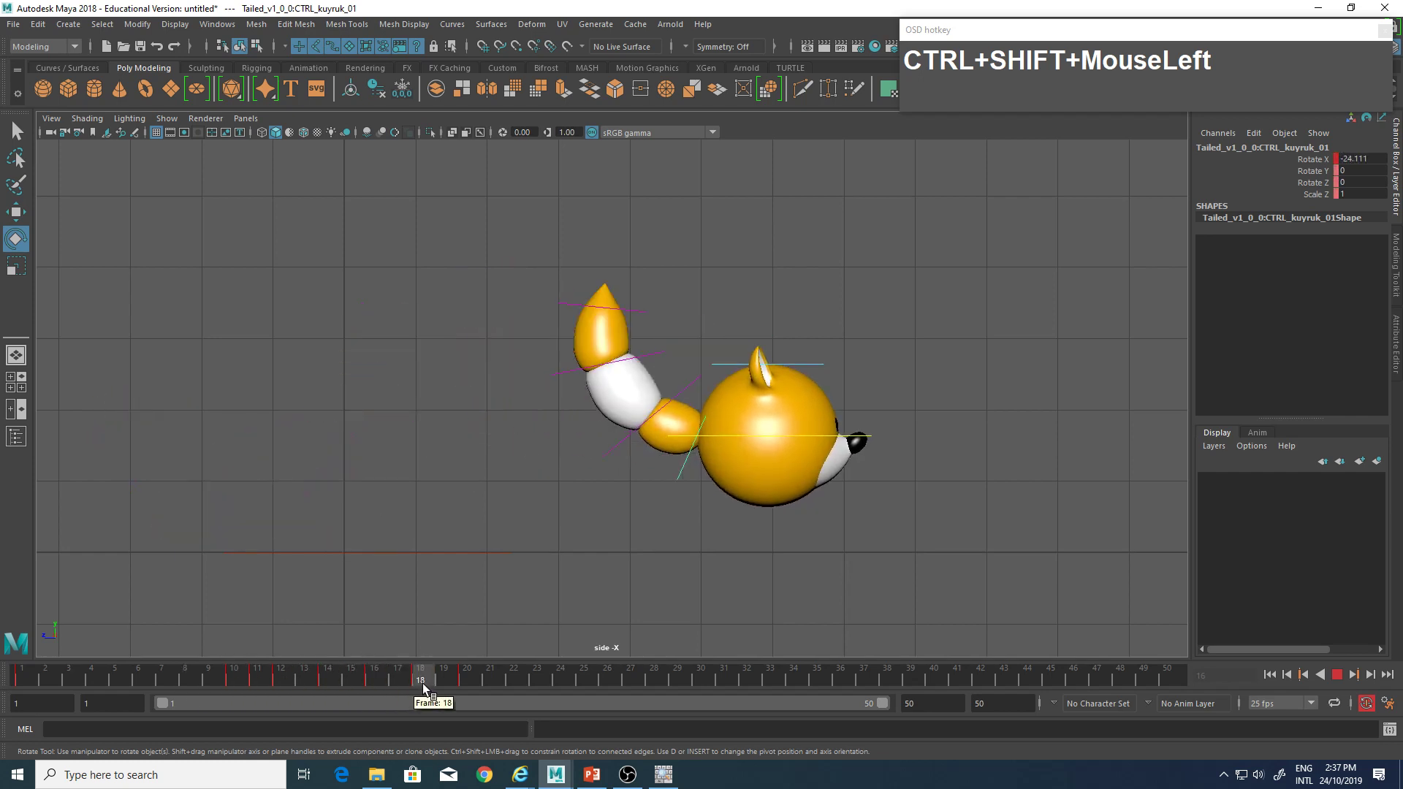
left_click(699, 250)
left_click(695, 363)
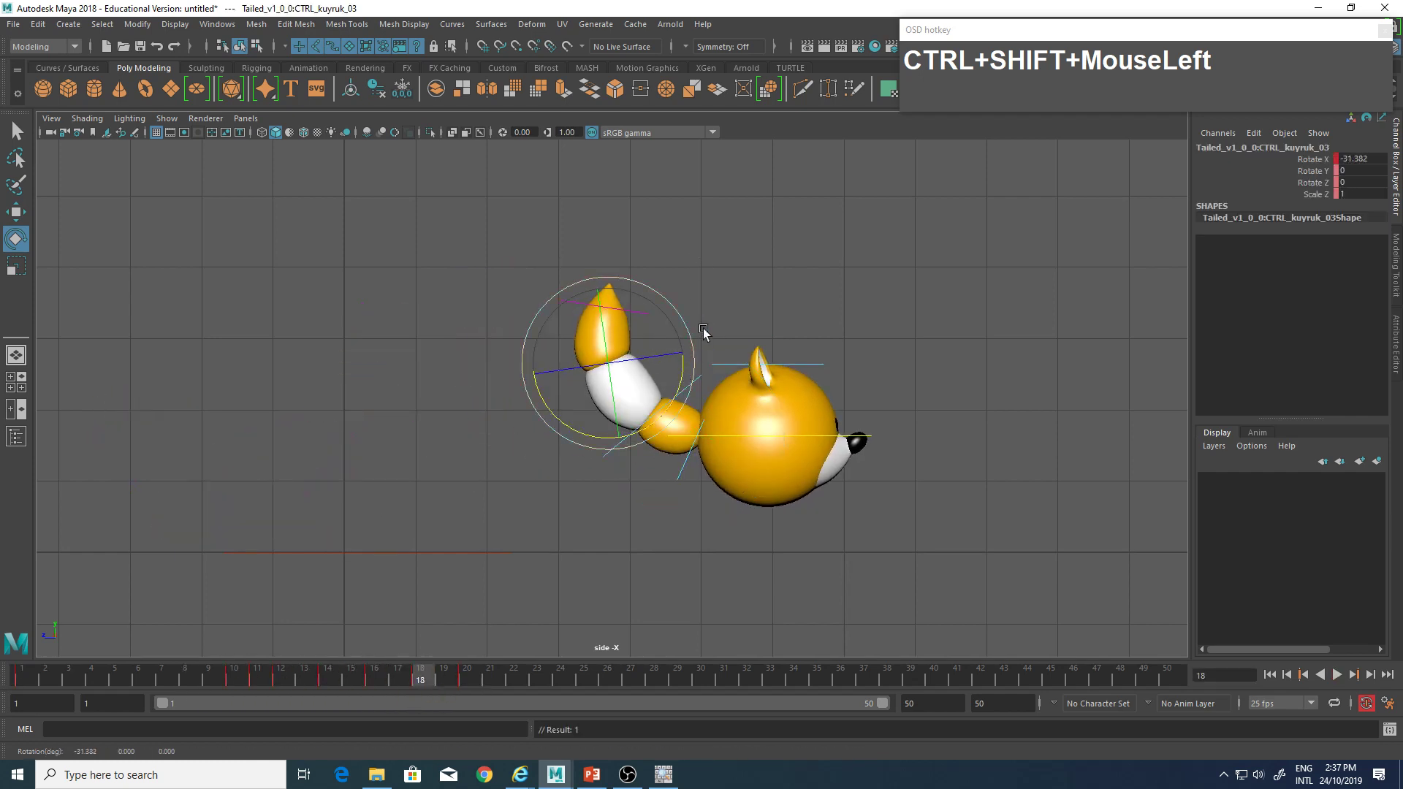
left_click(642, 304)
left_click(671, 375)
left_click_drag(681, 333, 673, 343, "ctrl+shift")
left_click(612, 446)
left_click(736, 324)
left_click(676, 475)
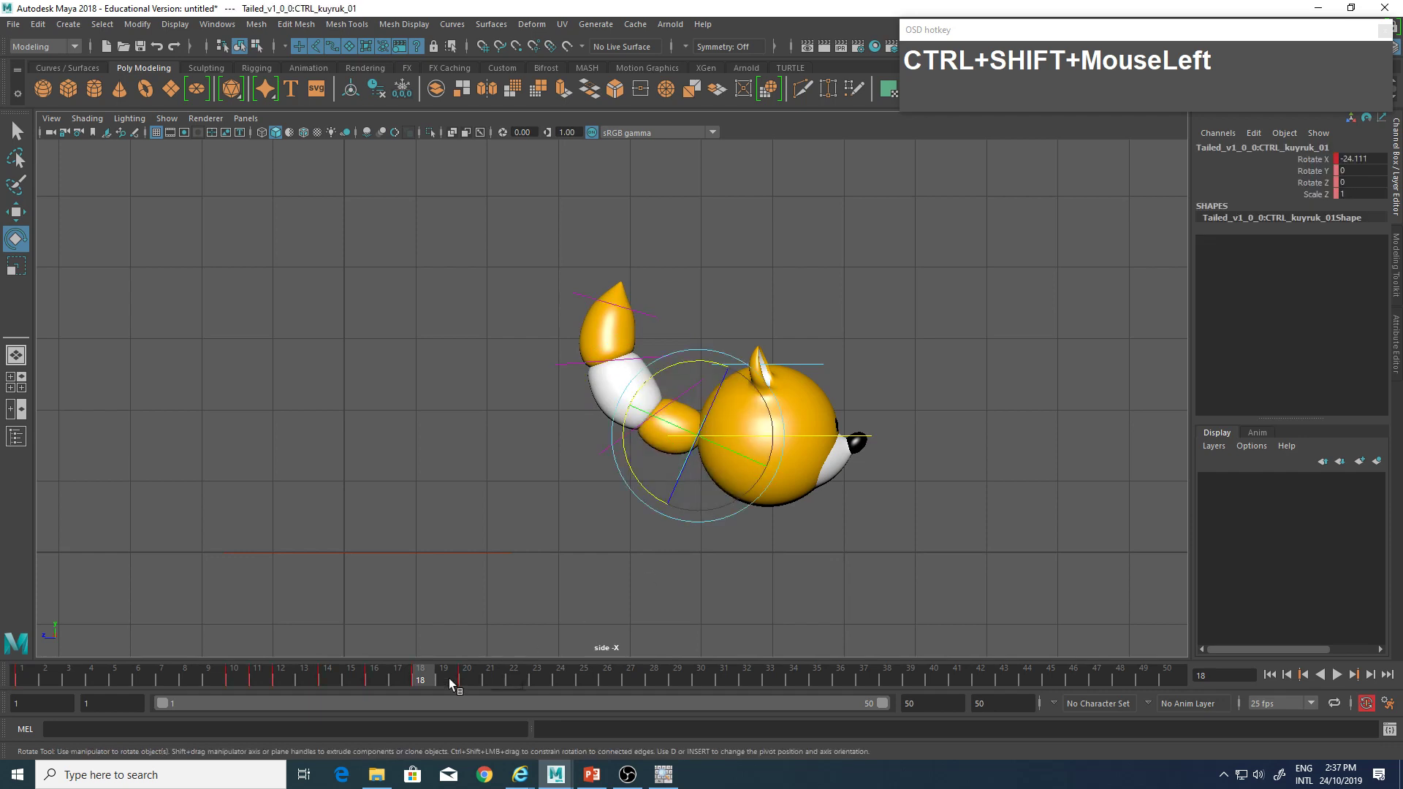
Go back to frame 16 and rotate the second tail control to about -18.0 degrees on X.
left_click_drag(415, 678, 371, 679)
left_click(620, 279)
left_click(568, 356)
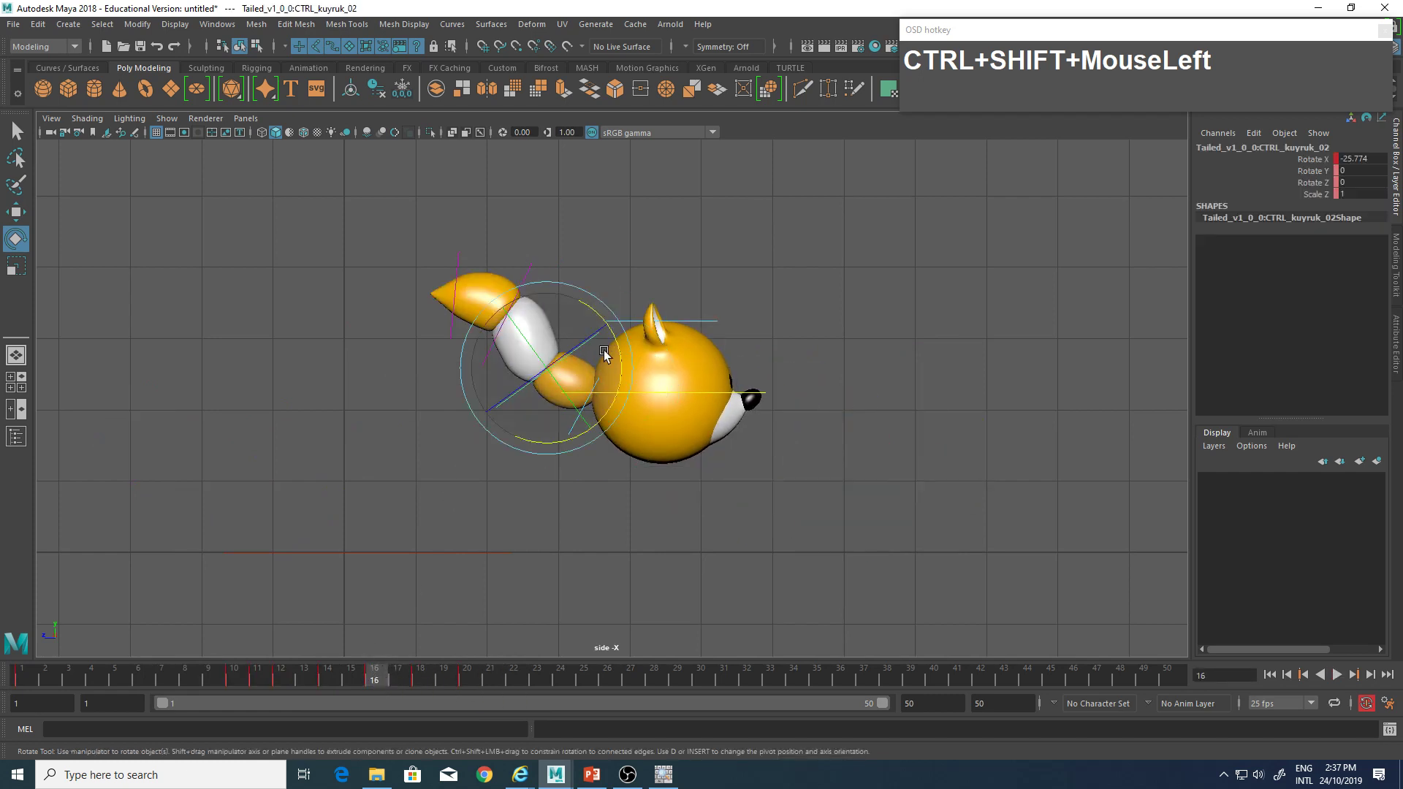
left_click_drag(595, 313, 584, 308)
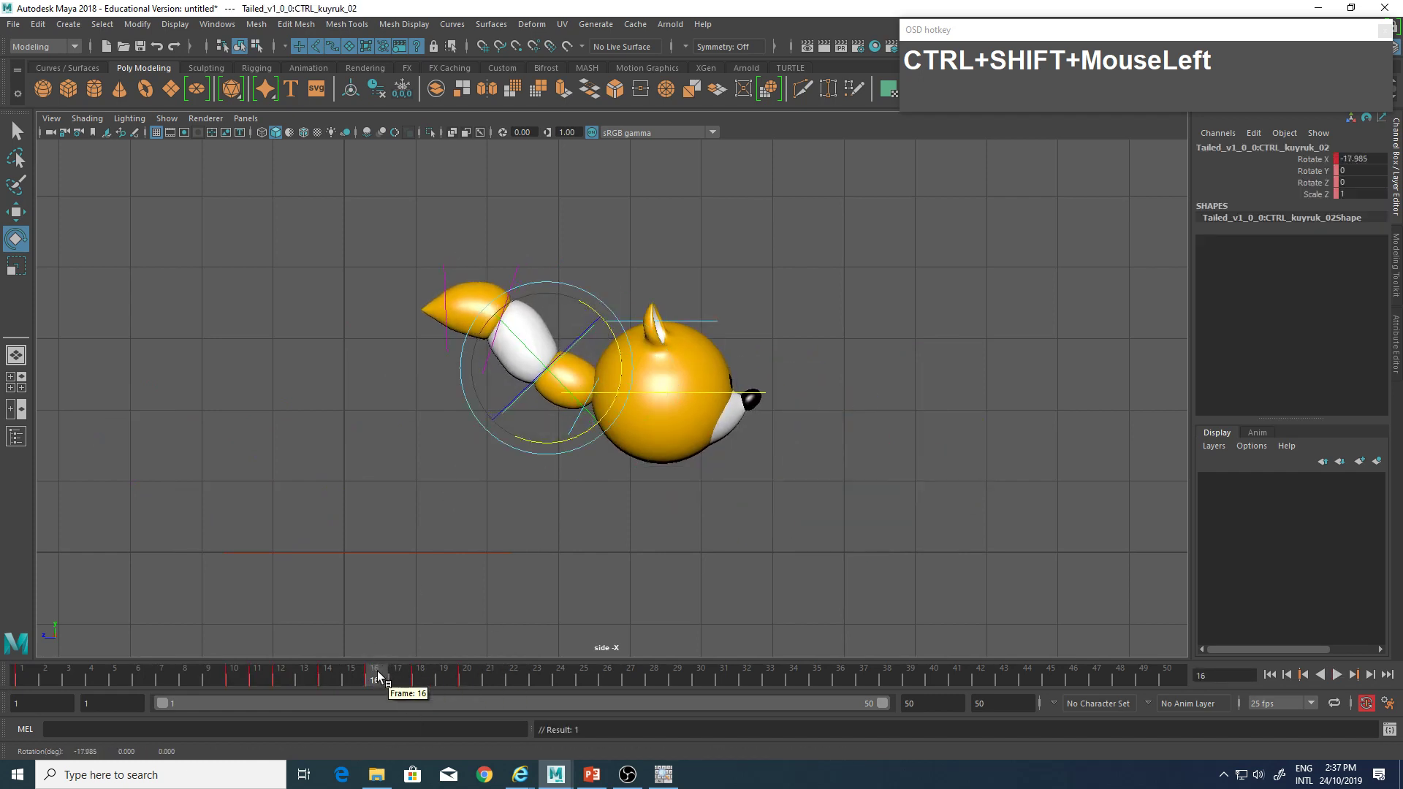
Return to frame 10 and select all four tail controls together.
left_click_drag(377, 673, 239, 681)
left_click(436, 198)
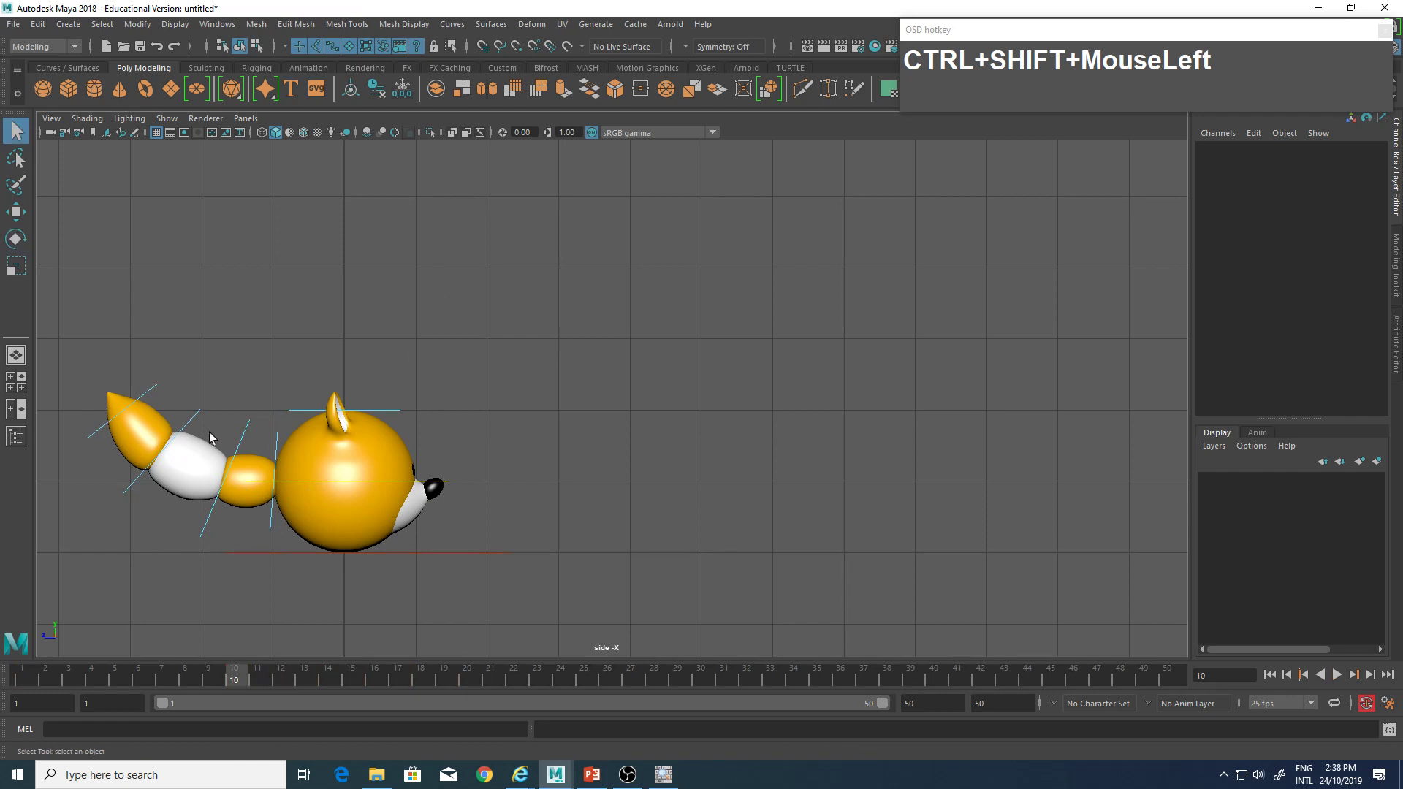
middle_click_drag(209, 432, 498, 432, "alt")
scroll(526, 439, "up", 2)
left_click_drag(585, 450, 395, 428)
middle_click_drag(523, 519, 443, 513, "alt")
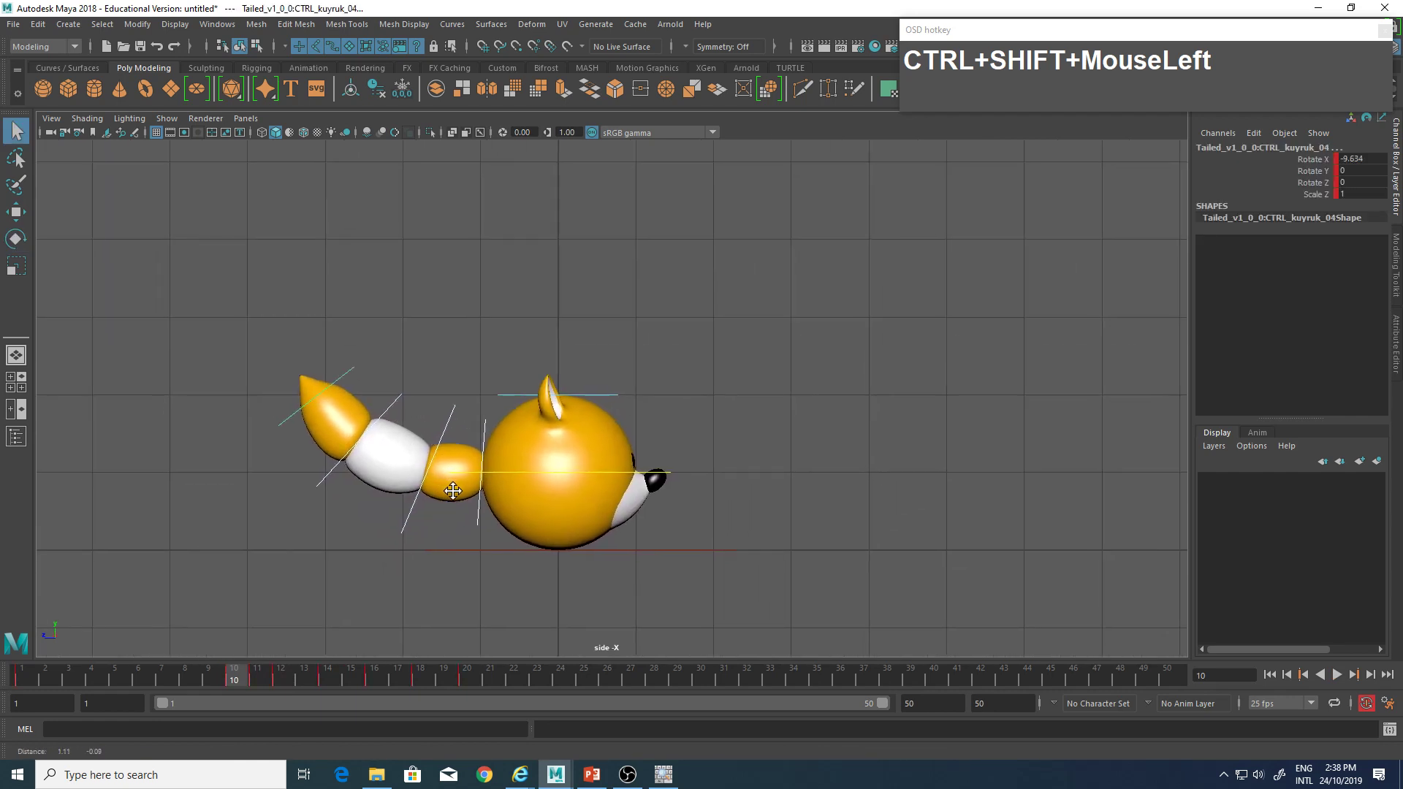
mouse_move(234, 672)
left_mouse_down()
mouse_move(435, 674)
mouse_move(243, 677)
mouse_move(484, 694)
mouse_move(462, 698)
mouse_move(703, 677)
mouse_move(234, 682)
mouse_move(496, 696)
mouse_move(316, 685)
mouse_move(633, 684)
mouse_move(240, 679)
left_mouse_up()
Copy the tail poses from frames 11 and 12 to frames 21 and 22 and key them for the second jump.
middle_click_drag(513, 564, 329, 558, "alt")
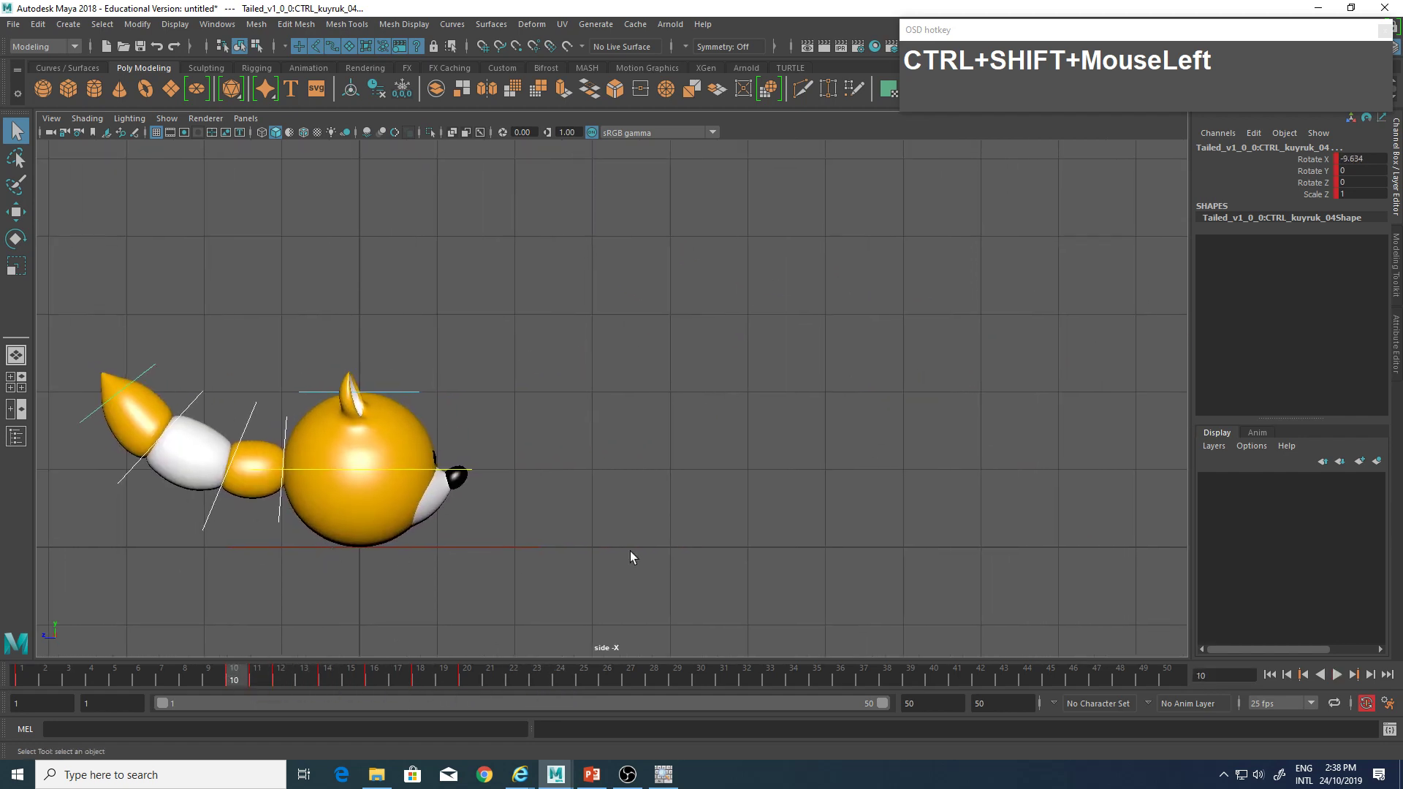
right_click_drag(630, 553, 492, 554, "alt")
middle_click_drag(492, 554, 454, 561, "alt")
key("alt+v")
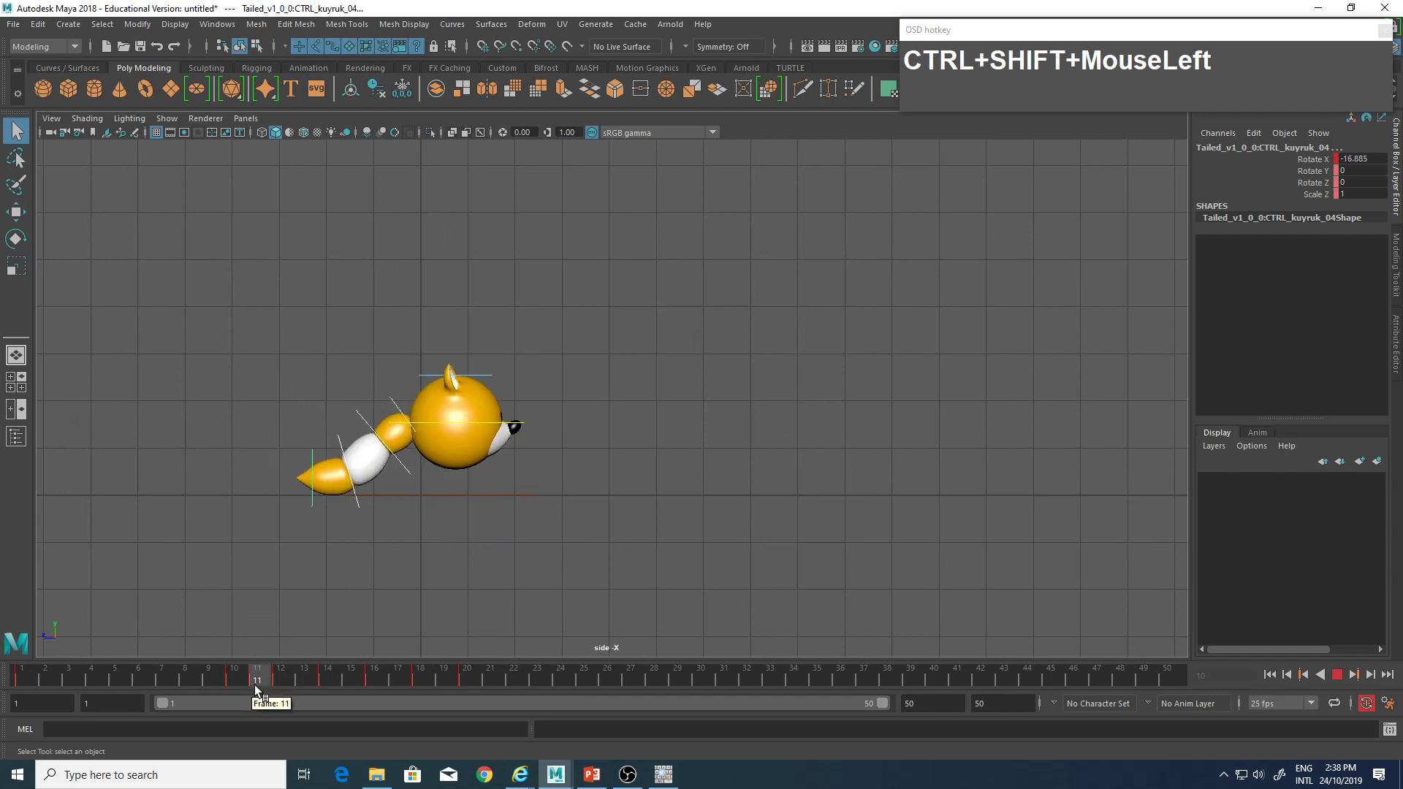
mouse_move(257, 687)
left_mouse_down()
mouse_move(243, 688)
mouse_move(280, 680)
left_mouse_up()
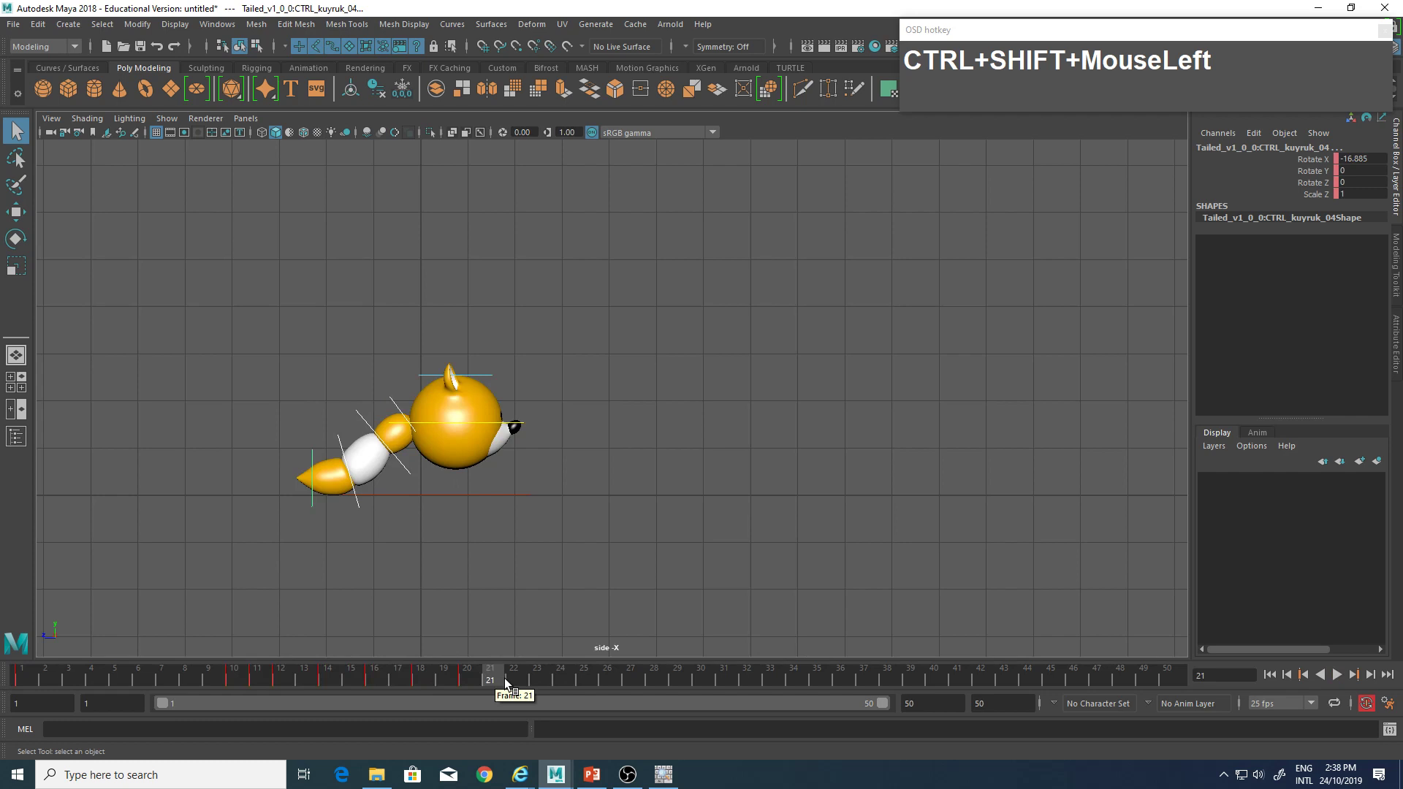
key("alt+v")
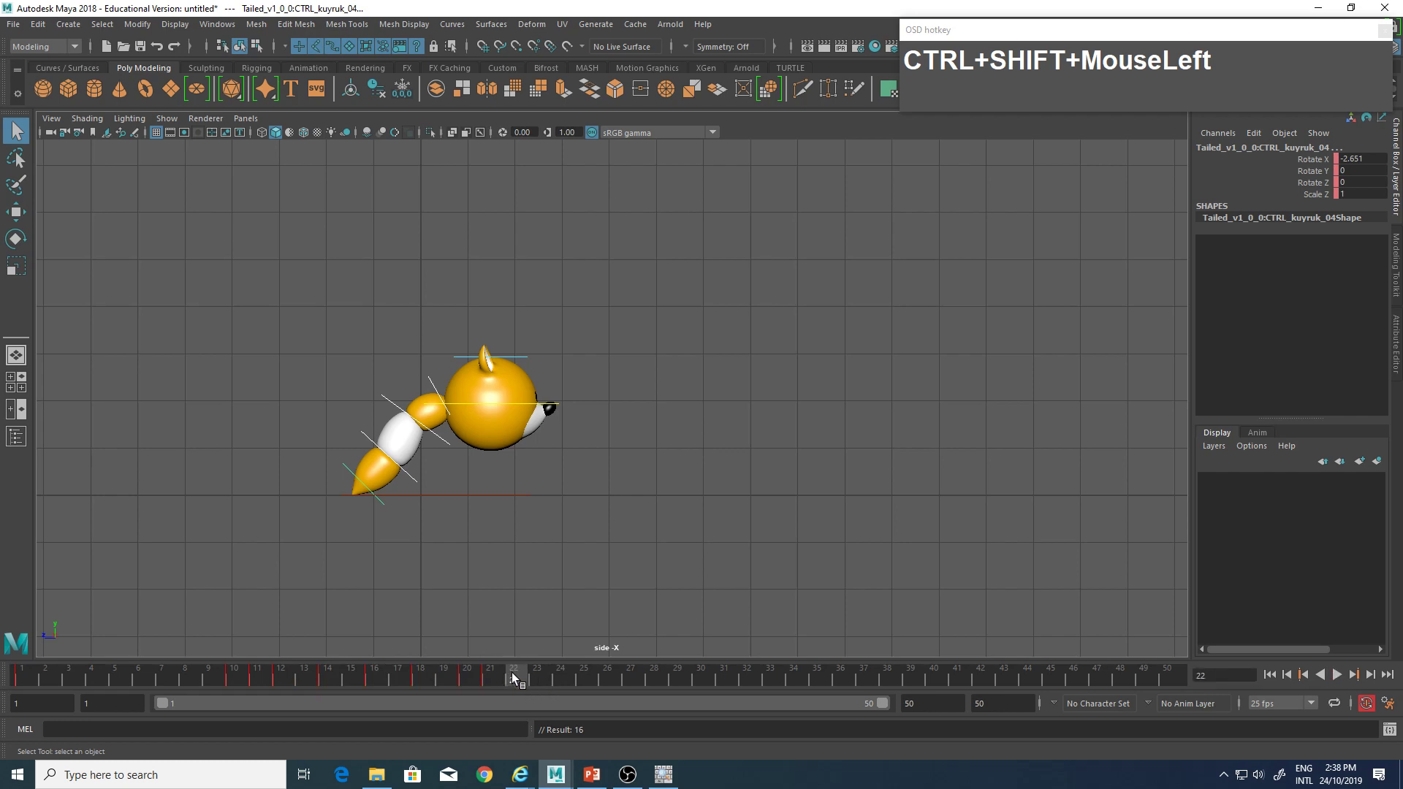
key("alt+v")
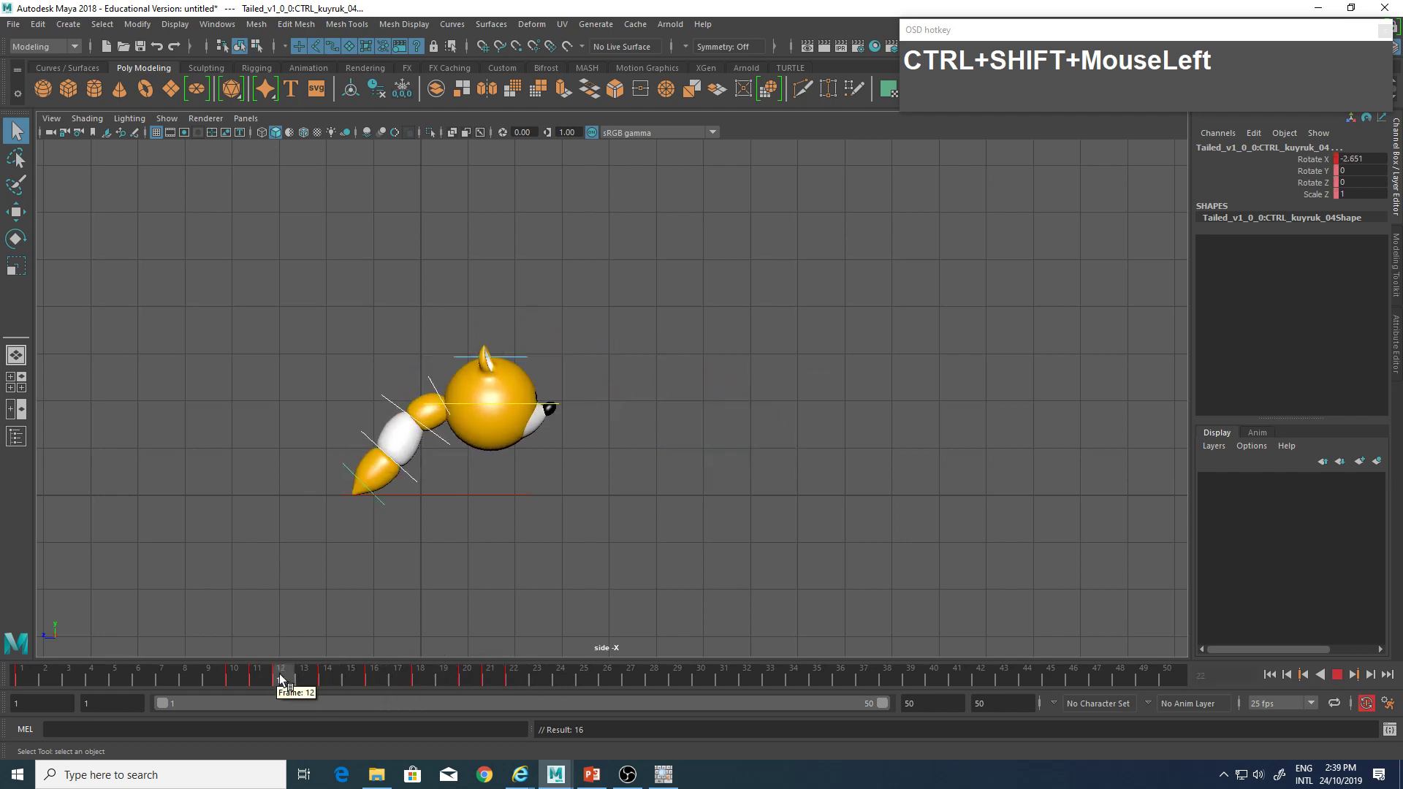
Copy the tail poses from frames 14 and 16 to frames 24 and 26 and key all four controls.
left_click_drag(281, 679, 326, 682)
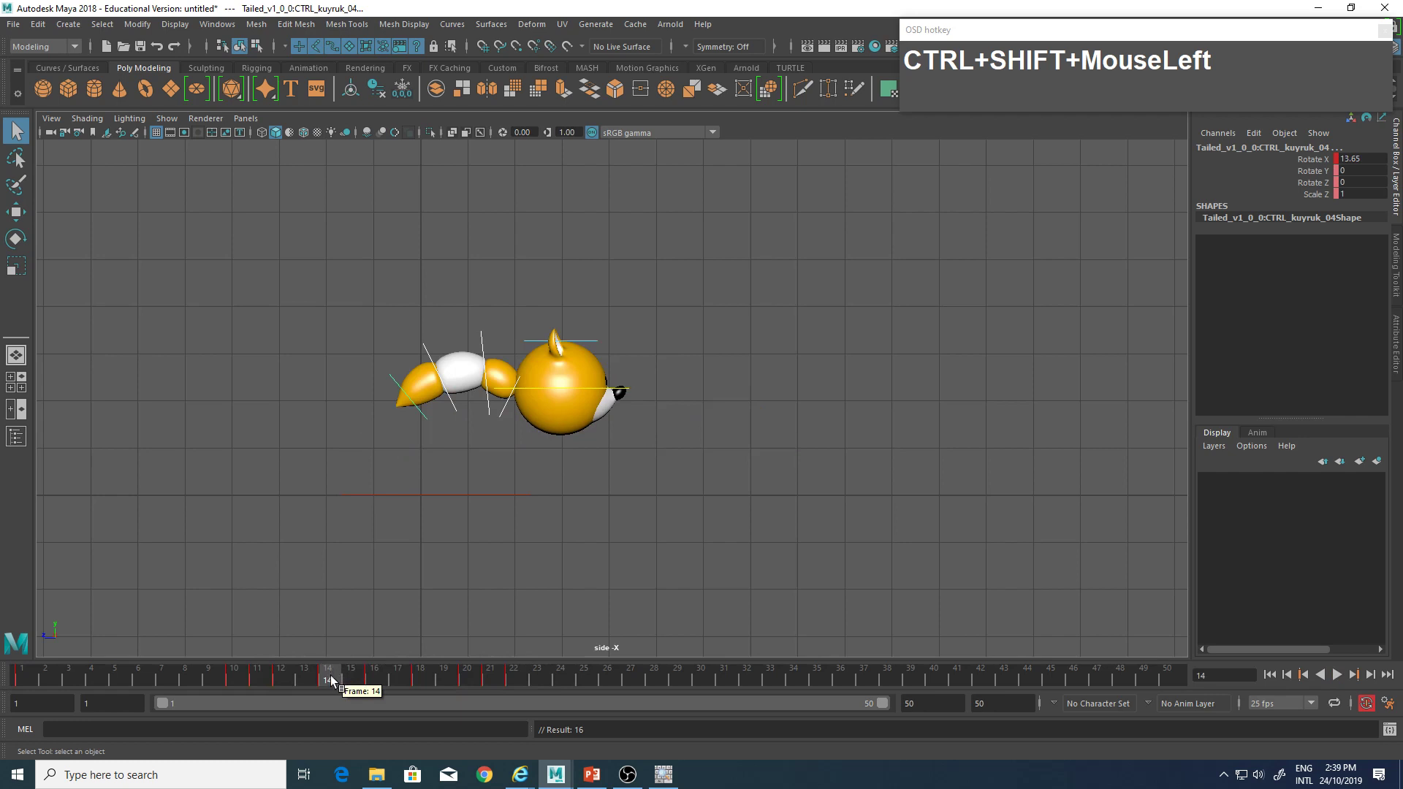
left_click_drag(329, 677, 560, 677)
mouse_move(562, 677)
left_mouse_down()
mouse_move(331, 682)
mouse_move(576, 680)
left_mouse_up()
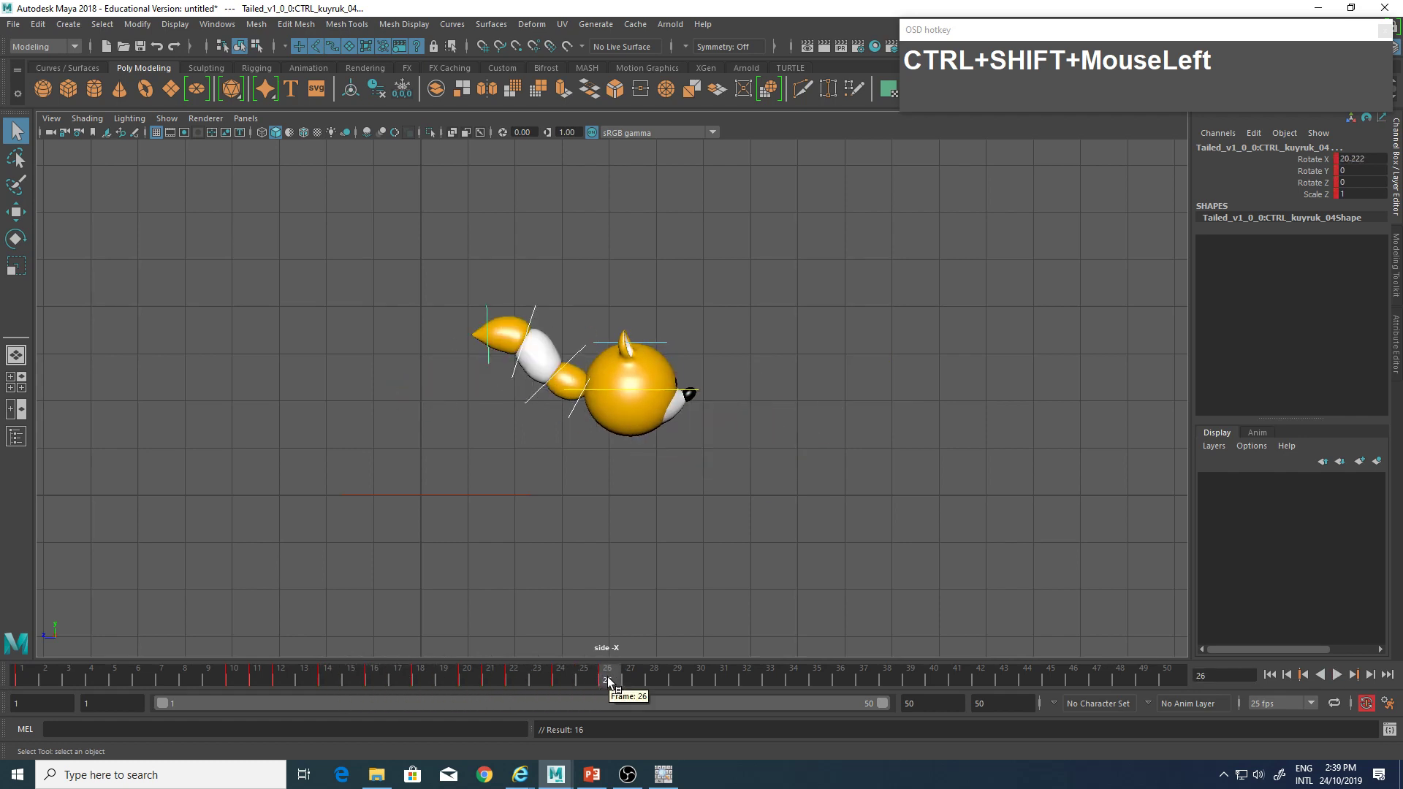
Copy the frame 20 tail pose to frame 28 and key all four controls.
left_click_drag(601, 676, 462, 684)
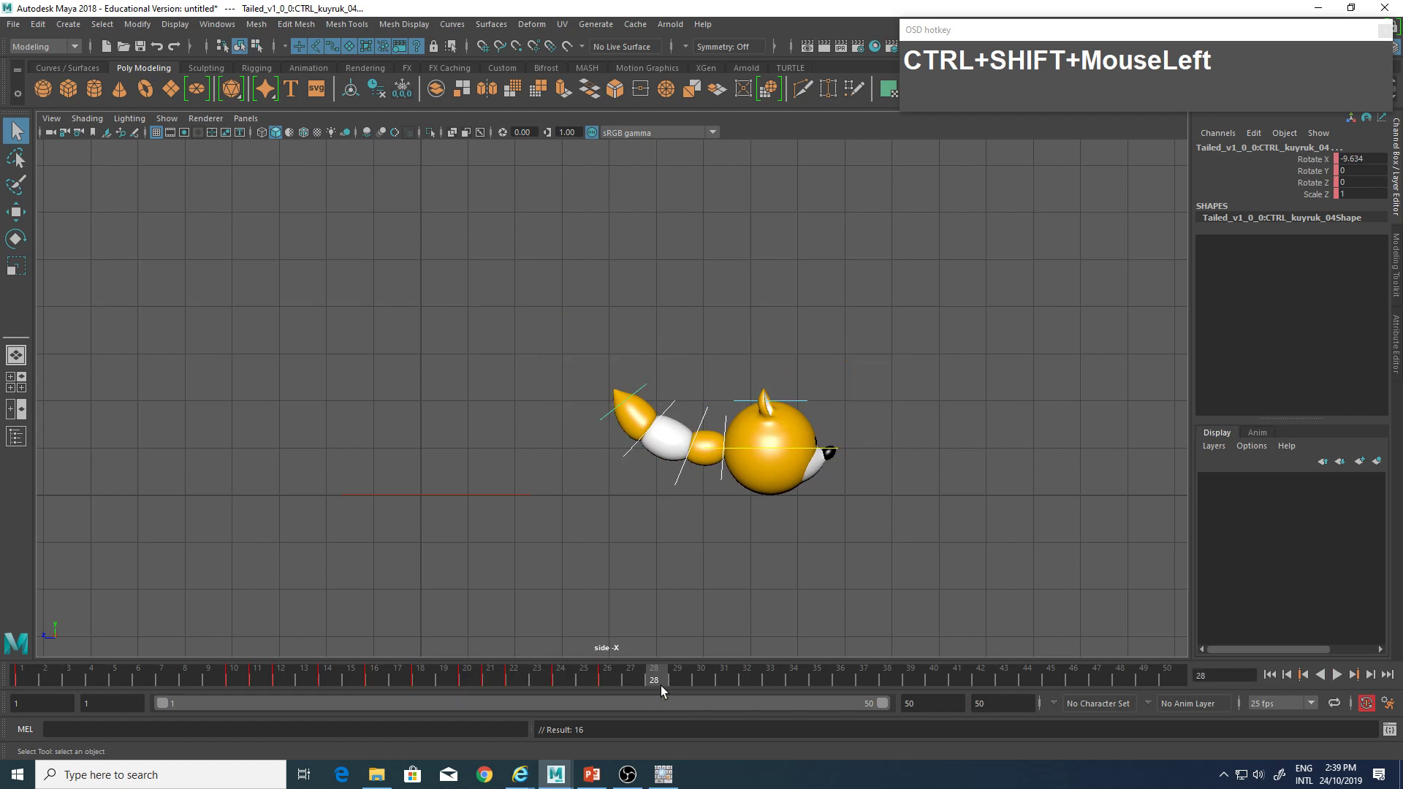
left_click_drag(657, 676, 471, 681)
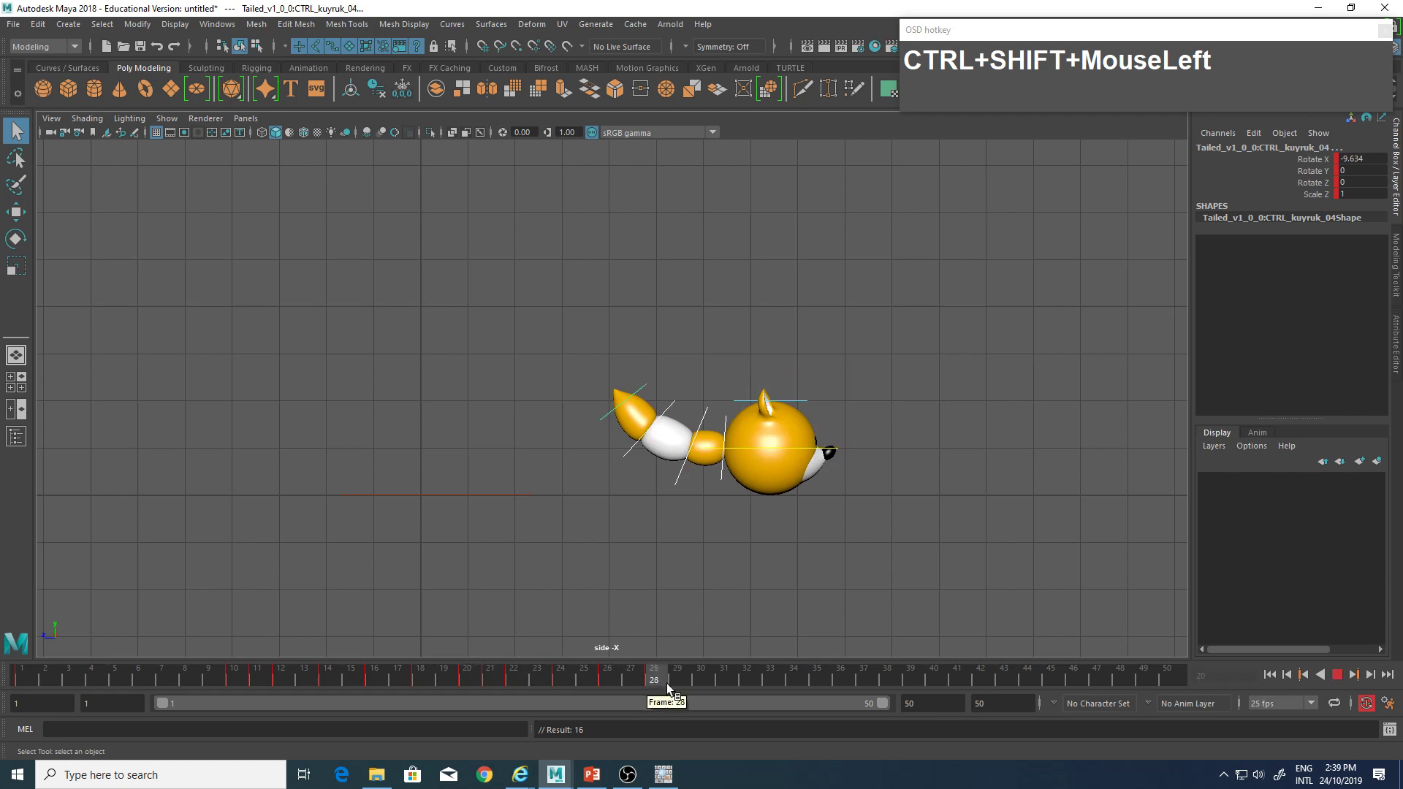
Play the two-jump animation from frame 1 to review the tail motion, and return to frame 1.
mouse_move(706, 687)
left_mouse_down()
mouse_move(479, 657)
mouse_move(587, 656)
mouse_move(653, 684)
mouse_move(501, 670)
mouse_move(620, 681)
mouse_move(375, 678)
mouse_move(654, 680)
mouse_move(258, 680)
mouse_move(693, 698)
mouse_move(551, 677)
mouse_move(2, 671)
left_mouse_up()
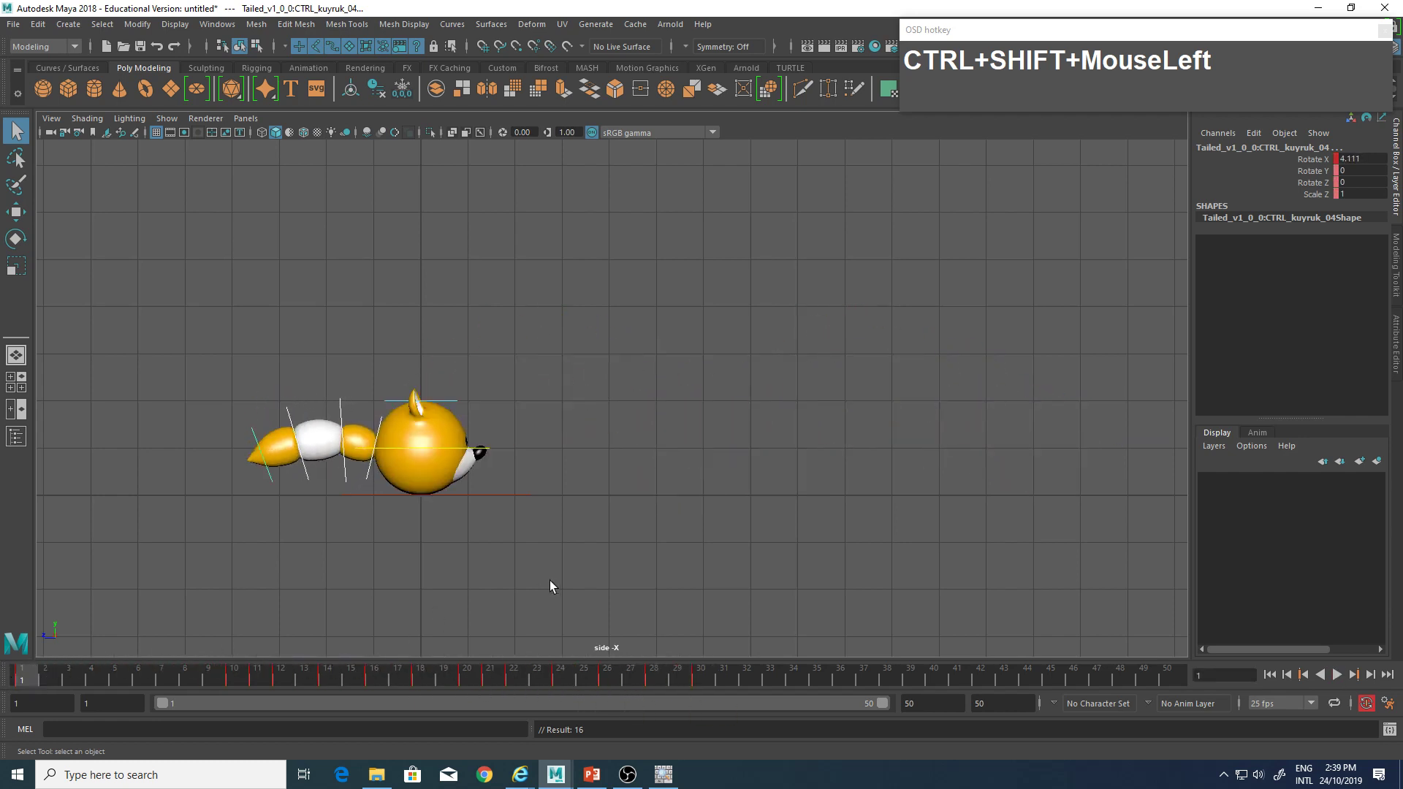
key("alt+v")
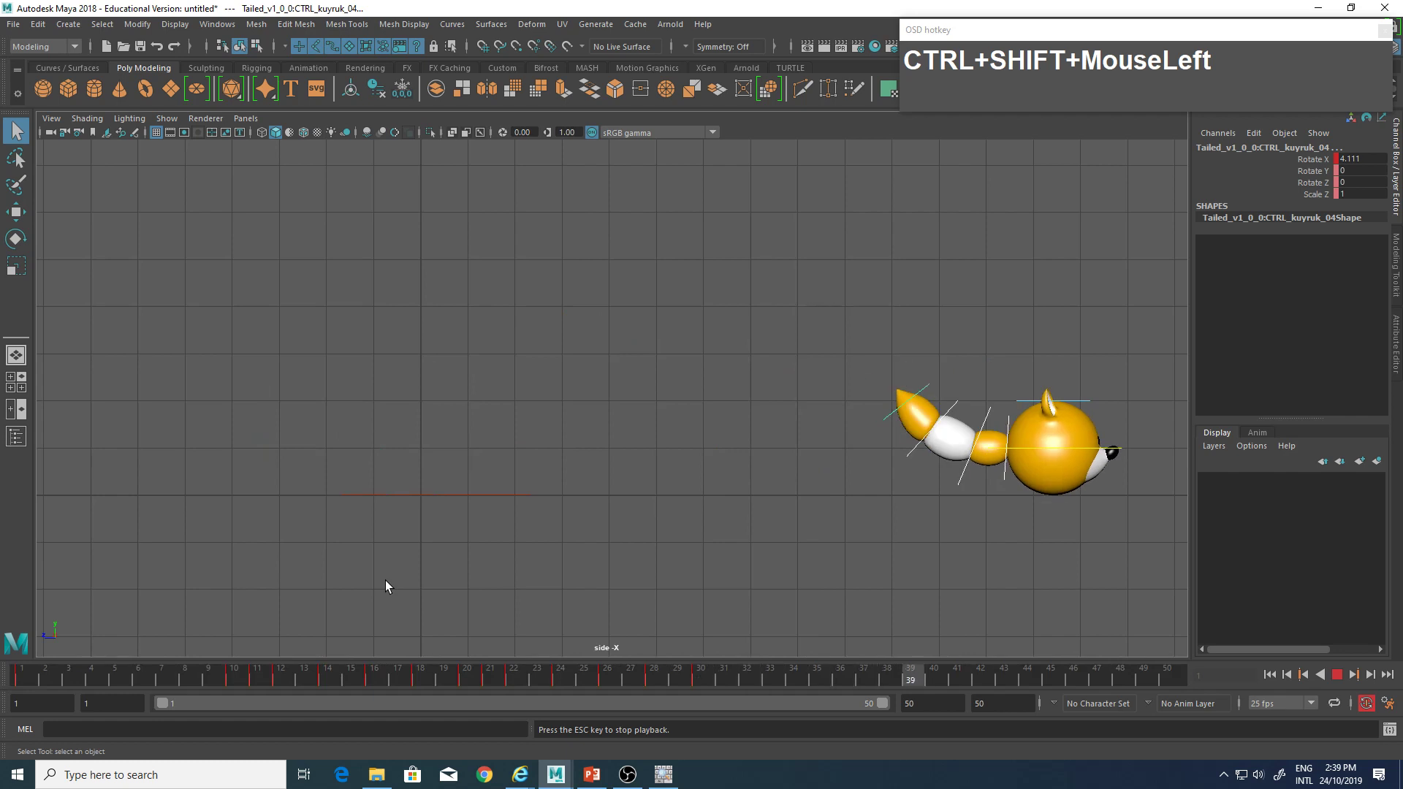
key("Escape")
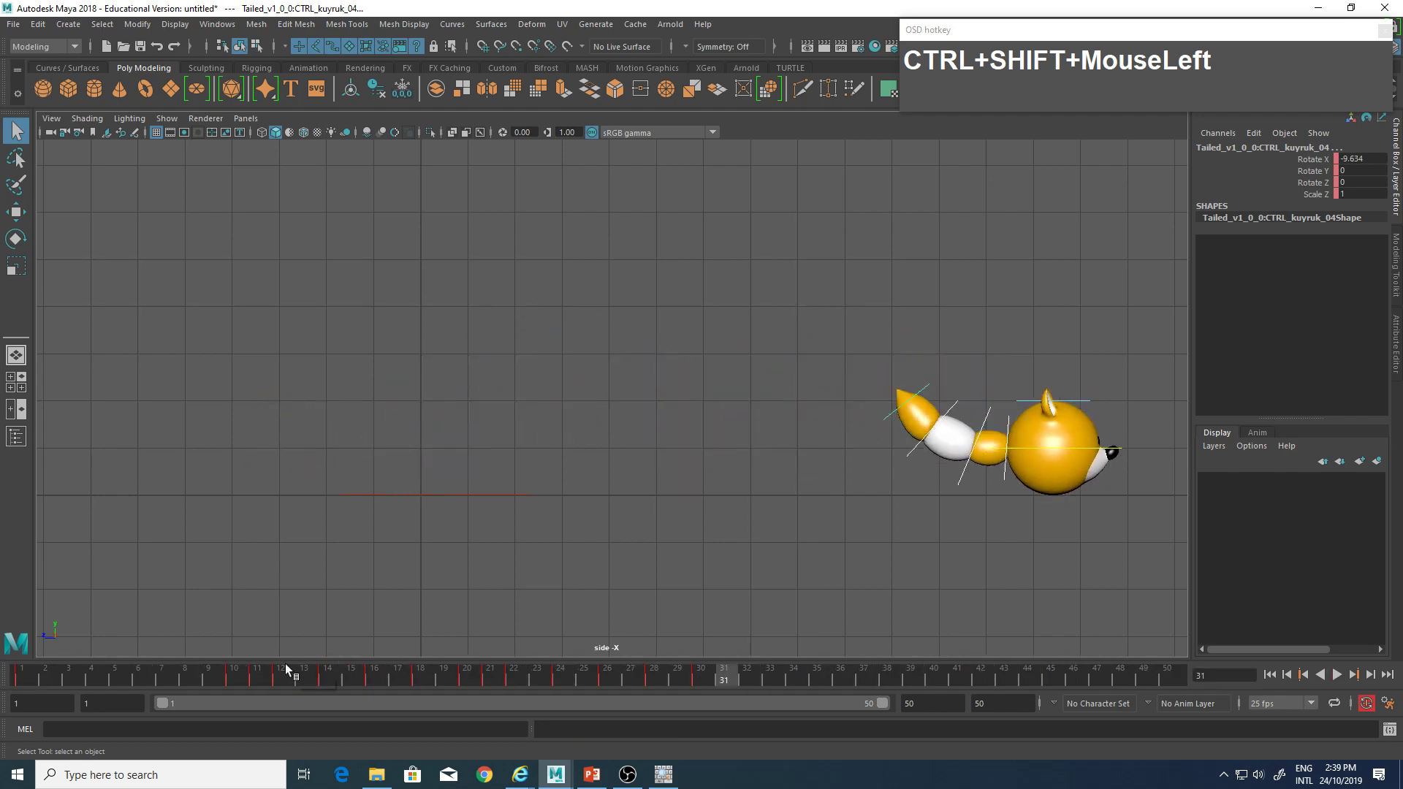
left_click_drag(287, 668, 3, 685)
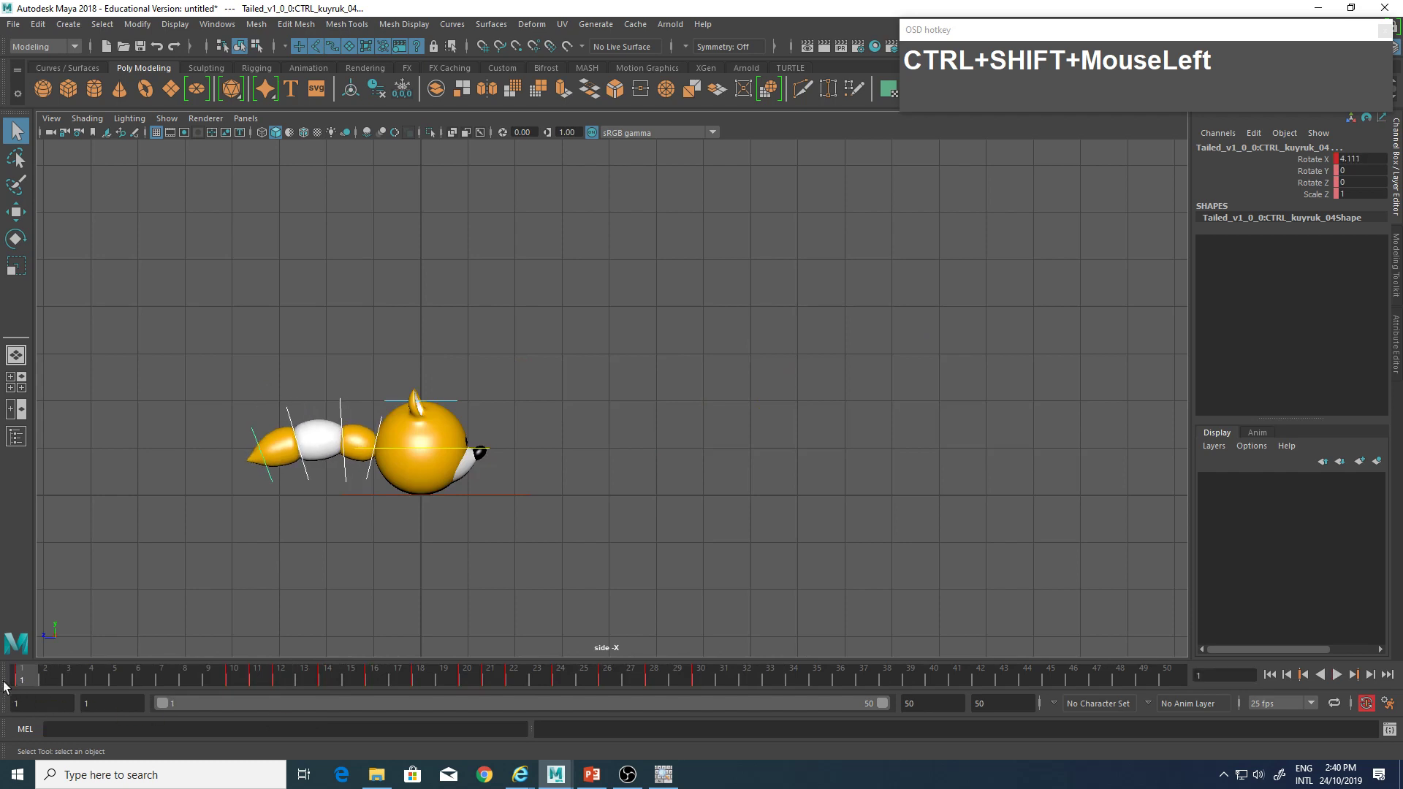
Select the ball's top squash control and key its Translate Y at 0 on frame 1.
right_click_drag(375, 507, 556, 528, "alt")
middle_click_drag(425, 521, 570, 520, "alt")
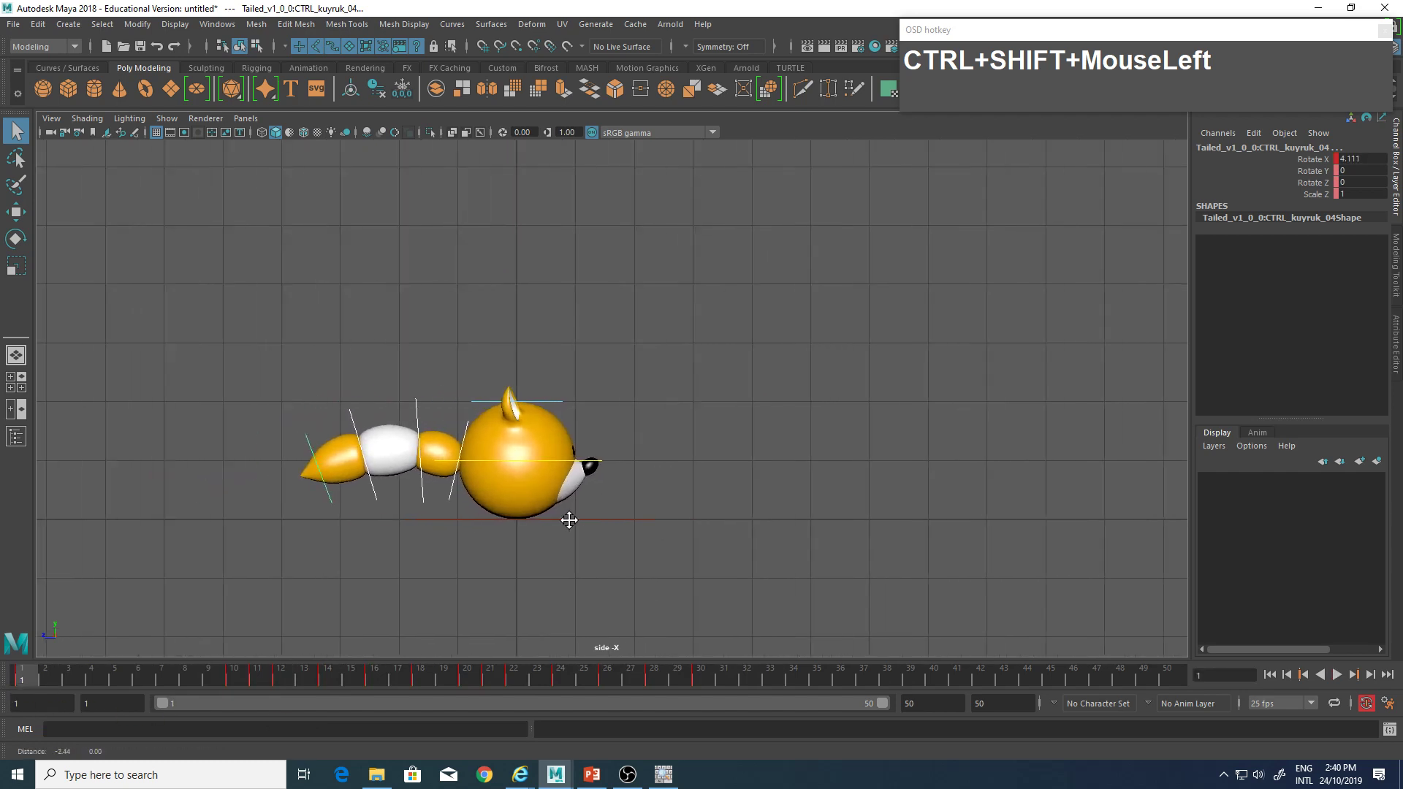
left_click(673, 358)
right_click_drag(358, 436, 494, 456, "alt")
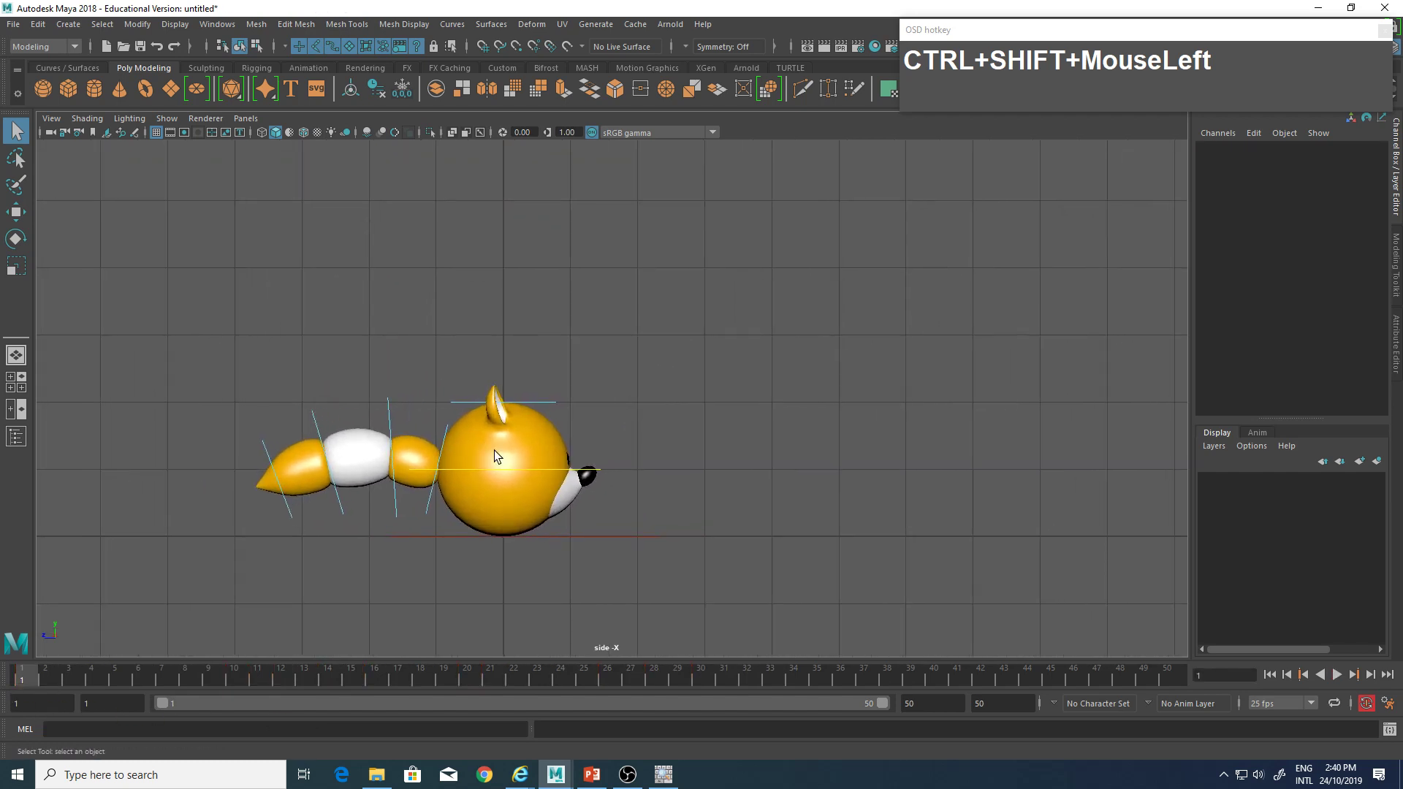
left_click_drag(534, 415, 532, 416)
middle_click_drag(510, 433, 454, 421, "alt")
right_click_drag(485, 482, 498, 489, "alt")
mouse_move(502, 463)
middle_mouse_down("alt")
mouse_move(509, 488)
mouse_move(490, 469)
middle_mouse_up("alt")
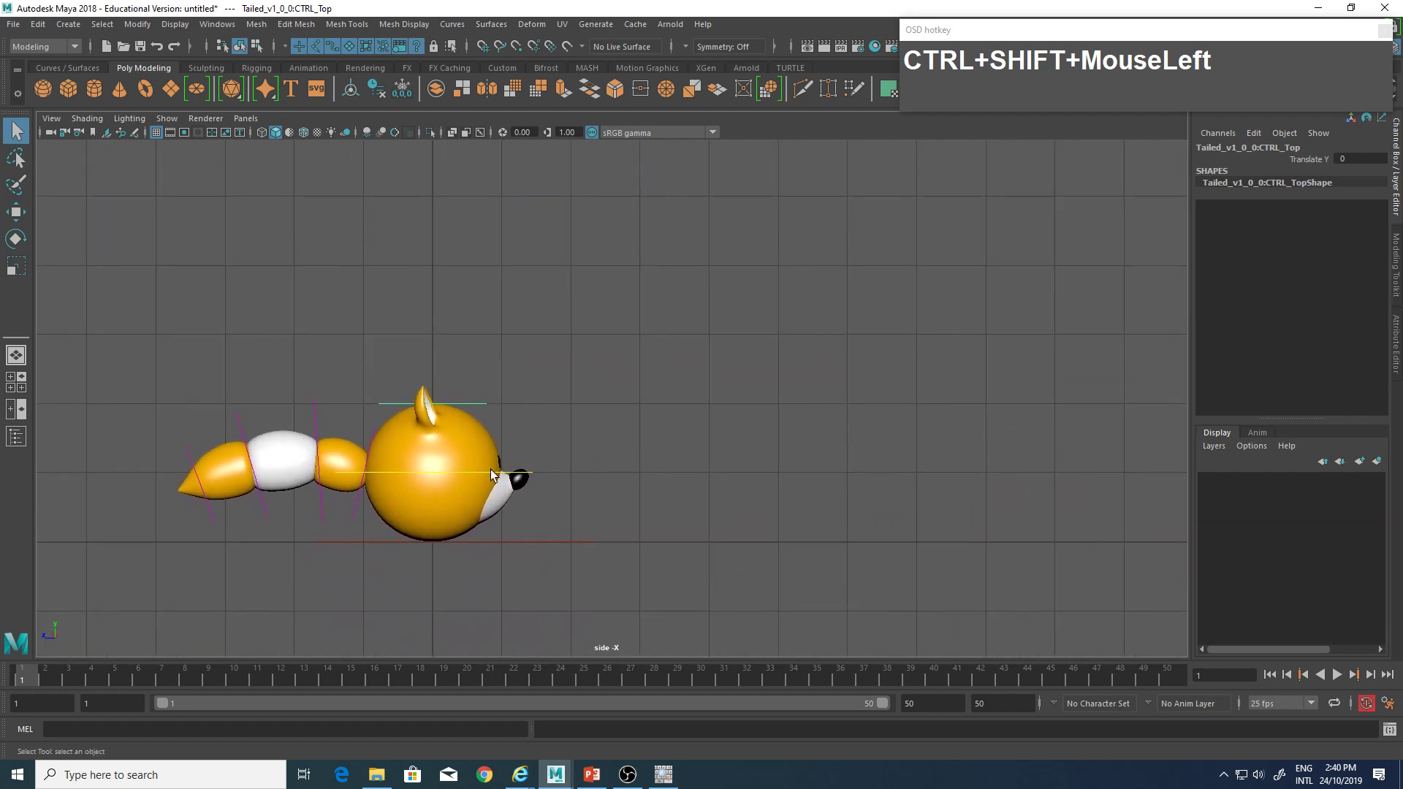
left_click_drag(31, 685, 0, 690)
middle_click_drag(486, 479, 529, 470, "alt")
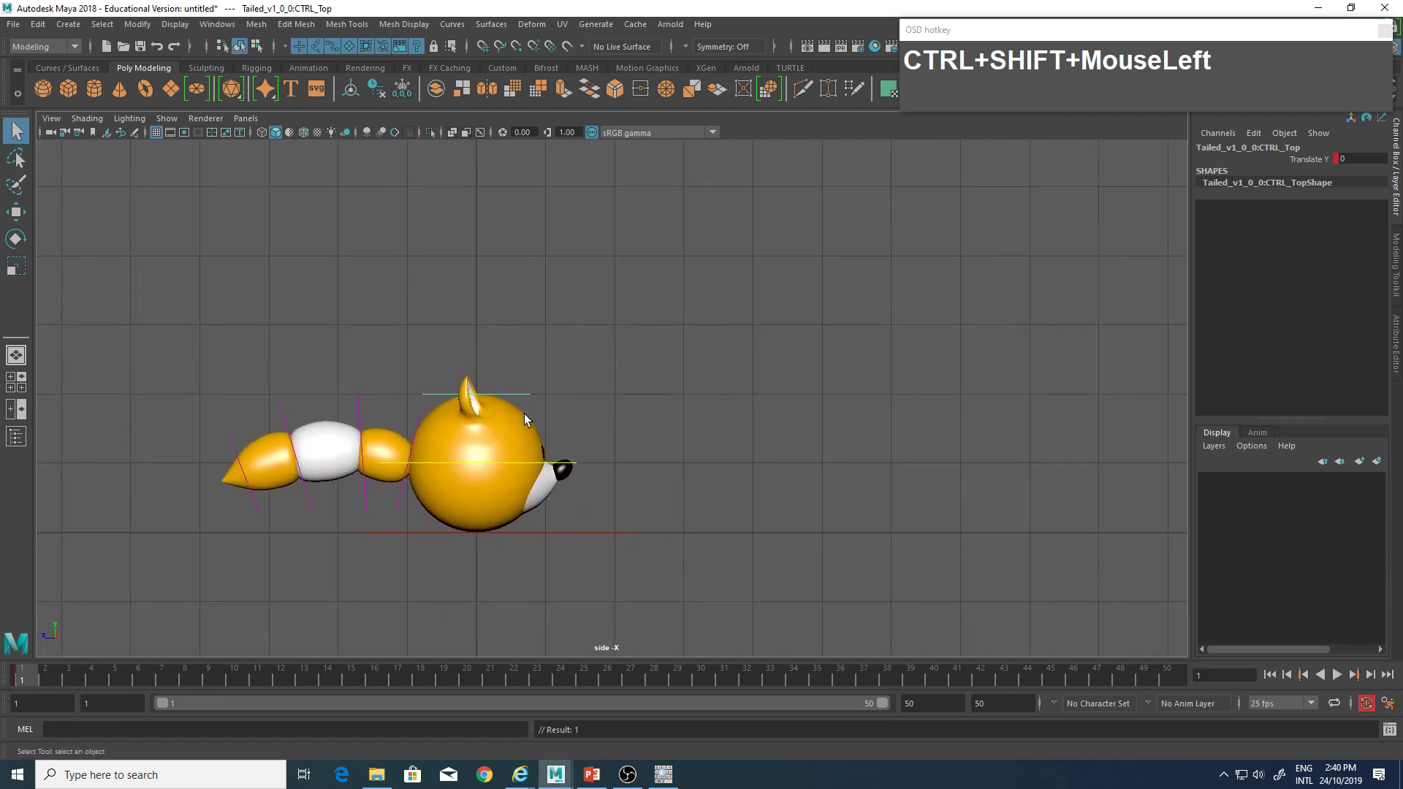
key("w")
left_click_drag(480, 333, 480, 396)
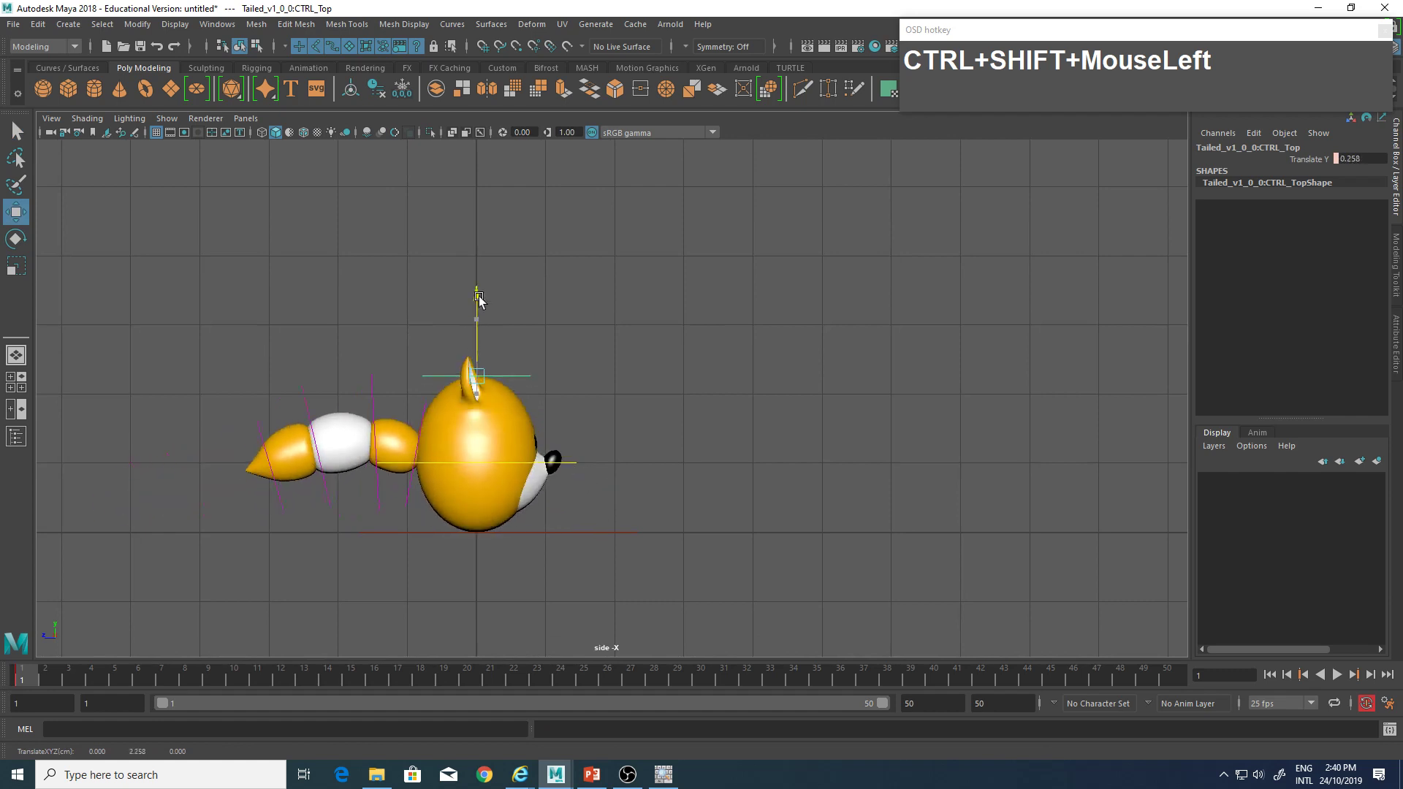
key("z")
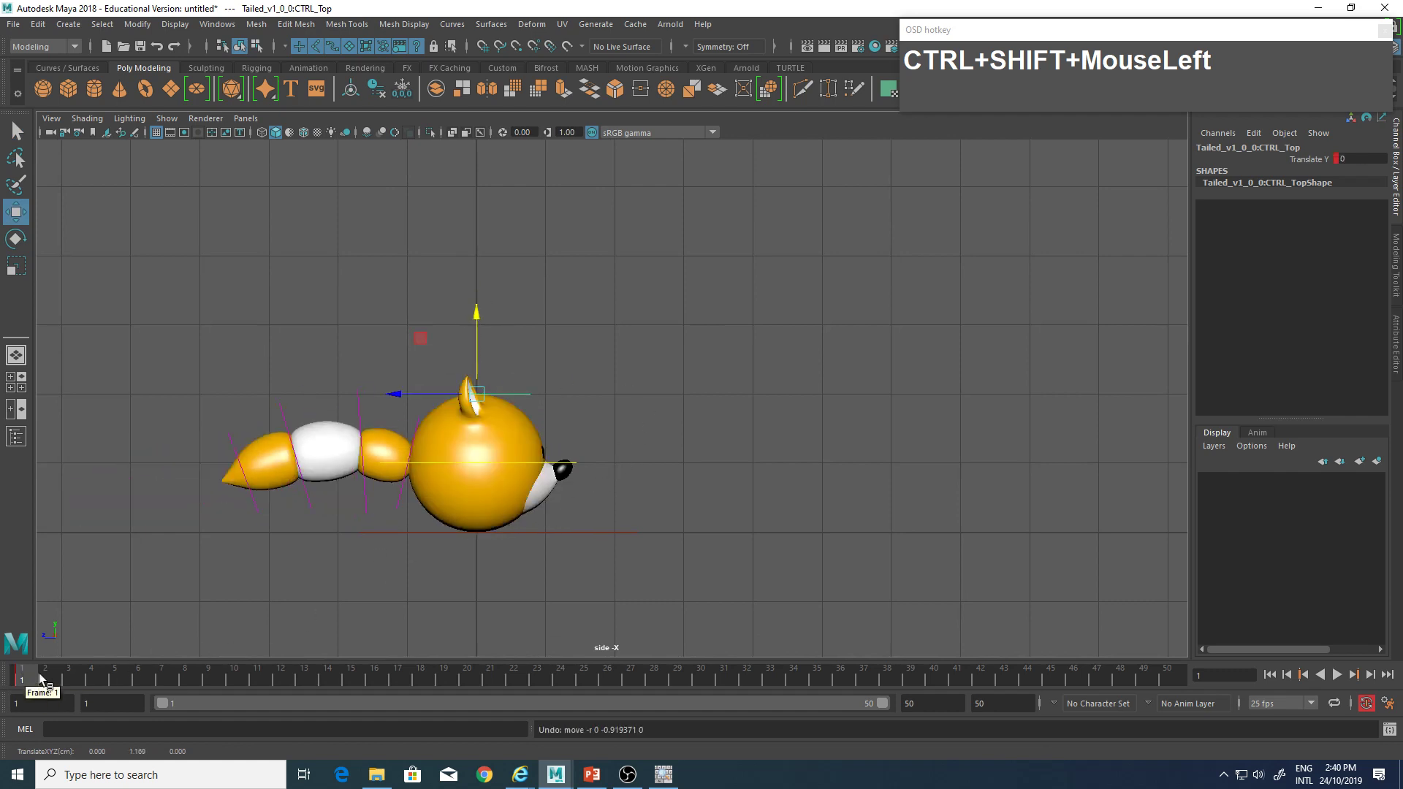
Key the top control at 0 on frame 10 and squash the ball to Translate Y about -0.317 at frame 11.
left_click_drag(40, 679, 241, 686)
middle_click_drag(611, 492, 658, 394, "alt")
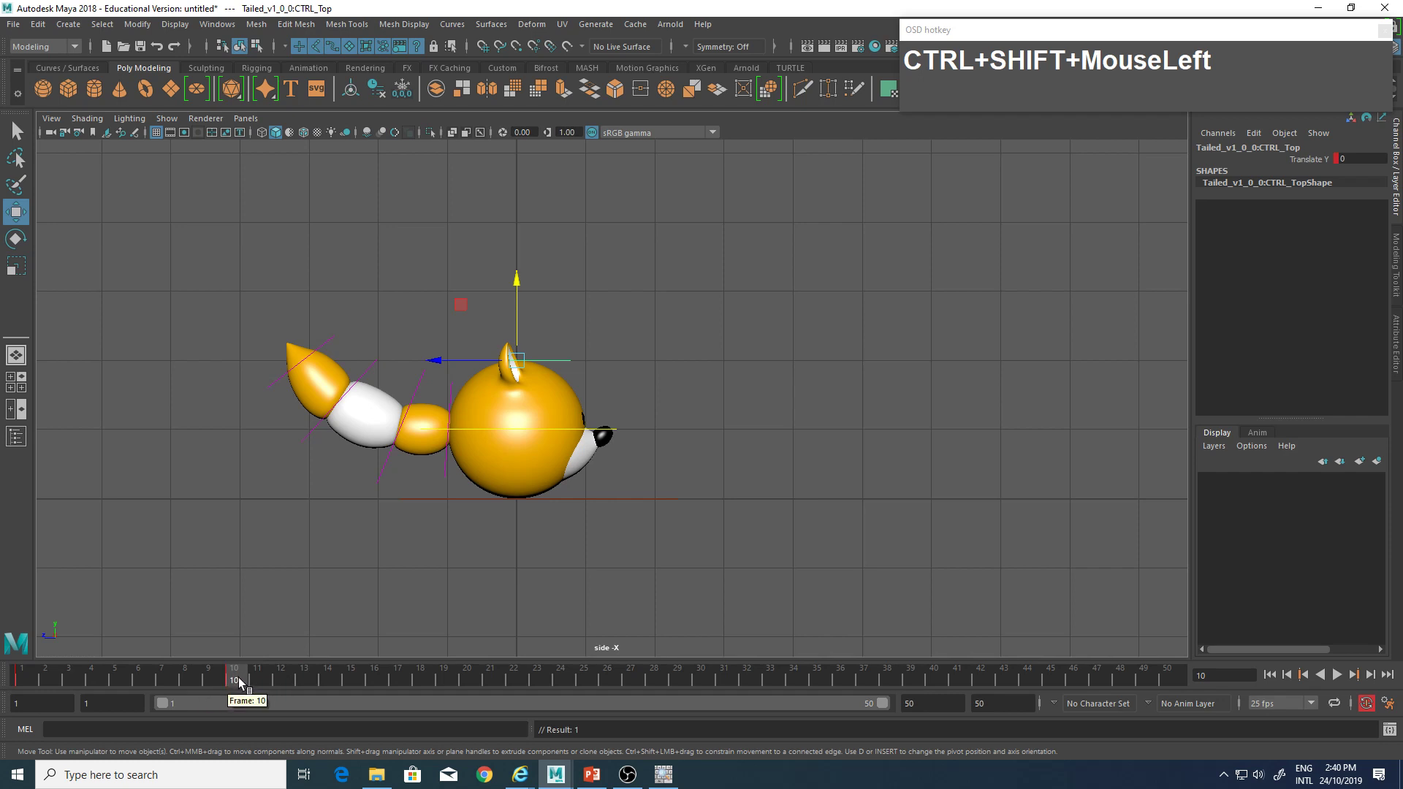
key("alt+v")
middle_click_drag(742, 344, 665, 393, "alt")
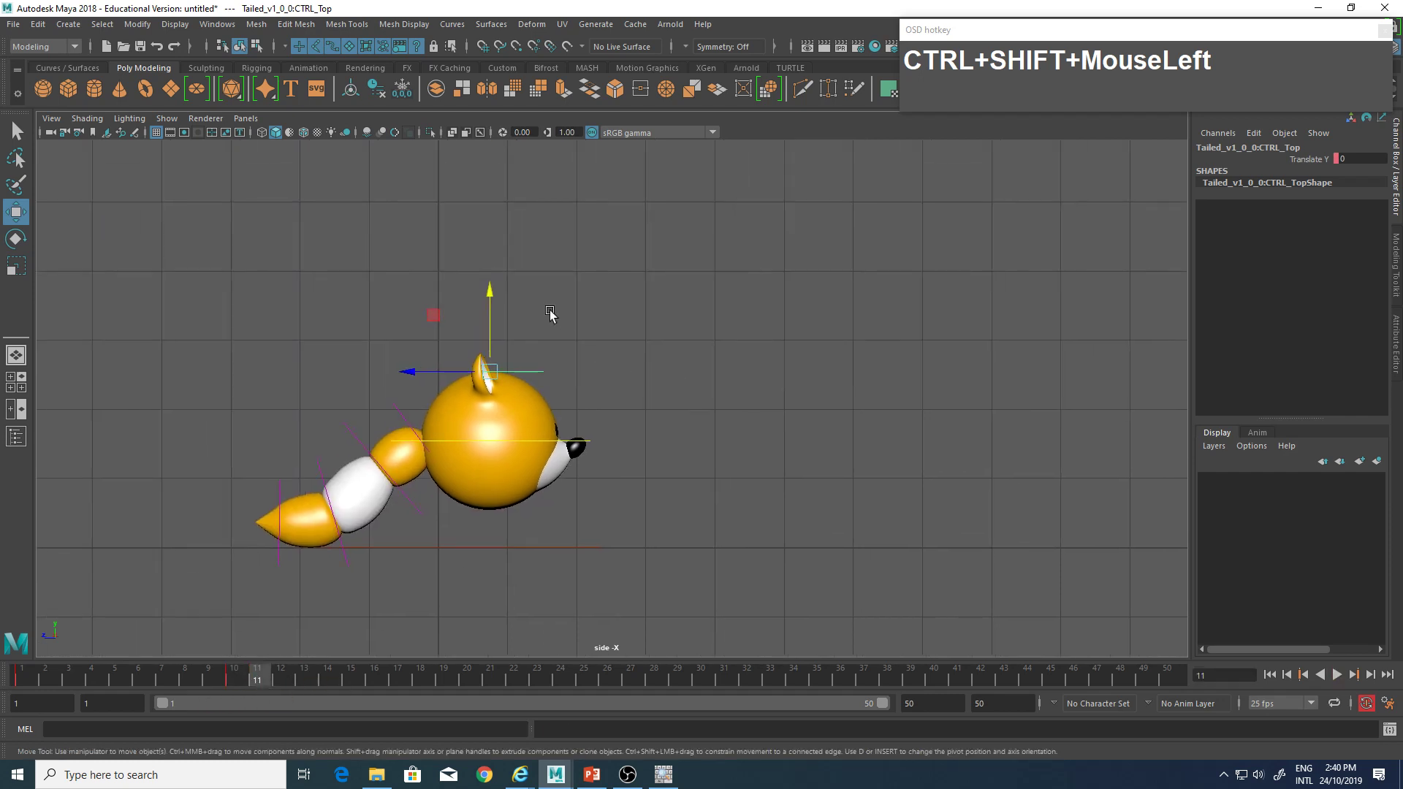
left_click_drag(491, 296, 489, 313)
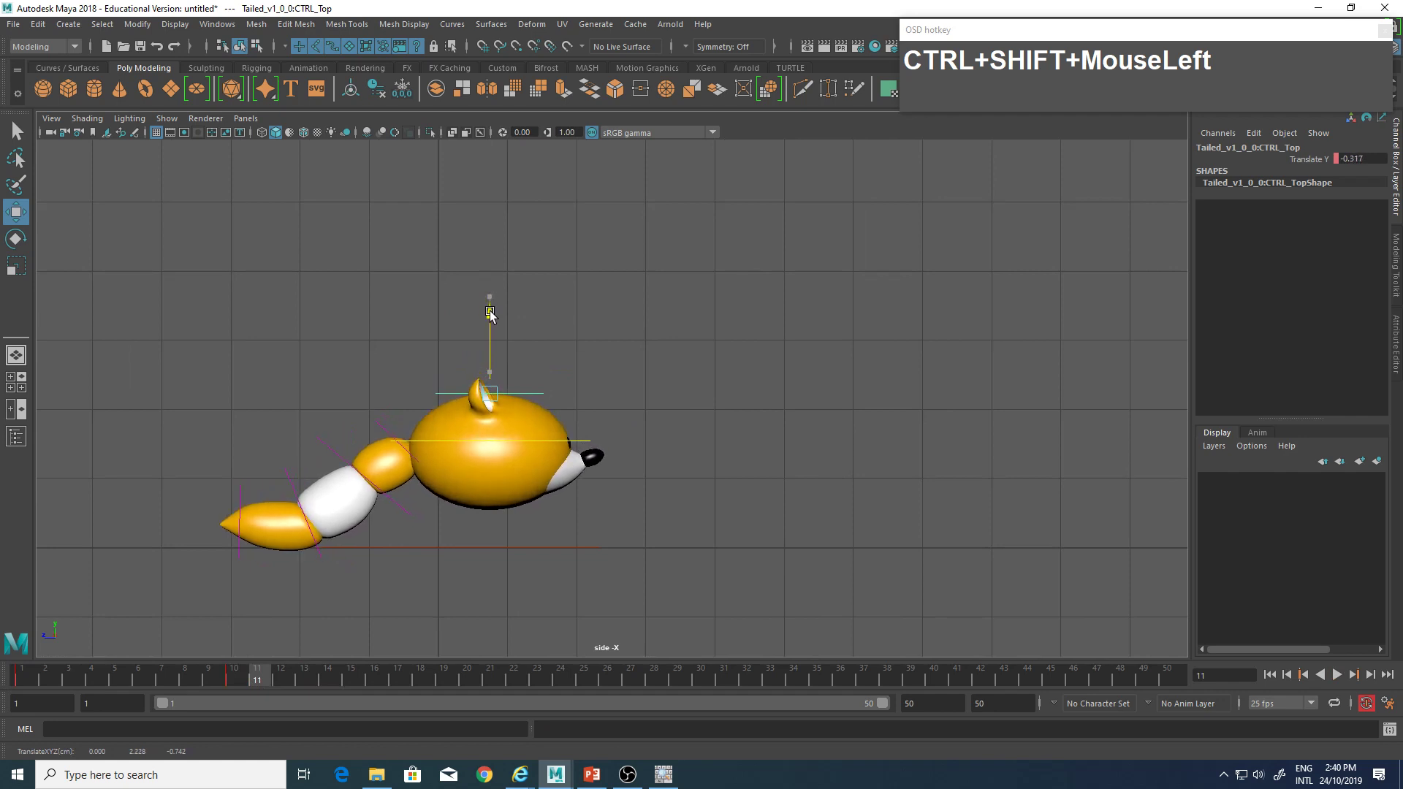
Stretch the ball with the top control to Translate Y about 0.127 at frame 15 and 0.148 at frame 18, keying both.
left_click_drag(260, 678, 350, 681)
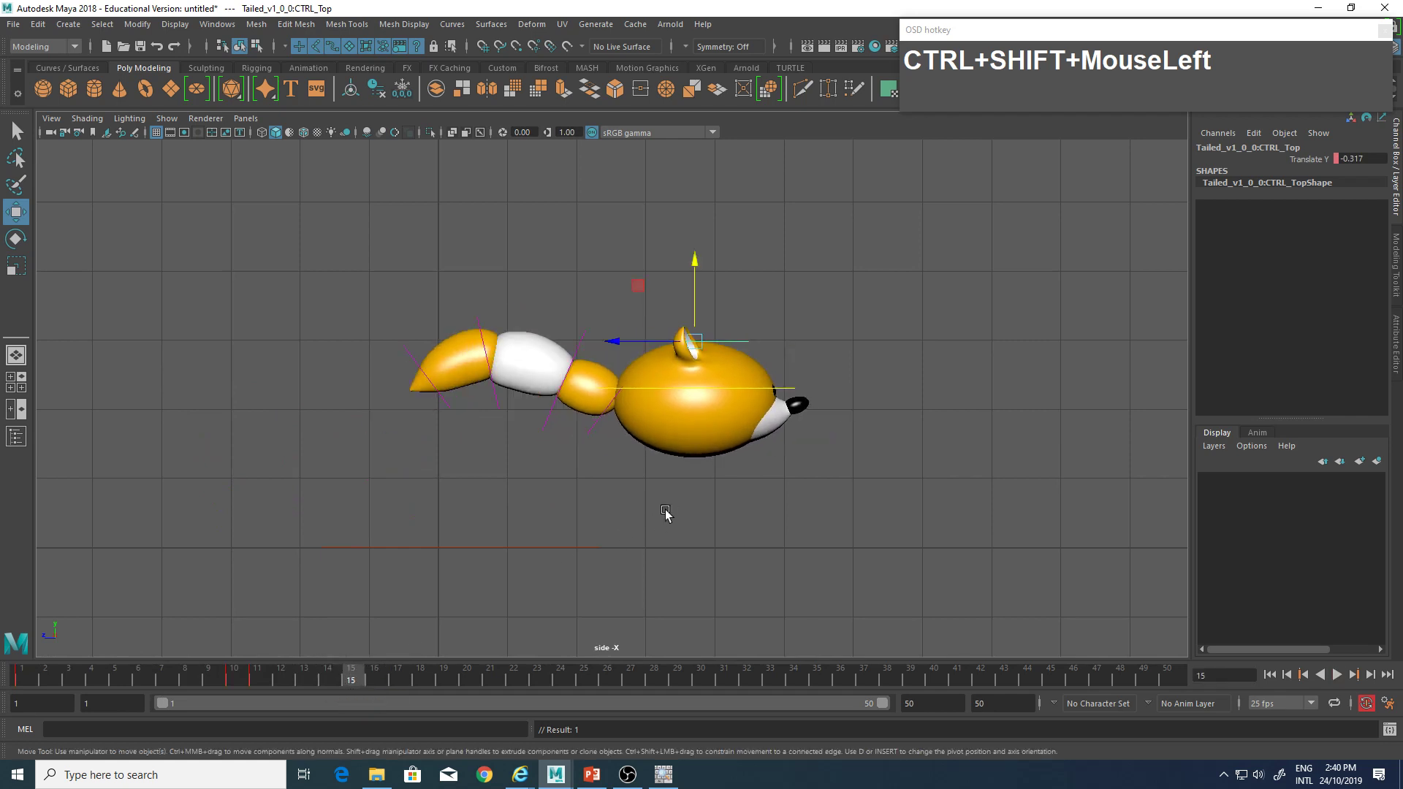
middle_click_drag(664, 512, 523, 475, "alt")
left_click_drag(542, 249, 552, 219)
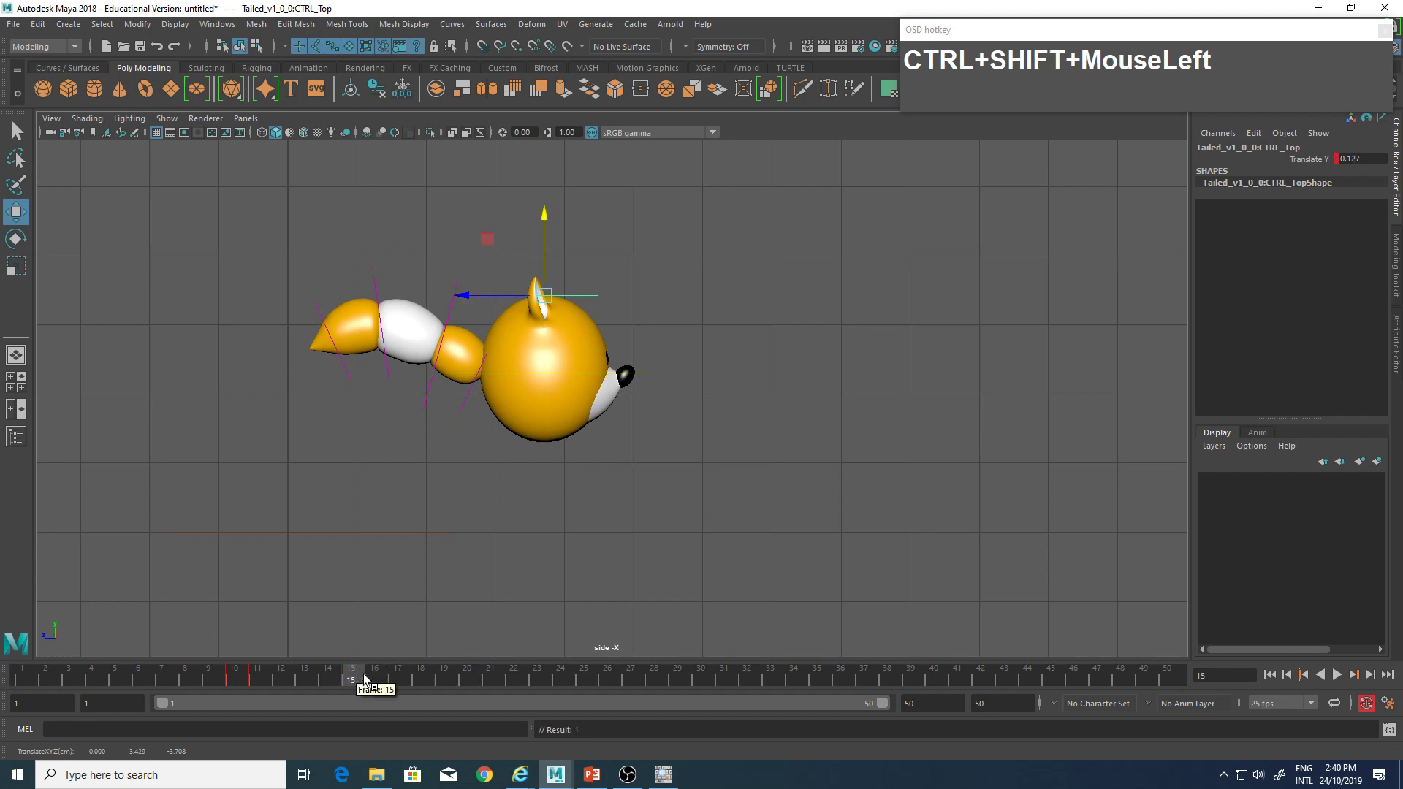
left_click_drag(365, 679, 429, 689)
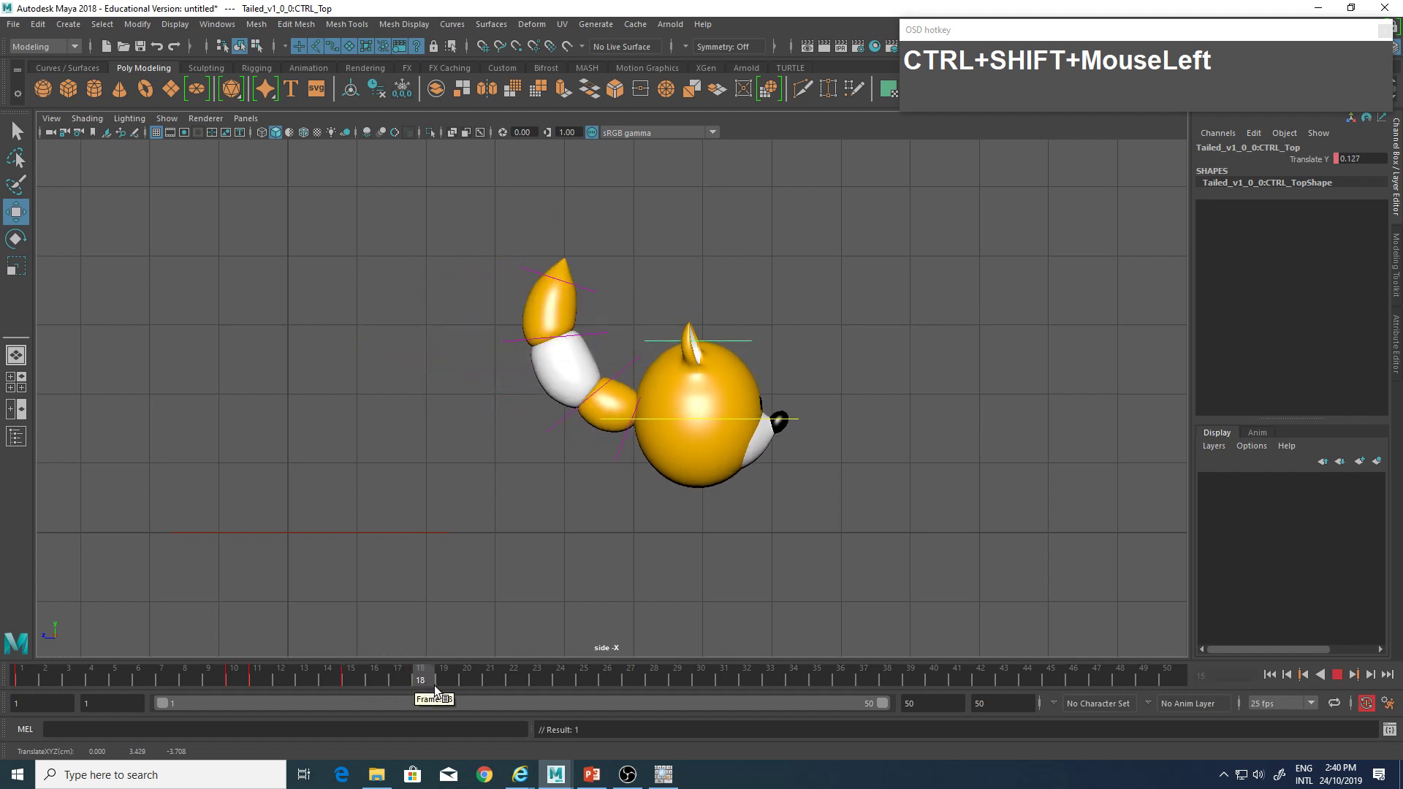
left_click_drag(700, 264, 701, 260)
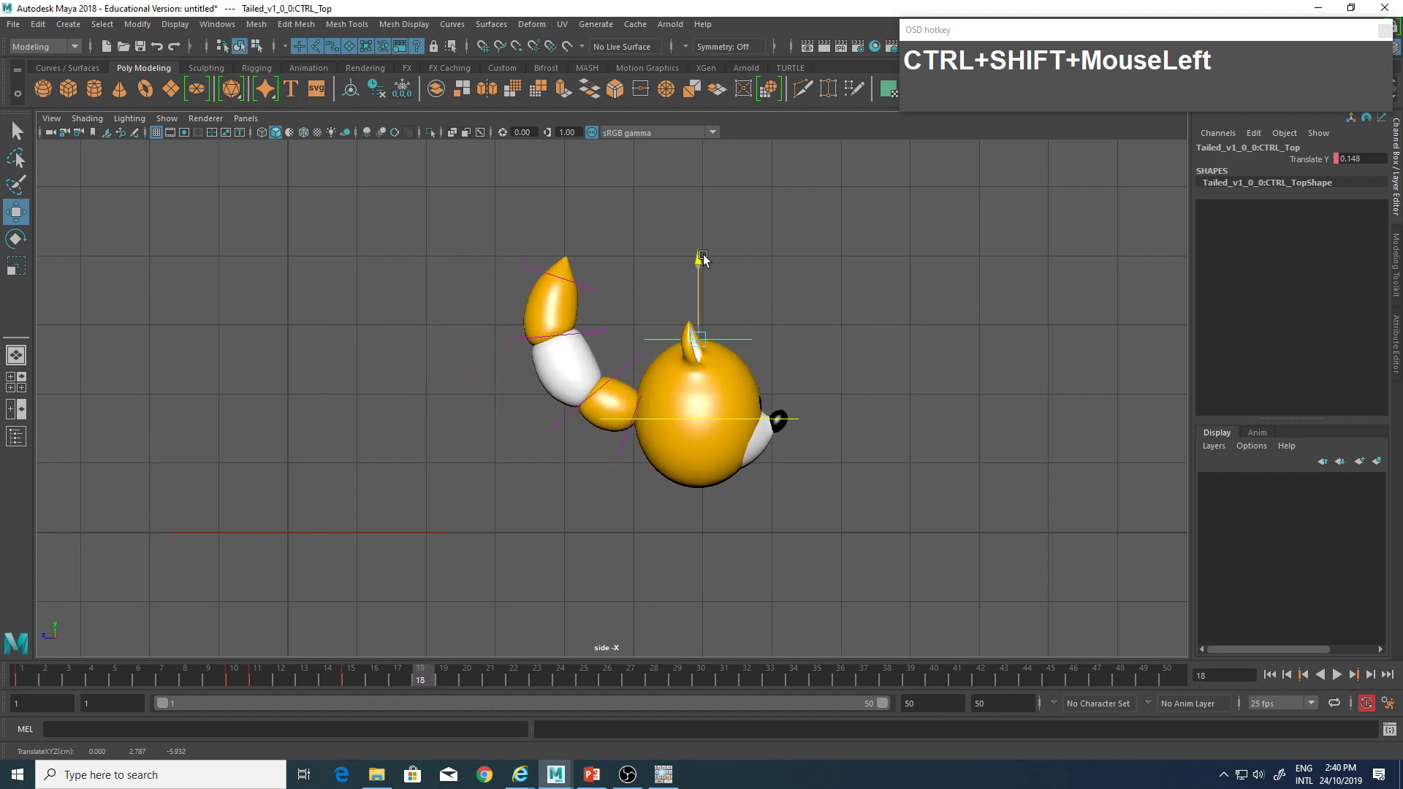
Set the top control's Translate Y to 0 at frame 20, key it, and review the first jump.
left_click_drag(430, 682, 470, 683)
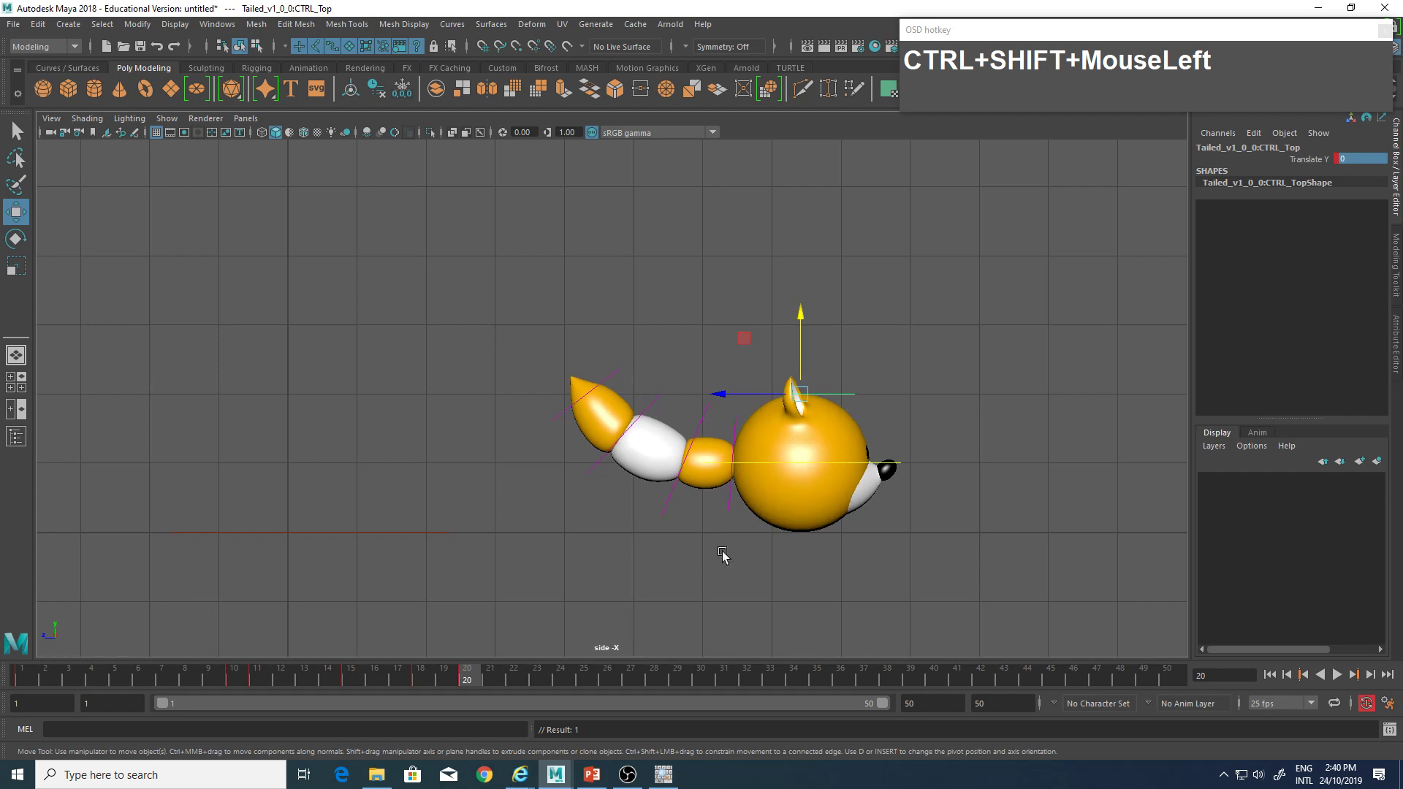
middle_click_drag(723, 558, 621, 526, "alt")
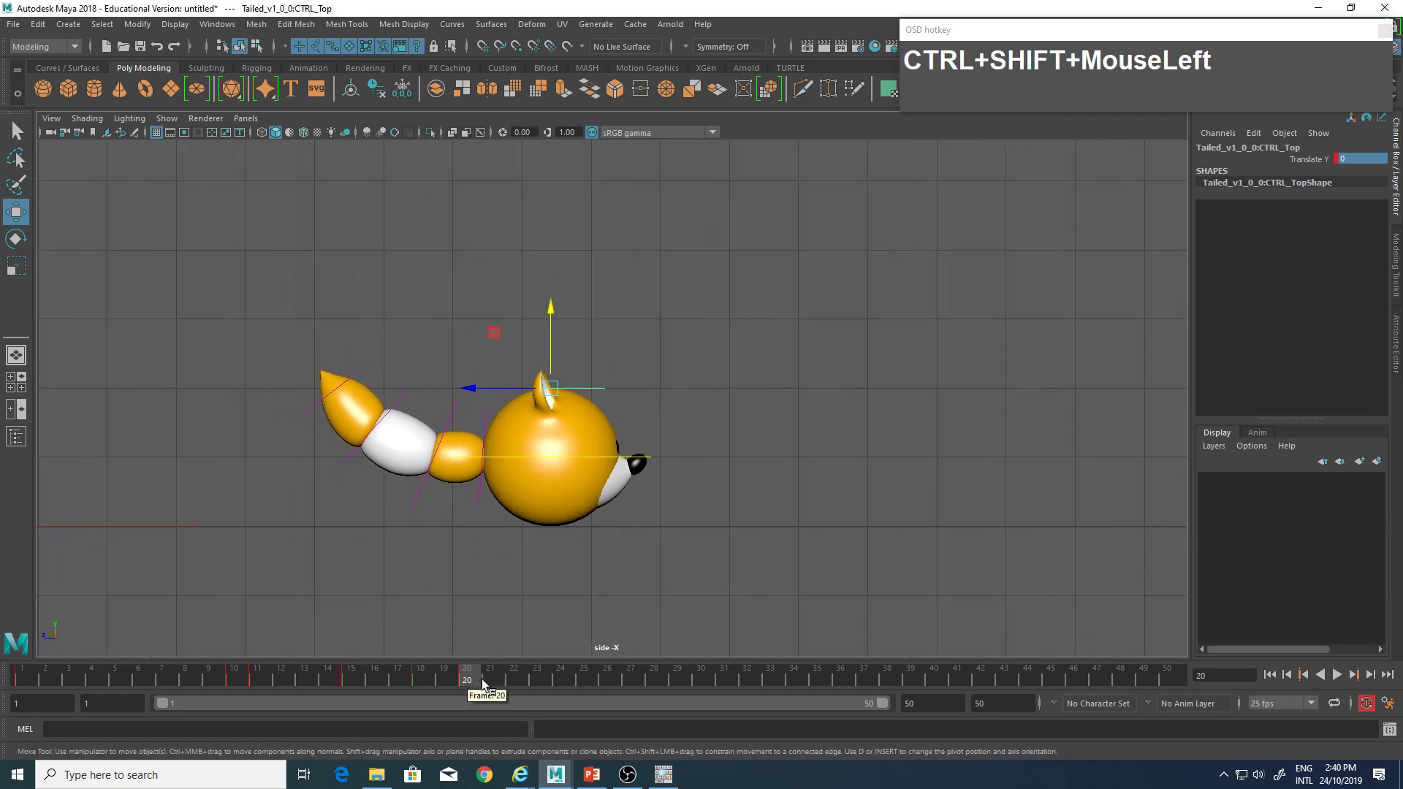
key("alt+v")
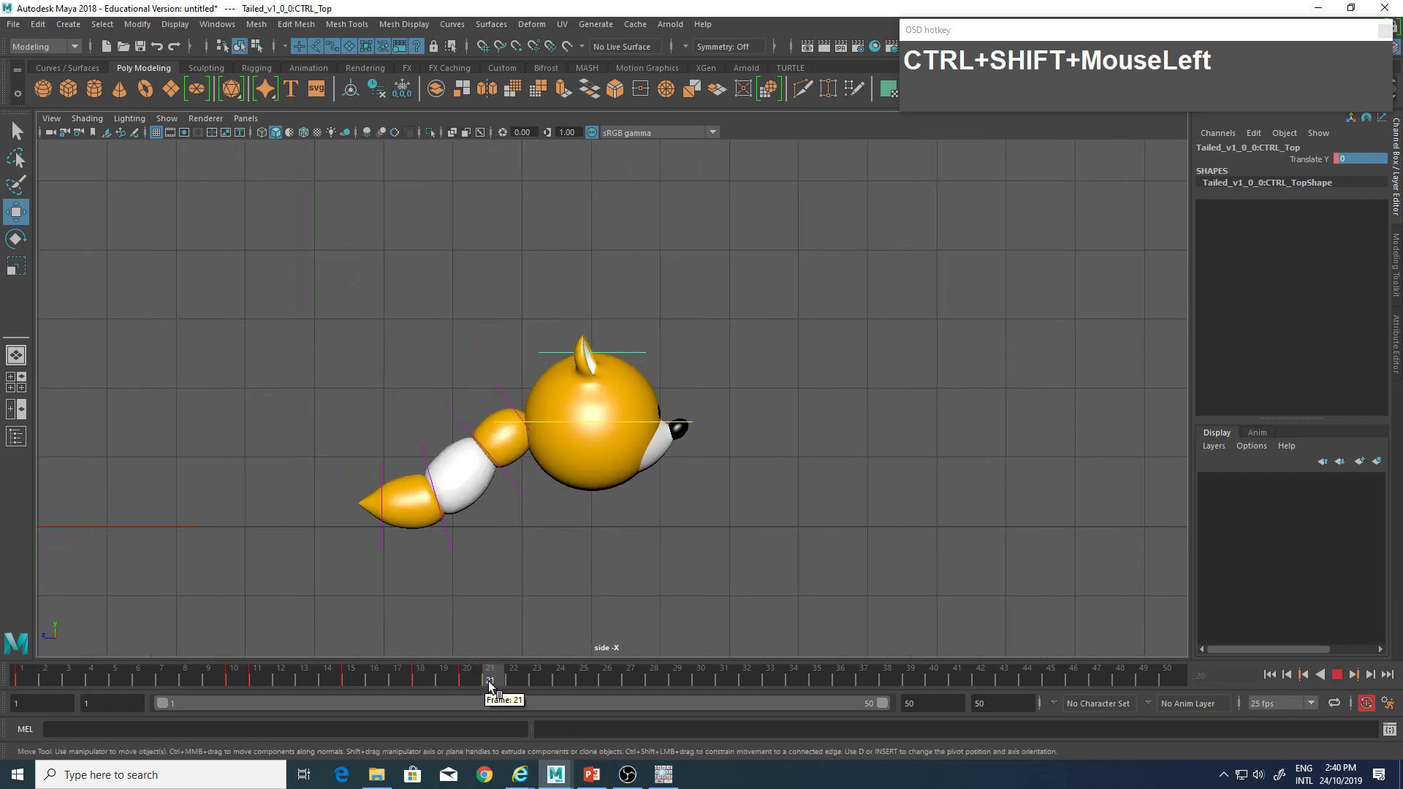
left_click_drag(489, 683, 217, 683)
Copy the top control's squash-and-stretch keys from frames 11 to 20 and paste them at frame 21.
left_click_drag(1, 681, 260, 687)
middle_click_drag(285, 534, 597, 497, "alt")
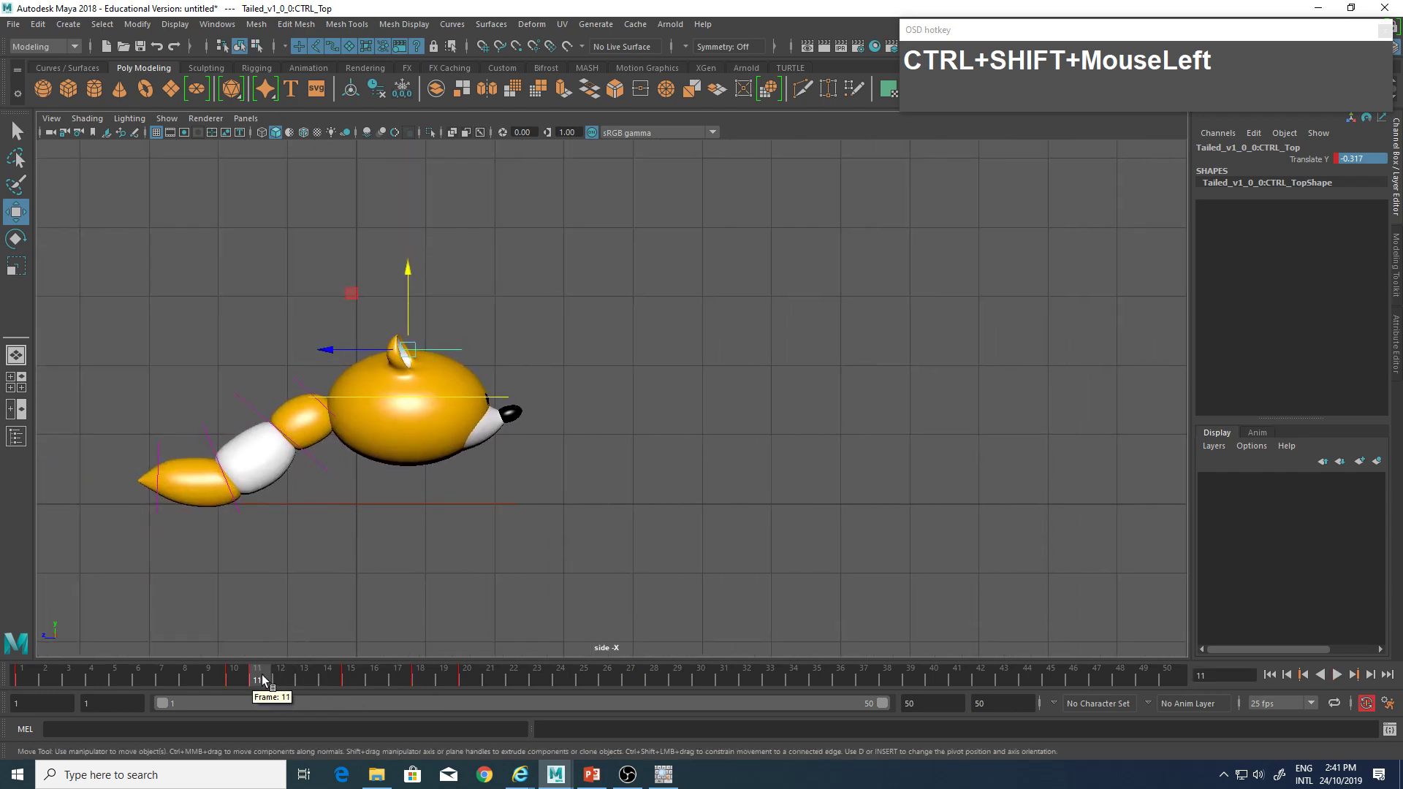
left_click_drag(260, 679, 466, 687, "shift")
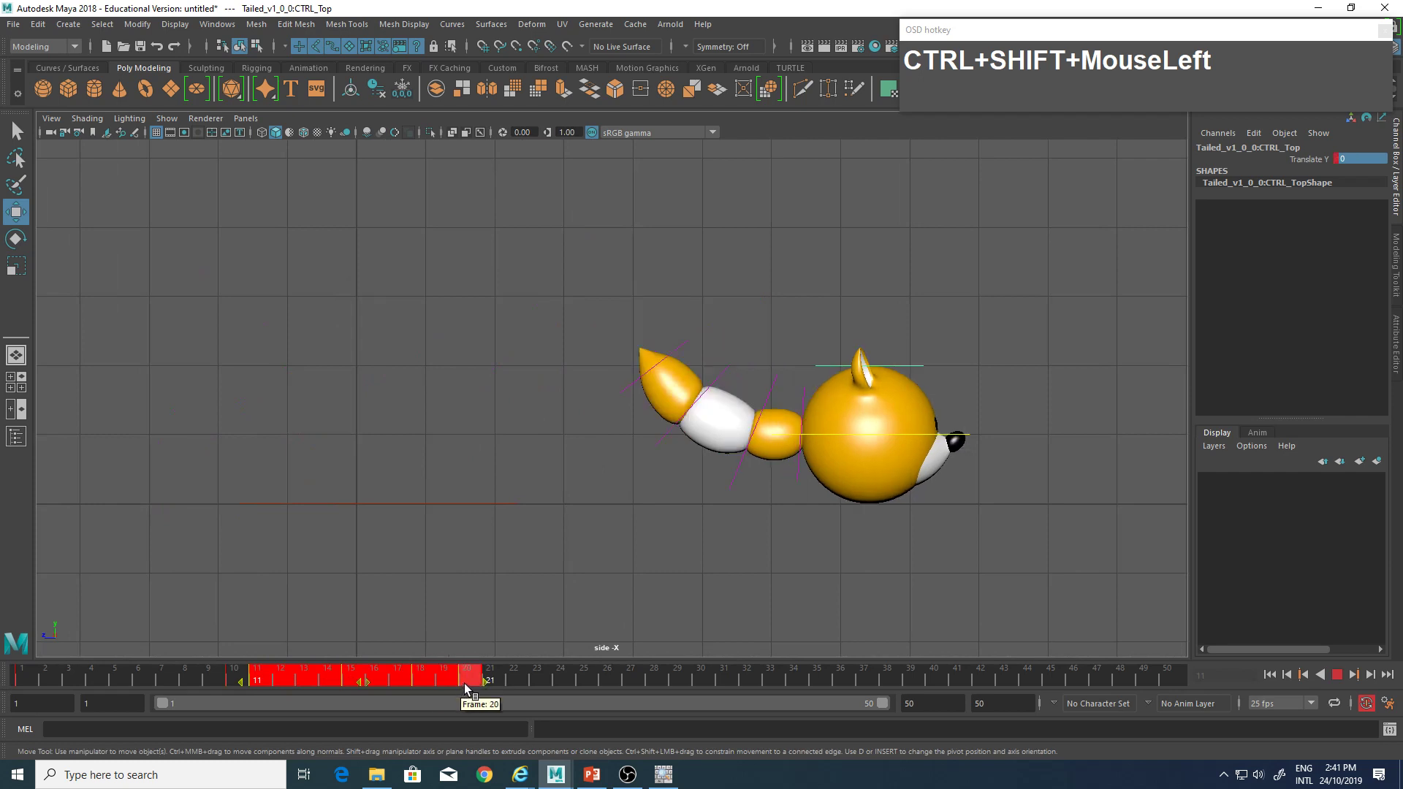
right_click(385, 681)
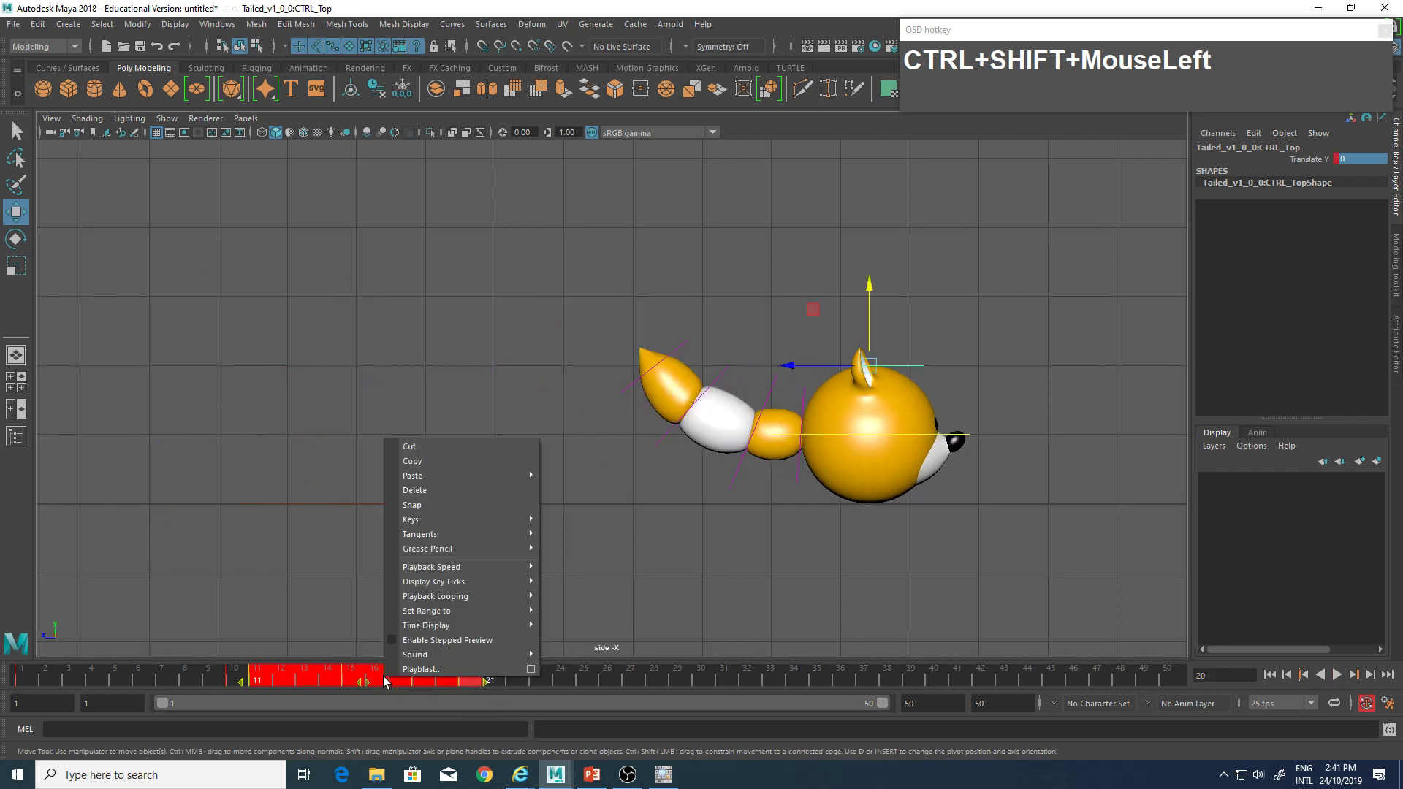
left_click(409, 461)
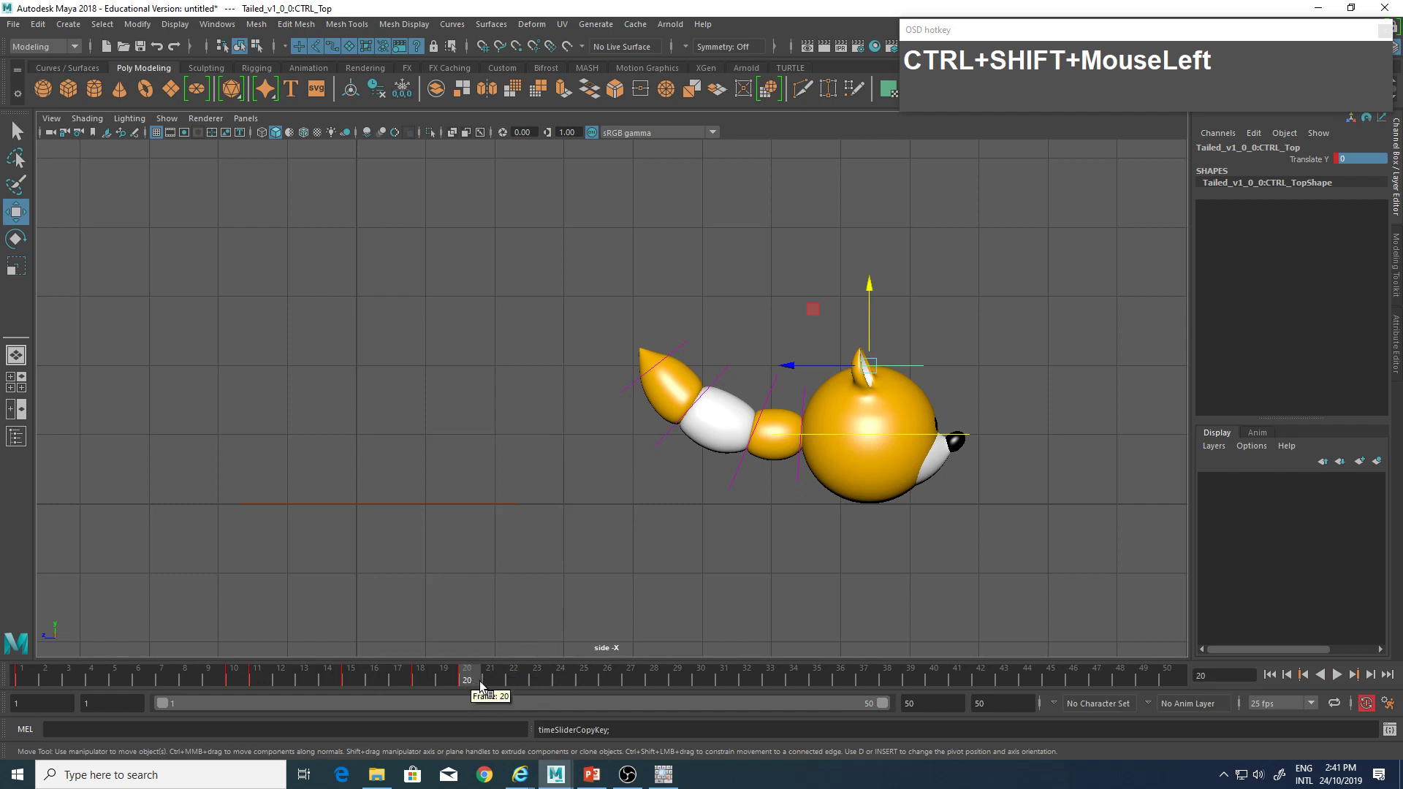
left_click_drag(480, 685, 489, 684)
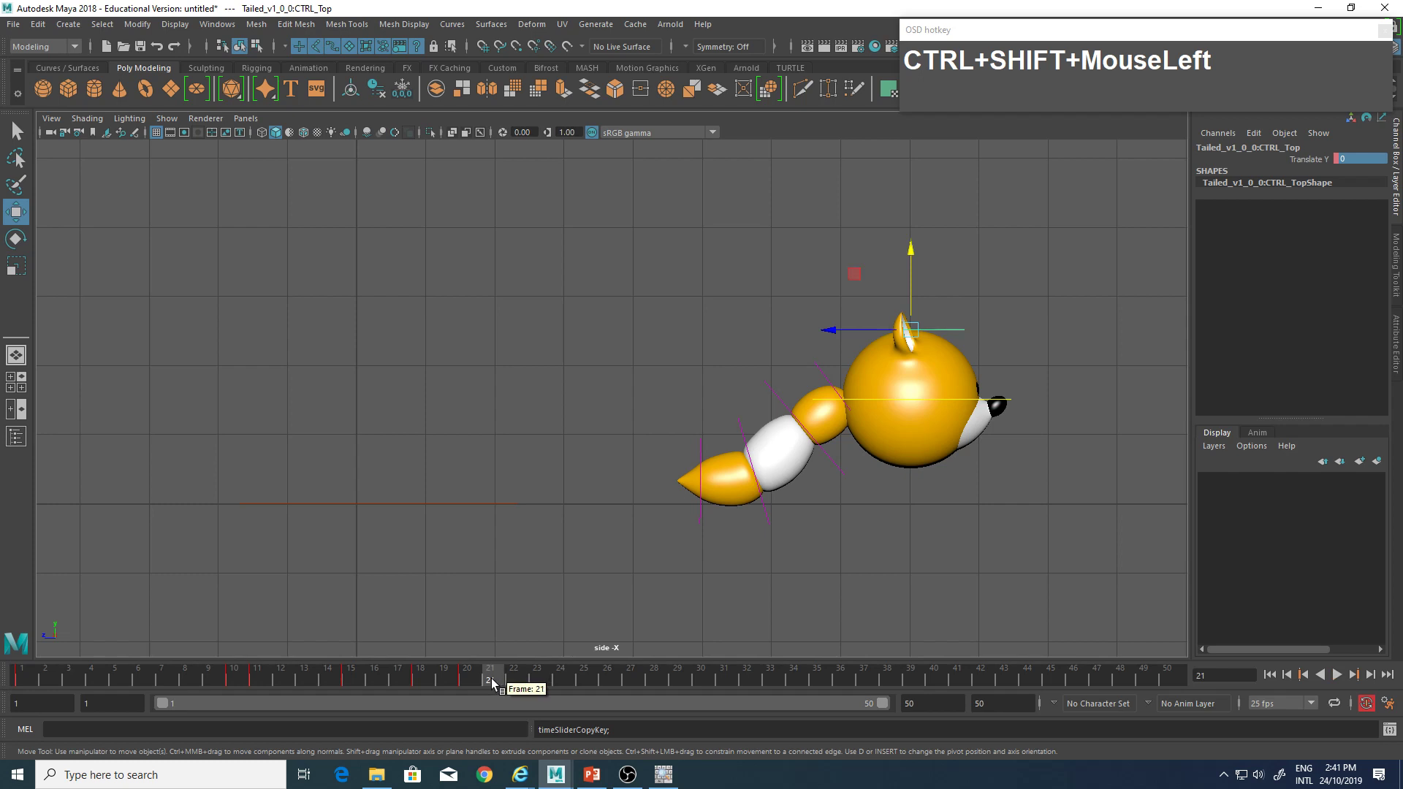
right_click(491, 683)
mouse_move(630, 475)
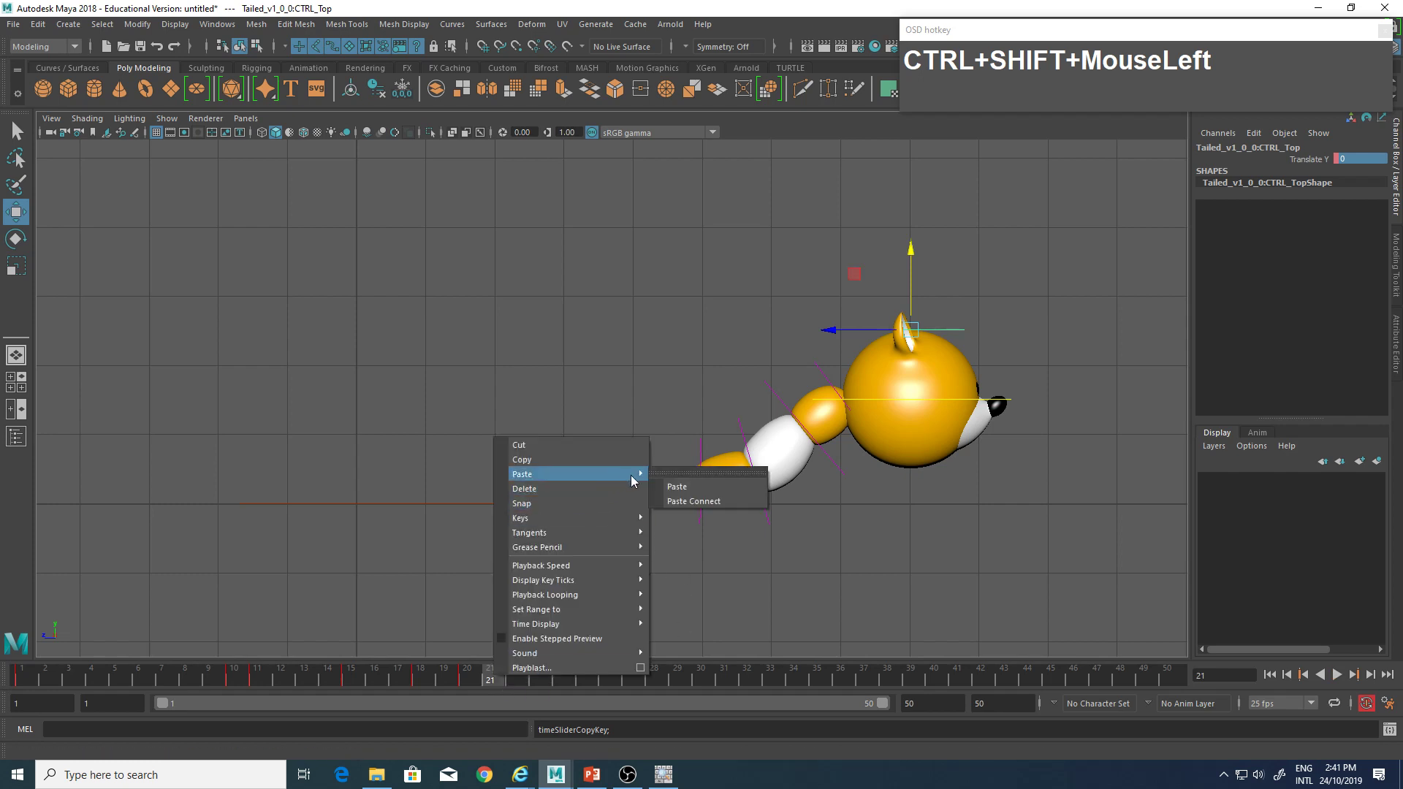
left_click(694, 487)
Scrub and play the whole animation to examine the squash and stretch across both jumps, and return to frame 1.
key("alt+v")
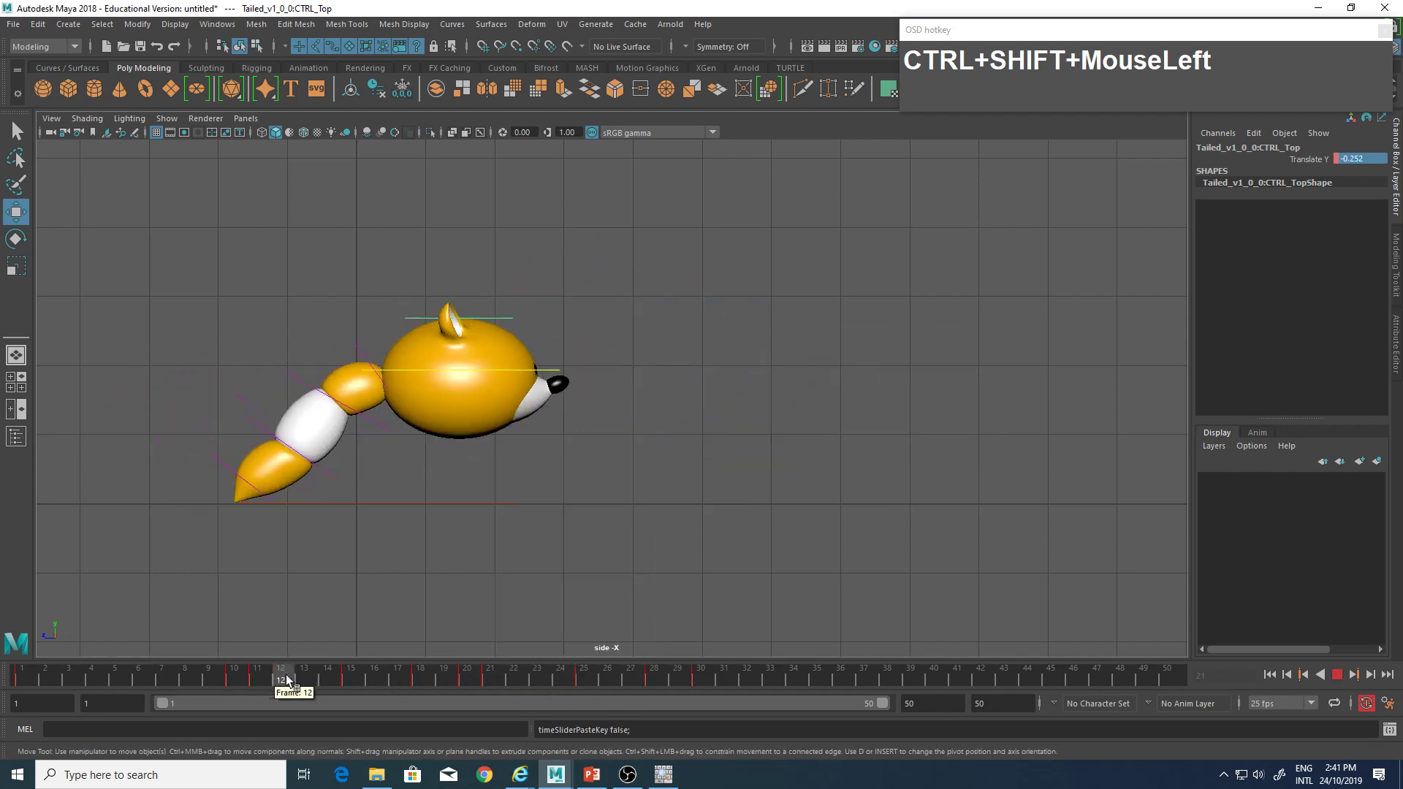
left_click_drag(469, 690, 706, 691)
middle_click_drag(913, 346, 614, 370, "alt")
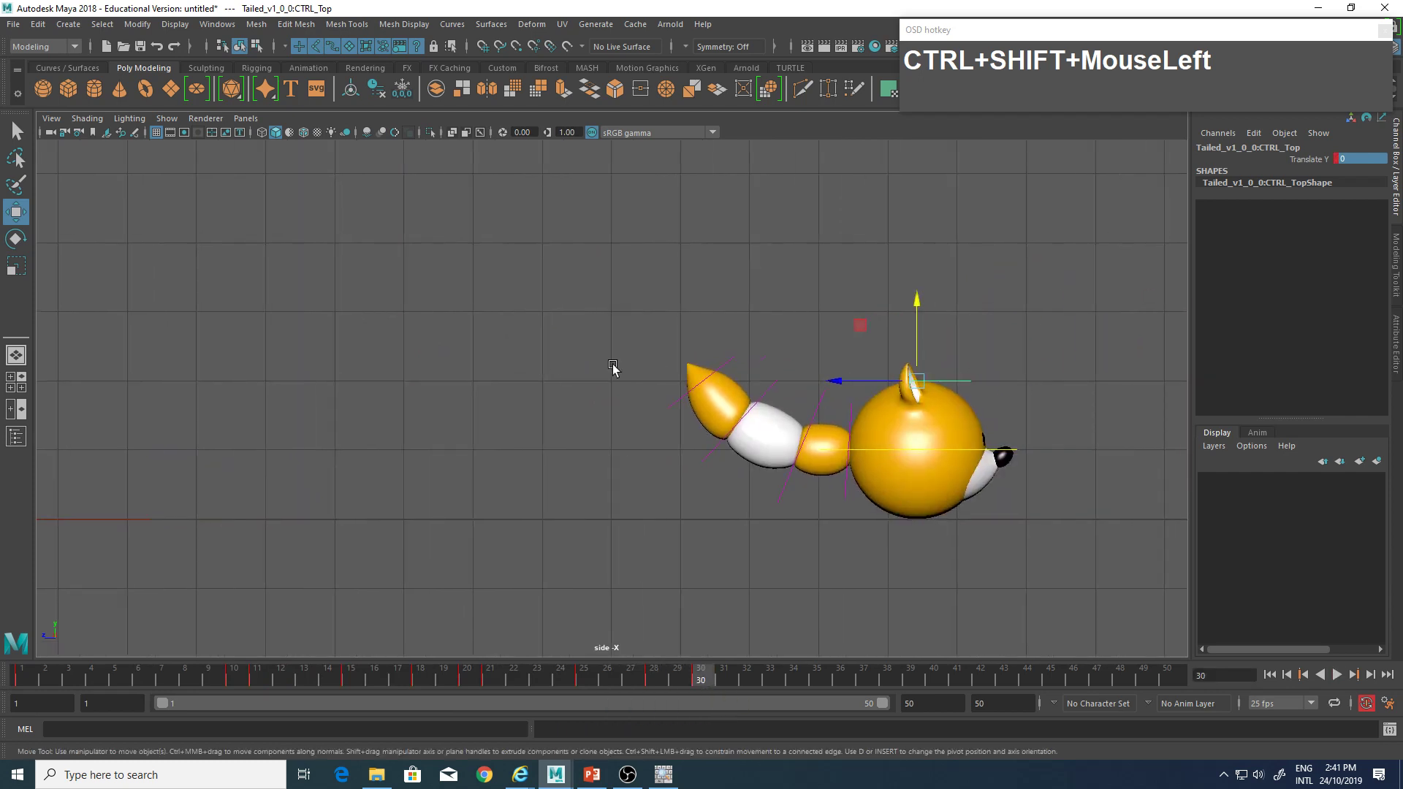
right_click_drag(614, 369, 508, 385, "alt")
middle_click_drag(511, 399, 662, 390, "alt")
mouse_move(694, 690)
left_mouse_down()
mouse_move(163, 676)
mouse_move(761, 676)
mouse_move(9, 670)
left_mouse_up()
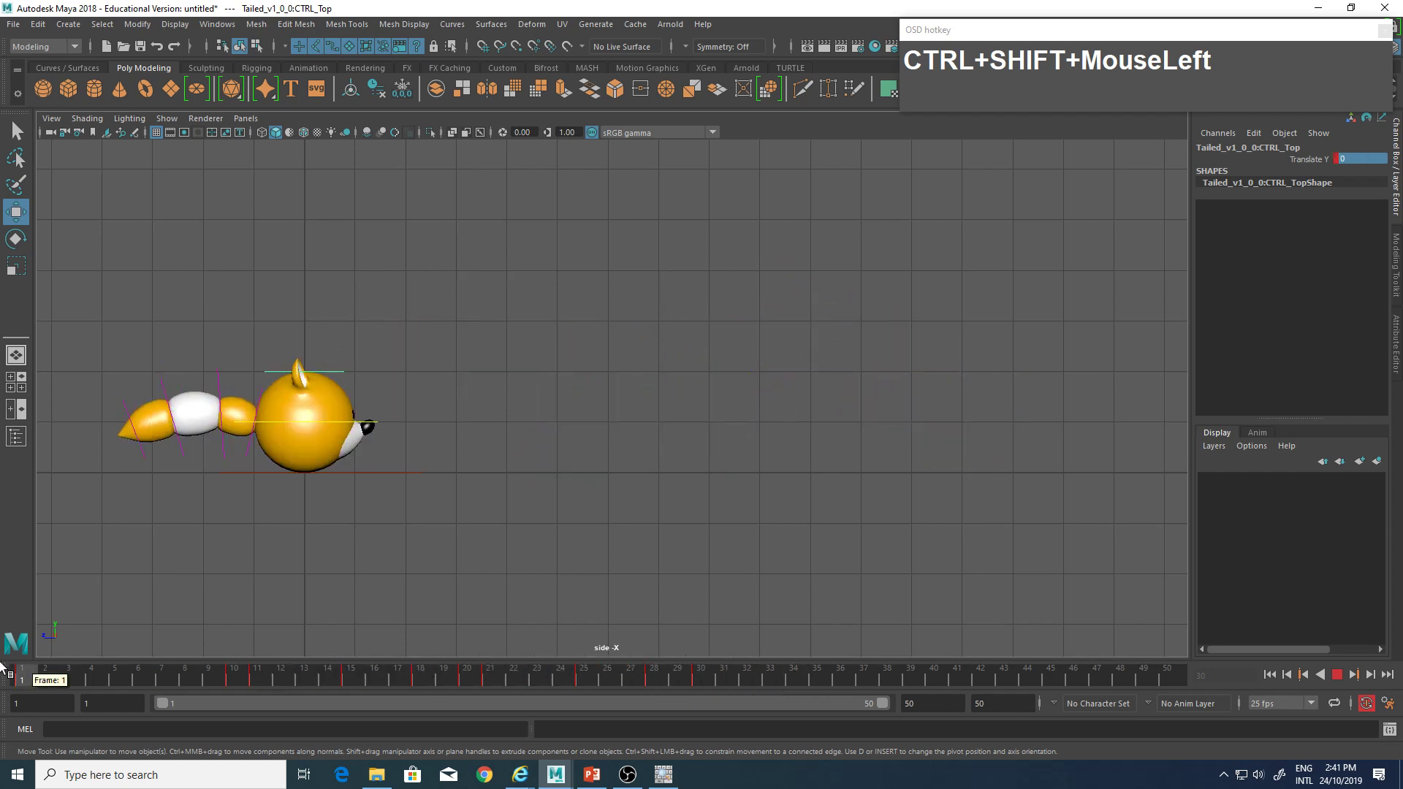
mouse_move(398, 506)
middle_mouse_down("alt")
mouse_move(589, 513)
mouse_move(502, 538)
middle_mouse_up("alt")
key("alt+v")
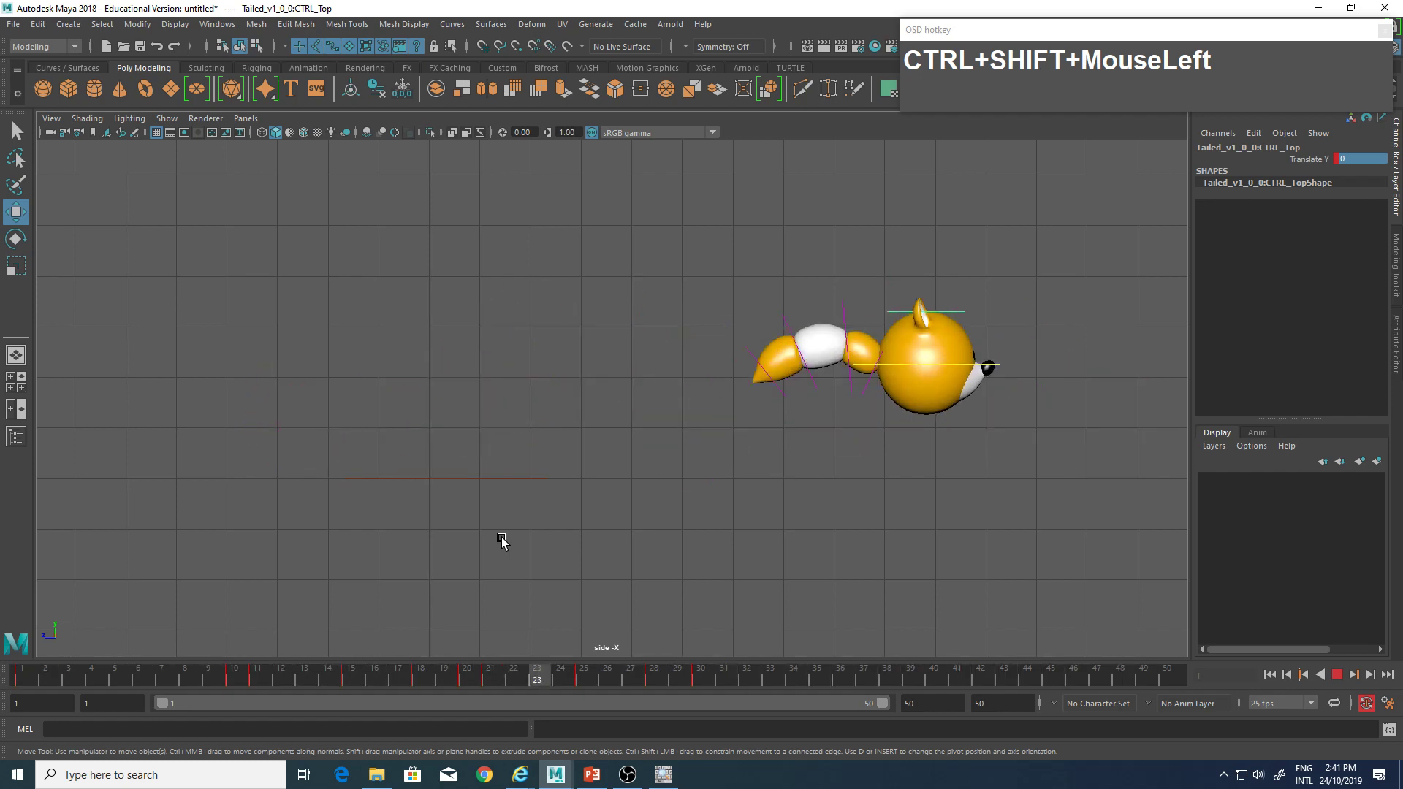
key("Escape")
left_click_drag(192, 676, 7, 667)
Select the main control and tilt it to Rotate X about -2.934 at frame 1.
middle_click_drag(572, 355, 637, 363, "alt")
left_click(621, 391)
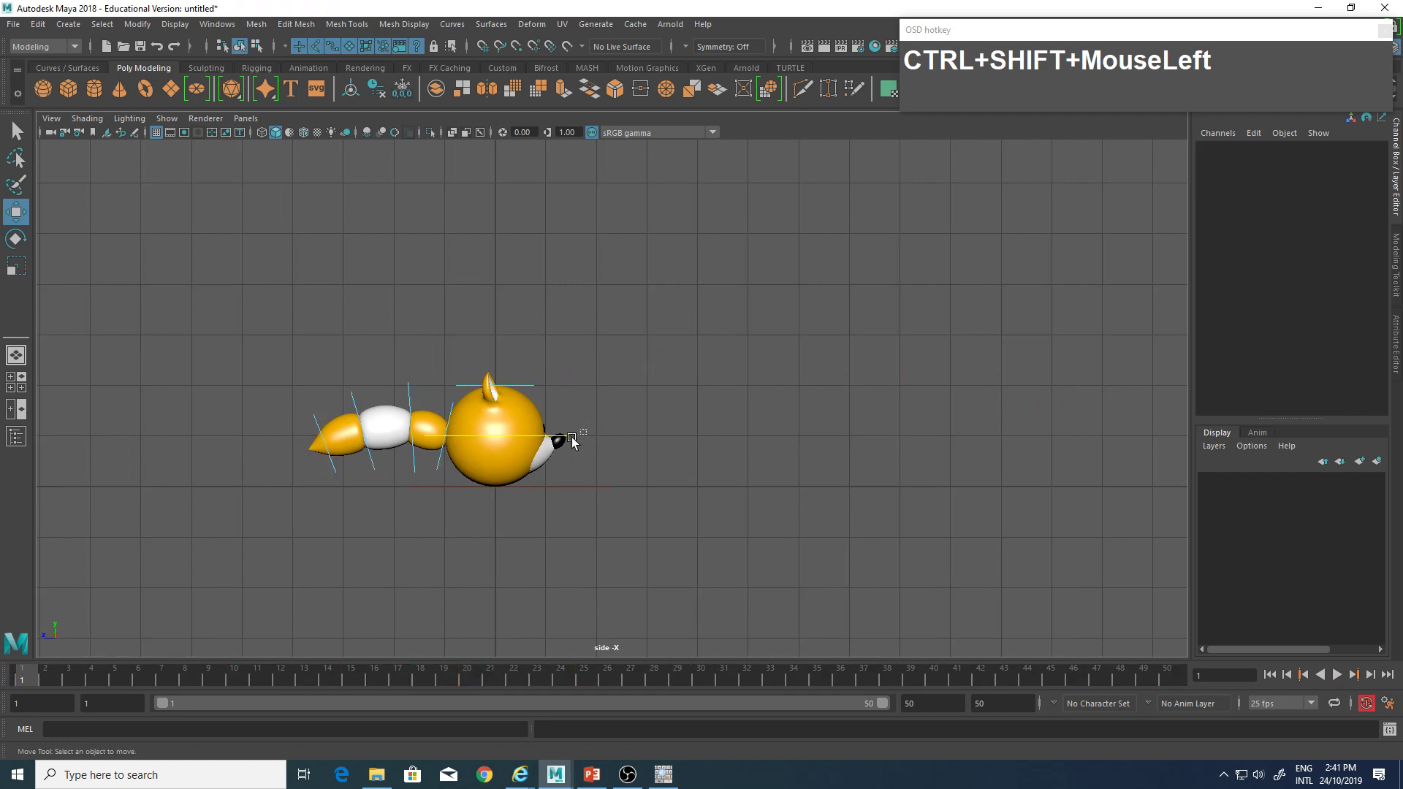
left_click(568, 436)
scroll(643, 431, "up", 3)
mouse_move(606, 462)
middle_mouse_down("alt")
mouse_move(597, 478)
mouse_move(592, 443)
middle_mouse_up("alt")
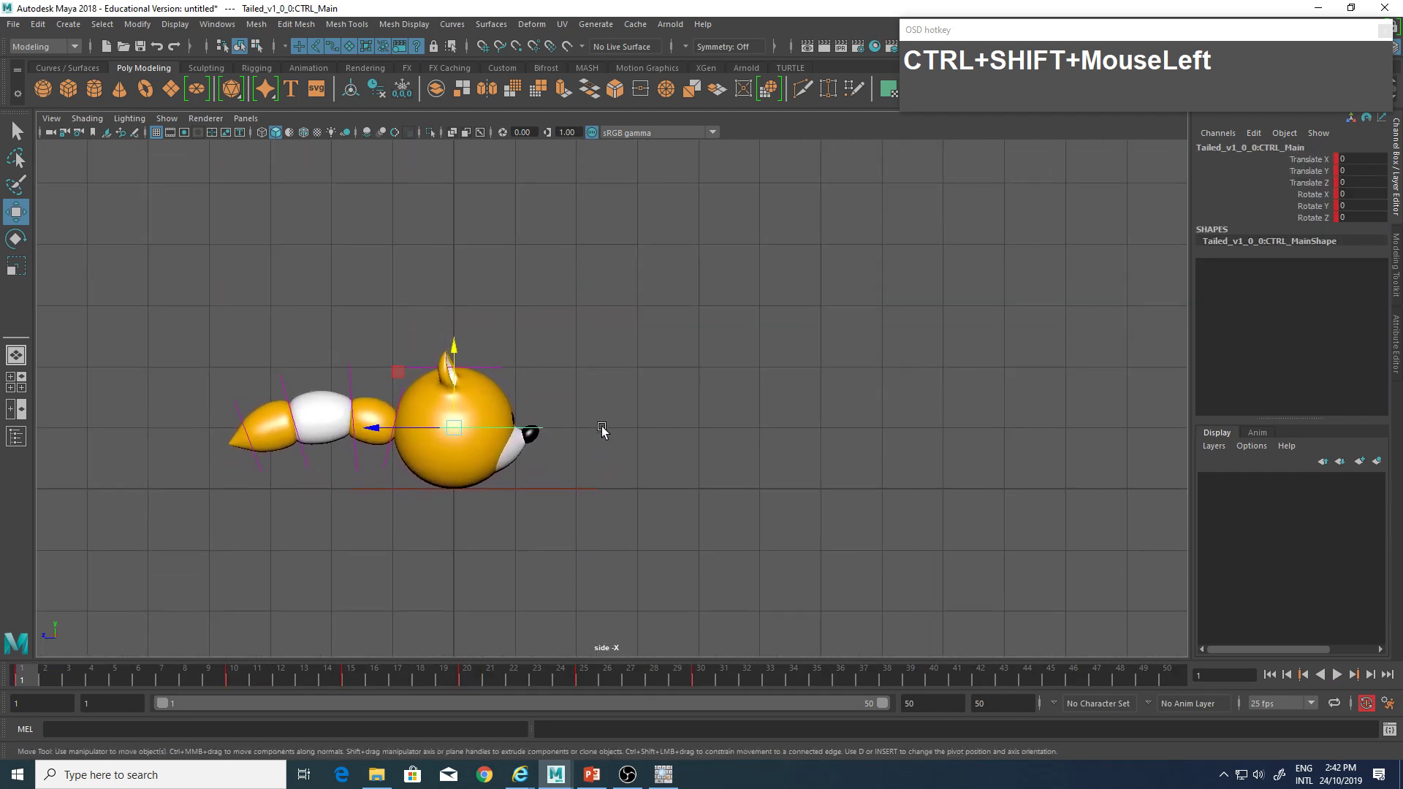
right_click_drag(407, 461, 554, 476, "alt")
middle_click_drag(639, 456, 517, 465, "alt")
scroll(515, 468, "down", 4)
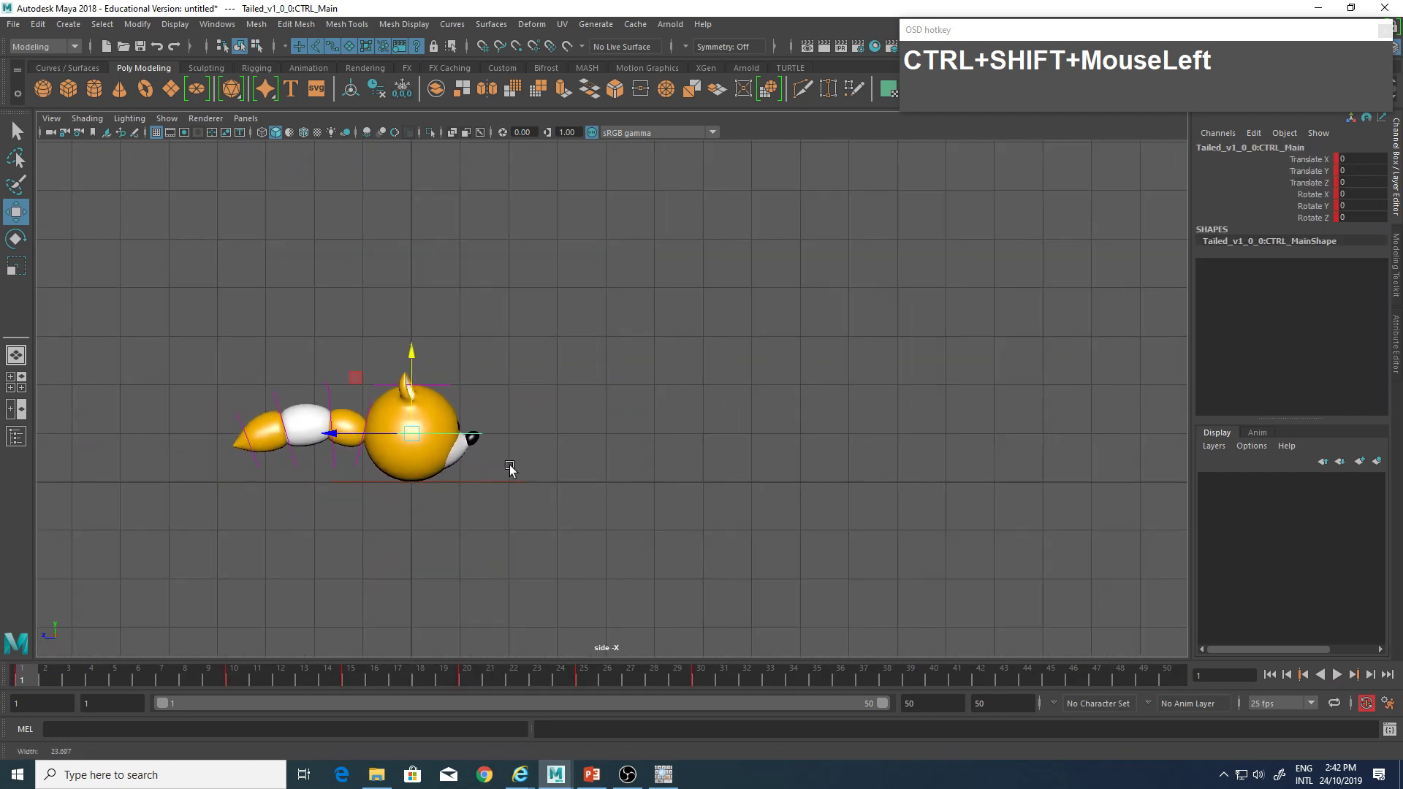
key("e")
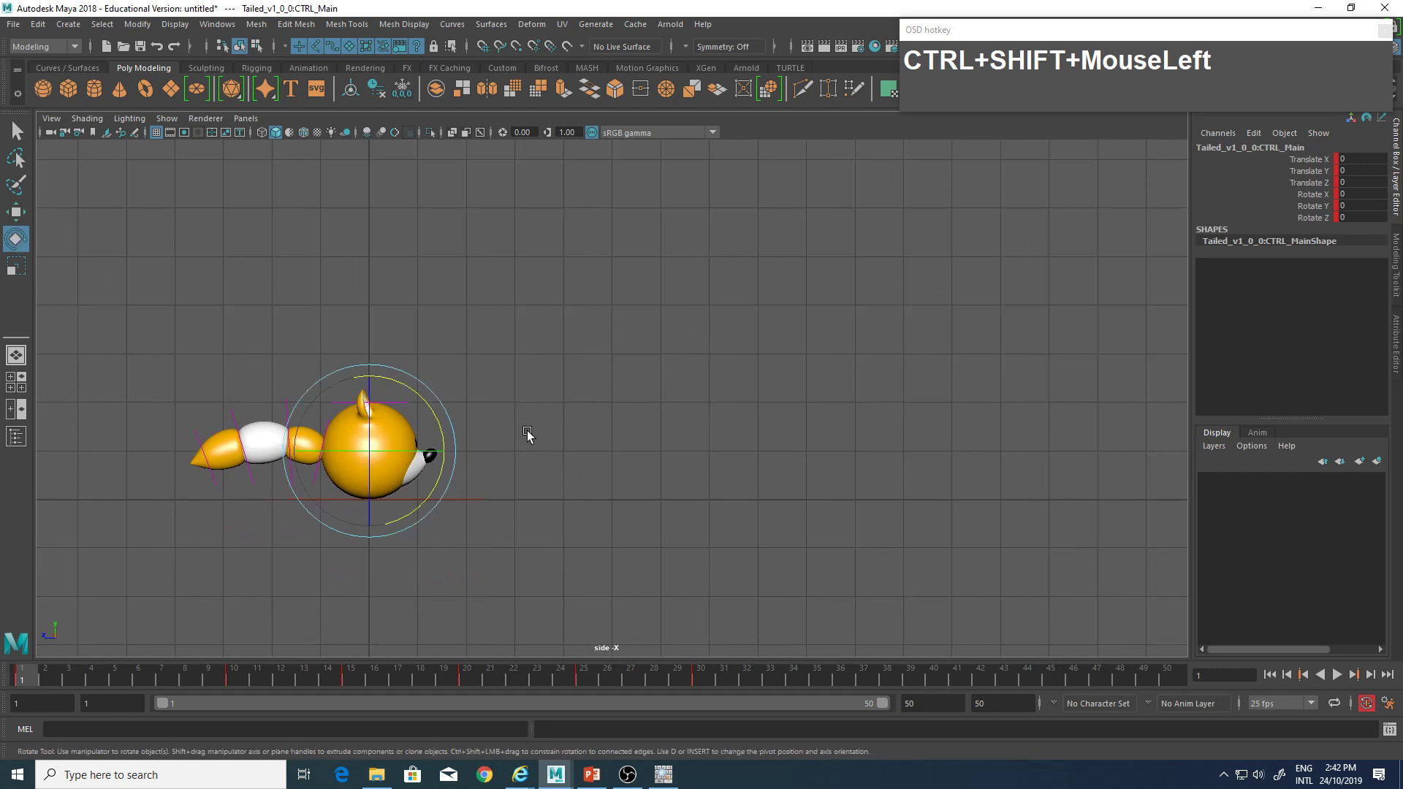
middle_click_drag(533, 438, 601, 423, "alt")
left_click_drag(517, 378, 518, 380, "ctrl+shift")
Rotate the main control to Rotate X about -4.4 at frame 10 and about 6.529 at frame 15.
left_click_drag(41, 685, 234, 681)
middle_click_drag(577, 457, 571, 480, "alt")
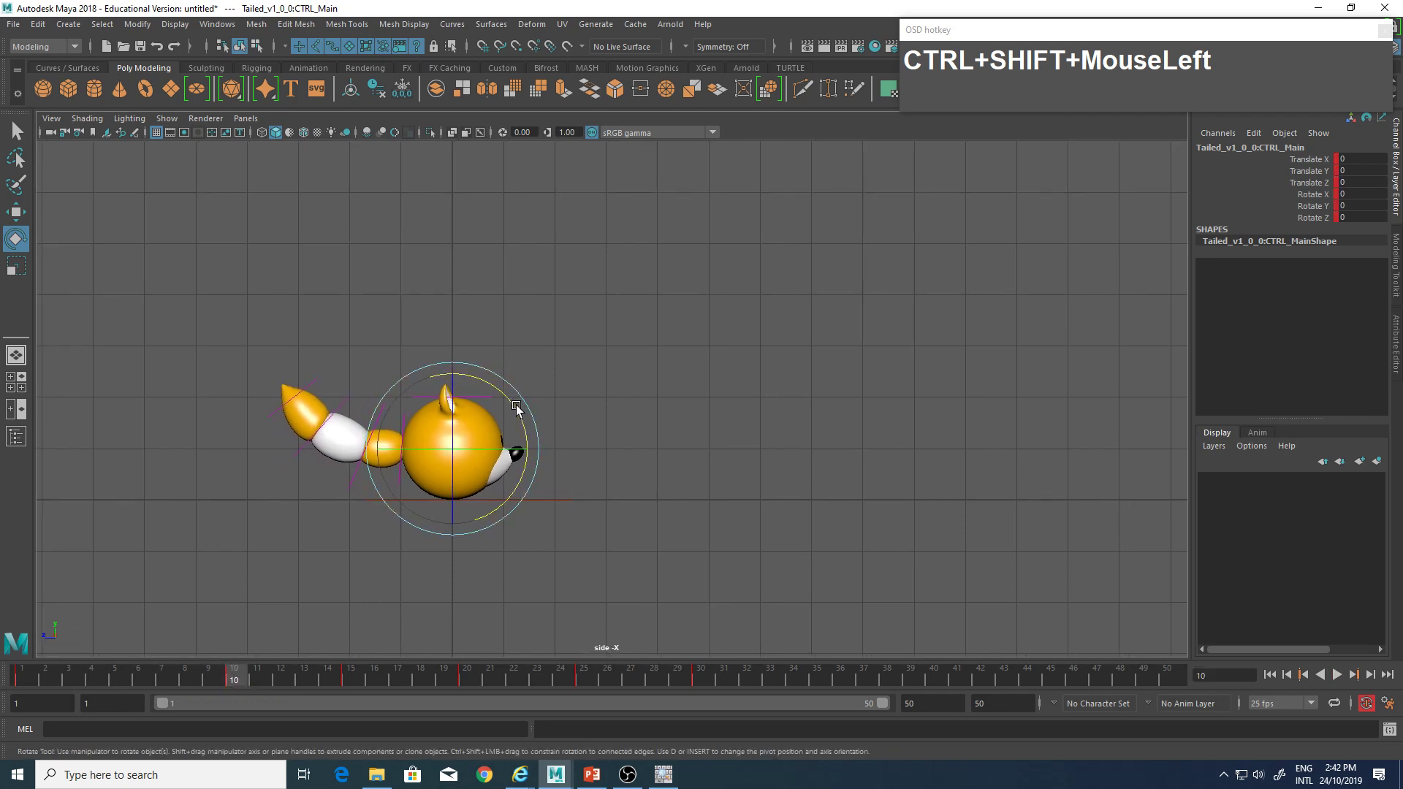
left_click_drag(516, 407, 517, 413, "ctrl+shift")
left_click_drag(244, 681, 352, 681)
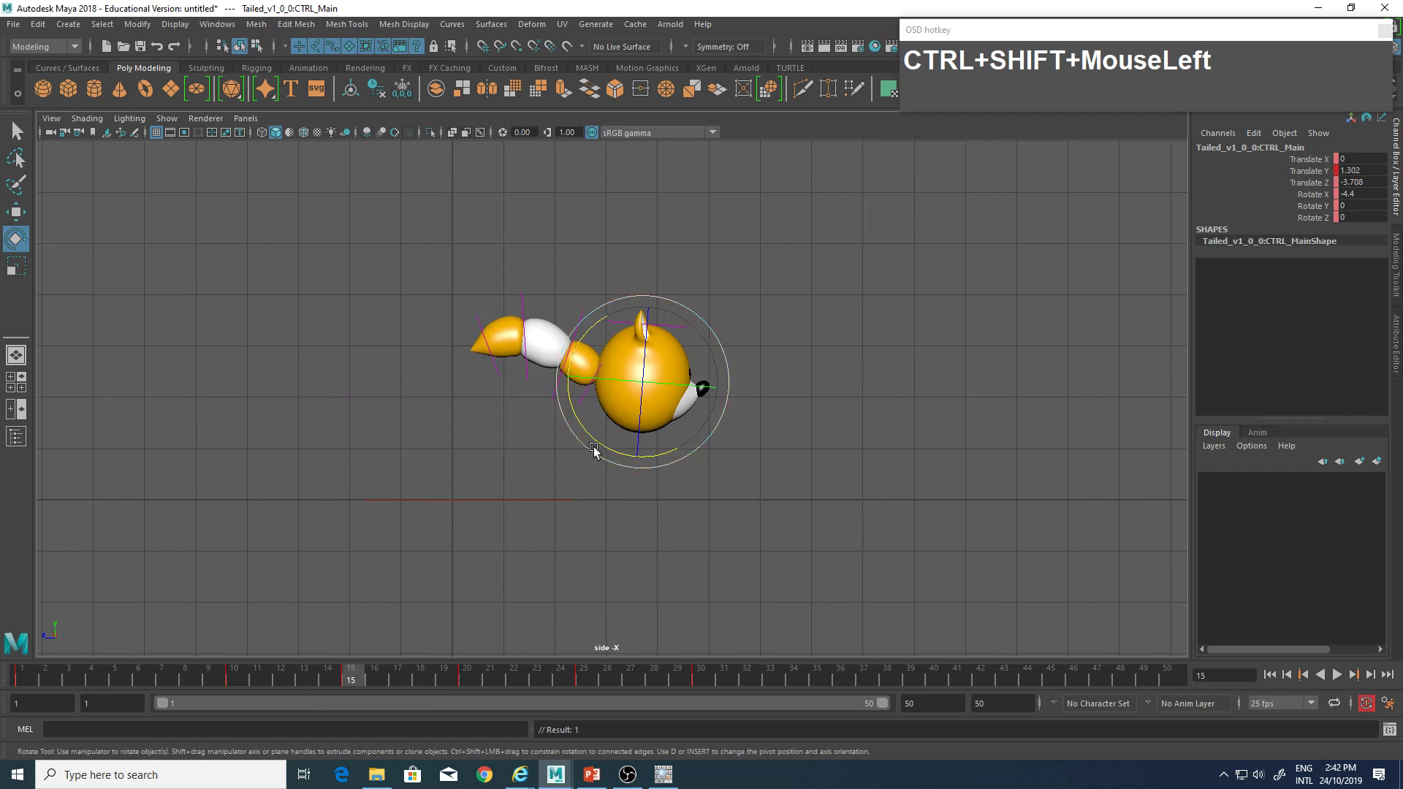
left_click_drag(594, 449, 606, 441, "ctrl+shift")
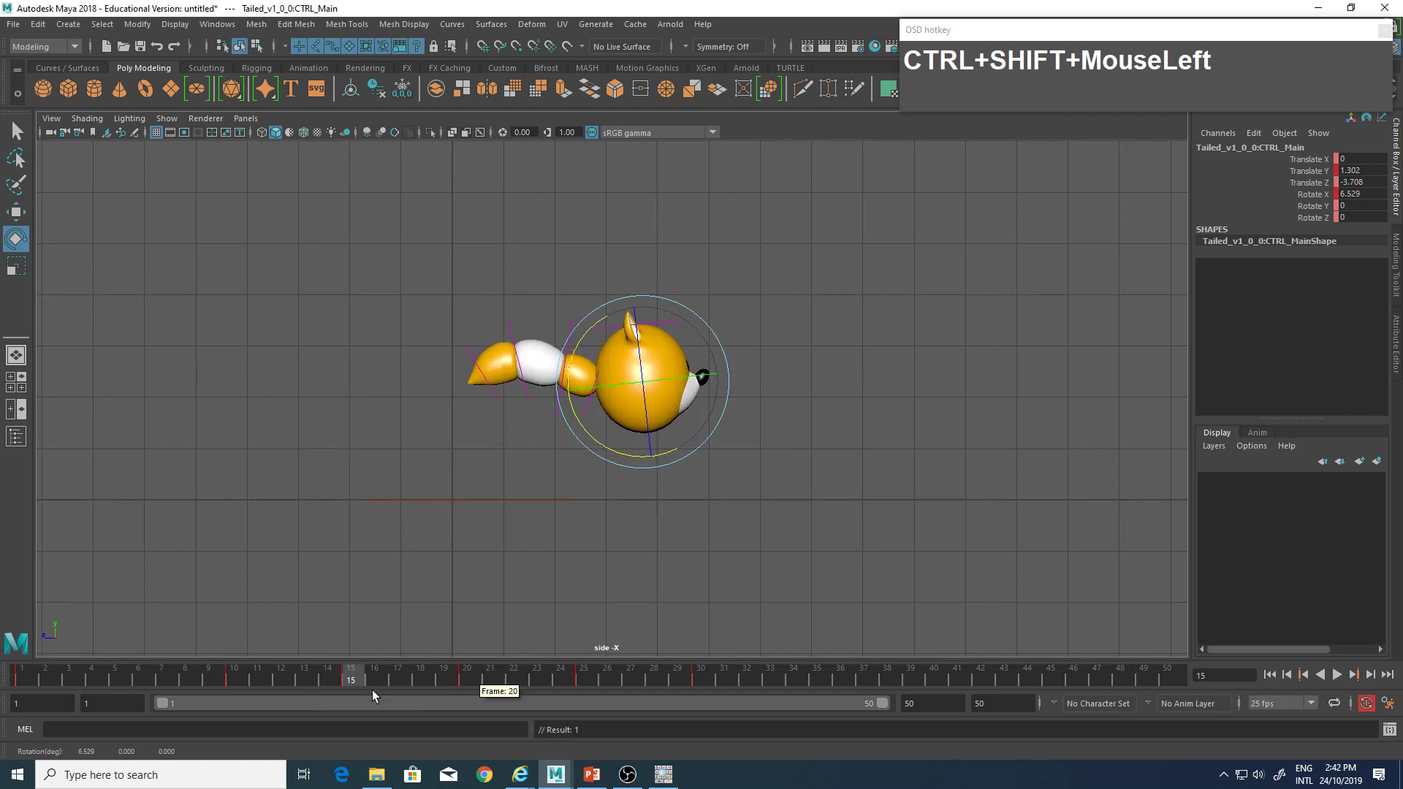
Rotate the main control to Rotate X about -5.089 at frame 20 and about 6.207 at frame 25.
left_click_drag(371, 690, 470, 681)
middle_click_drag(891, 406, 592, 403, "alt")
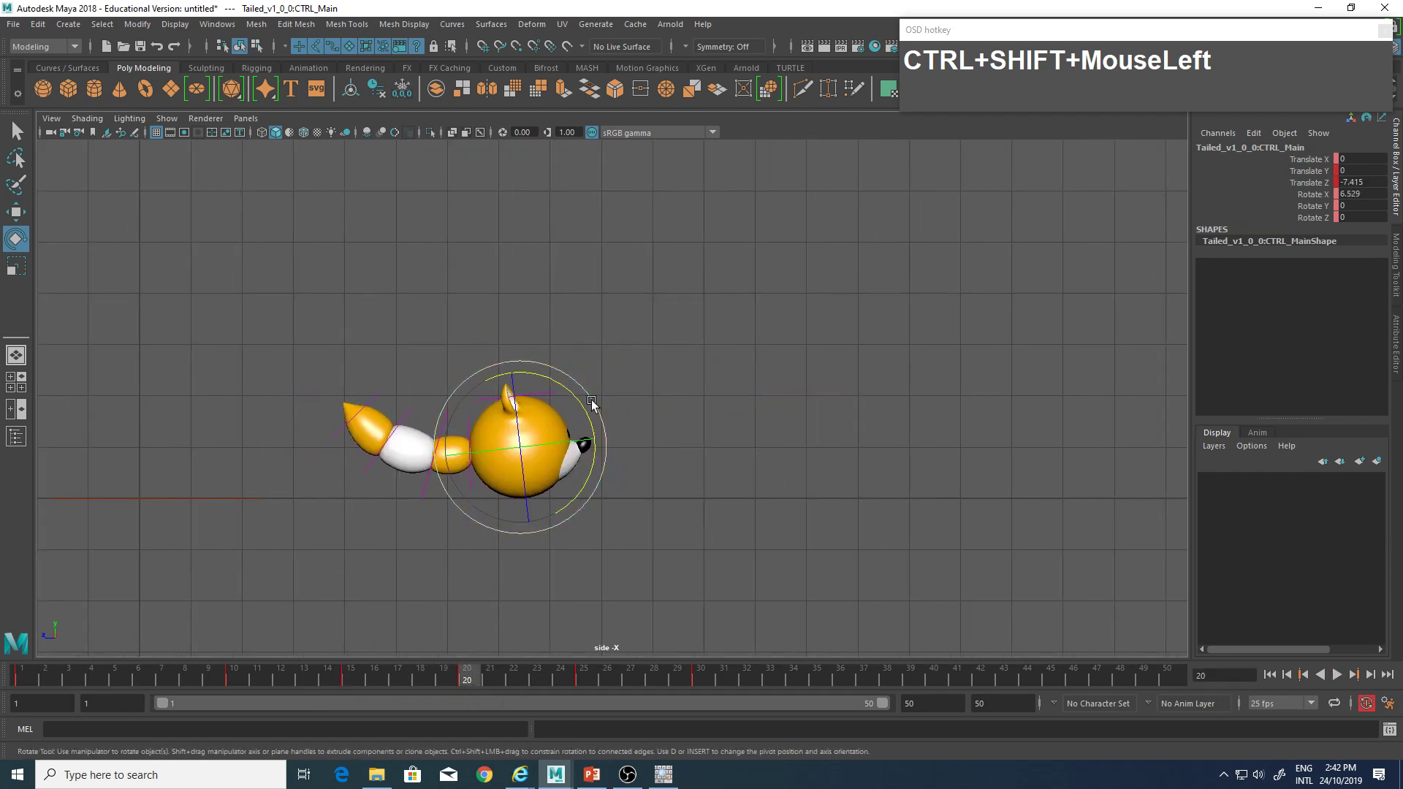
left_click_drag(554, 387, 562, 392, "ctrl+shift")
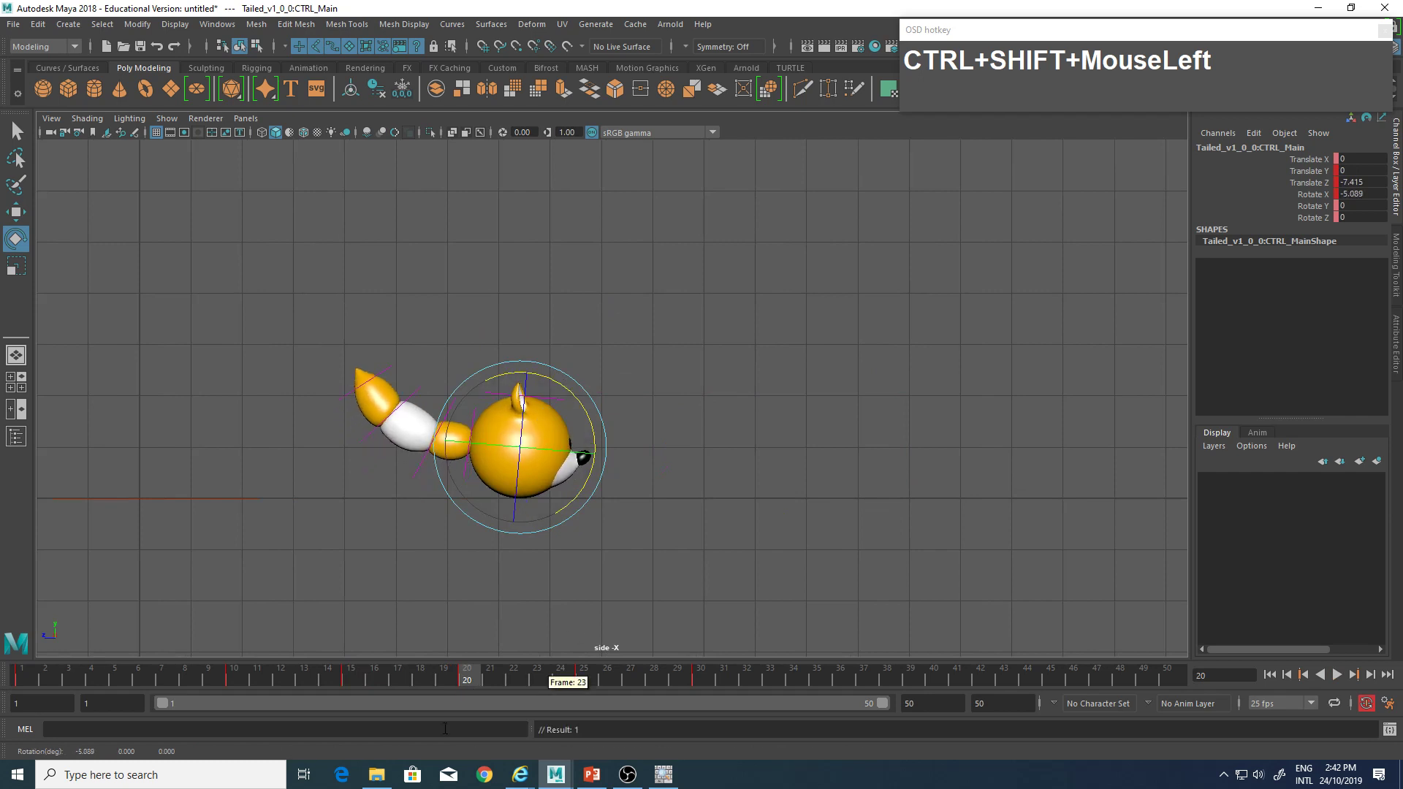
left_click_drag(472, 673, 529, 675)
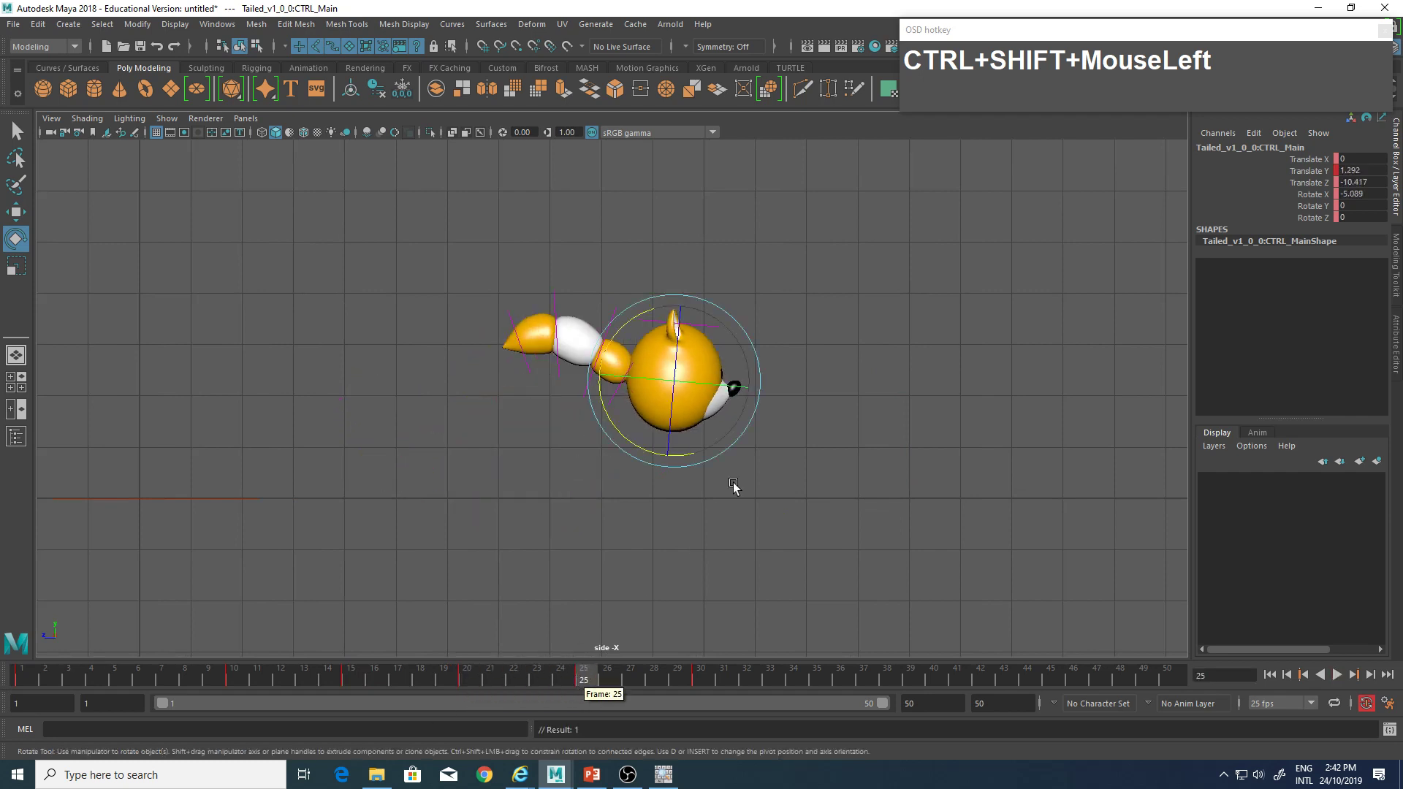
middle_click_drag(734, 483, 735, 509, "alt")
left_click_drag(622, 459, 637, 458)
Rotate the main control to Rotate X about -4.917 at frame 30 and play the animation from frame 1 to review it.
left_click_drag(593, 672, 694, 680)
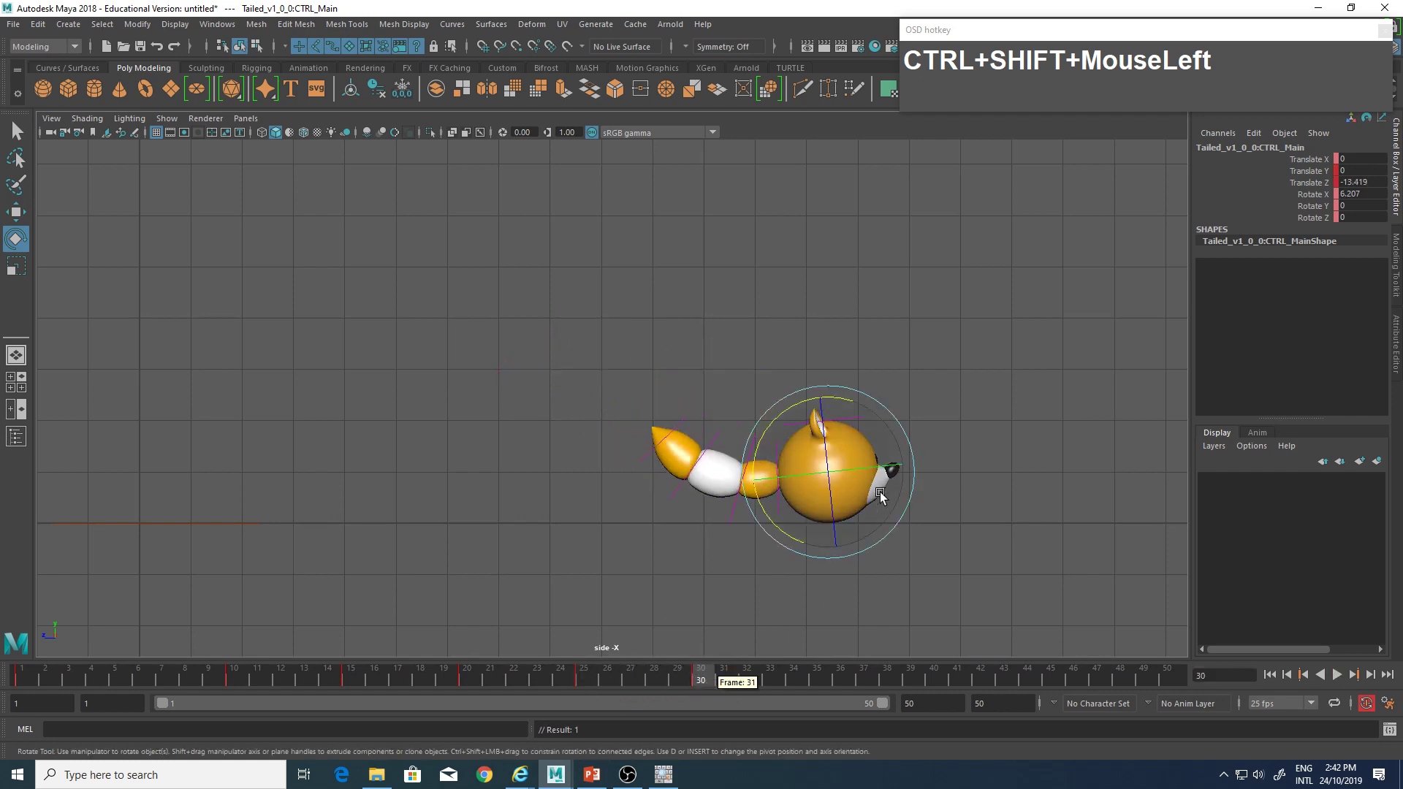
left_click_drag(840, 401, 855, 406)
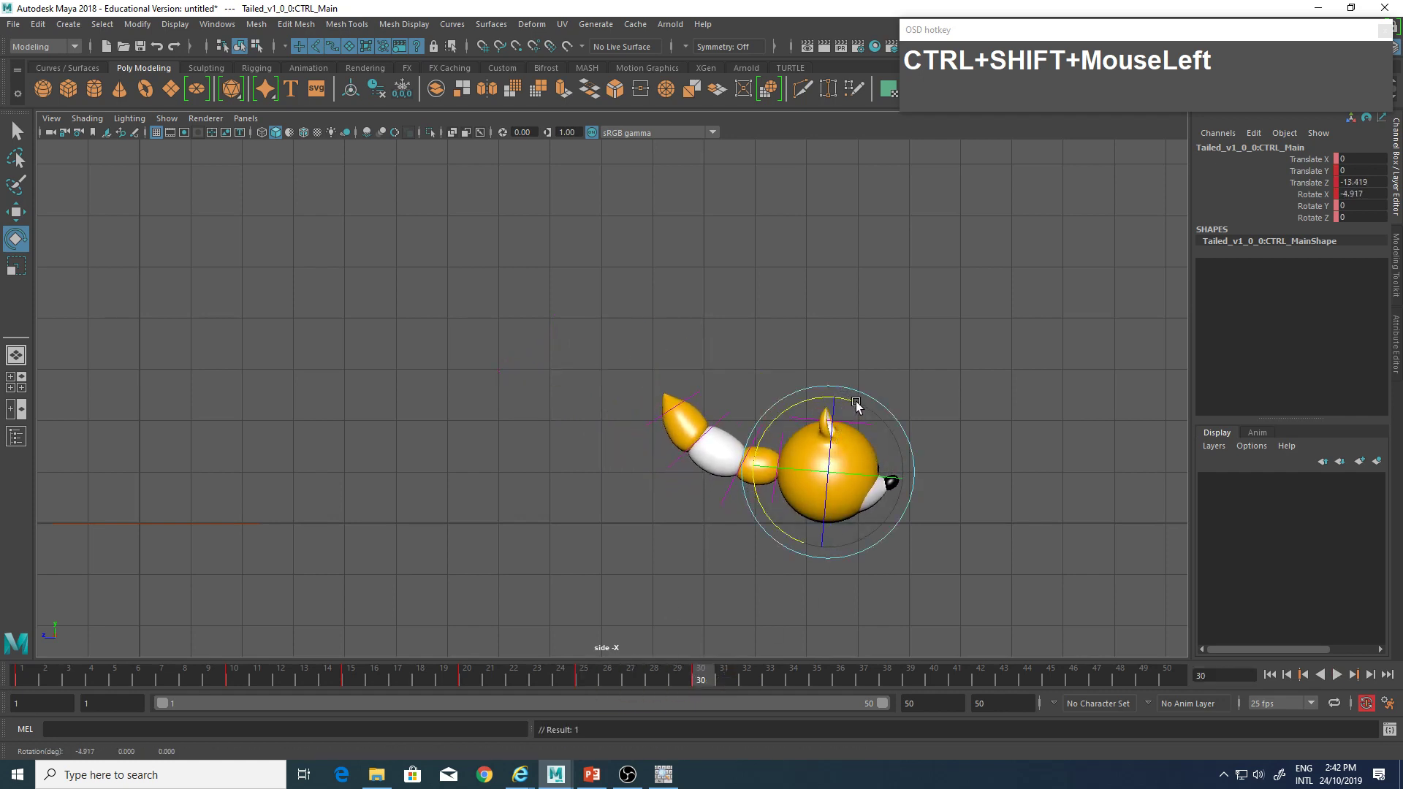
left_click_drag(702, 678, 20, 677)
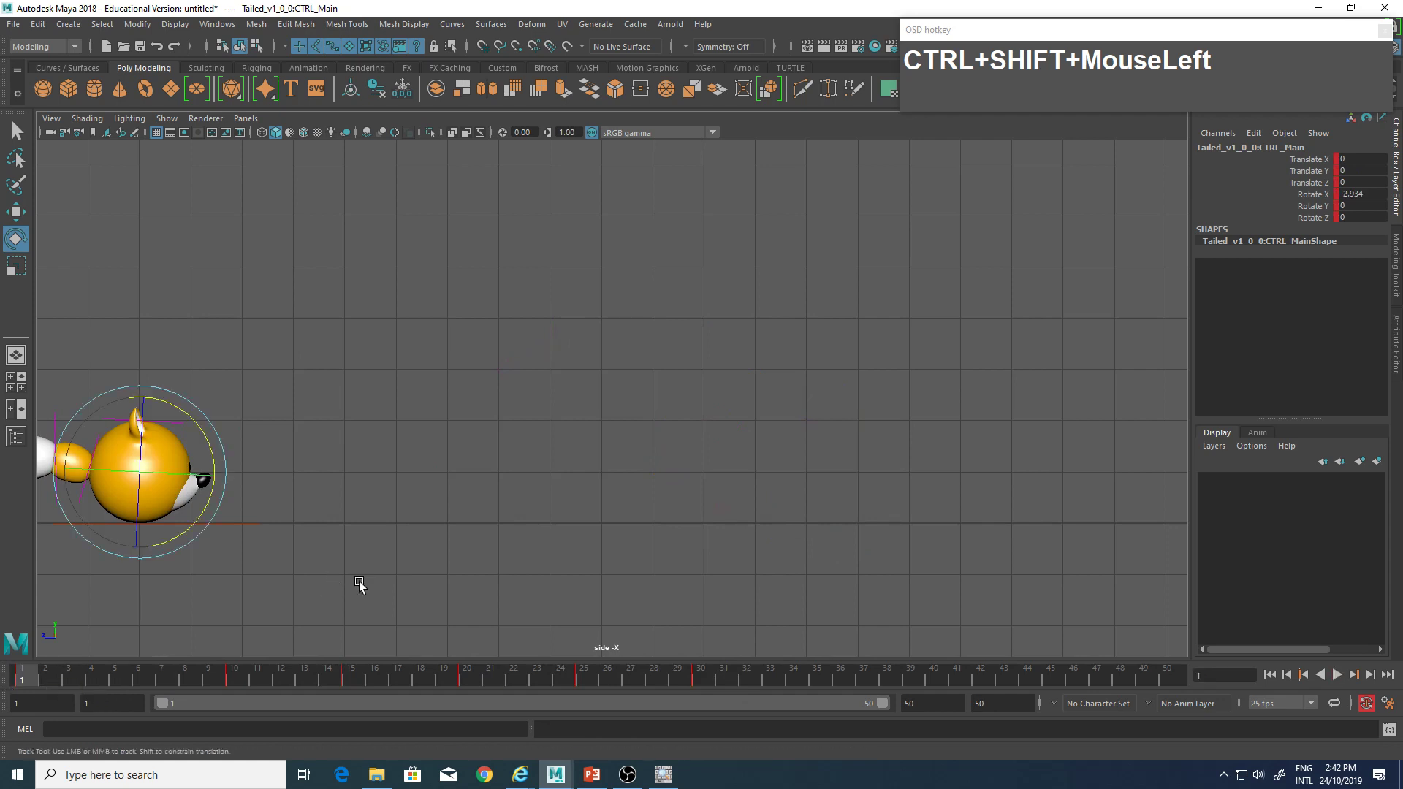
middle_click_drag(361, 582, 561, 561, "alt")
key("alt+v")
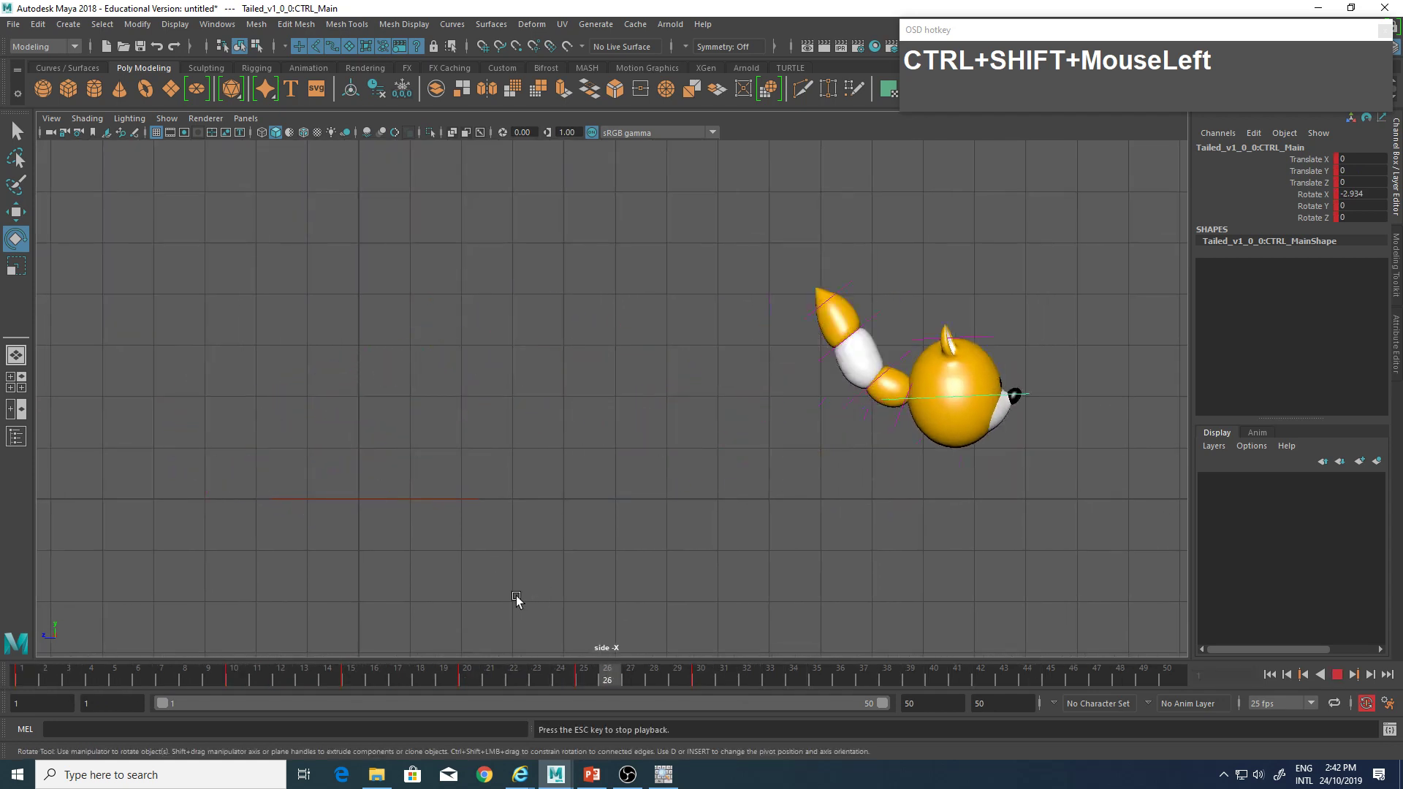
key("Escape")
Squash the landed ball at frame 31 by lowering the top control's Translate Y below 0.
left_click_drag(471, 683, 704, 678)
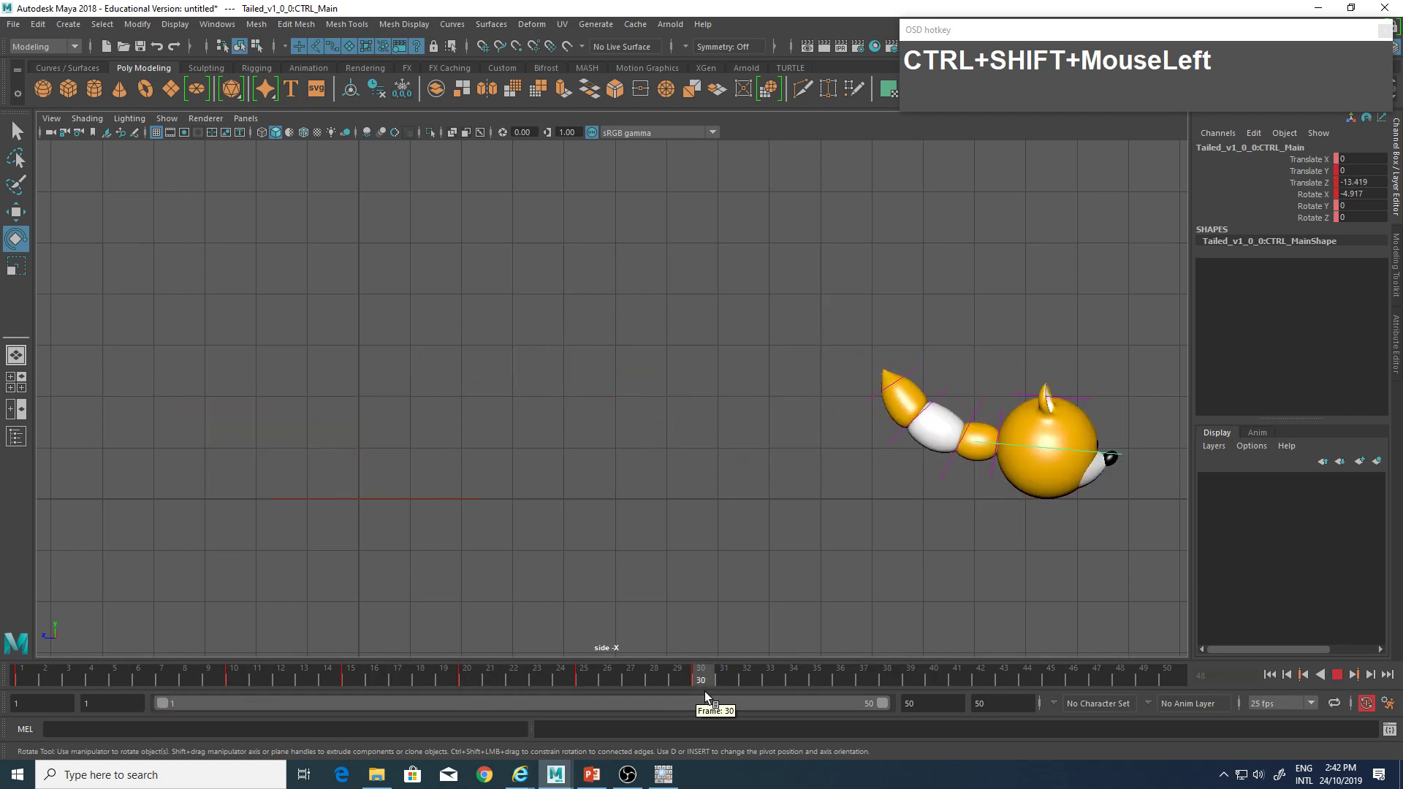
middle_click_drag(972, 511, 603, 526, "alt")
key("q")
right_click_drag(518, 475, 709, 481, "alt")
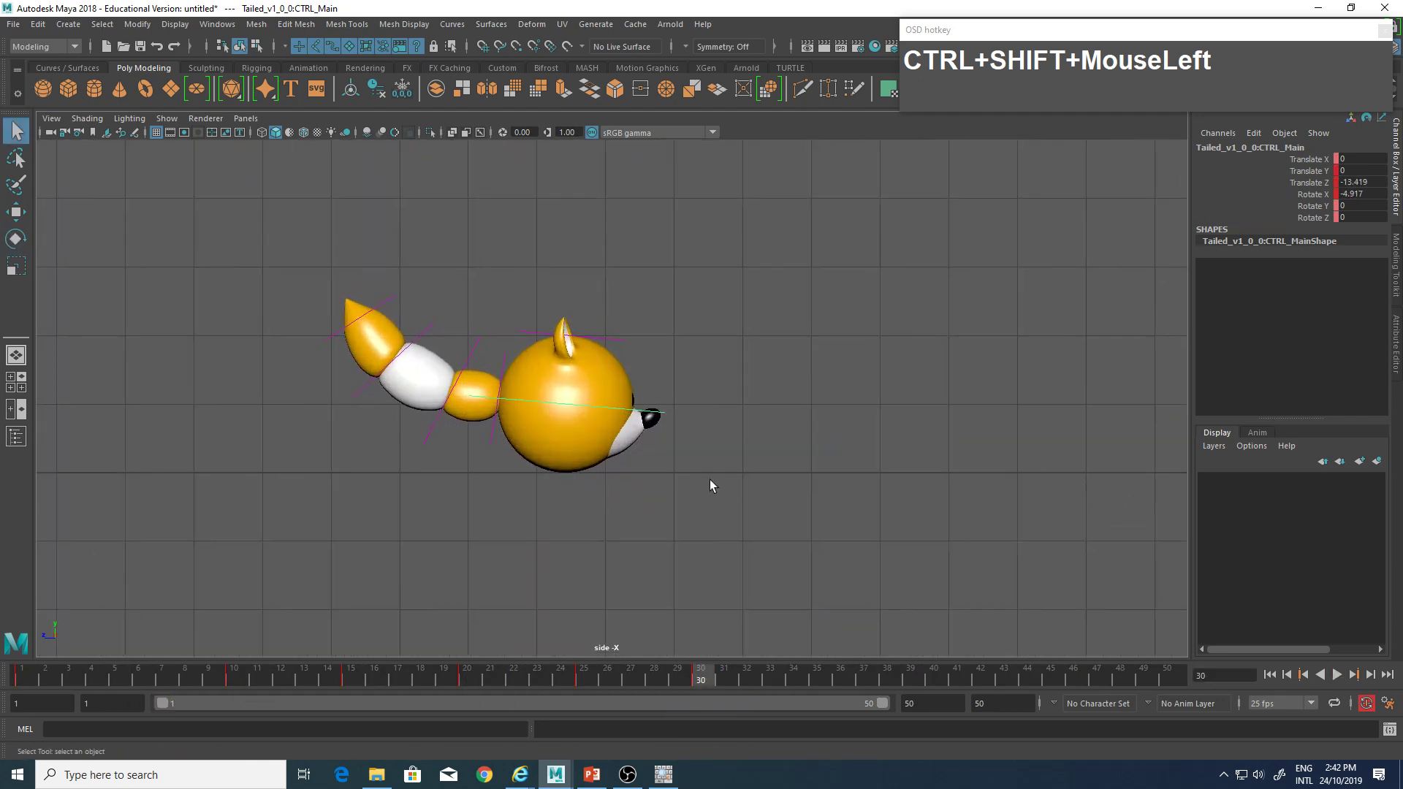
middle_click_drag(709, 481, 786, 523, "alt")
left_click(685, 384)
mouse_move(719, 389)
middle_mouse_down("alt")
mouse_move(733, 404)
mouse_move(737, 387)
middle_mouse_up("alt")
right_click_drag(676, 468, 697, 497, "alt")
mouse_move(712, 681)
left_mouse_down()
mouse_move(108, 691)
mouse_move(701, 691)
left_mouse_up()
middle_click_drag(729, 536, 740, 516, "alt")
right_click_drag(760, 515, 696, 526, "alt")
middle_click_drag(695, 526, 617, 572, "alt")
right_click_drag(600, 558, 715, 581, "alt")
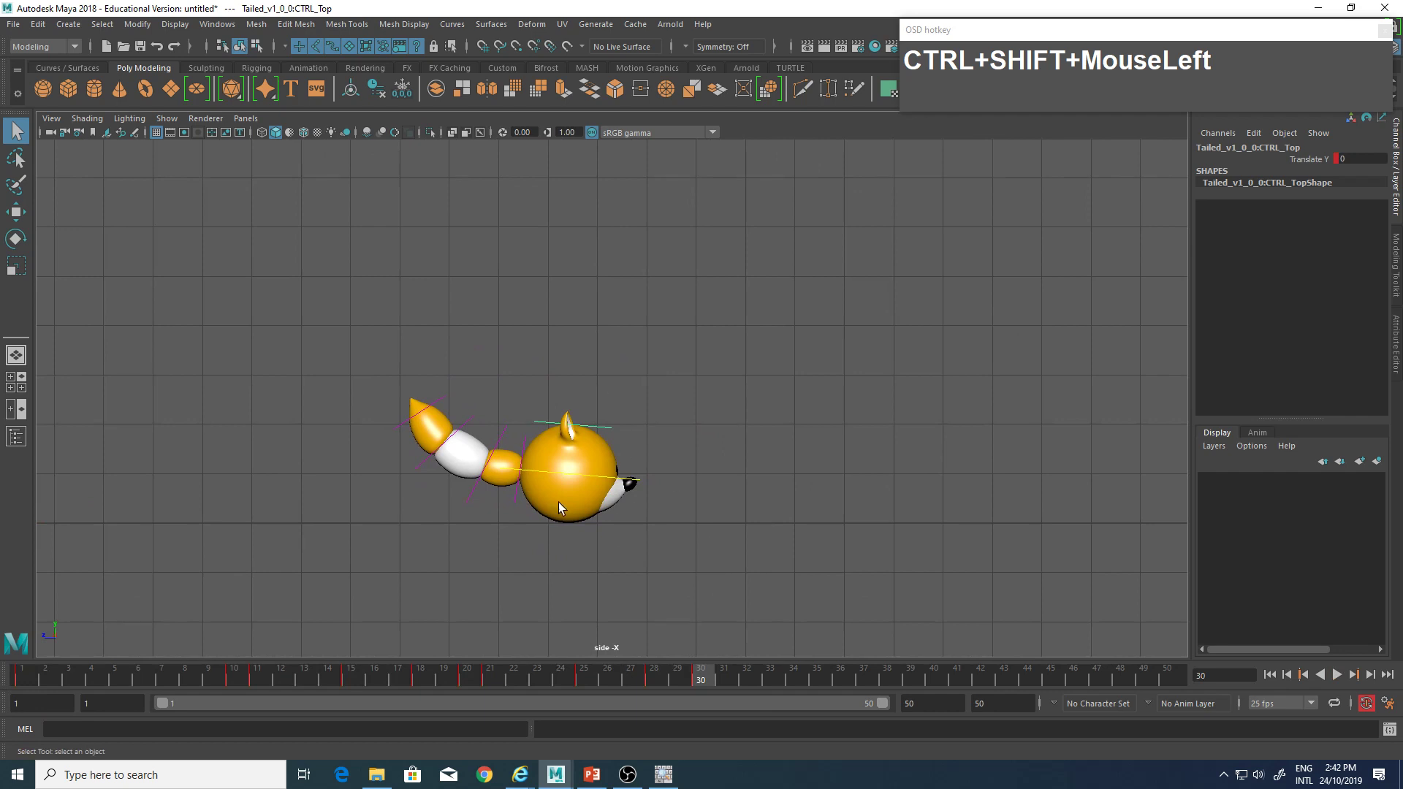
middle_click_drag(689, 598, 703, 575, "alt")
right_click_drag(551, 497, 747, 570, "alt")
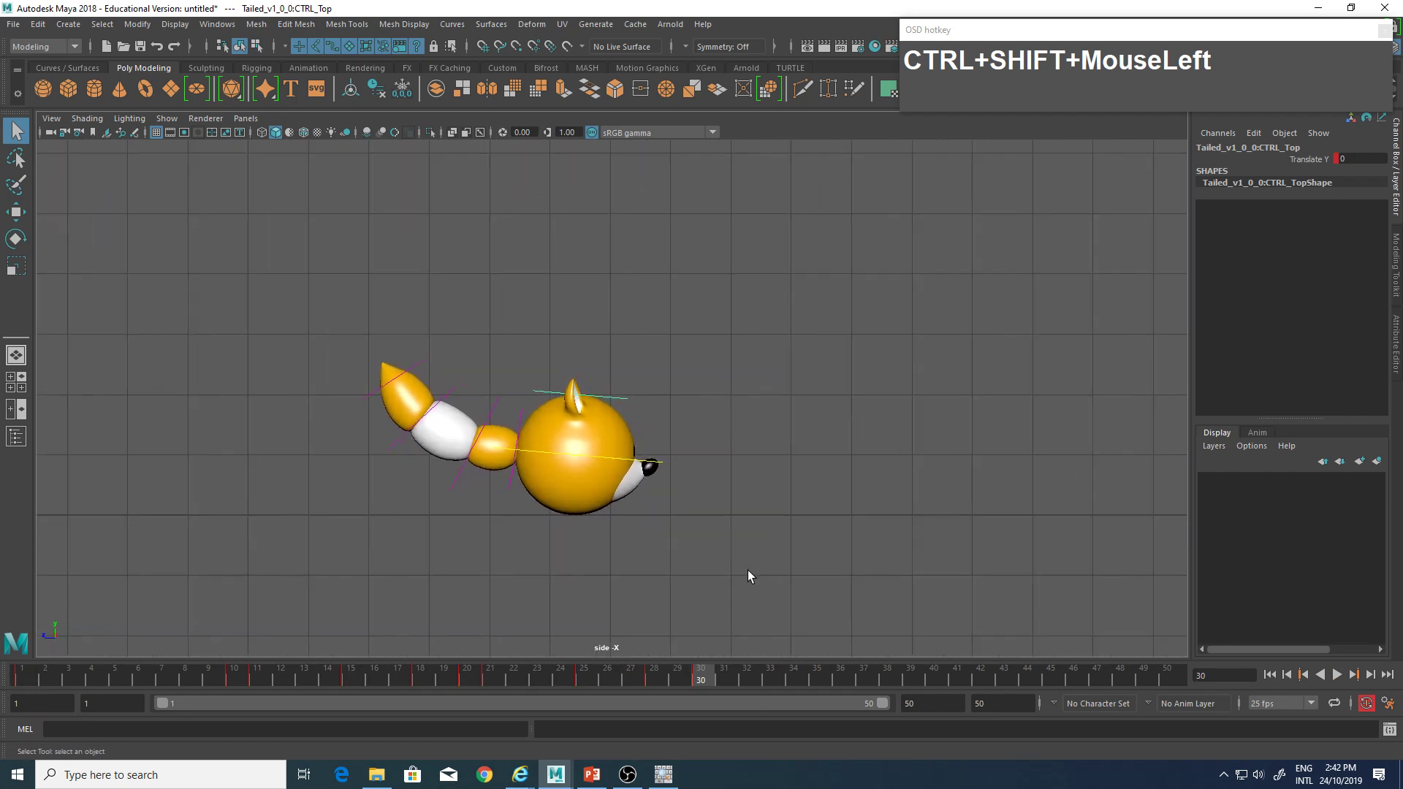
left_click(694, 675)
mouse_move(681, 488)
middle_mouse_down("alt")
mouse_move(658, 576)
mouse_move(670, 491)
middle_mouse_up("alt")
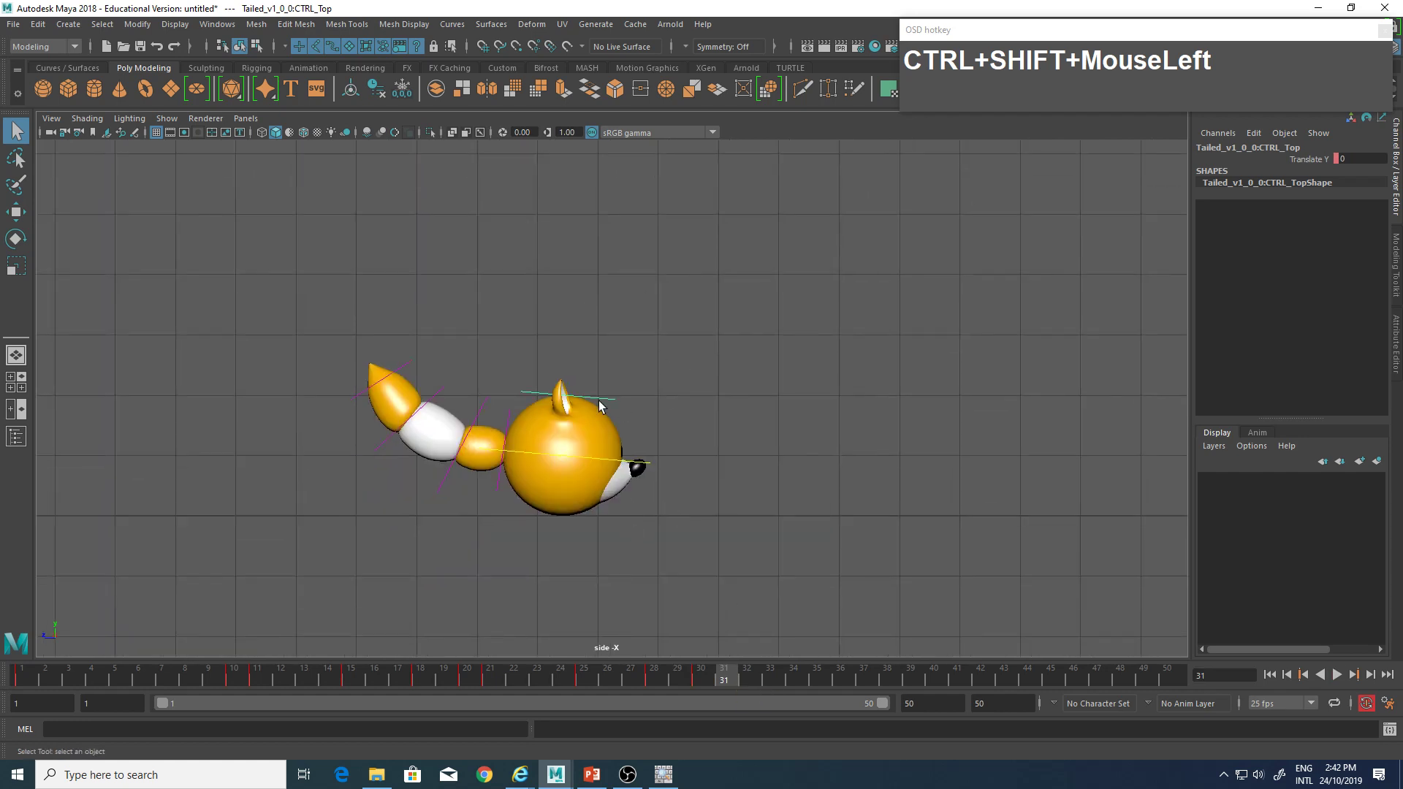
left_click(1303, 158)
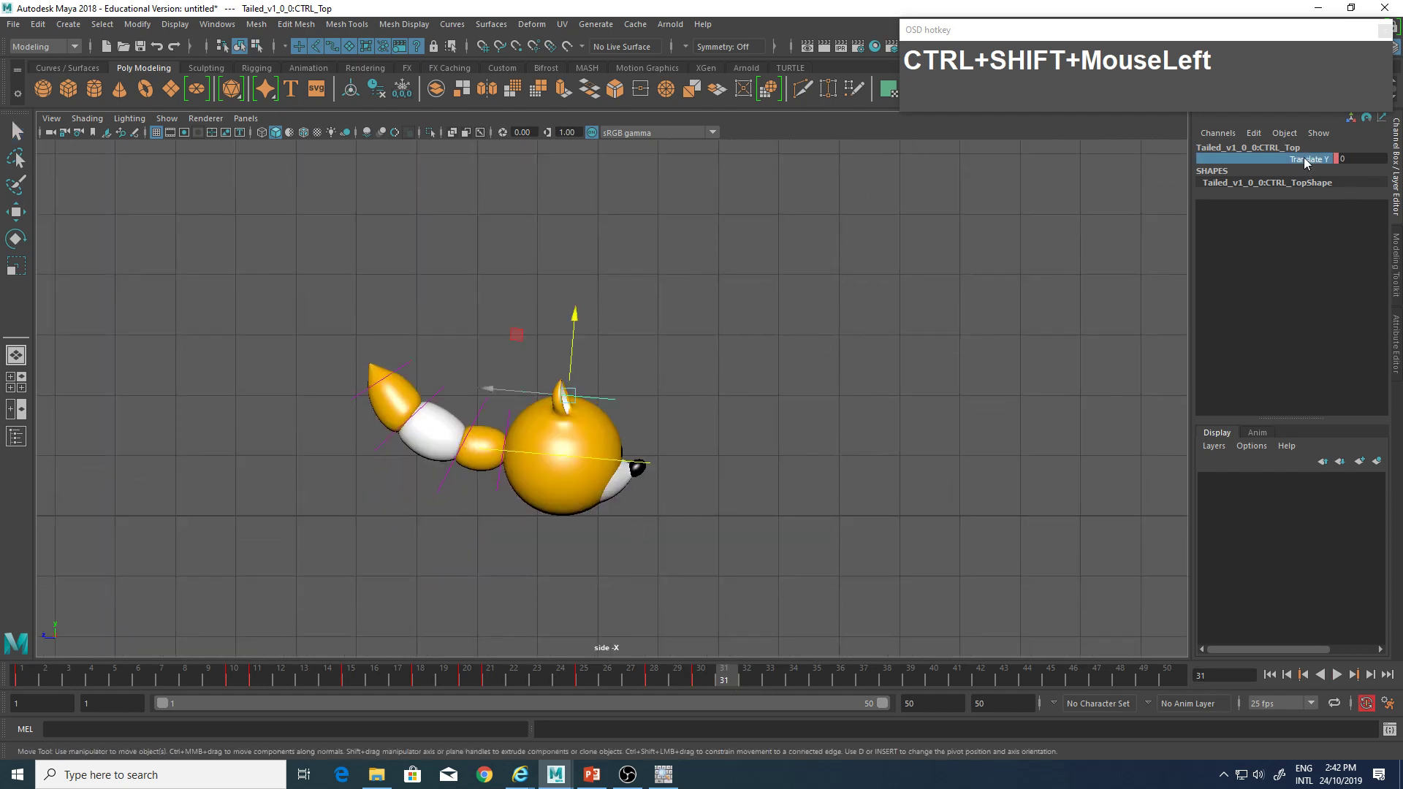
middle_click_drag(815, 341, 806, 358)
Stretch the top control to Translate Y about 0.187 at frame 33, reset it to 0 at frame 37, and play back the result.
left_click_drag(730, 682, 777, 685)
left_click_drag(572, 338, 609, 325)
left_click_drag(780, 675, 862, 684)
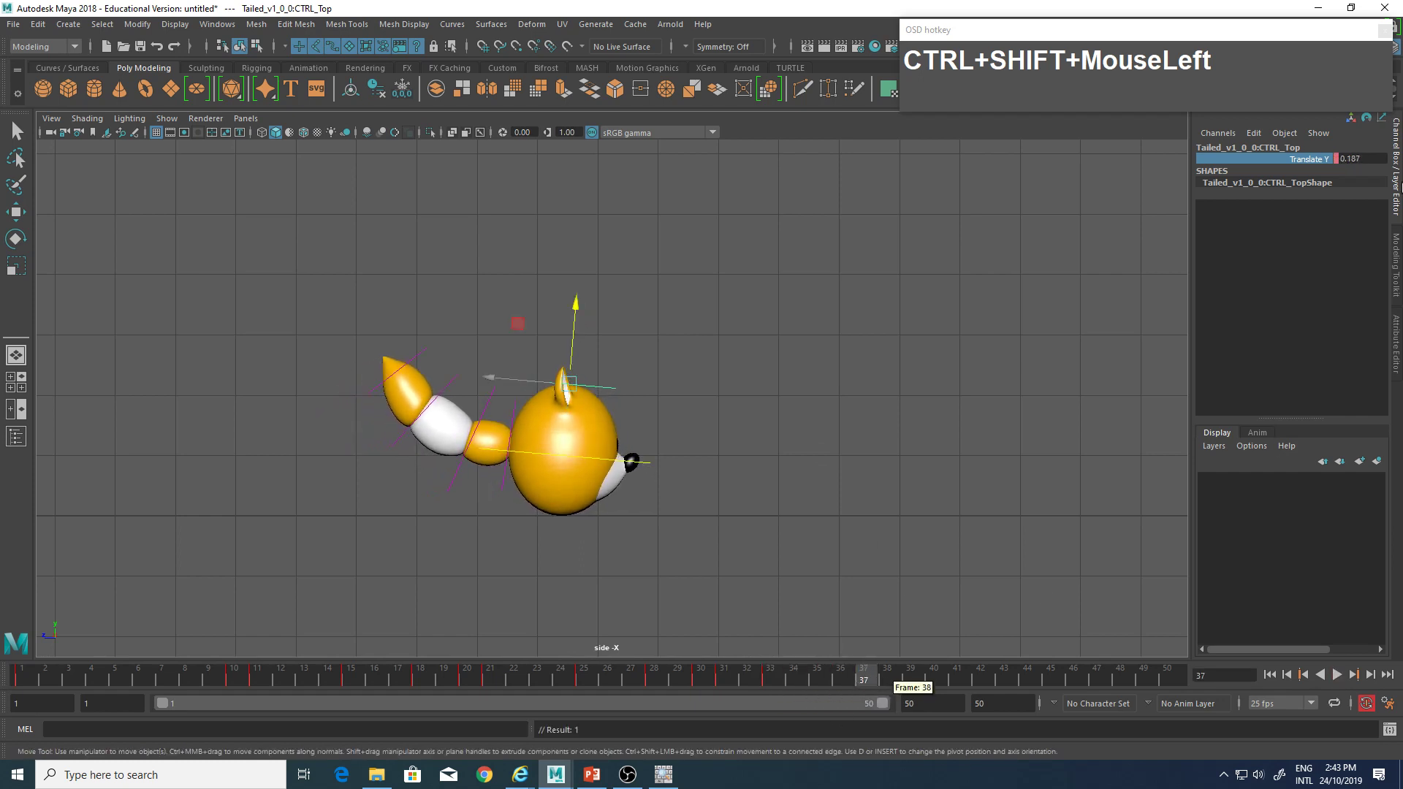
type("0")
key("Return")
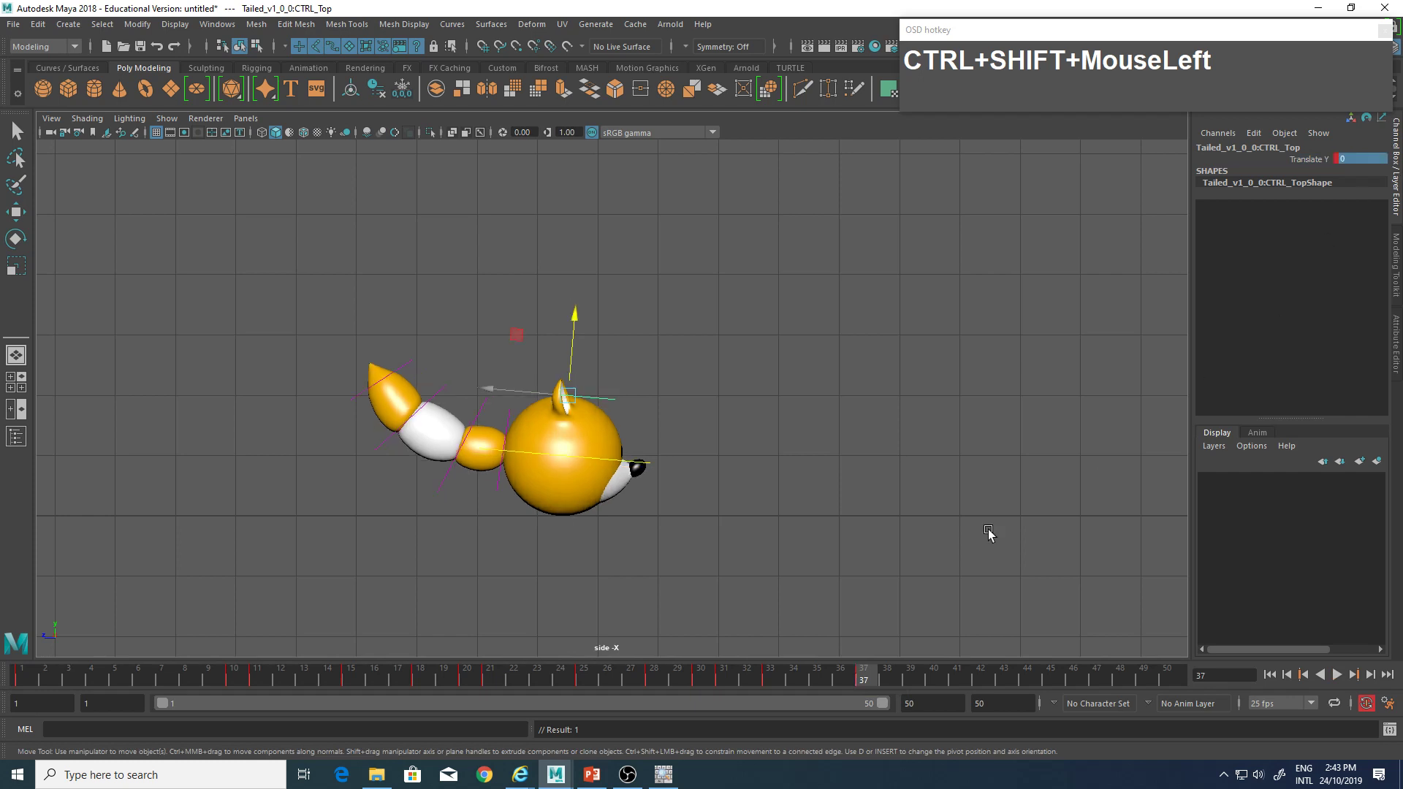
left_click_drag(865, 687, 272, 675)
key("alt+v")
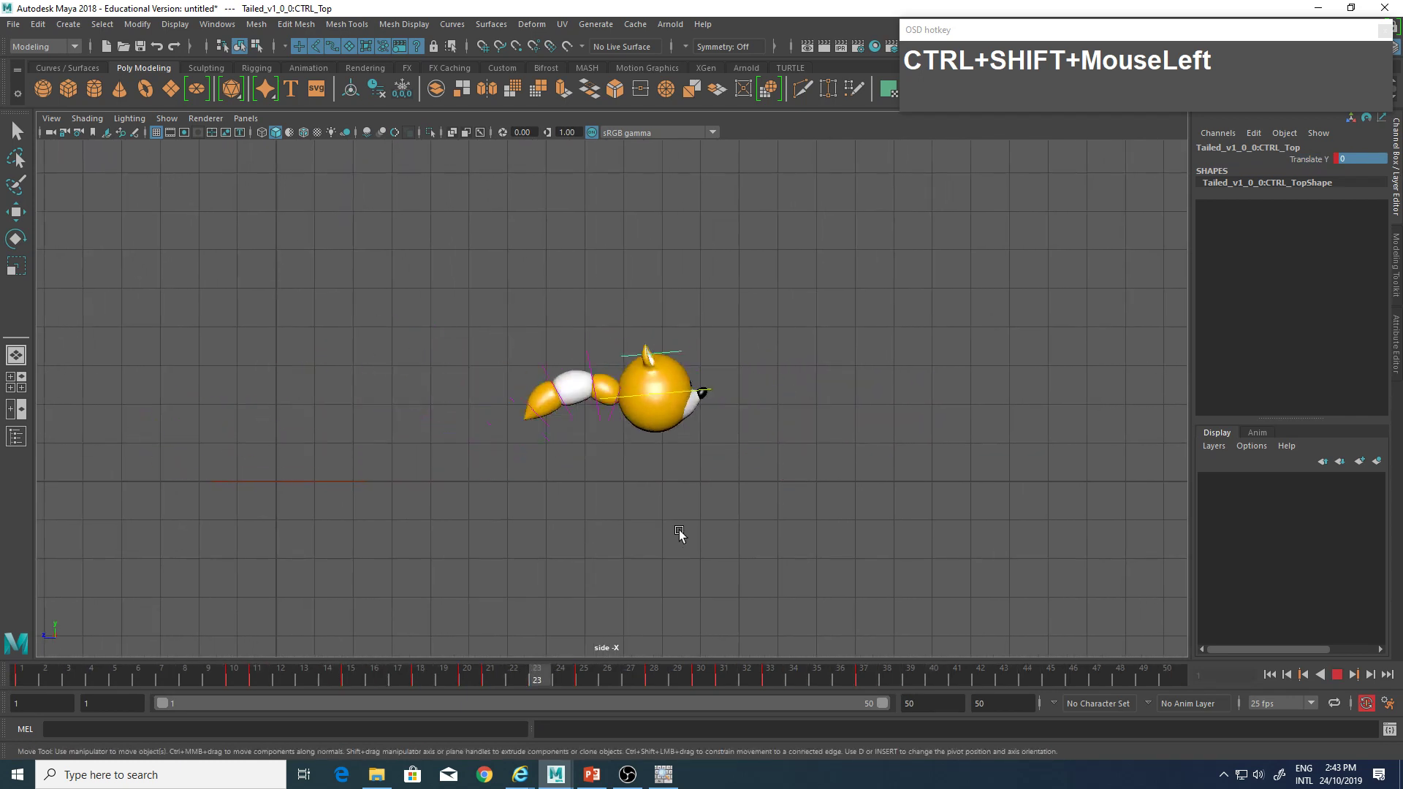
key("Escape")
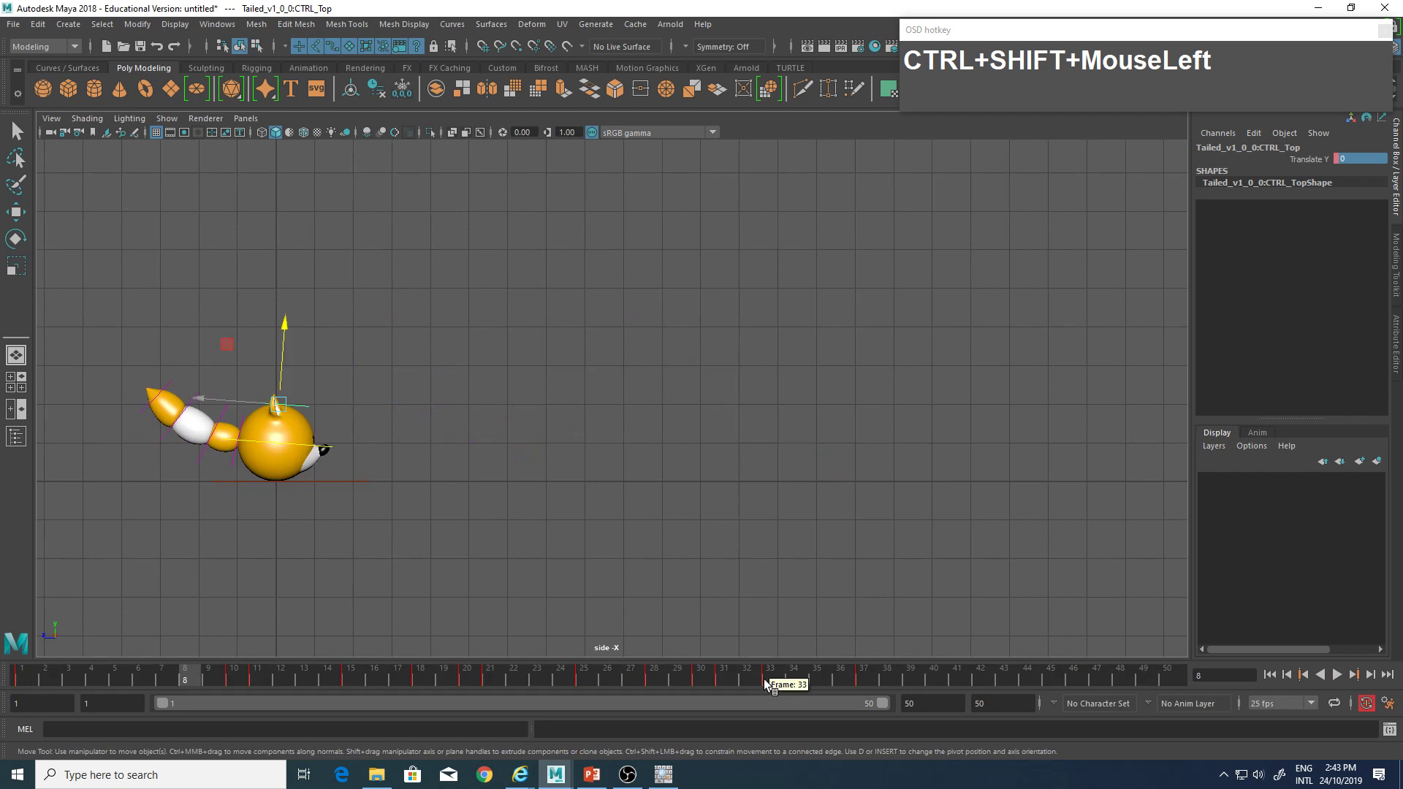
Shift the top control's keys at frames 33 to 37 one frame later and replay the animation from frame 1.
key("alt+v")
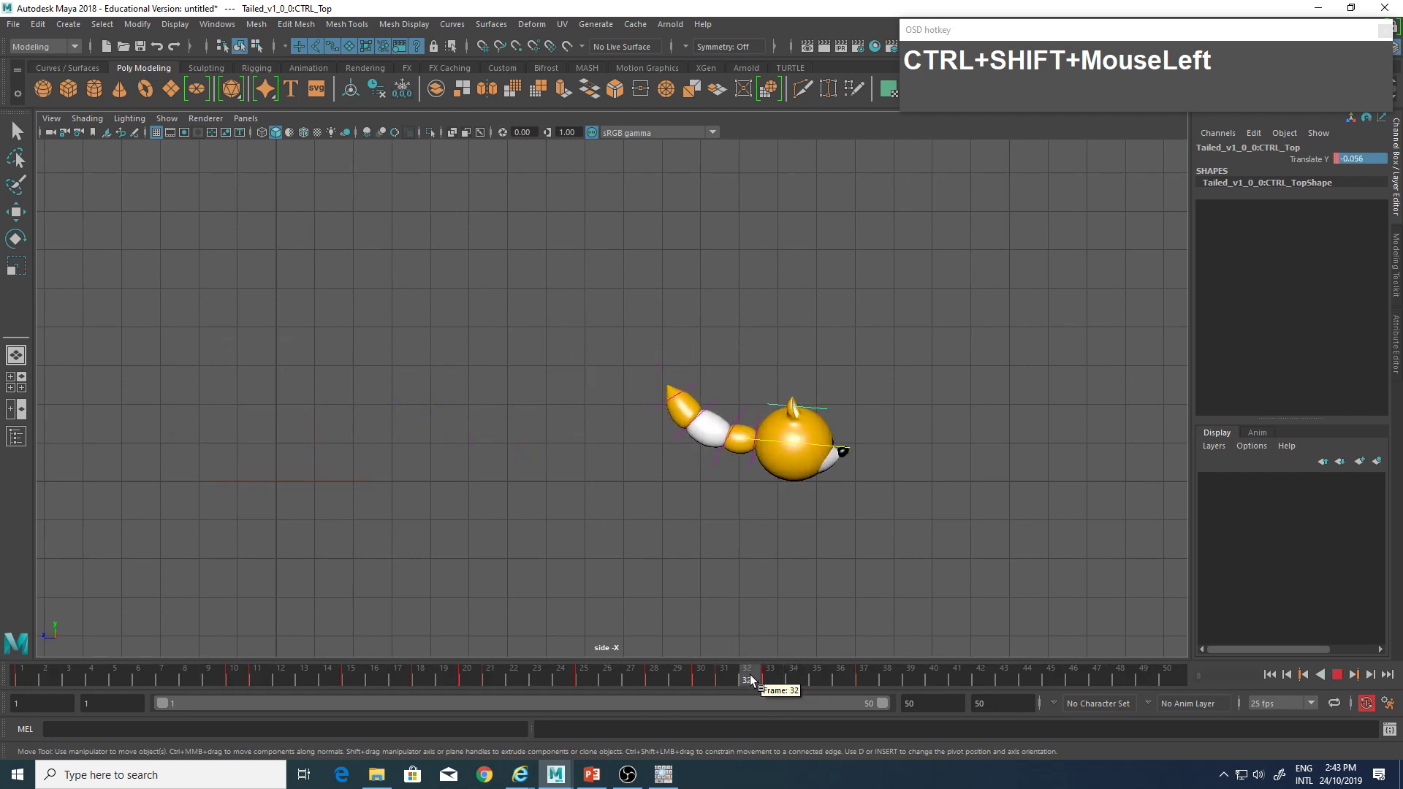
left_click(770, 683)
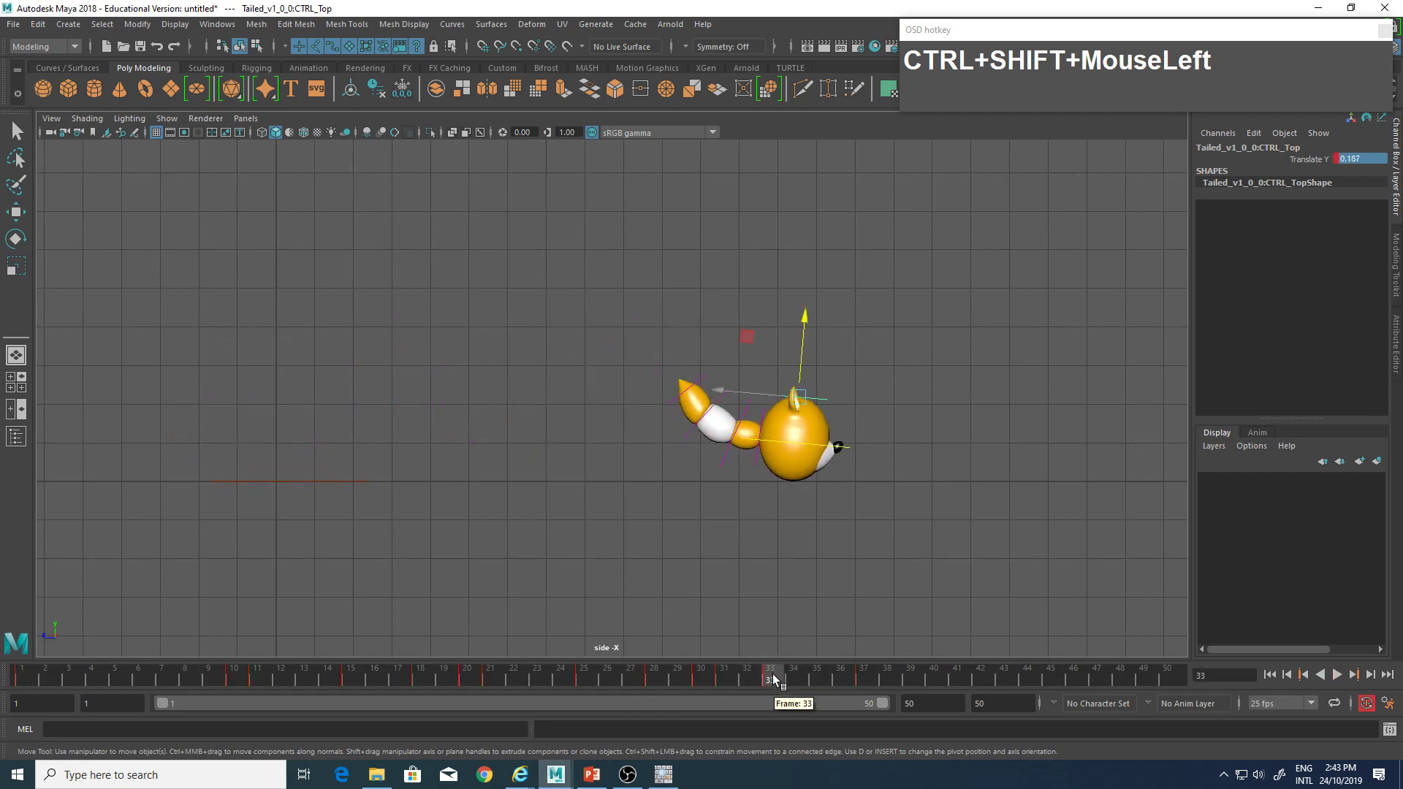
left_click_drag(773, 677, 849, 683, "shift")
left_click(939, 678)
key("alt+v")
left_click_drag(576, 685, 1, 683)
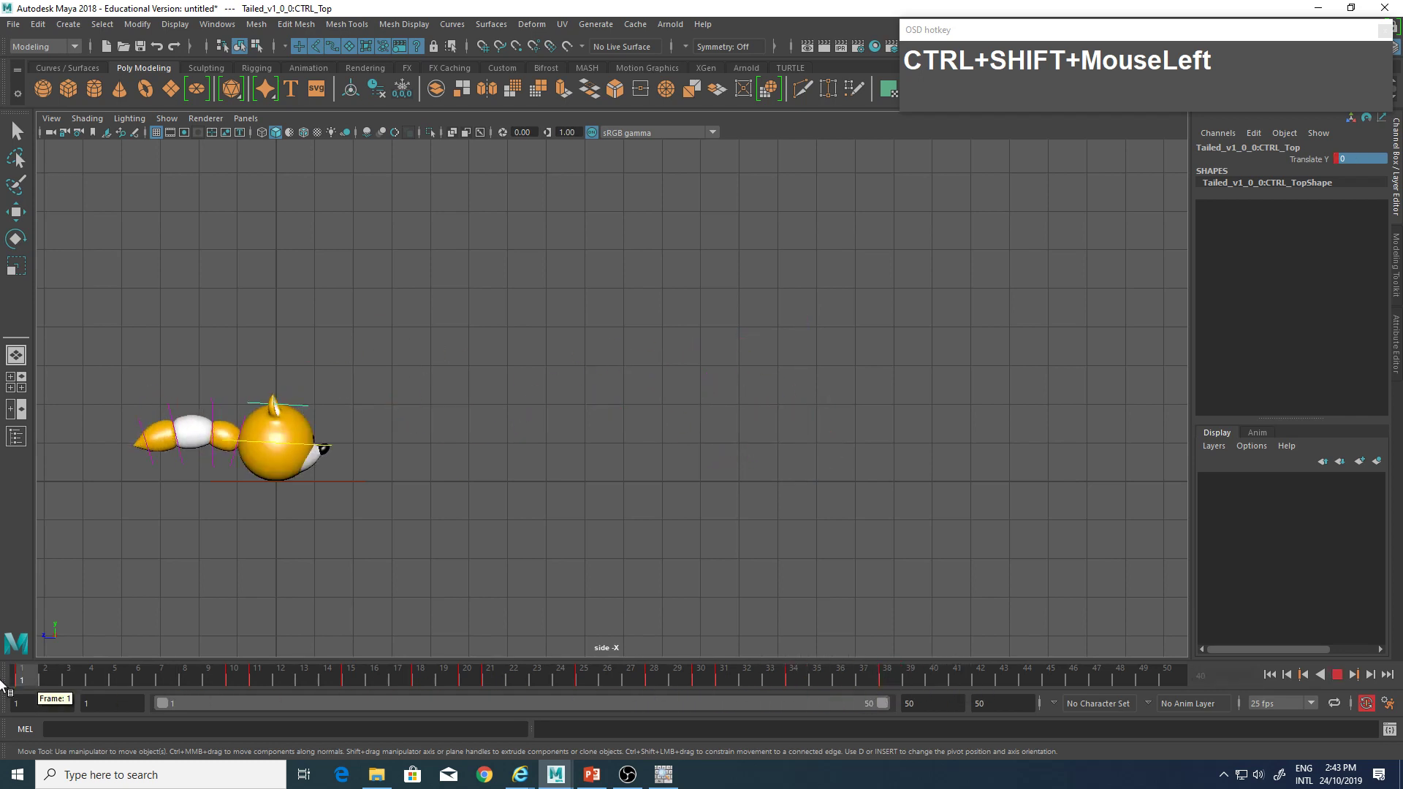
key("alt+v")
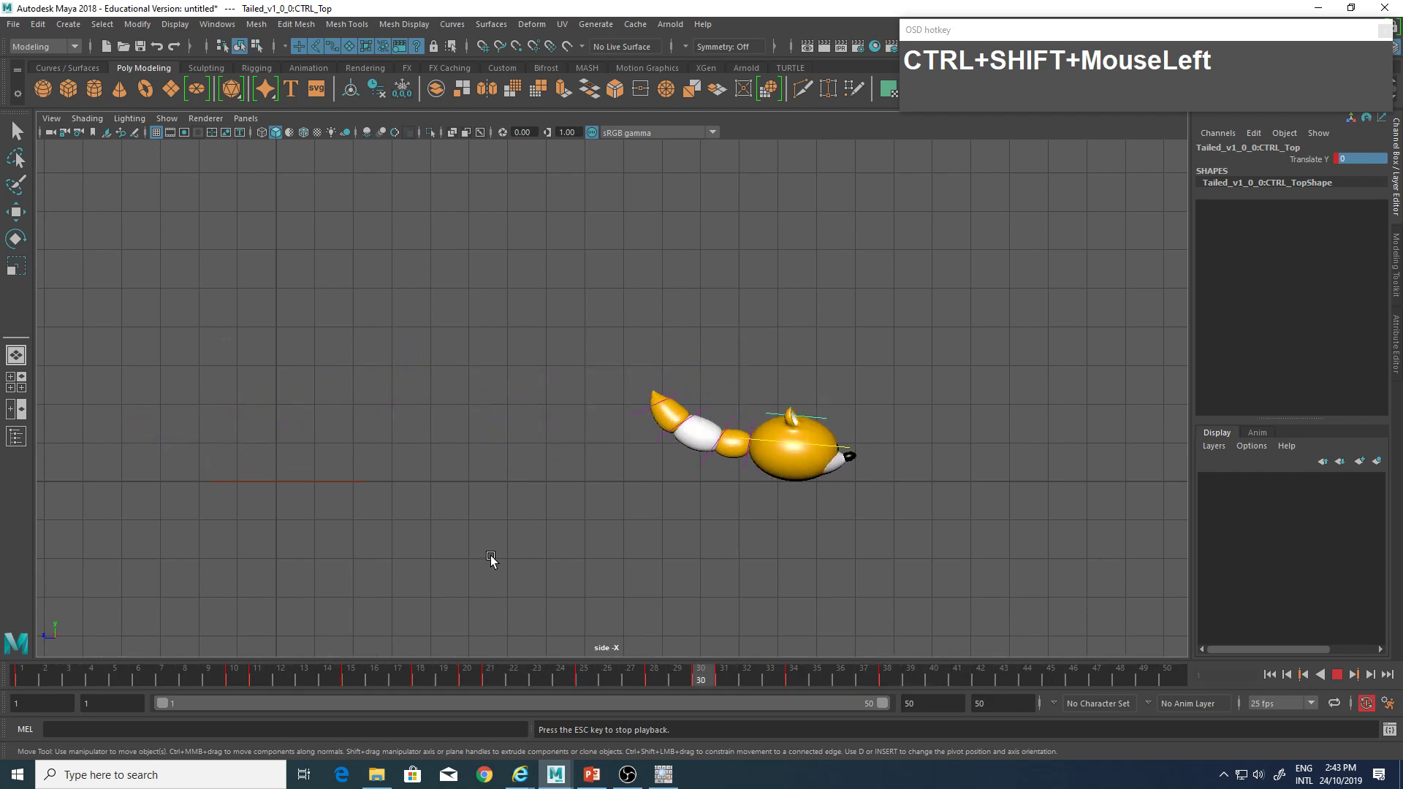
key("Escape")
Select the main control and examine the ball's landing and settling poses up close around frame 34.
middle_click_drag(742, 577, 639, 537, "alt")
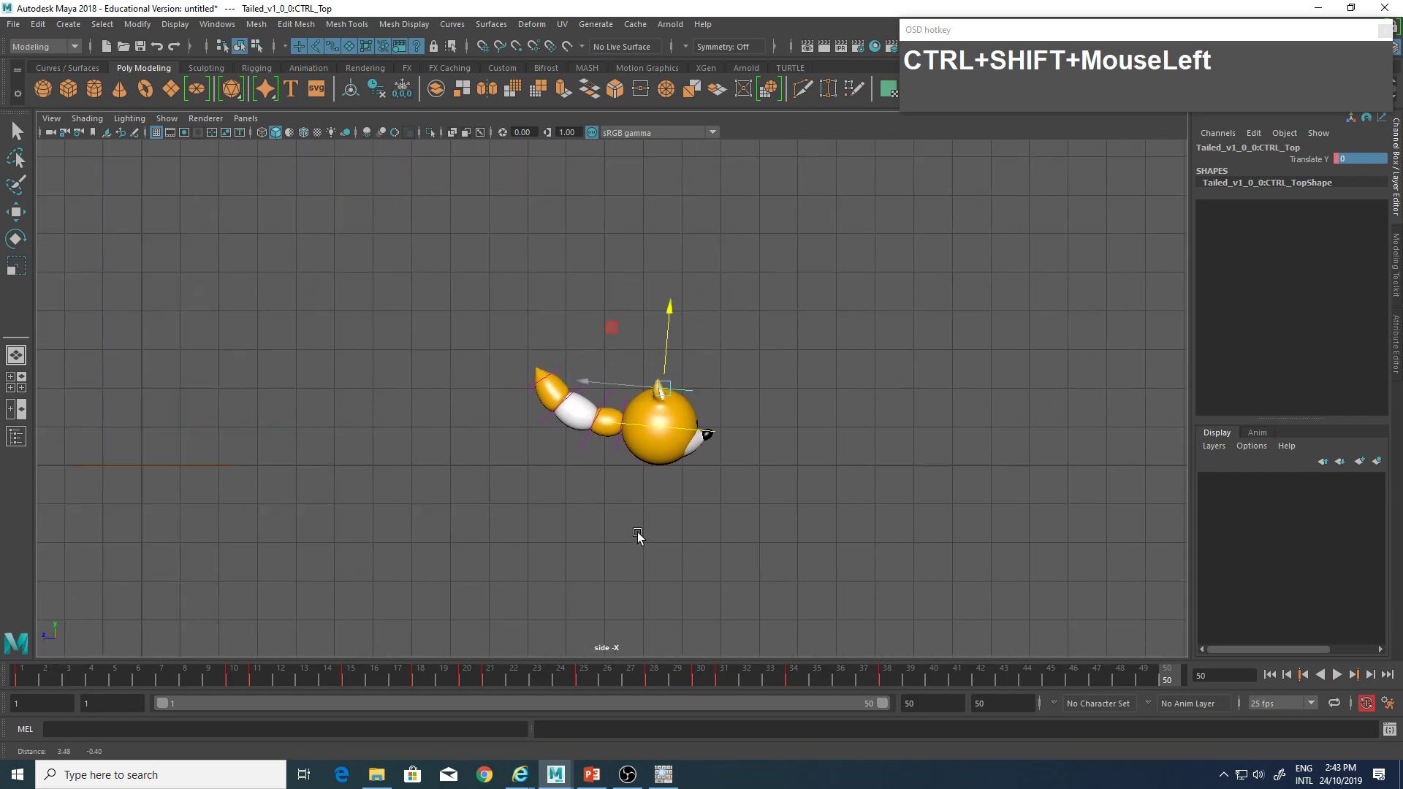
right_click_drag(638, 537, 845, 482, "alt")
left_click_drag(747, 430, 702, 461)
key("q")
right_click_drag(629, 462, 748, 479, "alt")
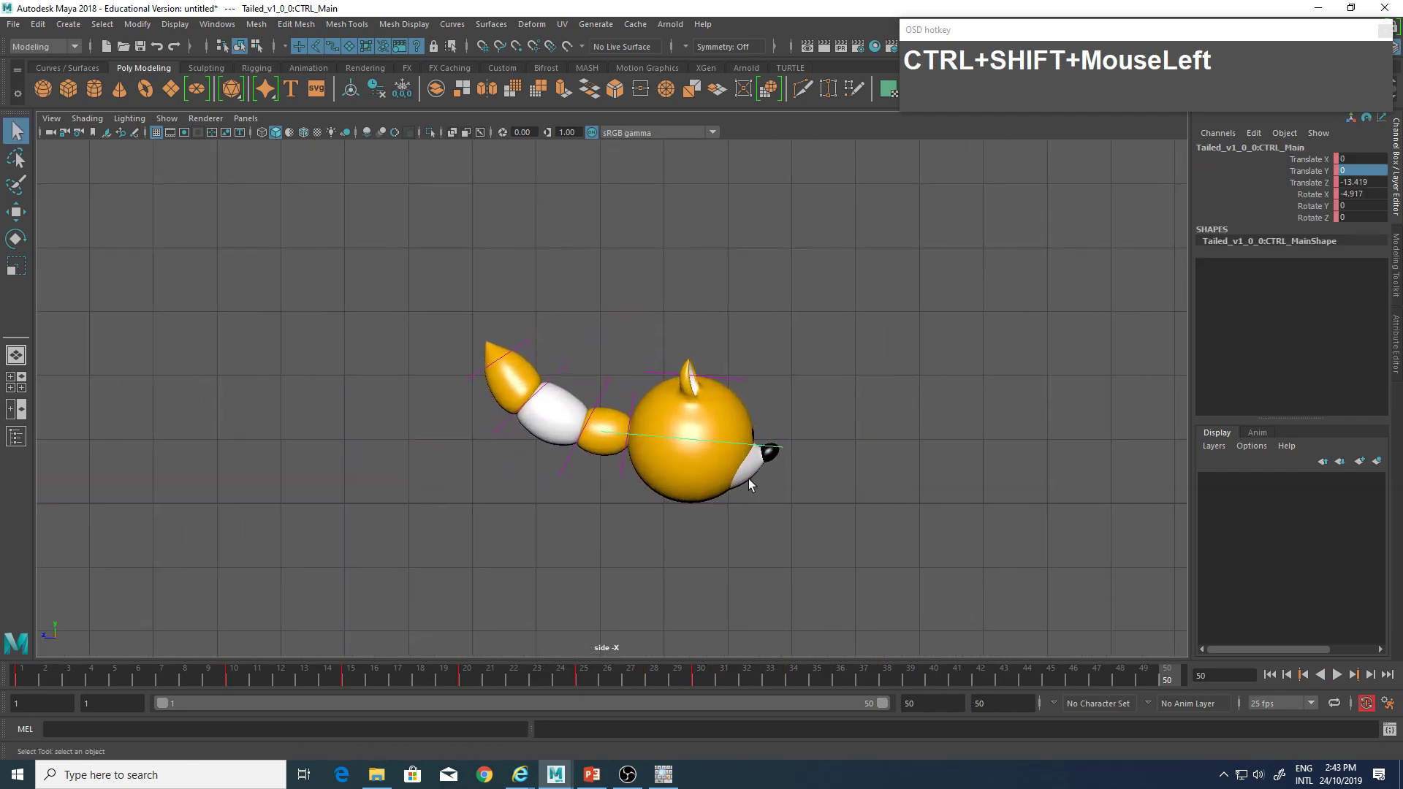
middle_click_drag(748, 479, 683, 481, "alt")
left_click_drag(626, 673, 796, 676)
middle_click_drag(729, 455, 934, 491, "alt")
right_click_drag(934, 491, 752, 511, "alt")
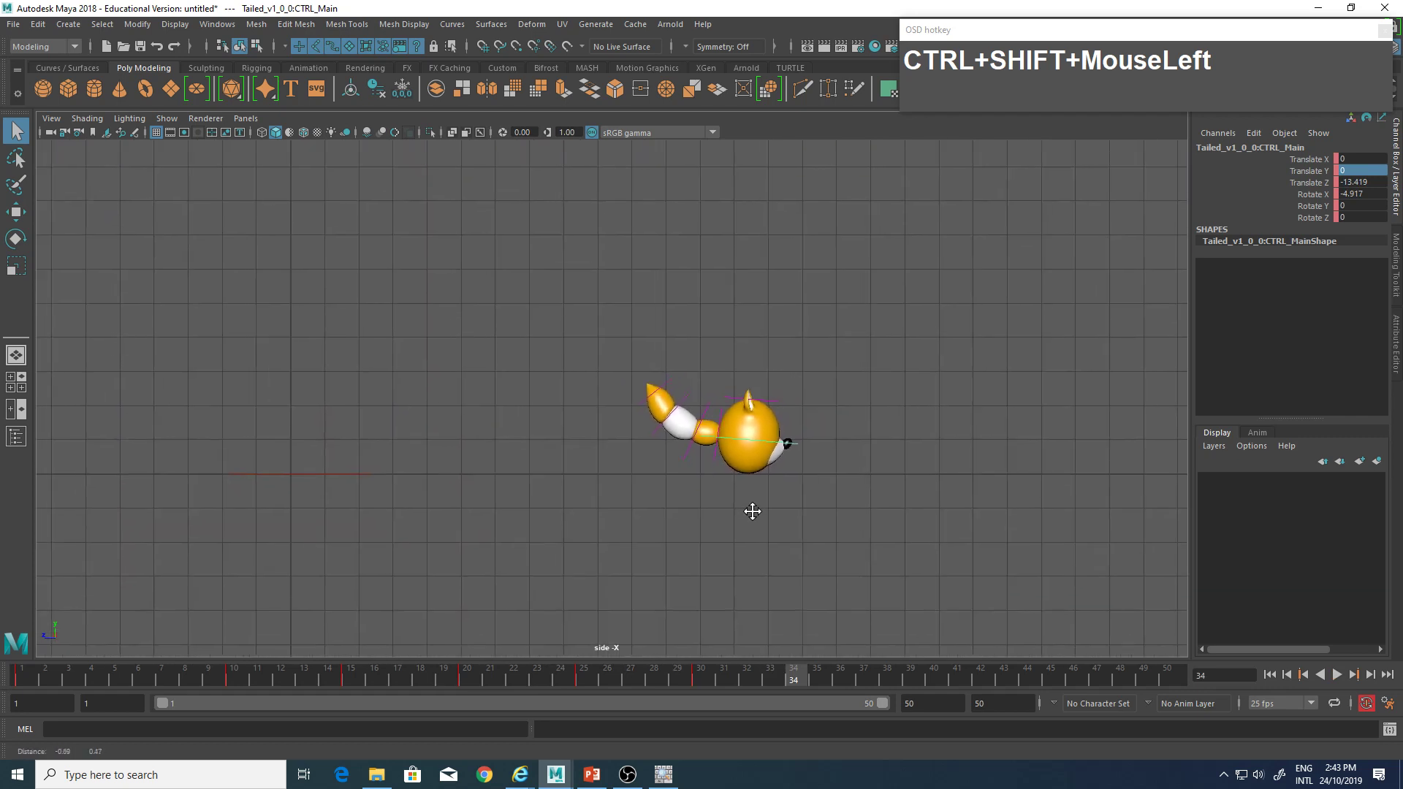
Select all the tail controls together and replay the animation from frame 1 to review the tail motion.
left_click_drag(796, 677, 444, 690)
middle_click_drag(475, 528, 700, 576, "alt")
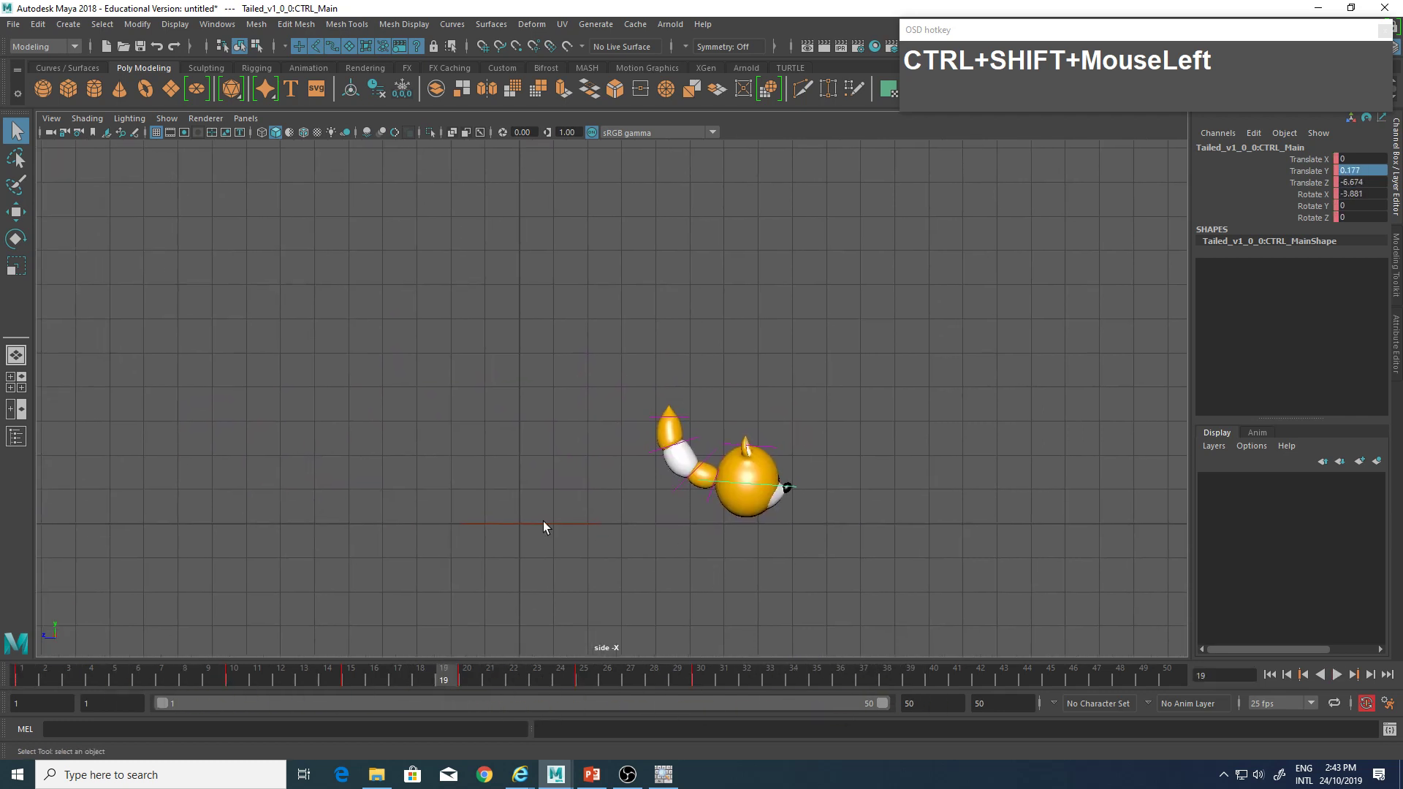
right_click_drag(542, 521, 912, 538, "alt")
middle_click_drag(703, 541, 620, 506, "alt")
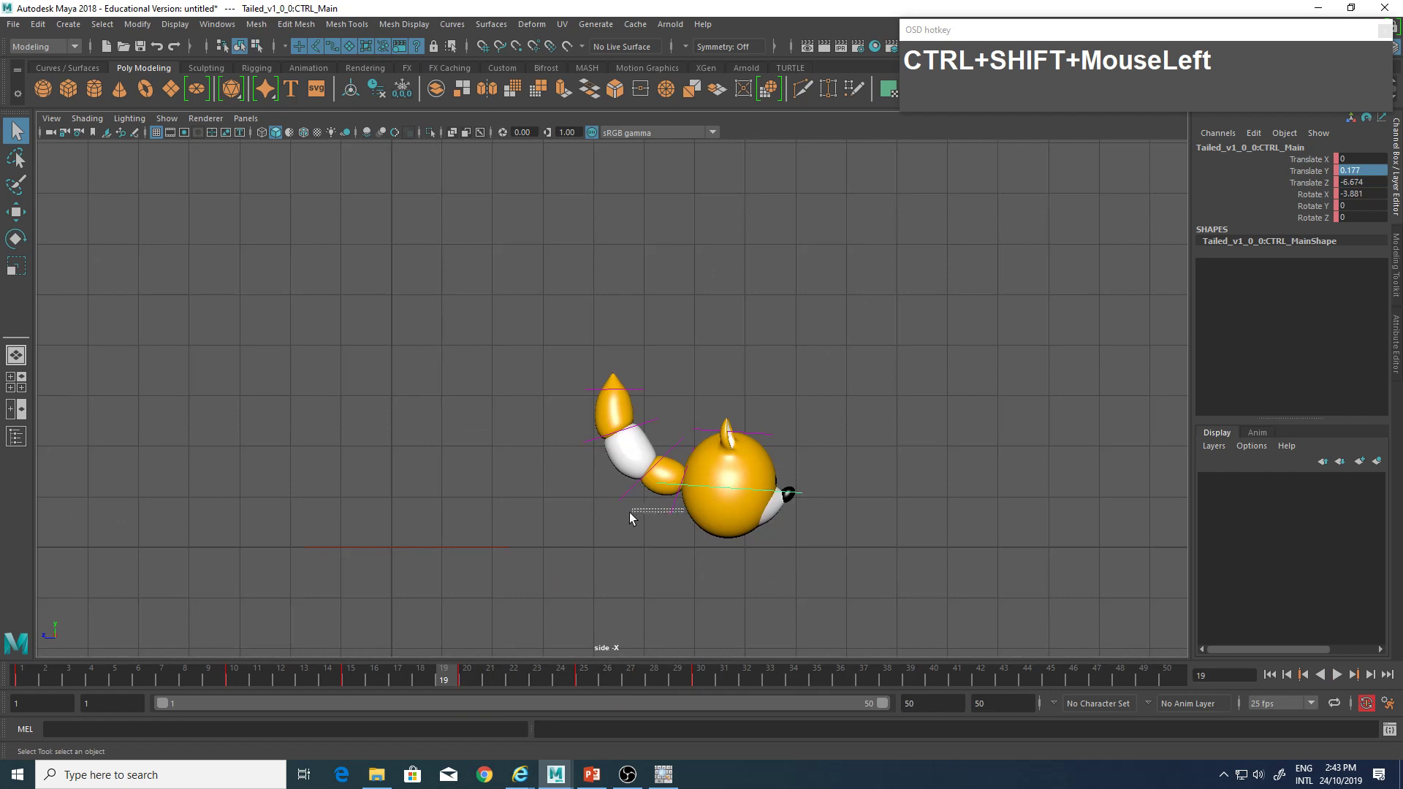
left_click(622, 498)
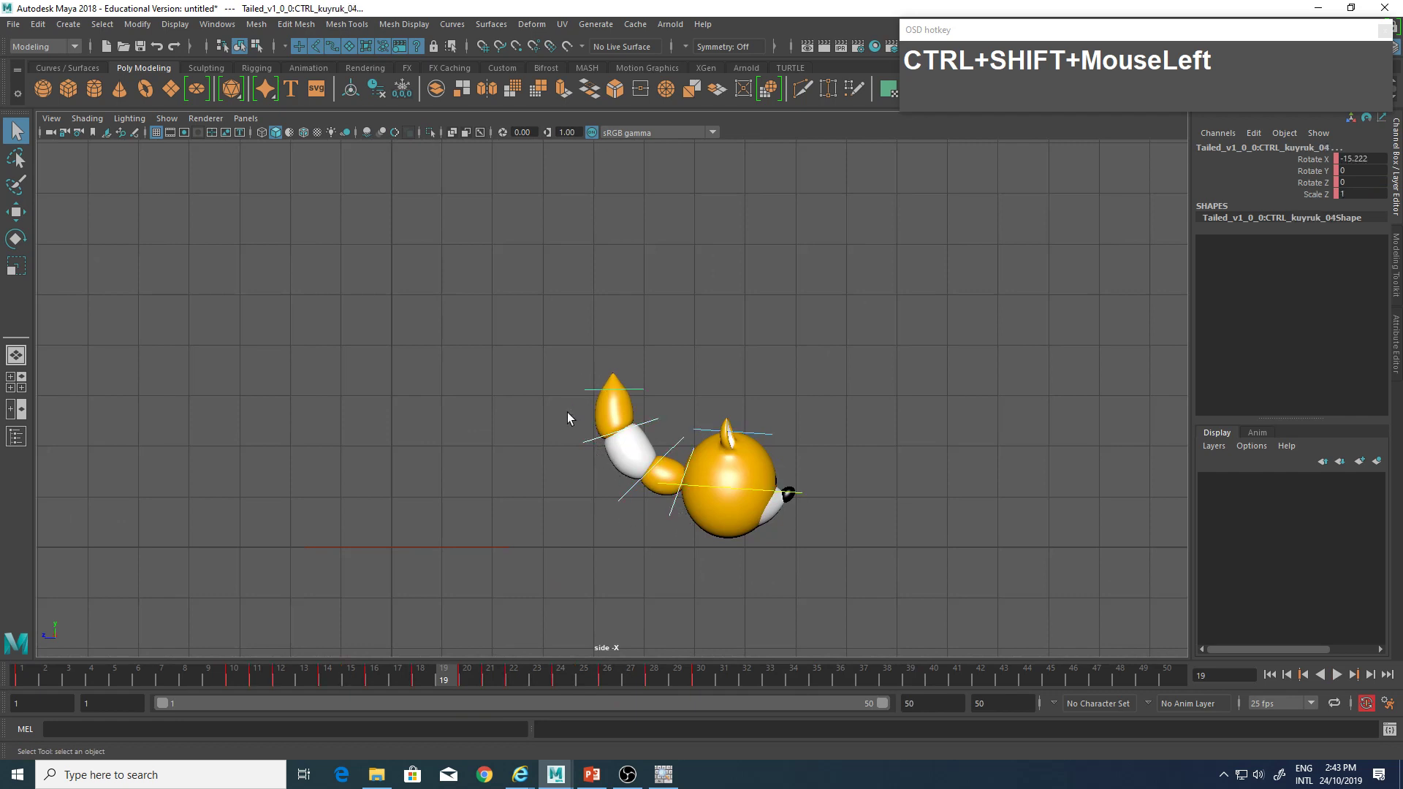
left_click_drag(440, 673, 1, 680)
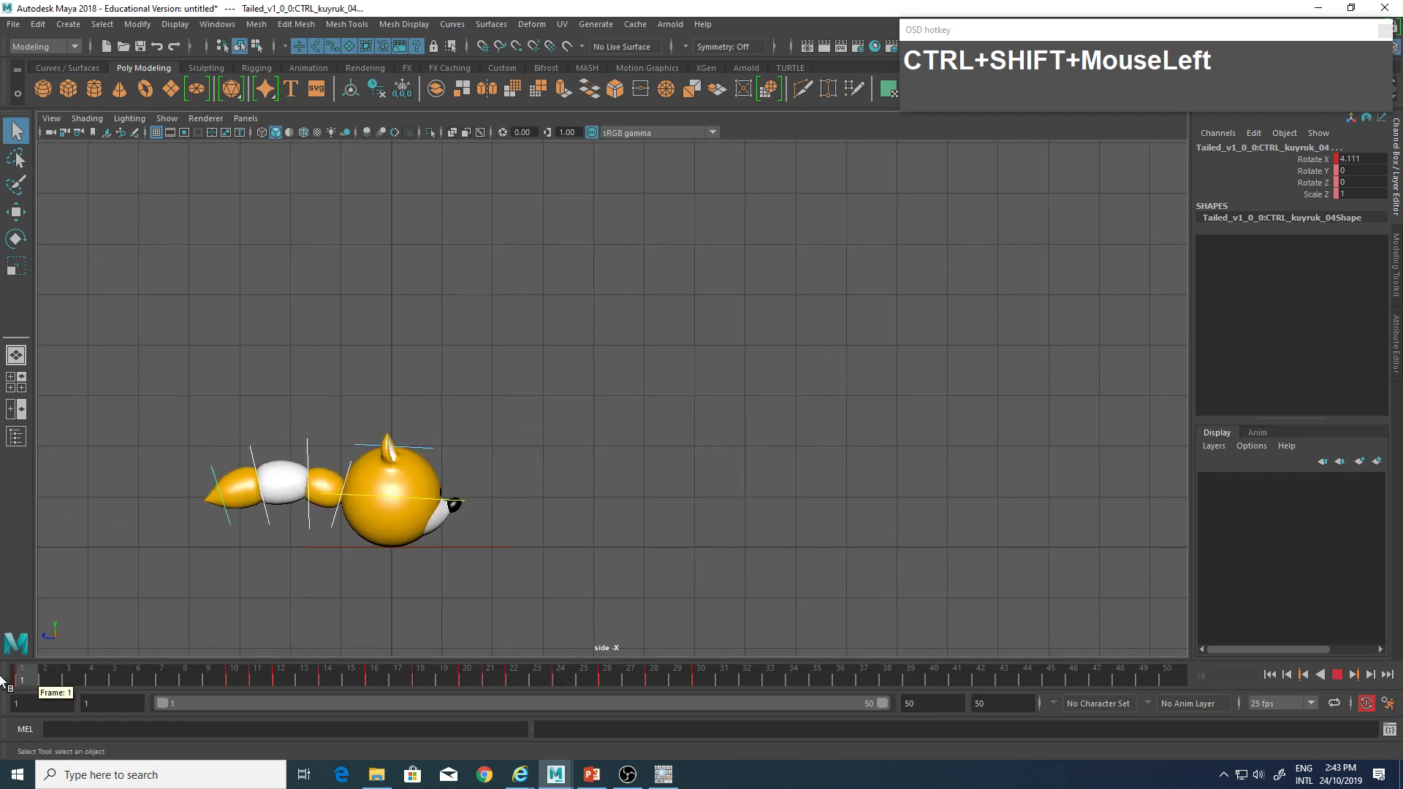
middle_click_drag(409, 560, 374, 522, "alt")
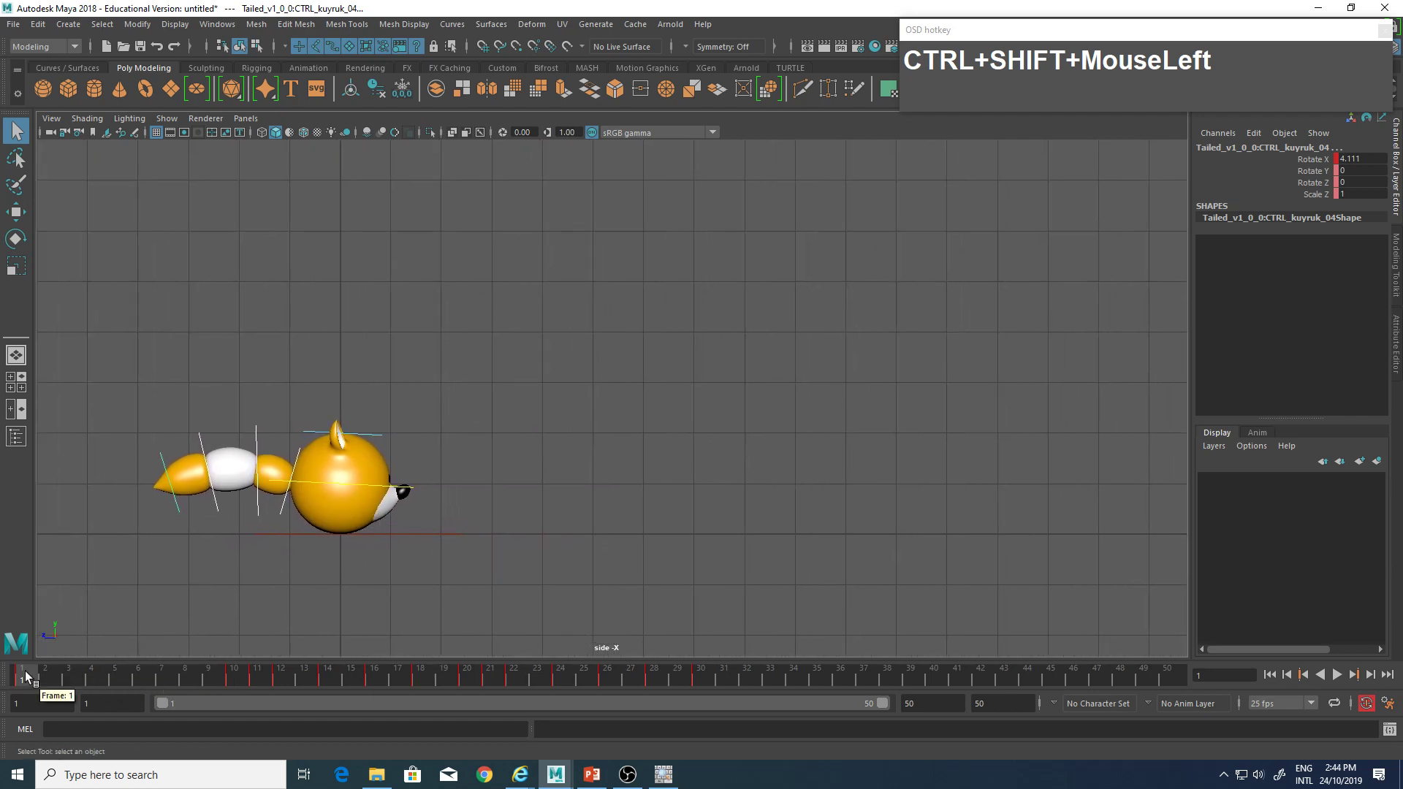
key("alt+v")
Key the tail controls at frame 33, then copy their frame 26 pose to frame 36 as a new key.
key("s")
left_click_drag(774, 678, 597, 690)
middle_click_drag(661, 621, 596, 538, "alt")
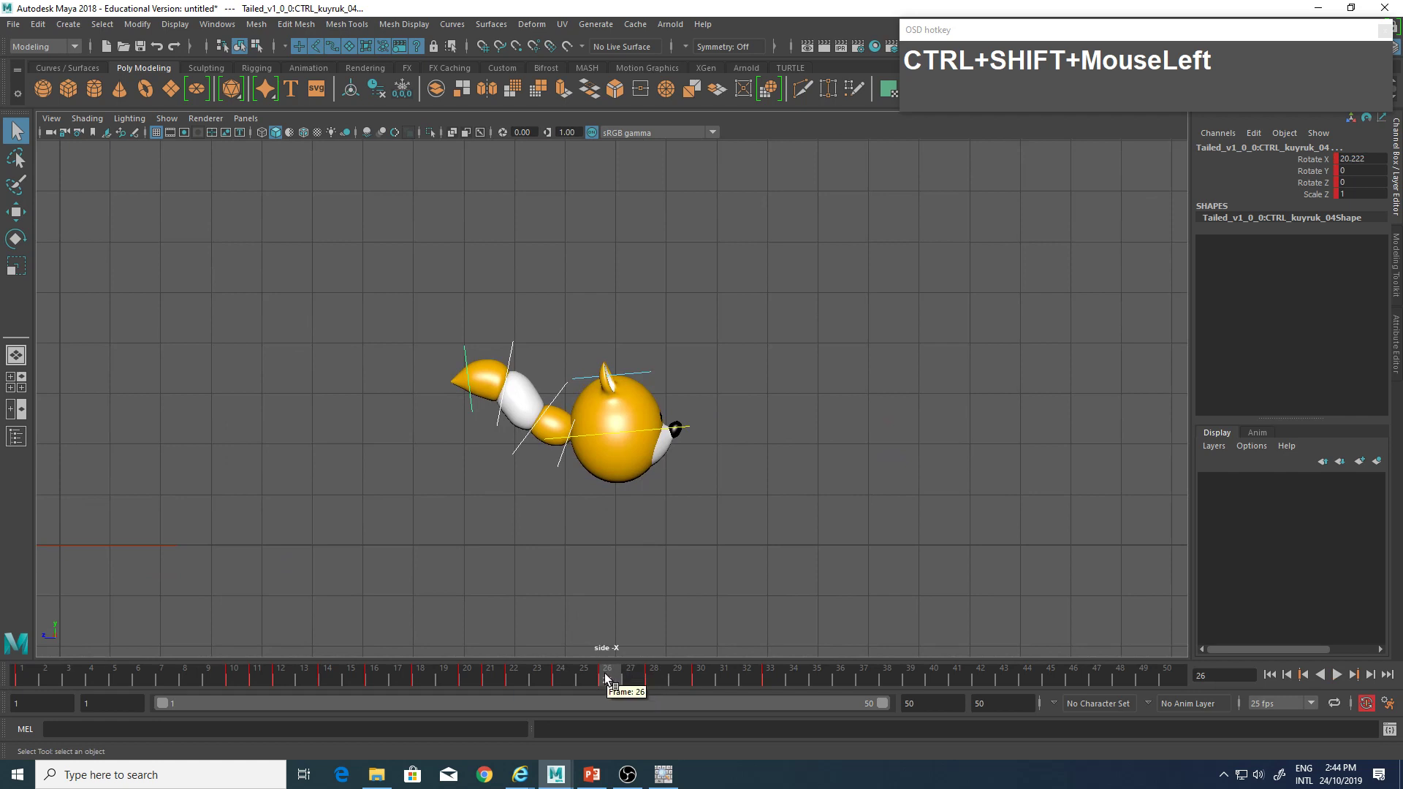
left_click_drag(606, 680, 730, 676)
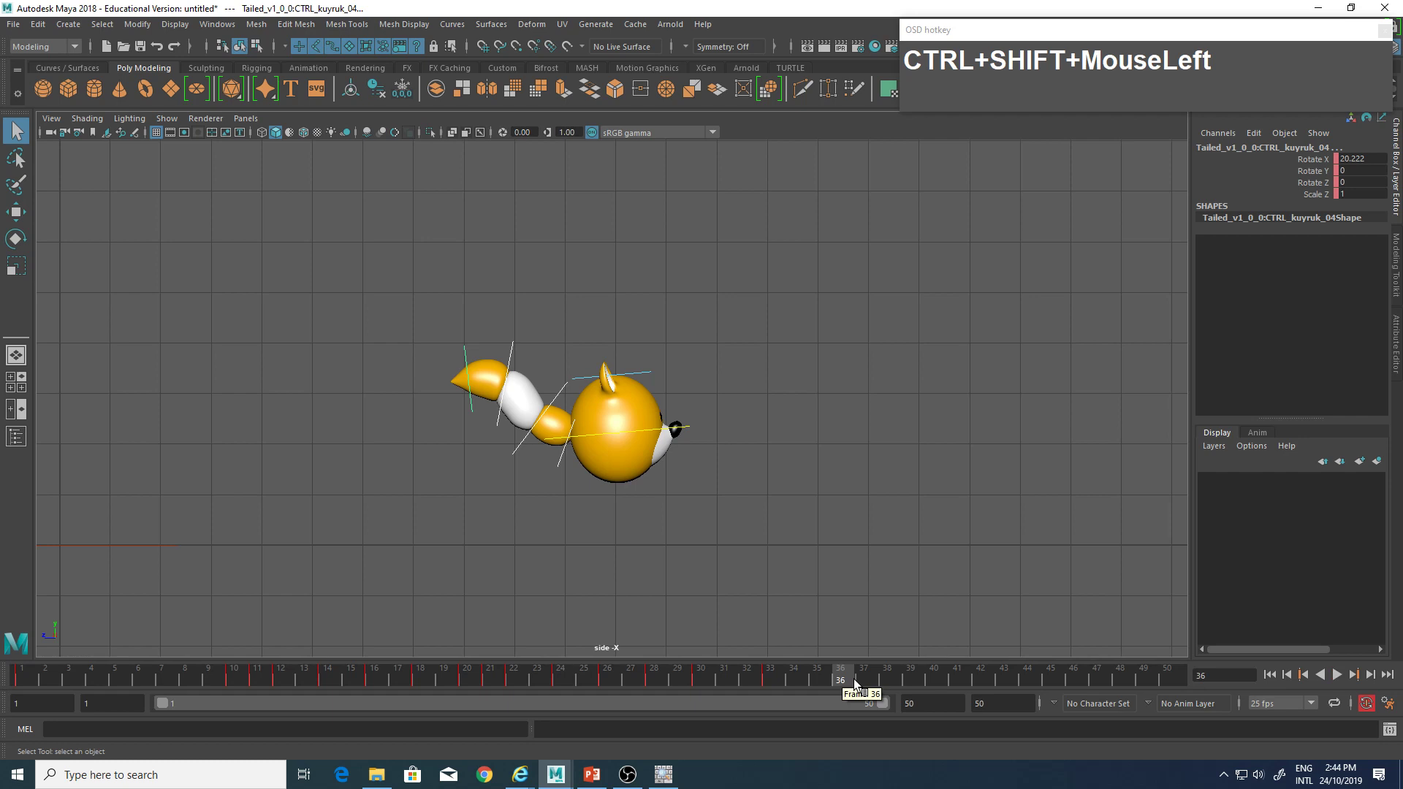
Copy the tail controls' frame 30 pose to frame 40 and key it there.
left_click_drag(841, 682, 712, 686)
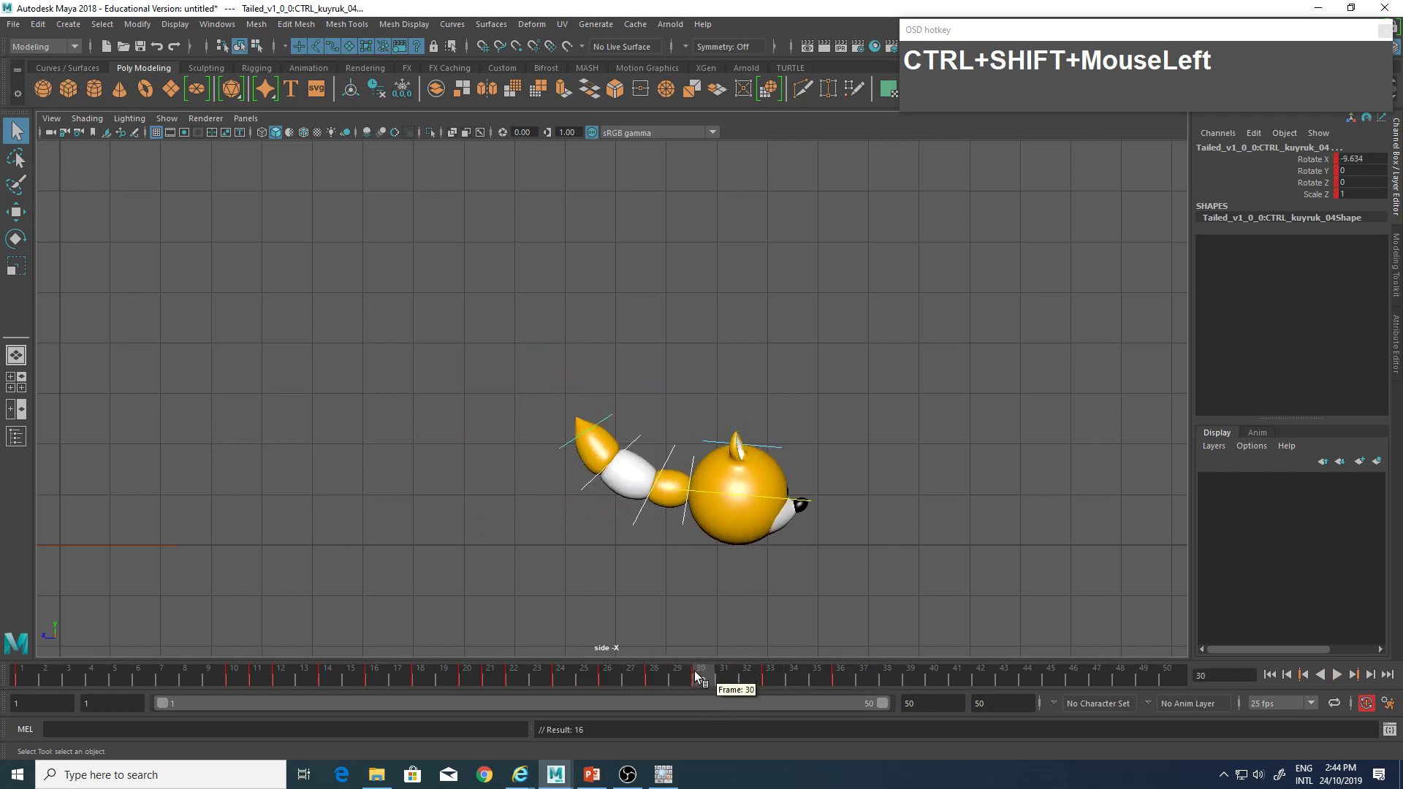
left_click_drag(703, 675, 899, 677)
key("s")
Play back the animation from frame 1 to check the tail's follow-through after the landing.
left_click_drag(941, 679, 21, 688)
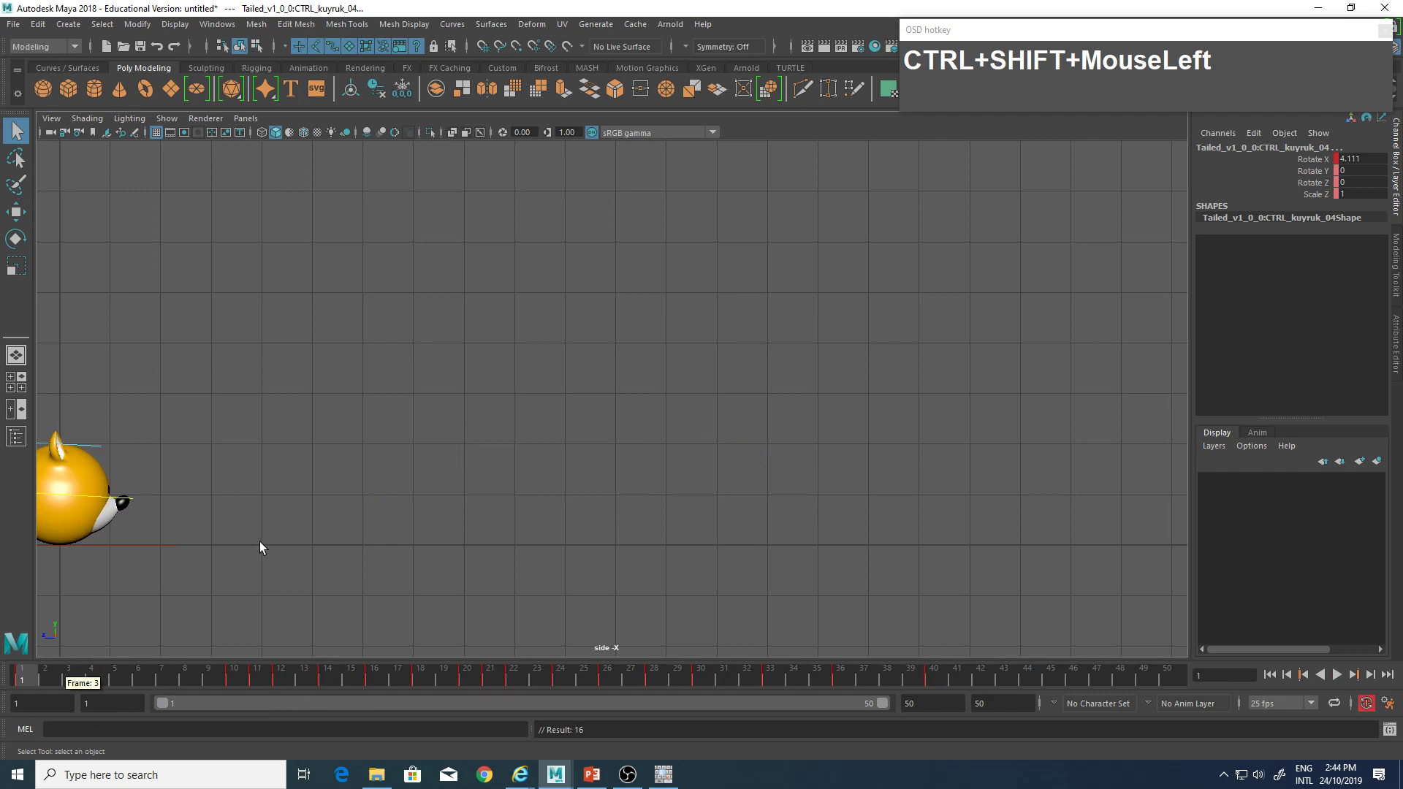
middle_click_drag(292, 536, 560, 533, "alt")
scroll(621, 540, "down", 1)
key("alt+v")
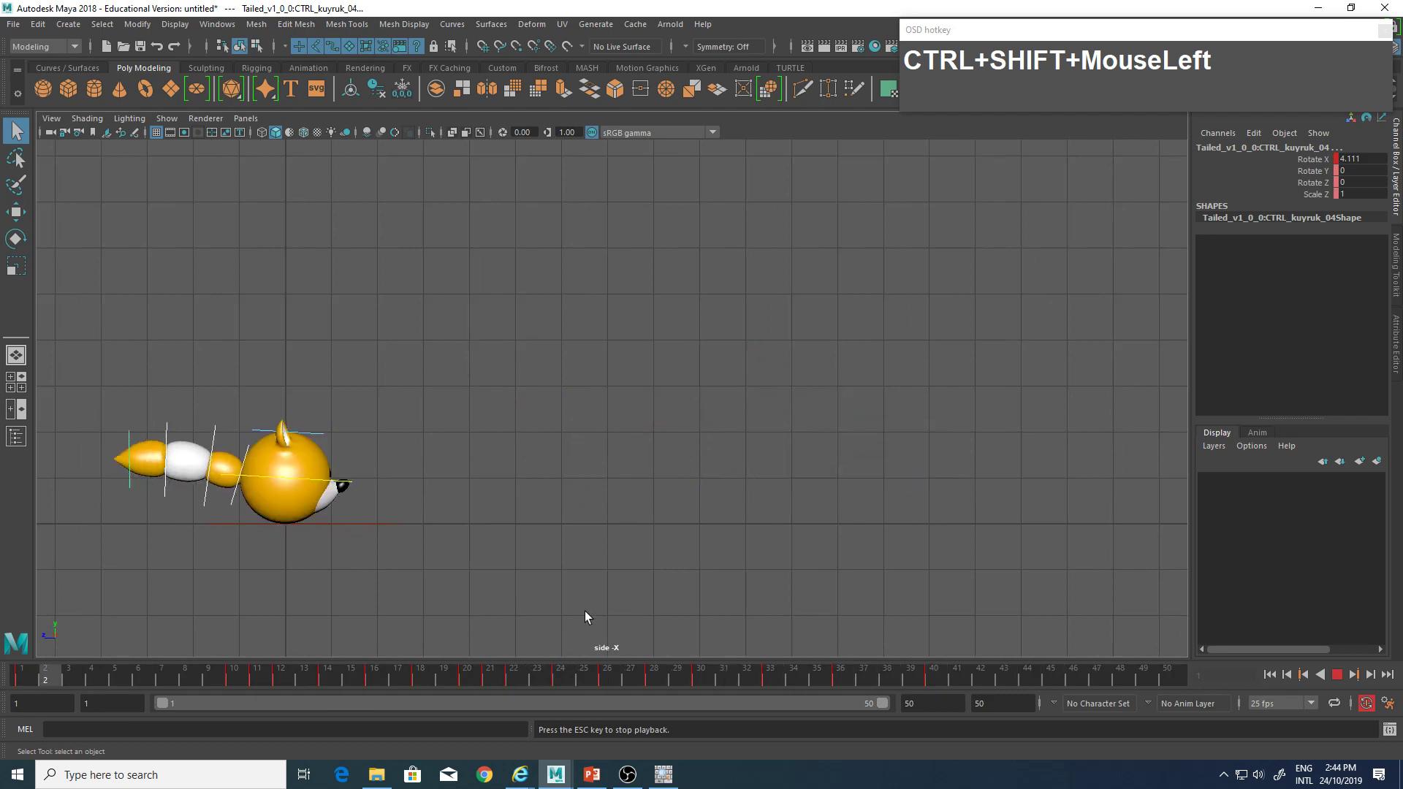
key("Escape")
key("alt+v")
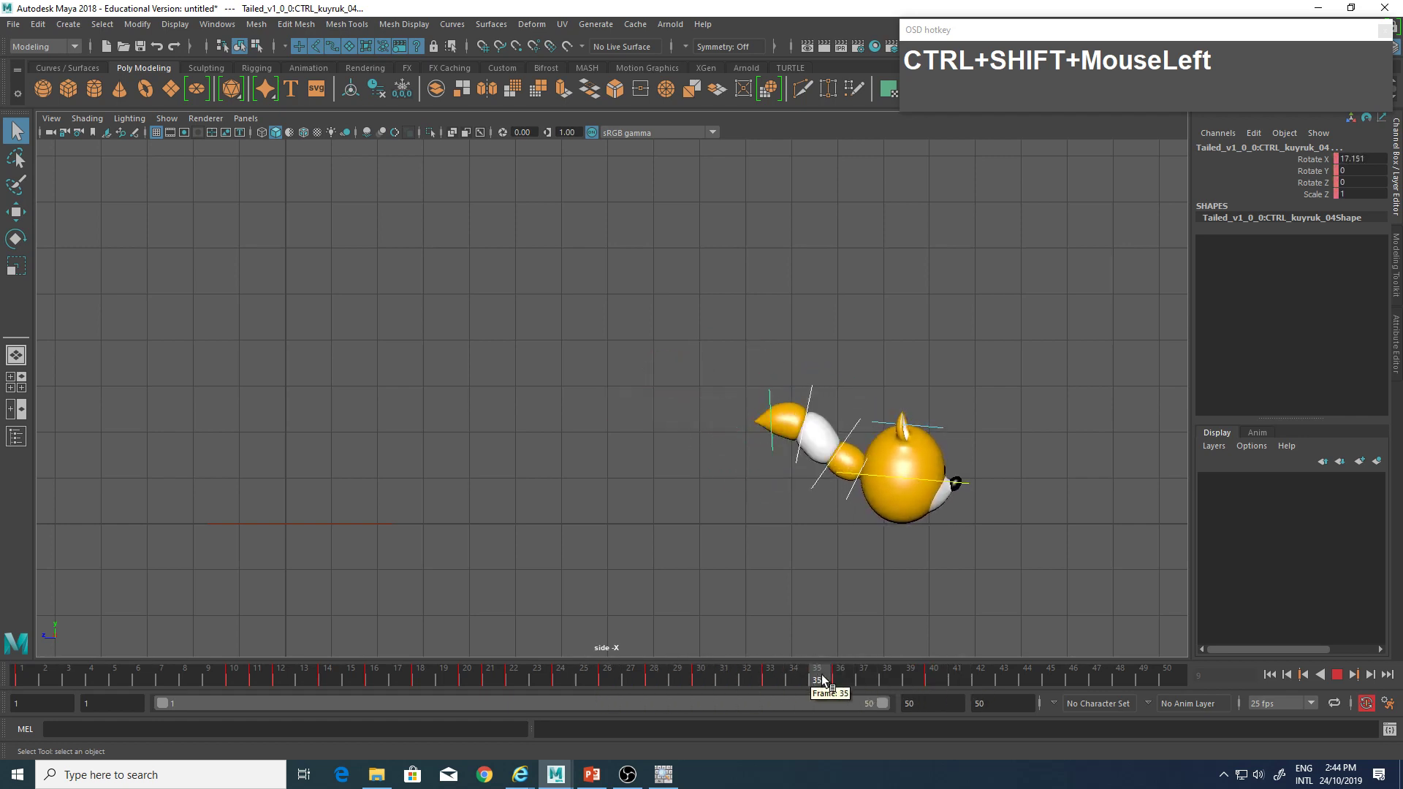
Move the tail controls' last two keys later in time, to frames 37 and 42.
left_click_drag(843, 679, 908, 684, "shift")
left_click(1003, 679)
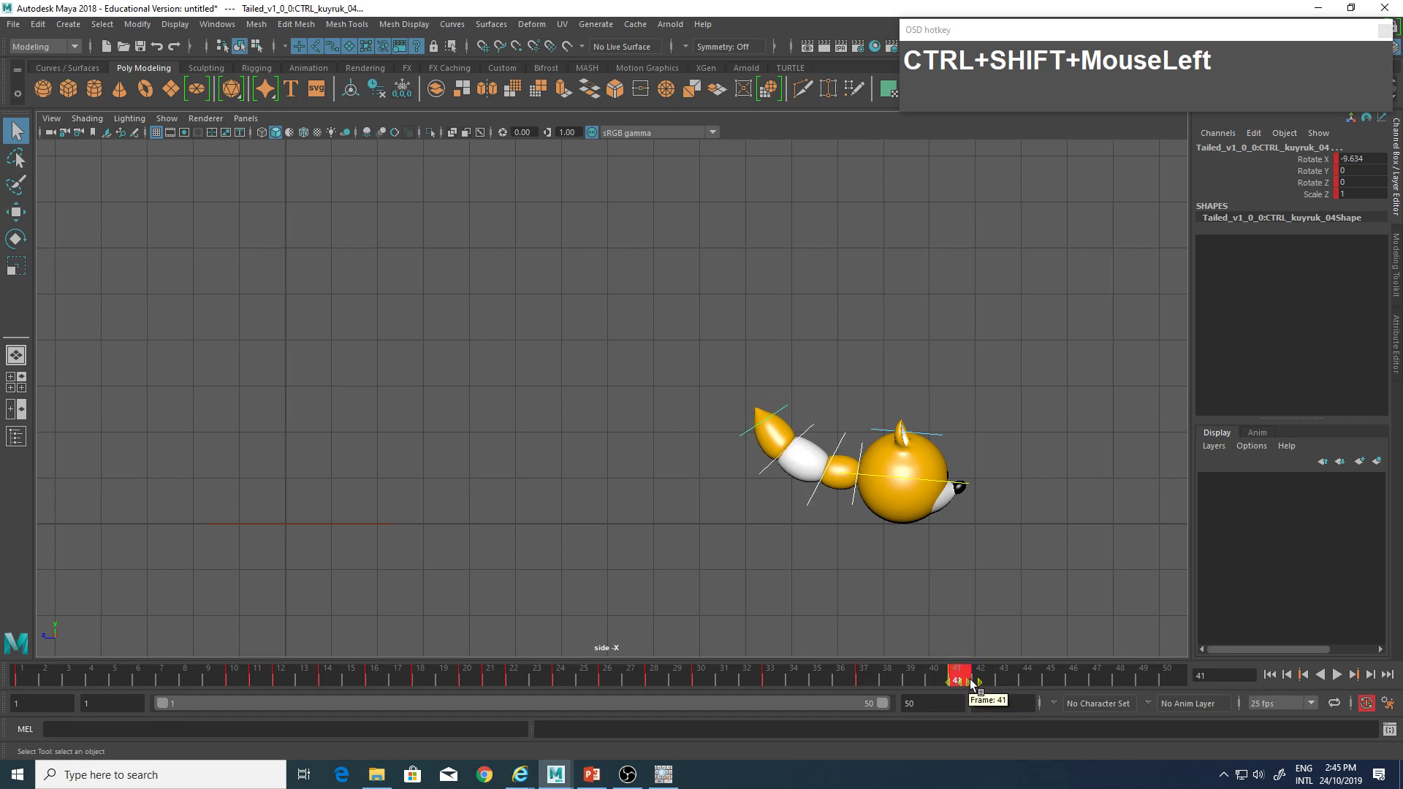
left_click_drag(1031, 677, 104, 641)
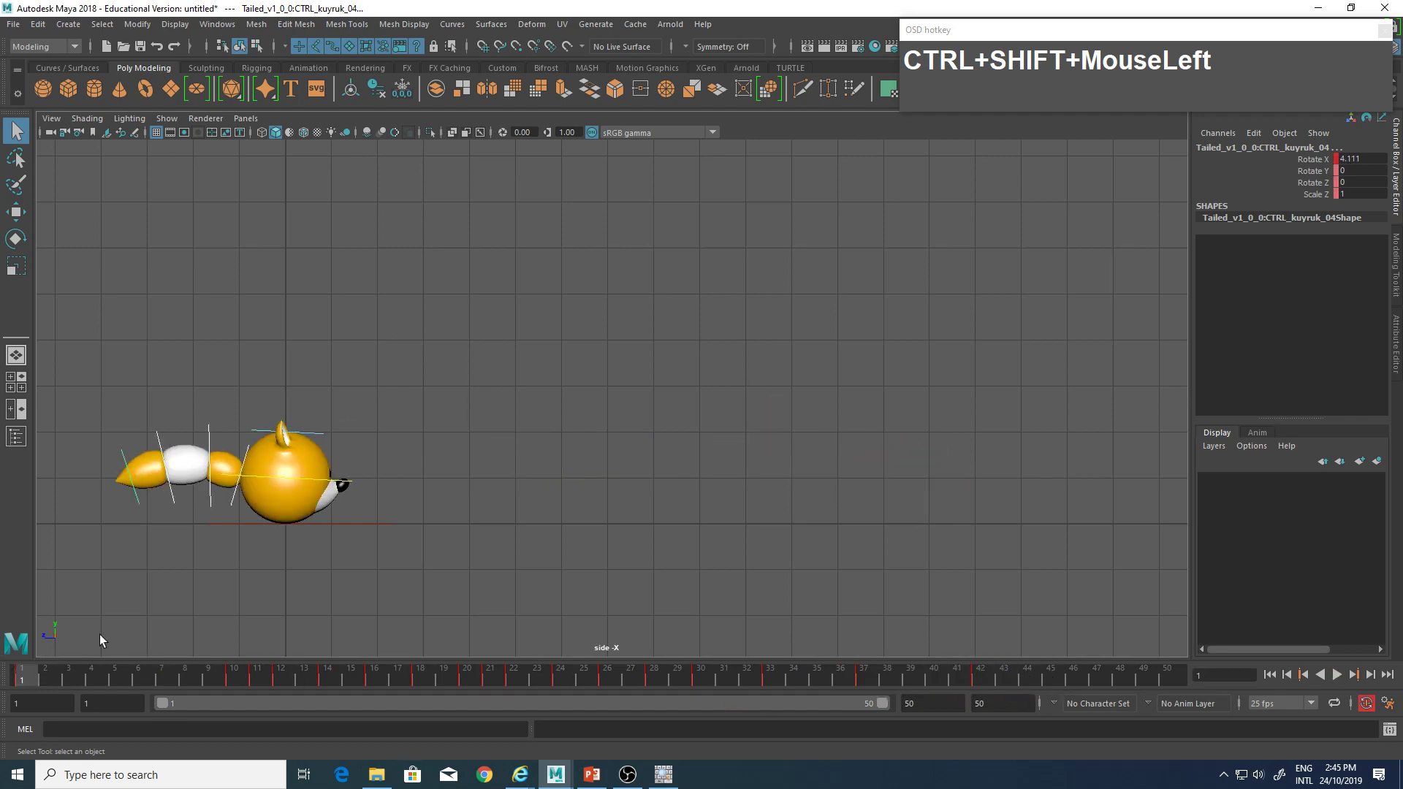
Replay the retimed animation with the jumping ball framed closely and examine how the tail settles.
mouse_move(467, 547)
middle_mouse_down("alt")
mouse_move(511, 564)
mouse_move(456, 552)
middle_mouse_up("alt")
key("alt+v")
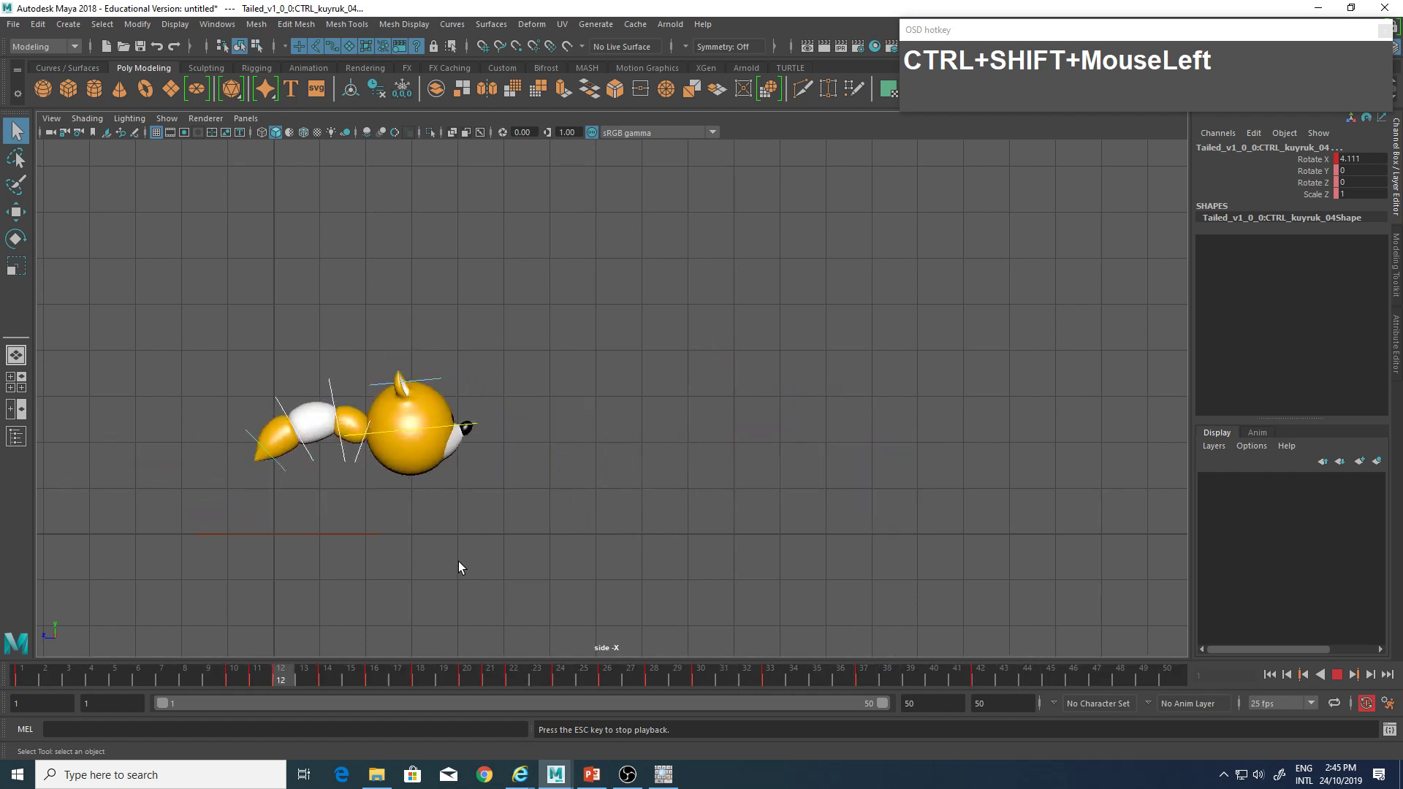
middle_click_drag(448, 575, 506, 550, "alt")
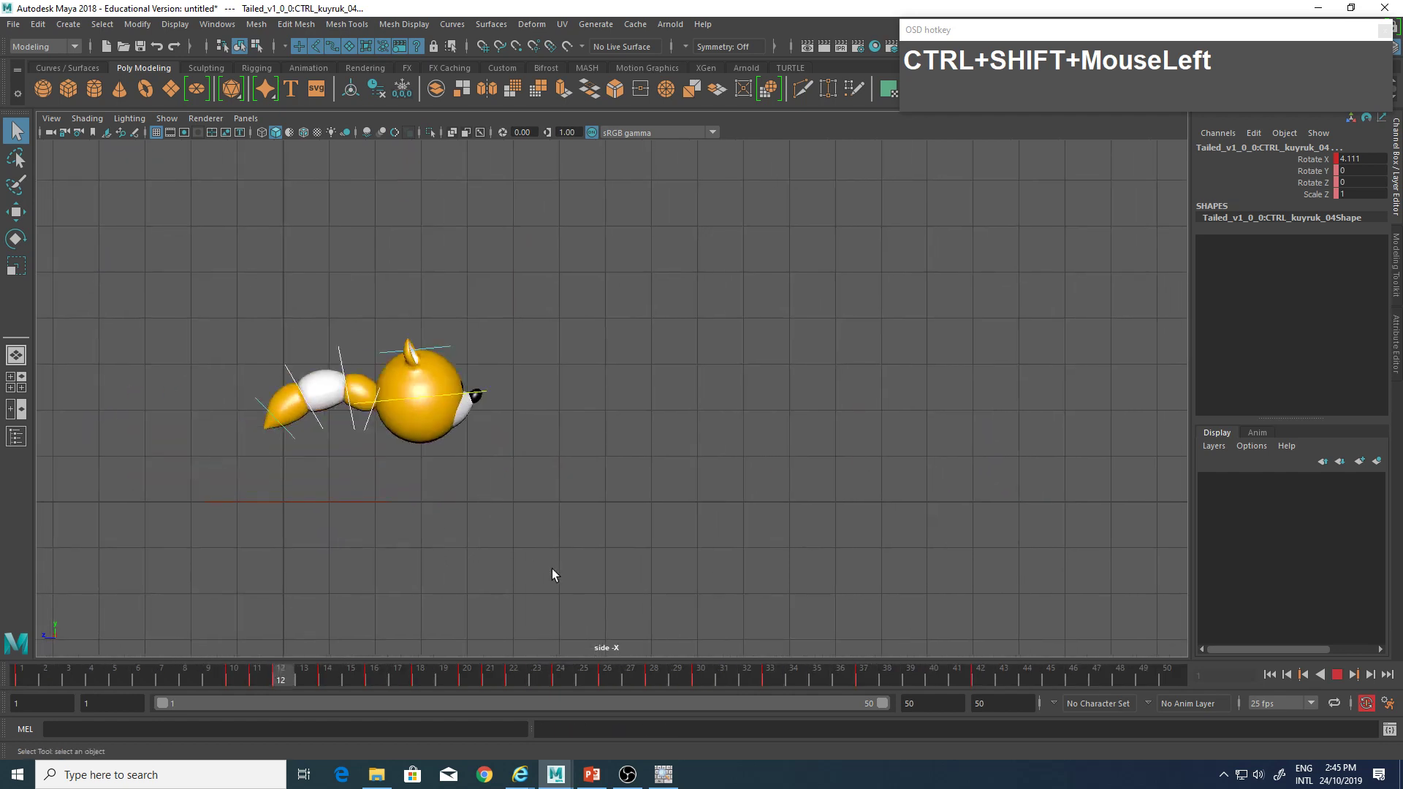
right_click_drag(555, 576, 601, 573, "alt")
middle_click_drag(601, 573, 573, 576, "alt")
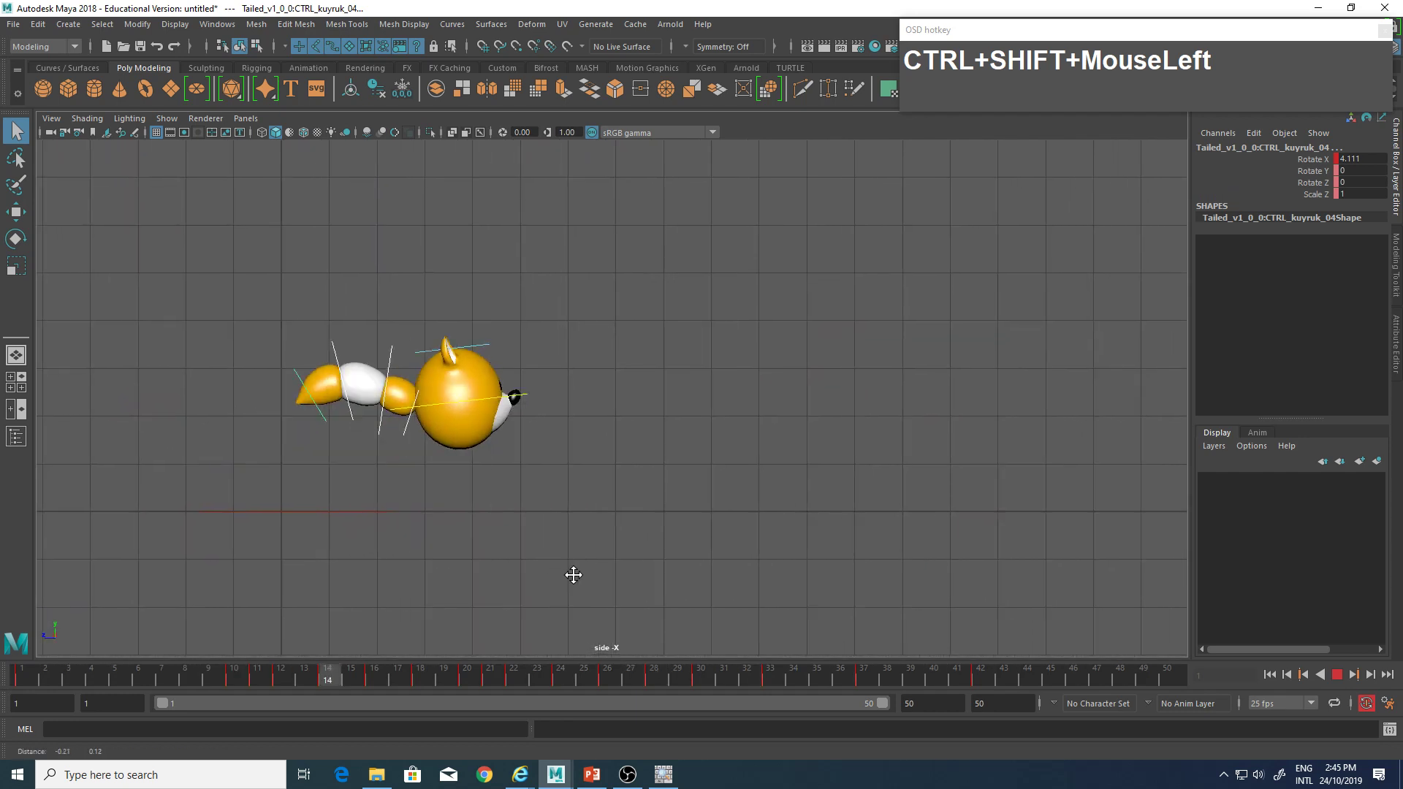
mouse_move(572, 577)
right_mouse_down("alt")
mouse_move(561, 580)
mouse_move(582, 582)
right_mouse_up("alt")
middle_click_drag(627, 565, 665, 570, "alt")
right_click_drag(615, 574, 625, 575, "alt")
mouse_move(666, 566)
middle_mouse_down("alt")
mouse_move(626, 564)
mouse_move(643, 567)
middle_mouse_up("alt")
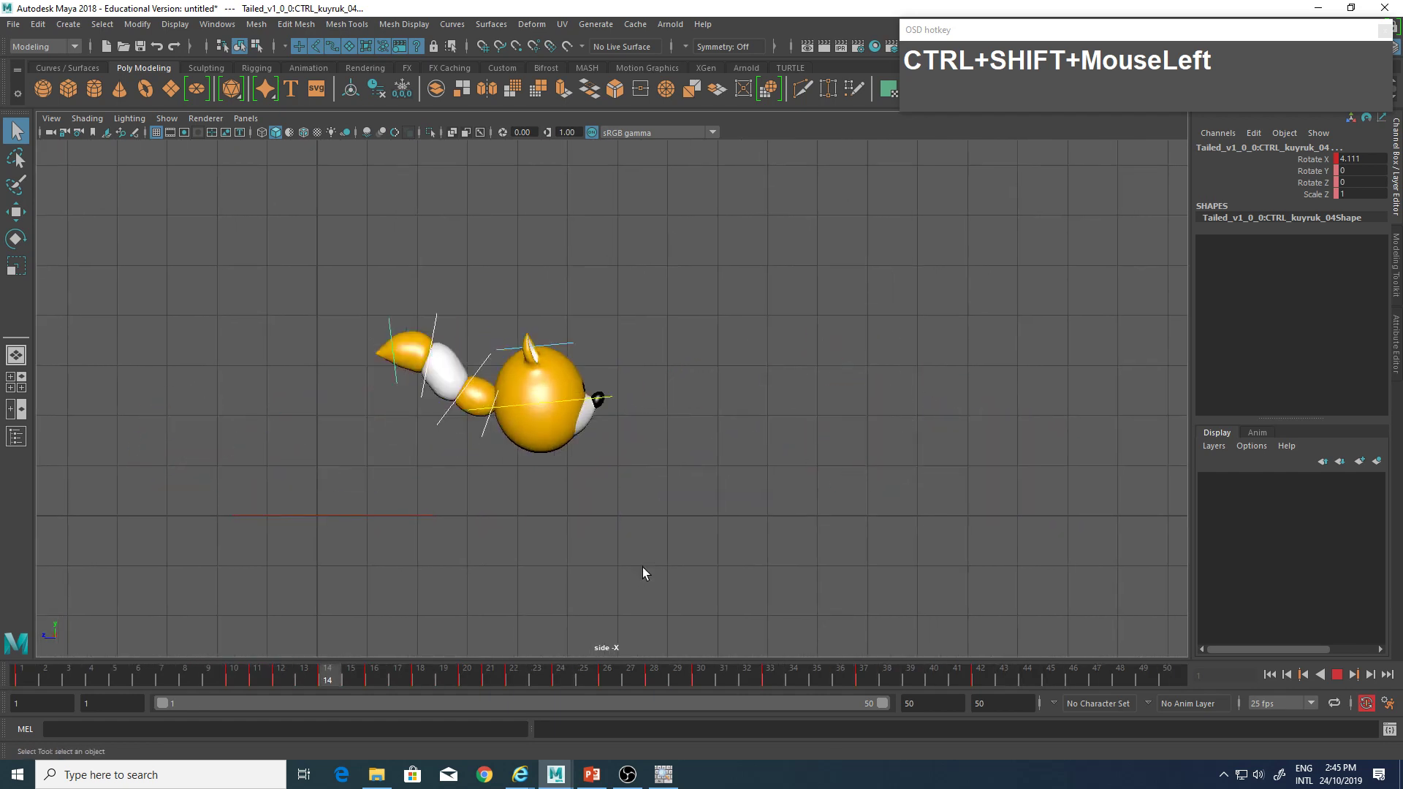